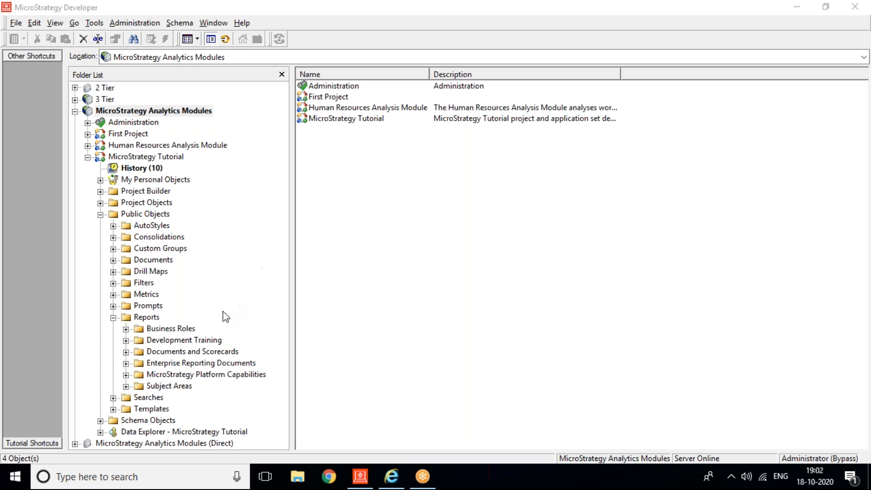
Step: In the Development Training folder, scroll to the bottom and select the Revenue - Remove Related Filter metric
left_click(184, 340)
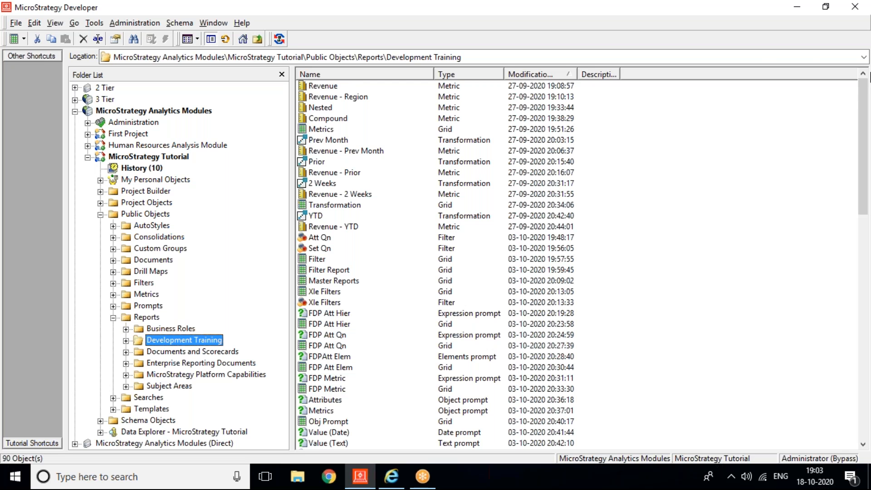
left_click(646, 58)
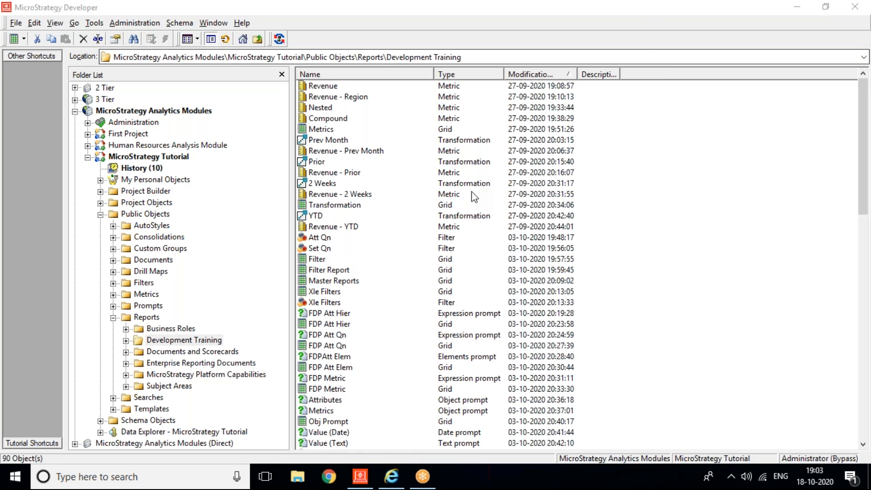
left_click_drag(866, 115, 865, 338)
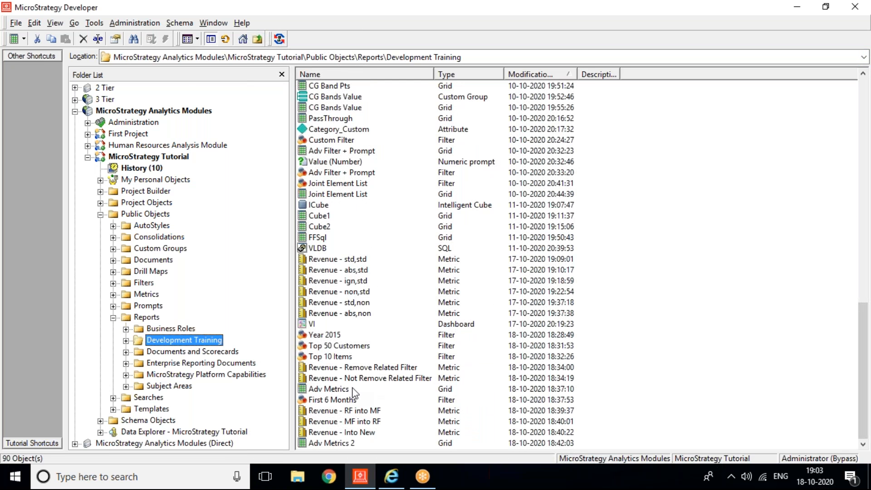
left_click(334, 368)
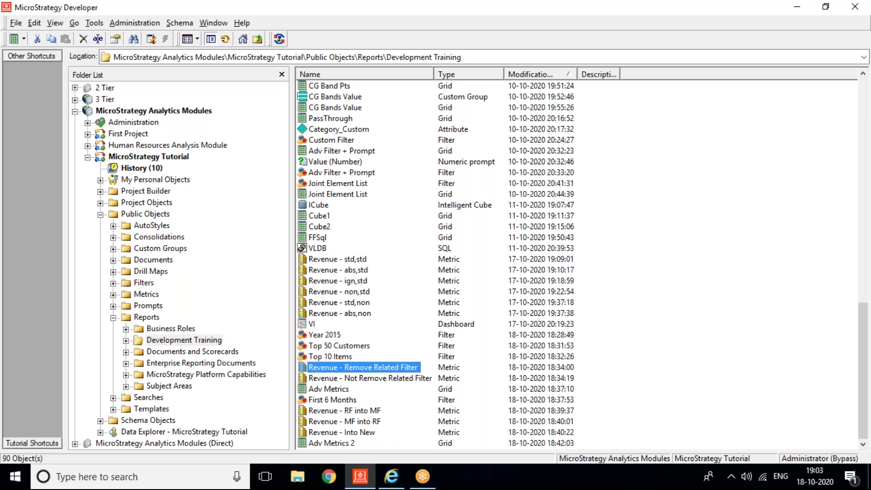
Step: Open Revenue - Remove Related Filter in a maximized Metric Editor and select its First 6 Months condition
double_click(334, 368)
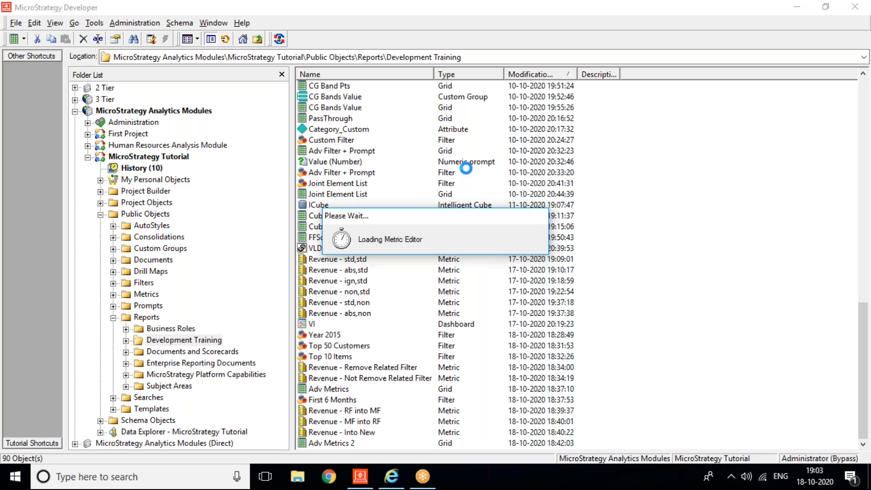
left_click(399, 113)
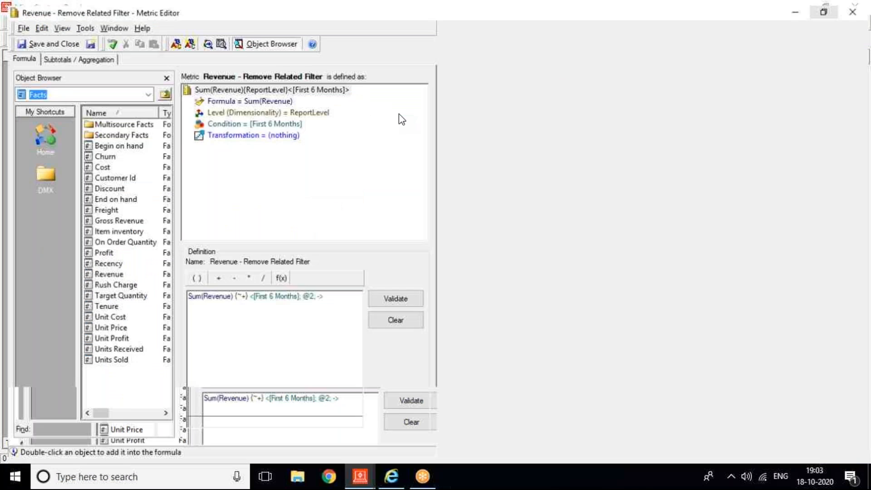
left_click(263, 121)
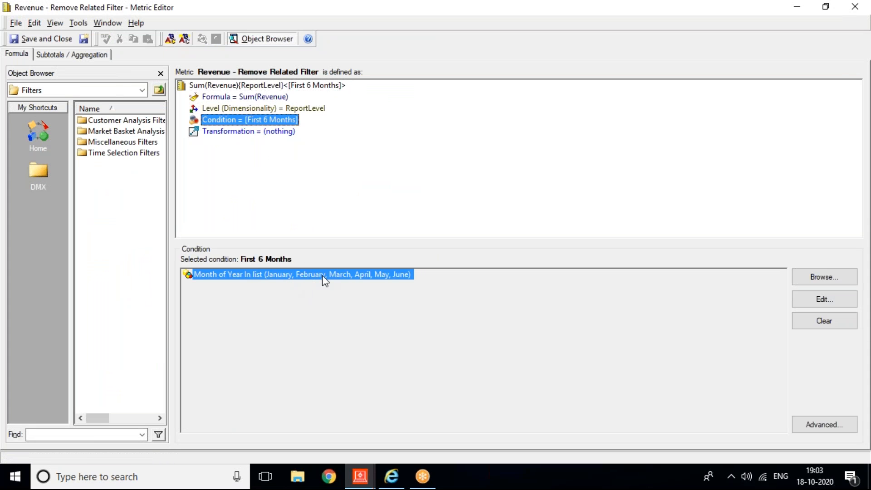
Step: Review the First 6 Months filter (Month of Year in January through June), then close it
left_click(354, 481)
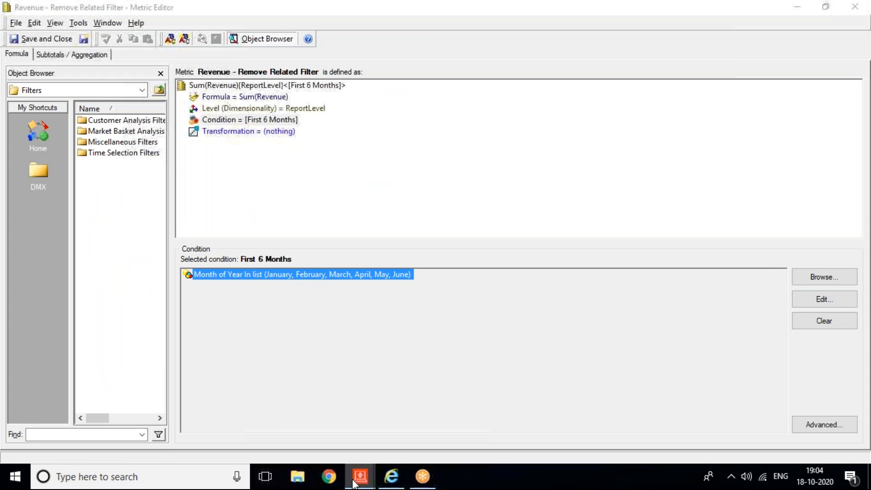
left_click(285, 413)
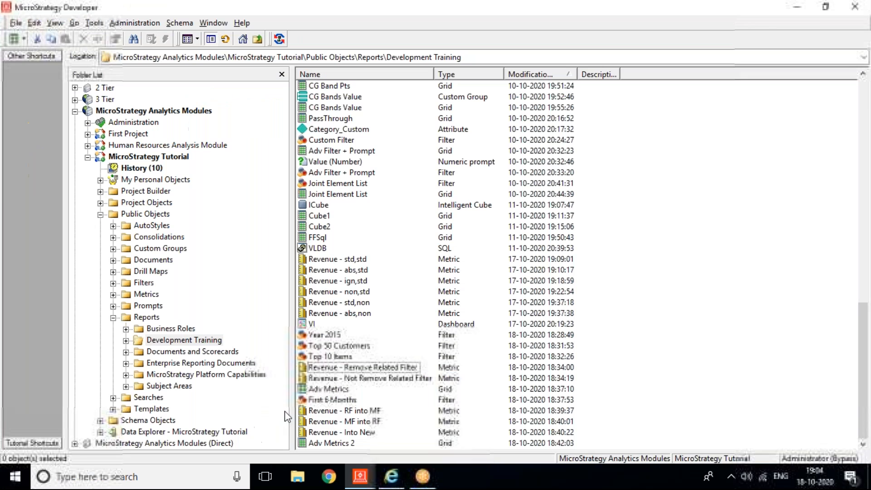
double_click(329, 401)
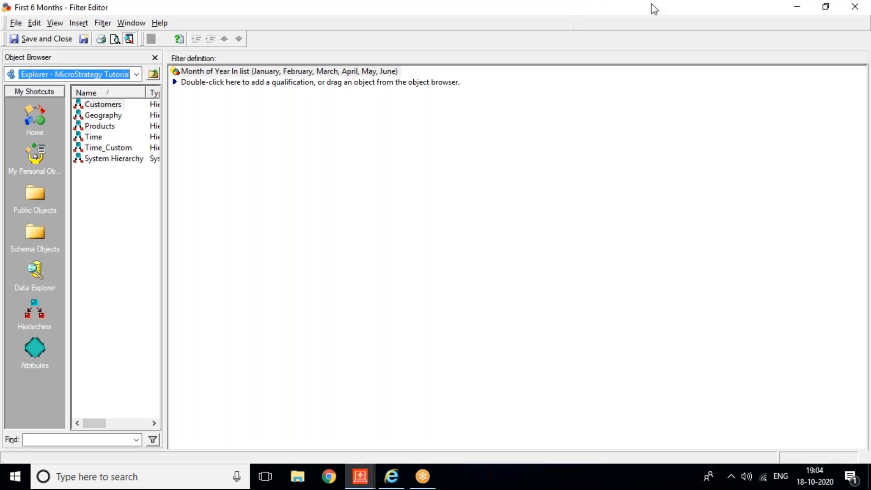
left_click(612, 4)
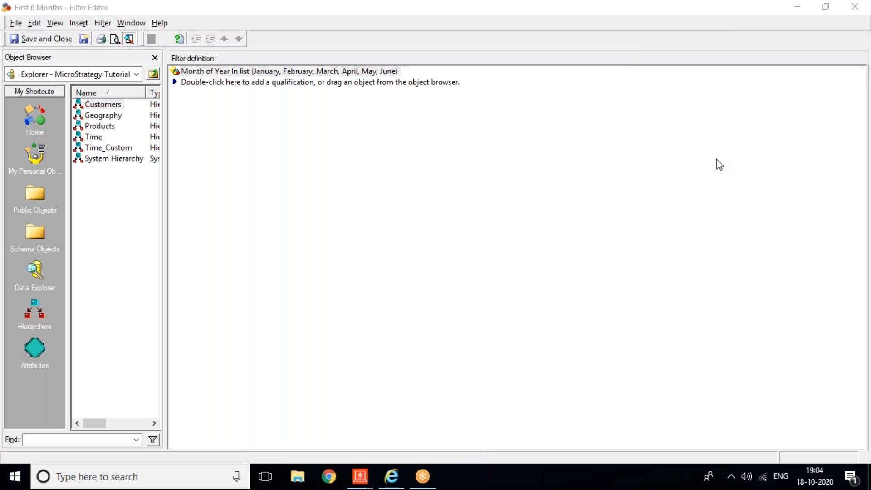
left_click(850, 5)
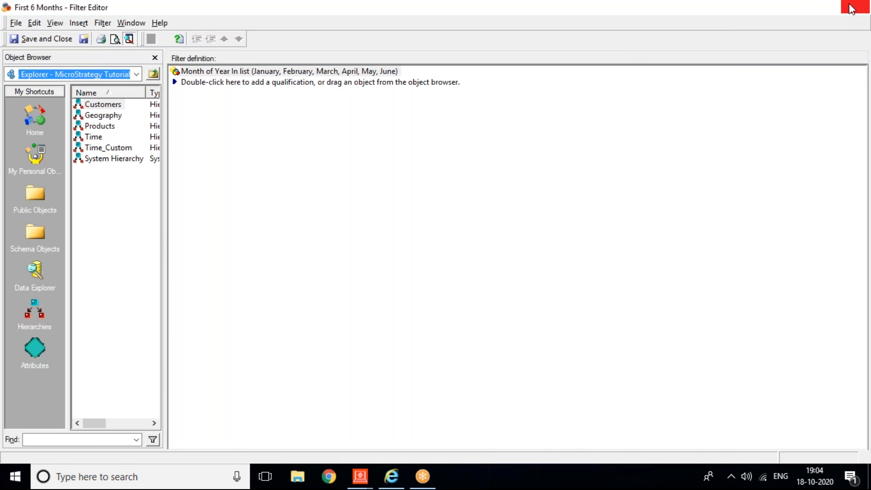
Step: Clear the First 6 Months condition from the Revenue - Remove Related Filter metric
mouse_move(362, 476)
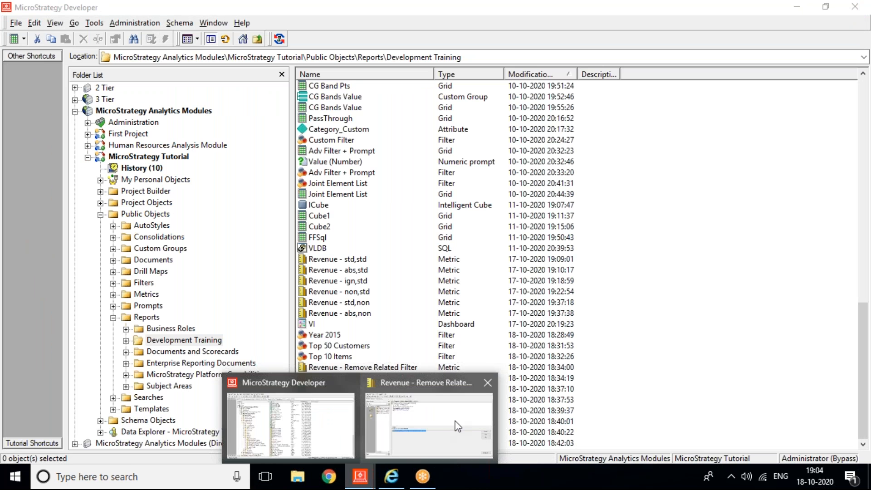
left_click(426, 413)
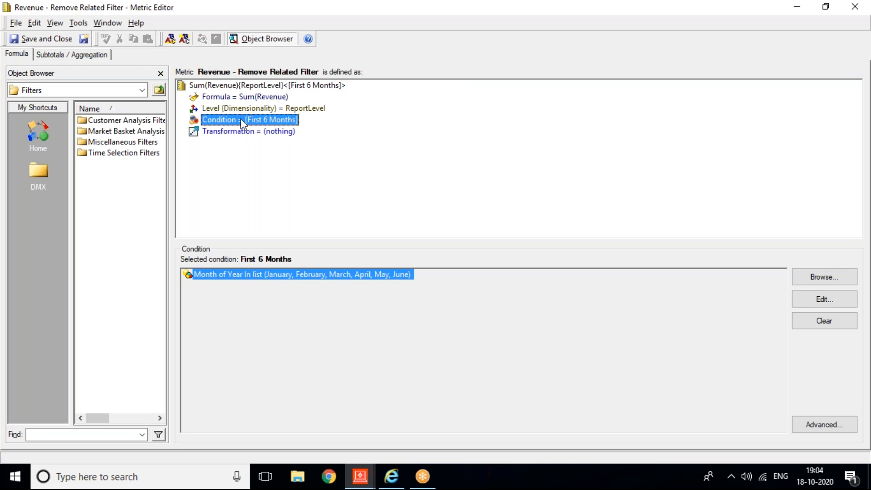
left_click(813, 326)
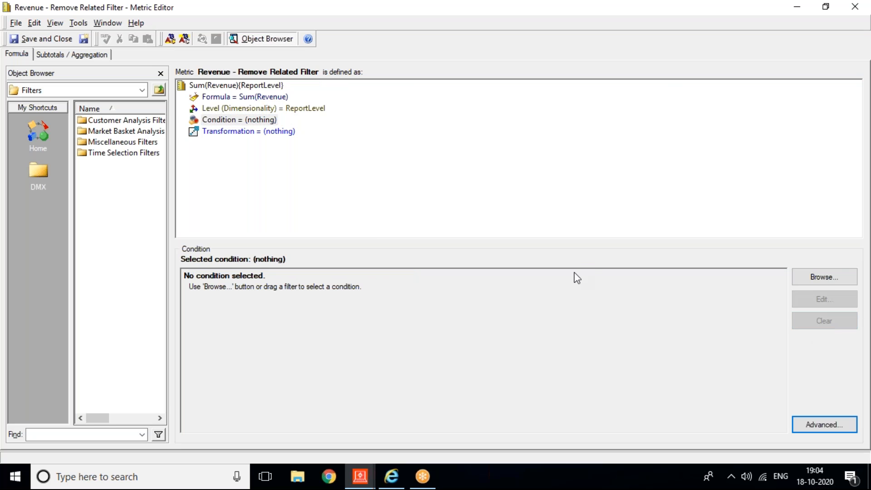
Step: Reapply First 6 Months from Public Objects > Reports > Development Training as the metric's condition
left_click(142, 91)
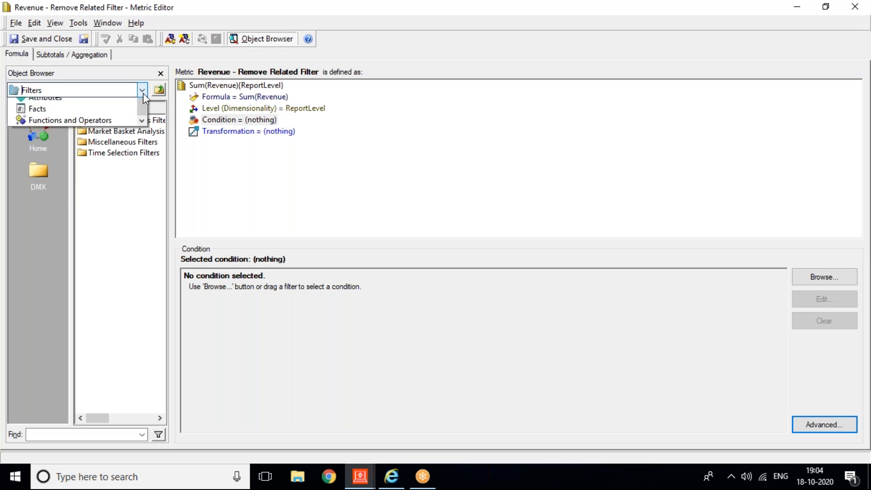
left_click(55, 128)
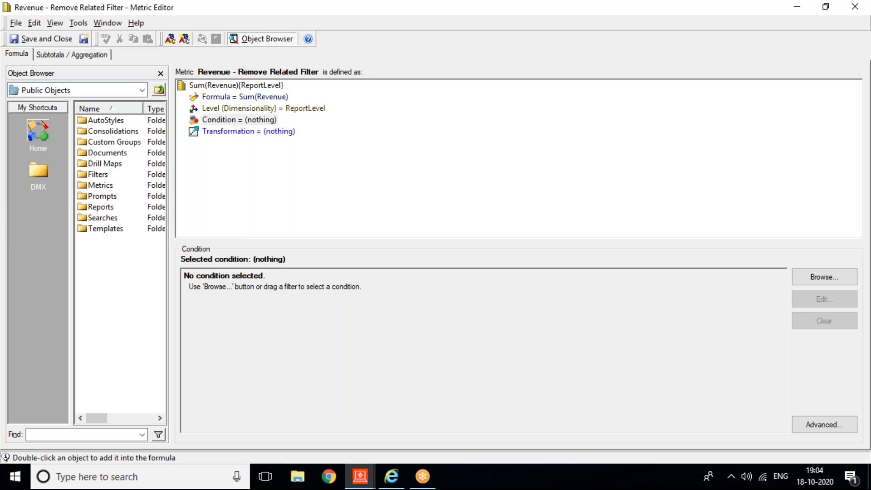
double_click(103, 207)
double_click(118, 134)
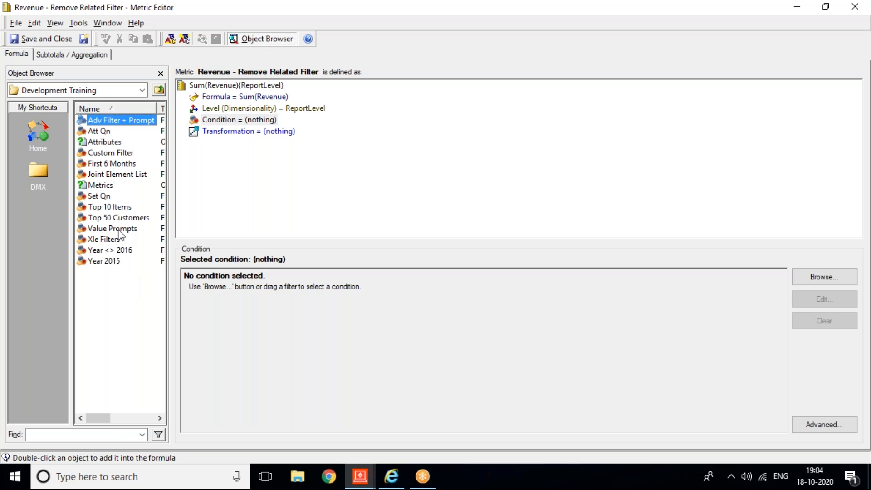
double_click(101, 164)
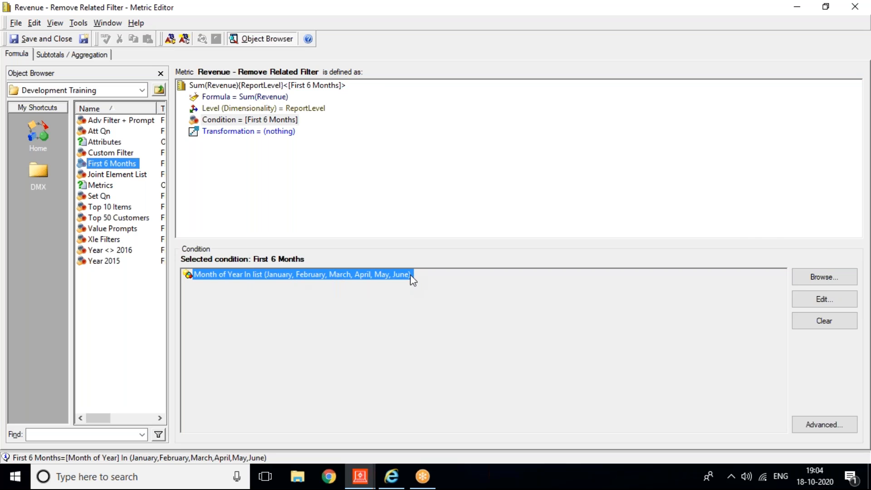
Step: Show the condition's advanced options, with the Merge report filter into metric embedding method
left_click(801, 423)
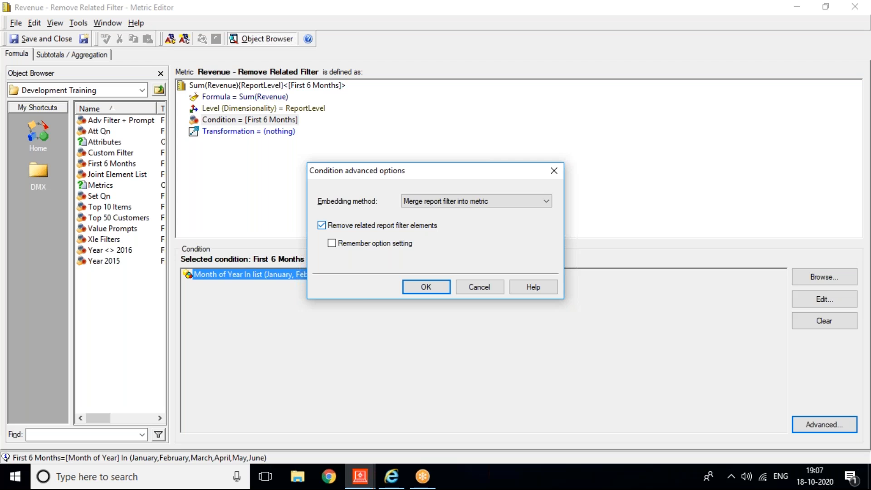
Step: Cancel the advanced options, close the metric without saving, and select the Adv Metrics report
left_click(477, 286)
left_click(854, 6)
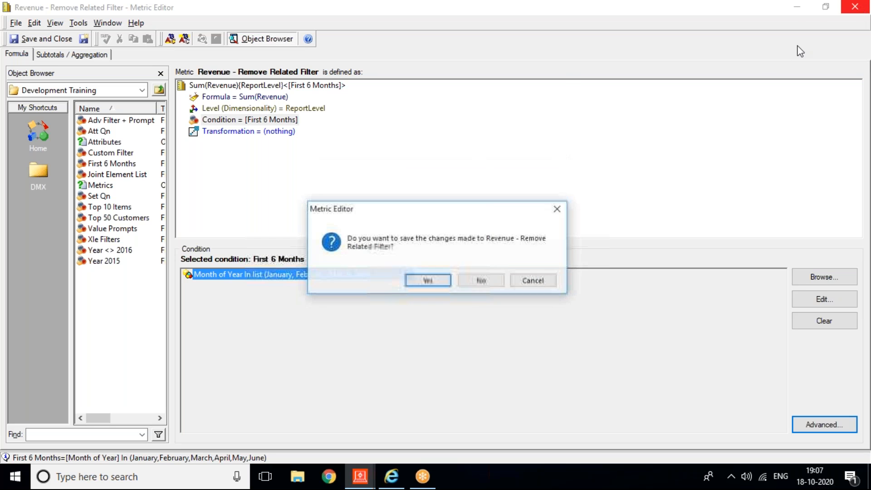
left_click(476, 285)
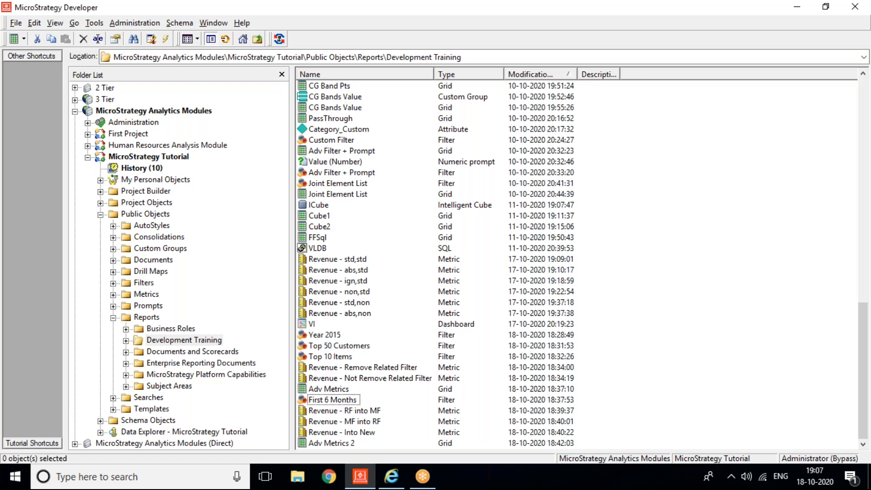
left_click(325, 390)
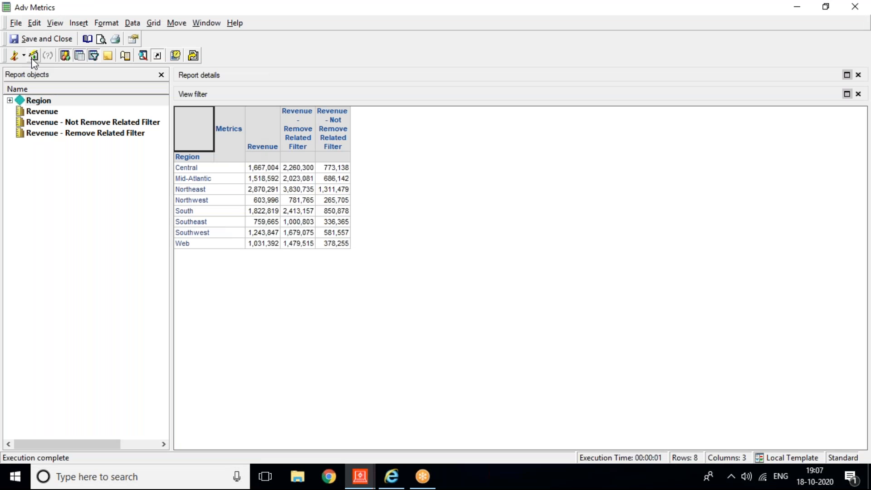
Step: Rerun Adv Metrics from Design View and select its plain Revenue column
left_click(14, 55)
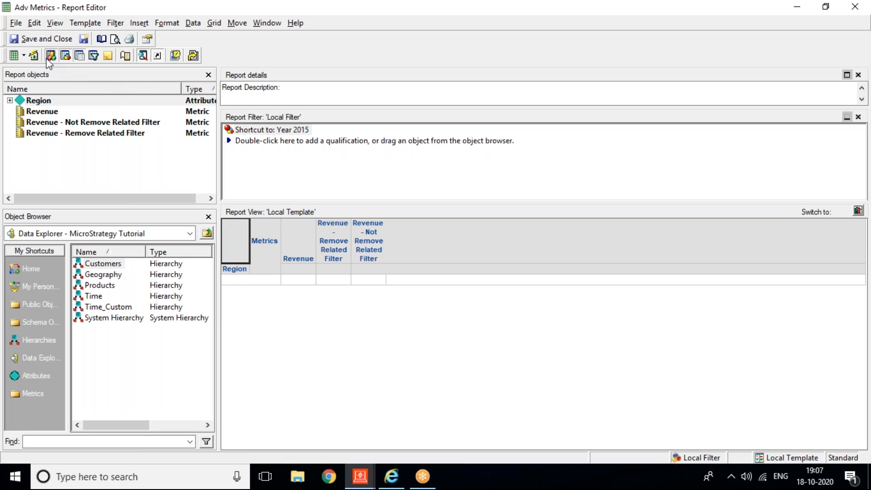
left_click(33, 56)
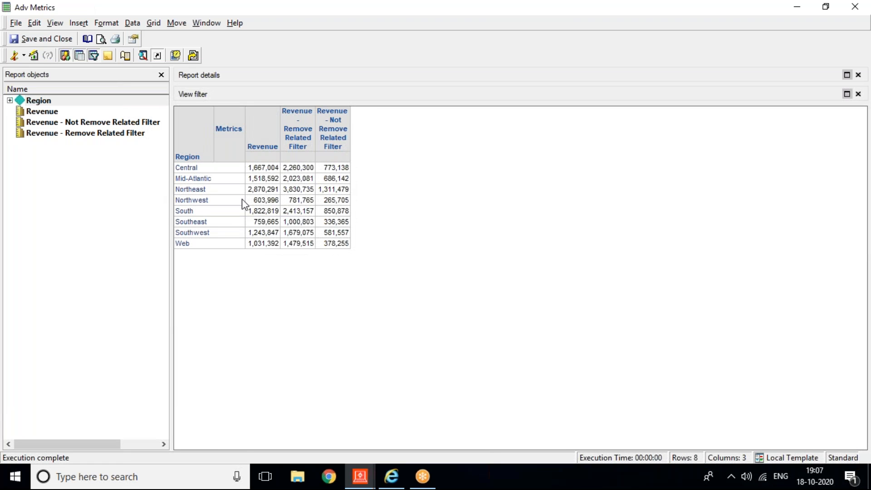
left_click(258, 140)
left_click(259, 144)
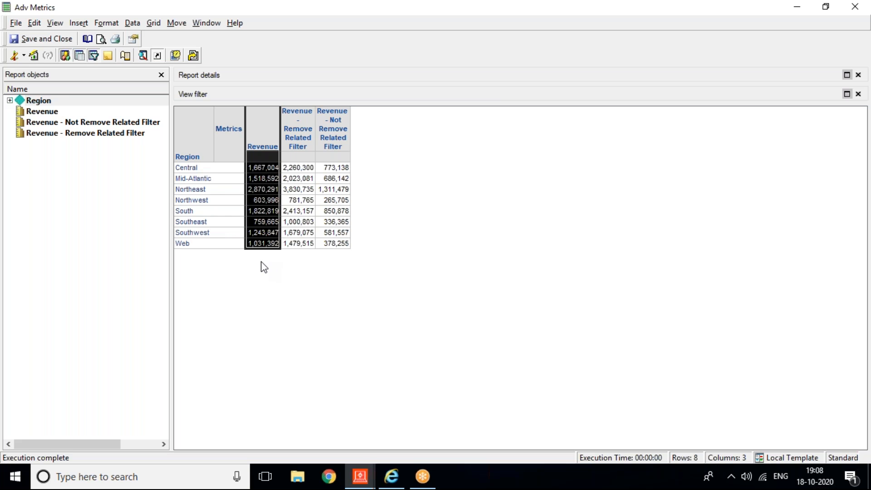
Step: Select the Revenue - Remove Related Filter column, which exceeds plain Revenue in every region
left_click(297, 117)
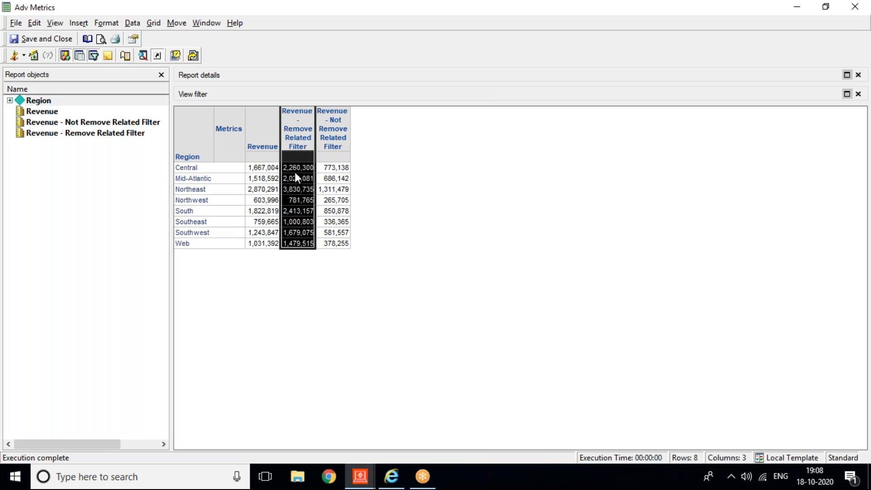
Step: Select the Revenue - Not Remove Related Filter column, whose values fall below plain Revenue
left_click(333, 126)
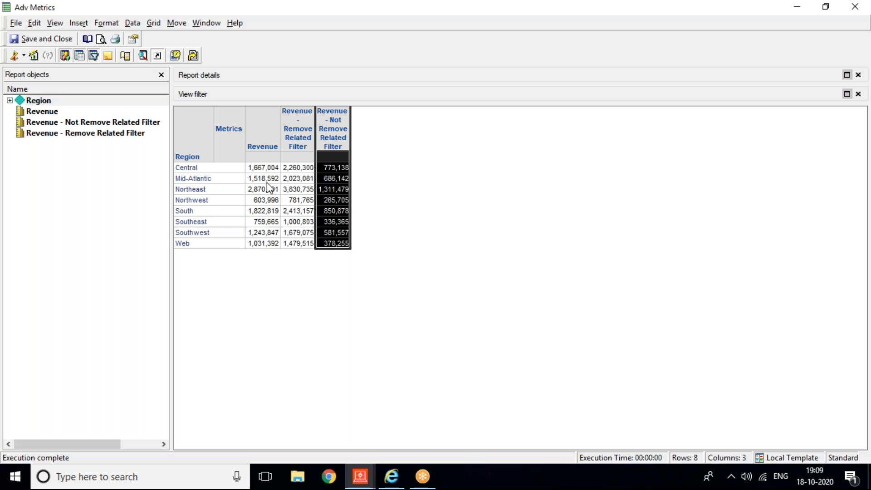
left_click(847, 218)
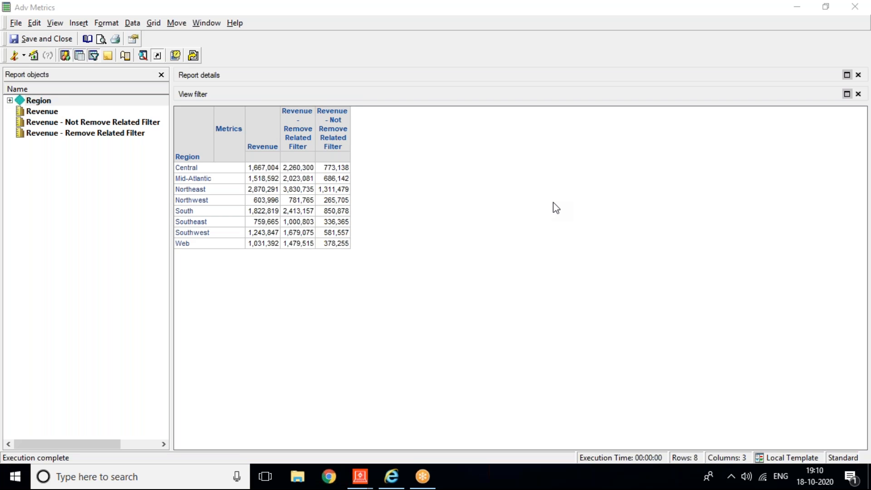
Step: Close the Adv Metrics report and reopen Revenue - Remove Related Filter in the Metric Editor
left_click(855, 7)
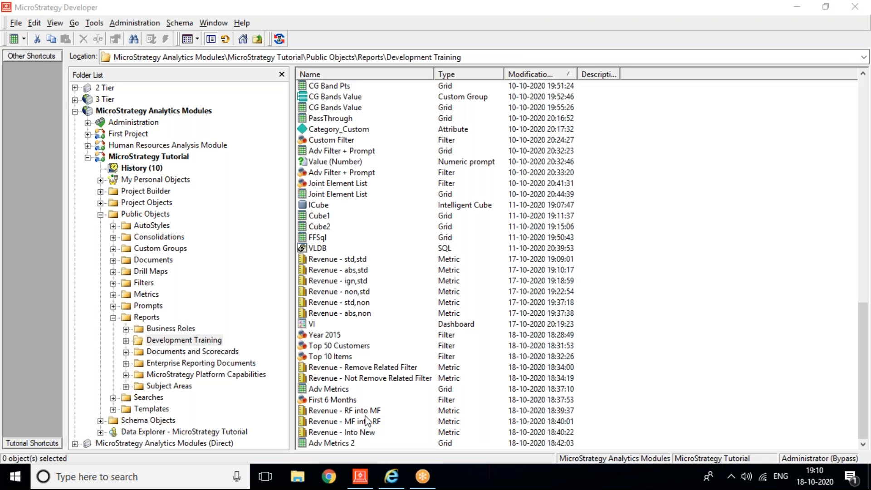
double_click(336, 373)
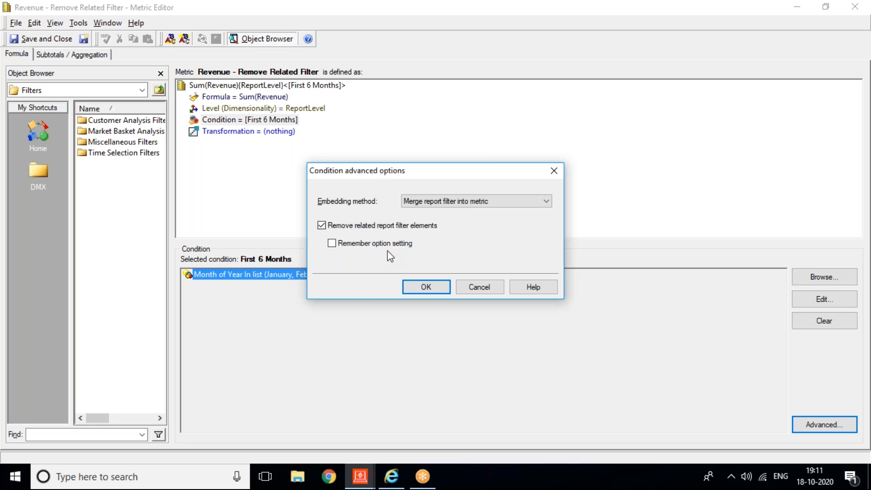
Step: Expand the Embedding method list for the First 6 Months condition
left_click(538, 203)
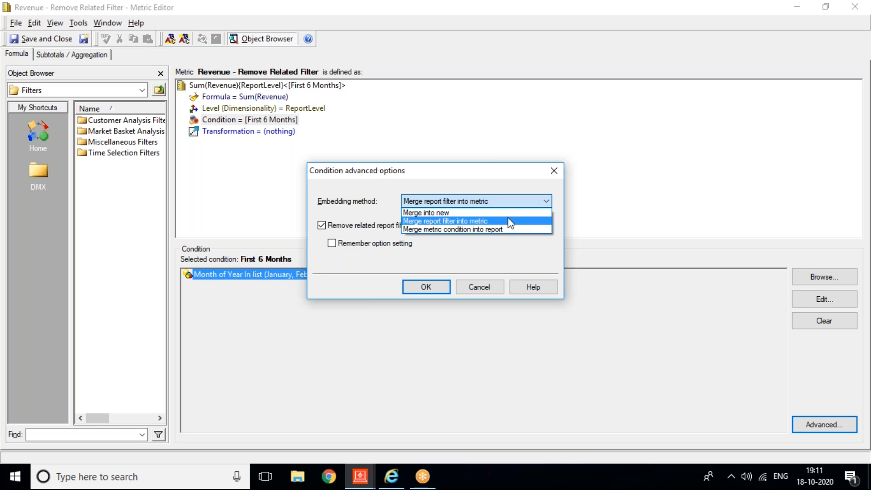
Step: Launch Notepad and type 'RF = Top 50 Customers' and 'MF = Top 10 Items' on two lines
key("super+r")
key("Return")
type("R")
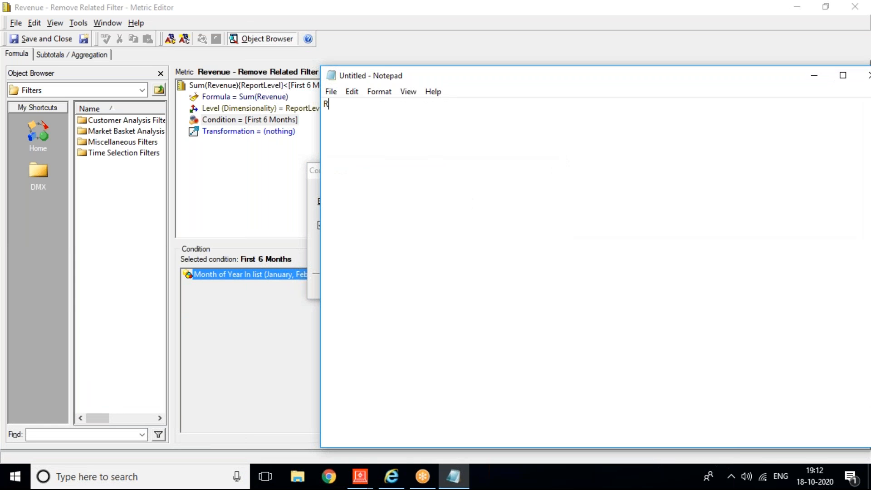
type("F = Top 50 Customers")
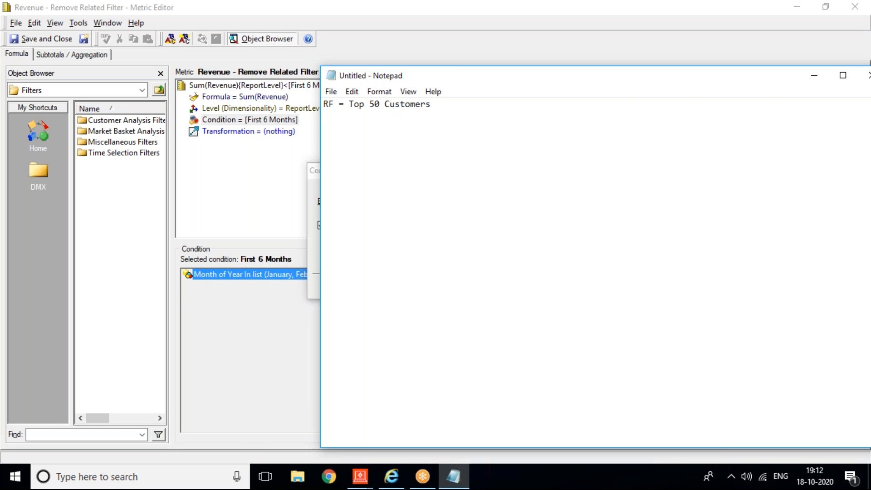
key("Return")
type("MF = Tp")
key("BackSpace")
type("op 10 Items")
Step: Append '-- 1' to the RF line and '-- 2' to the MF line
left_click(439, 109)
type("-- 1")
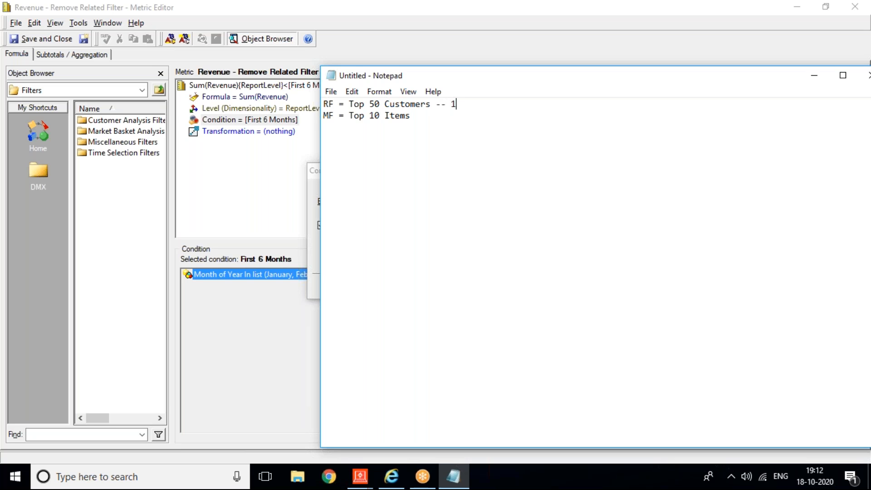
left_click(410, 116)
type("-- 22")
key("BackSpace")
key("BackSpace")
Step: Try Merge metric condition into report as the embedding method and change the RF note's number to 2
left_click(223, 223)
left_click(469, 206)
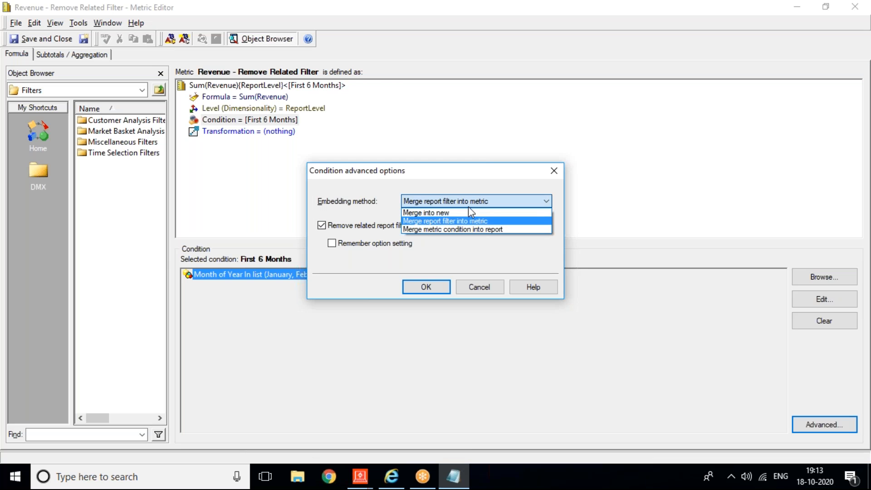
left_click(420, 230)
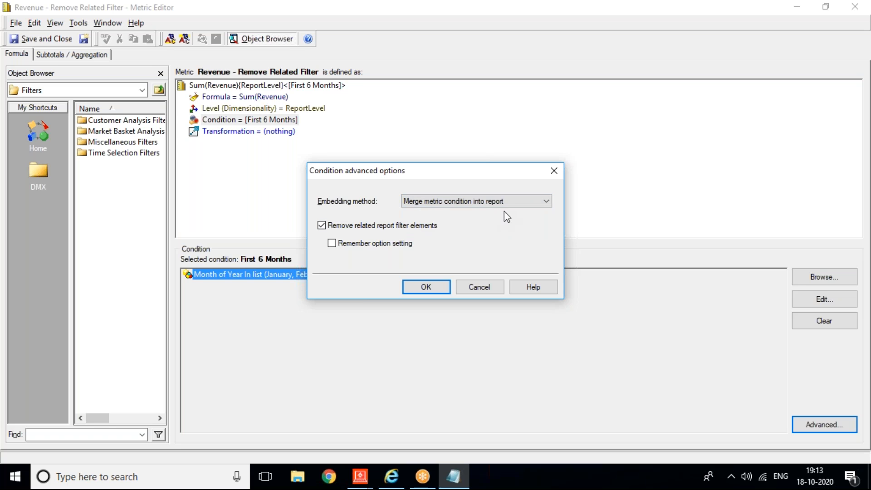
key("alt+Tab")
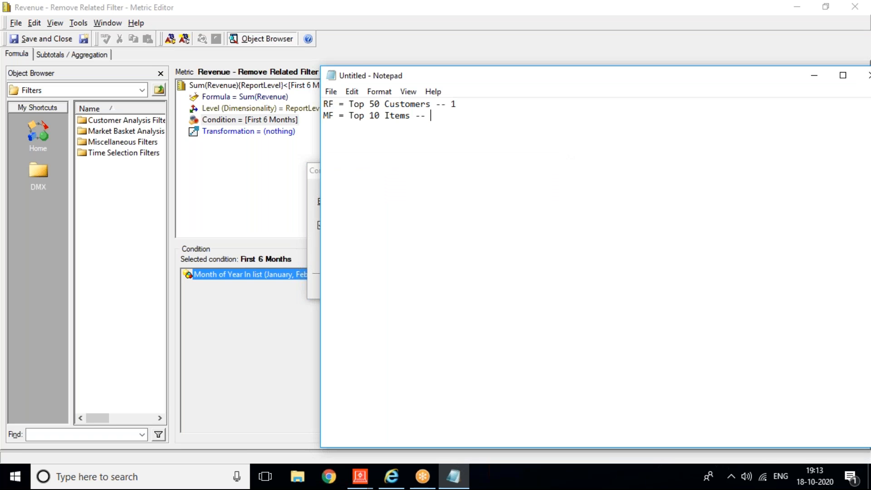
type("1")
key("Up")
key("Right")
key("Right")
key("Right")
key("Right")
key("BackSpace")
type("2")
Step: Try Merge into new as the embedding method and change the RF note's number back to 1
left_click(215, 228)
left_click(424, 206)
left_click(424, 211)
key("alt+Tab")
key("BackSpace")
type("1")
Step: Cancel the condition options without changes and shrink the Metric Editor to reveal the reports behind
left_click(371, 483)
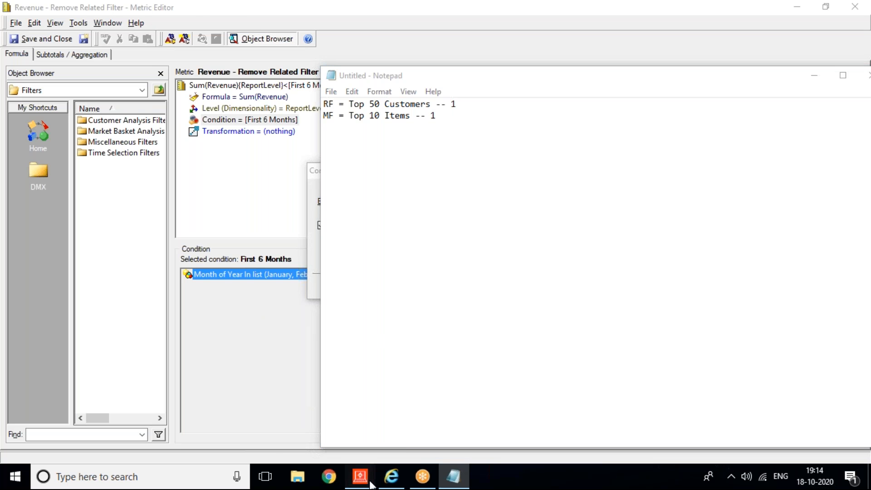
left_click(317, 417)
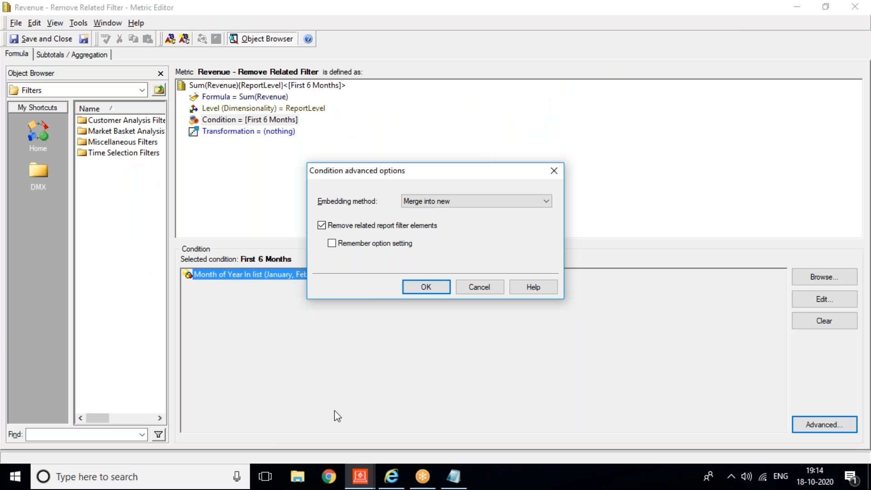
left_click(475, 289)
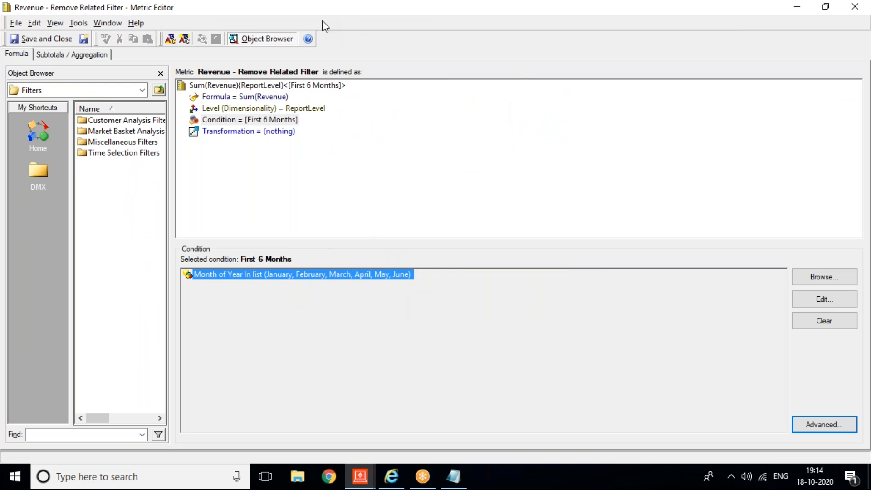
left_click_drag(209, 9, 219, 151)
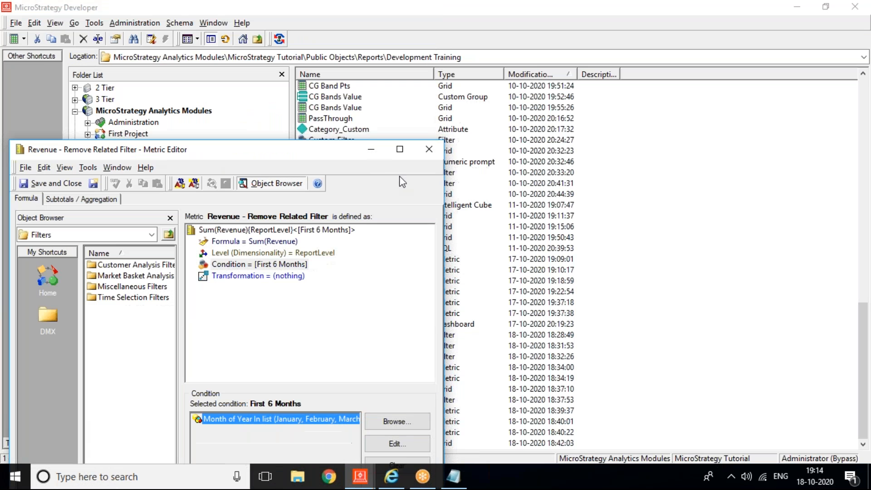
Step: Close the Remove Related Filter metric and open Adv Metrics 2 in the Report Editor
left_click(428, 150)
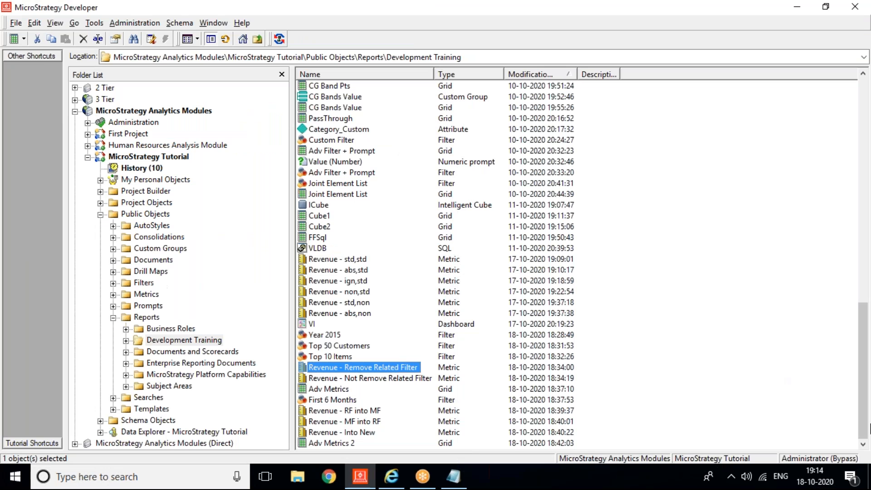
right_click(316, 444)
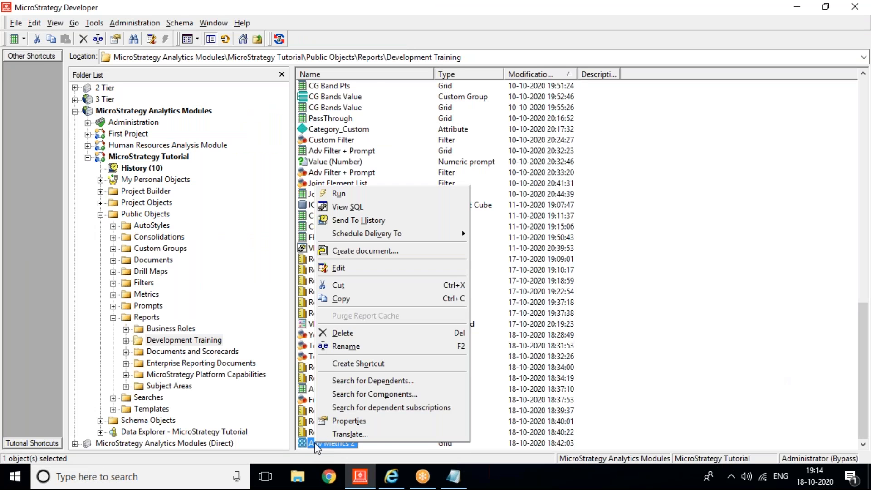
left_click(338, 267)
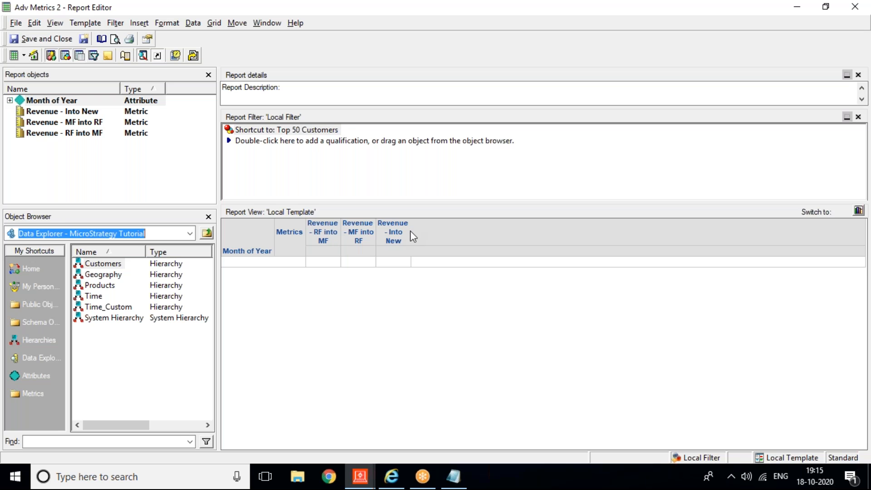
right_click(323, 229)
left_click(363, 323)
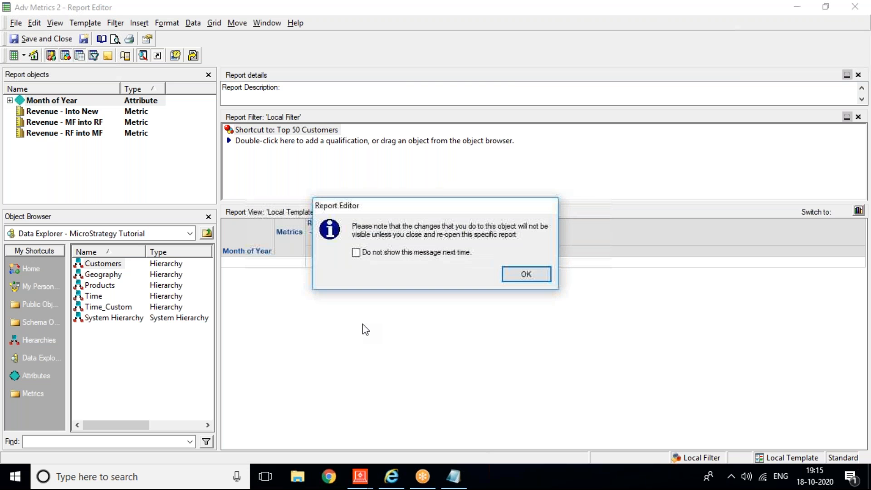
left_click(546, 277)
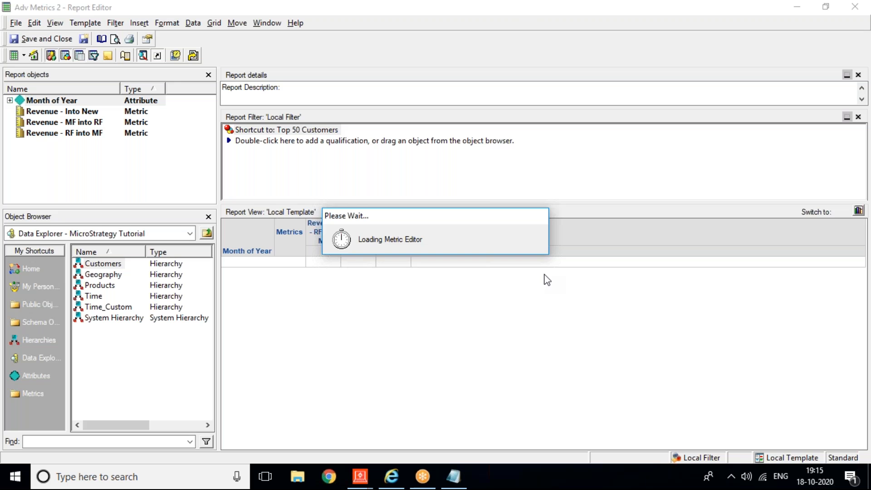
left_click(236, 265)
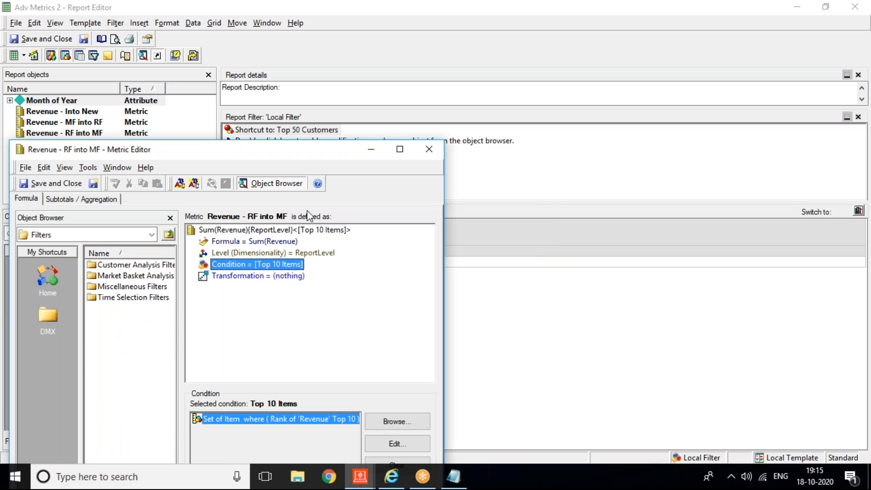
left_click_drag(279, 155, 261, 59)
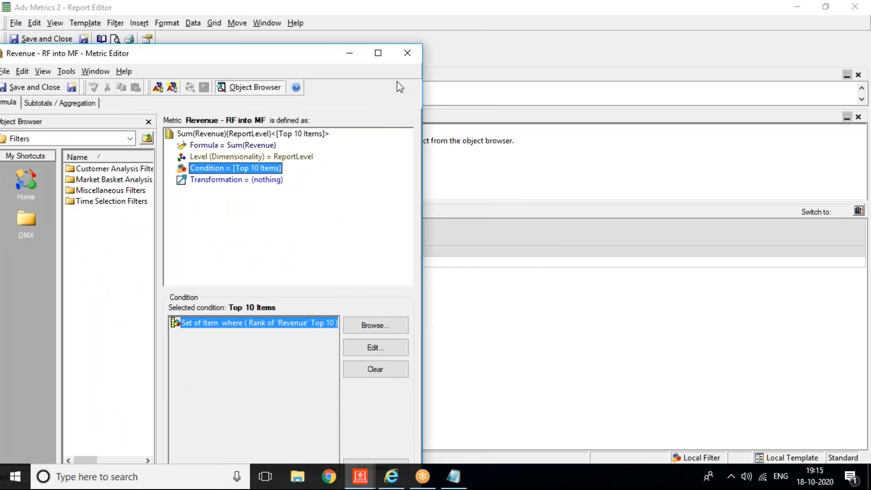
left_click(379, 57)
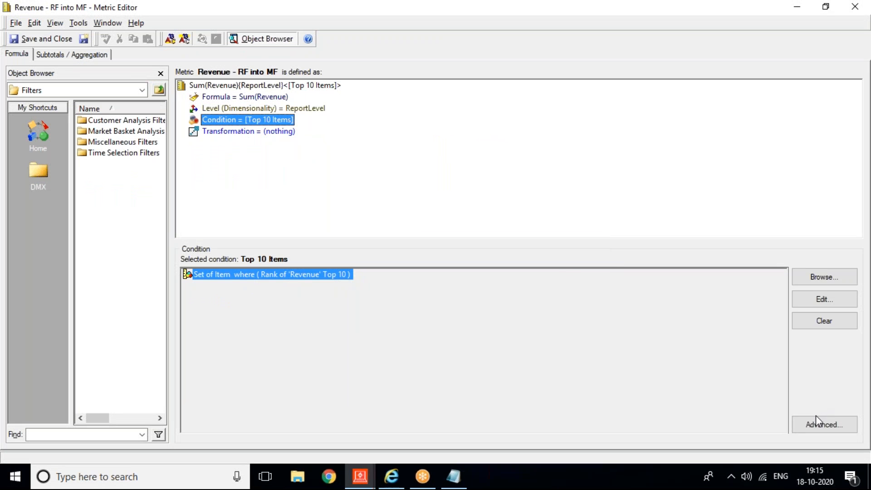
left_click(816, 416)
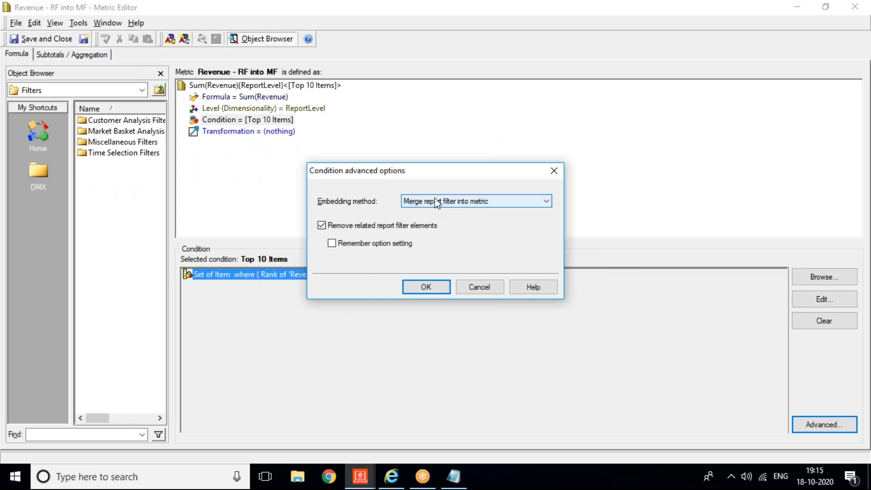
left_click(476, 287)
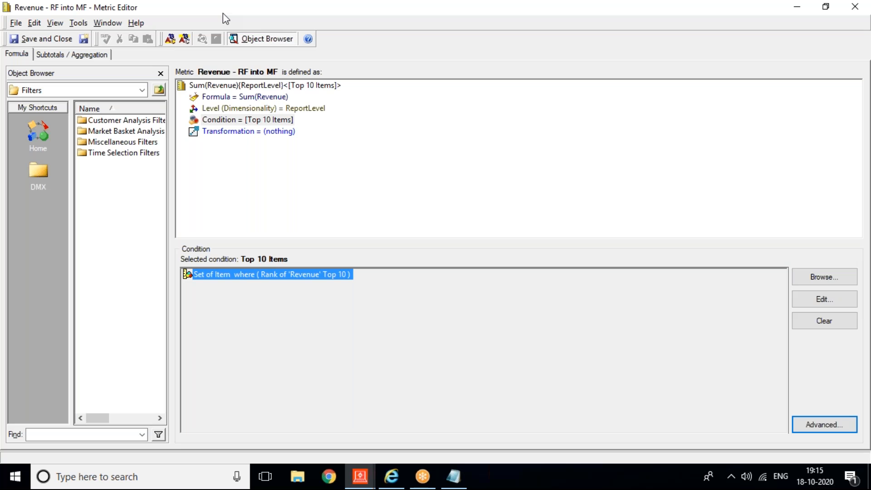
key("alt+Tab")
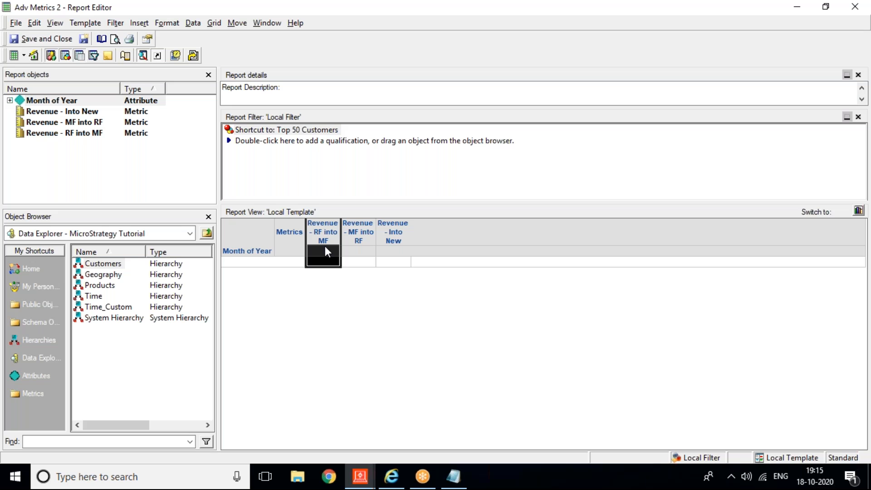
left_click(353, 229)
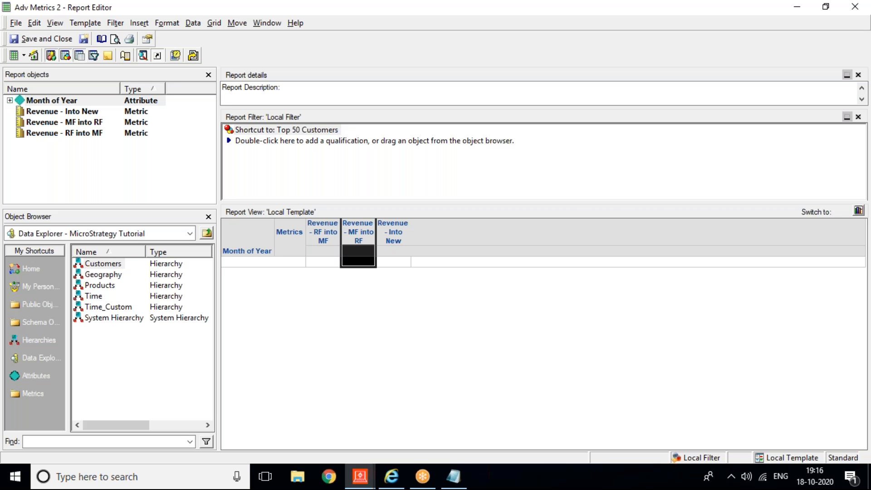
left_click(385, 230)
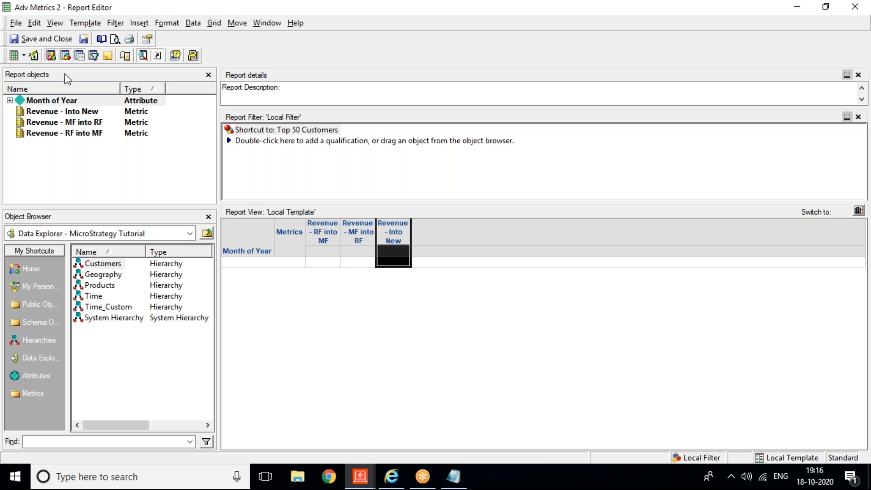
Step: Run Adv Metrics 2 to get 12 months of revenue for the three embedding-method metrics
left_click(34, 56)
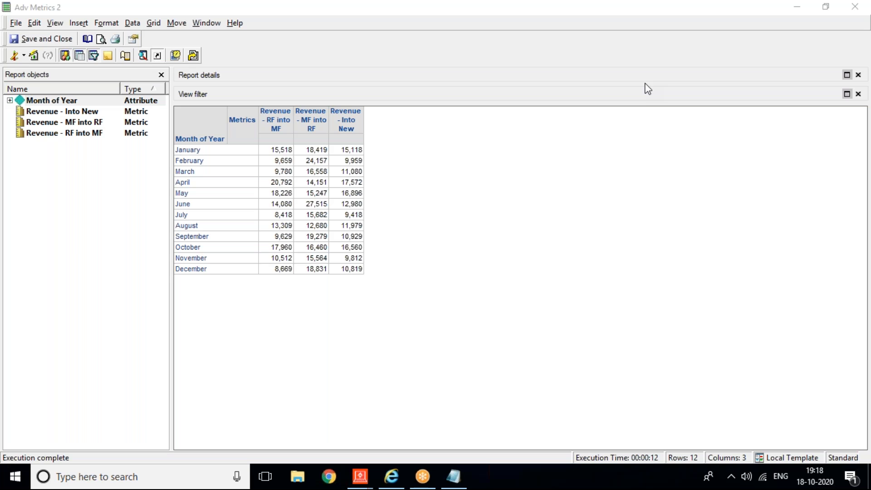
key("XF86MonBrightnessUp")
key("XF86MonBrightnessUp")
key("XF86MonBrightnessUp")
key("XF86MonBrightnessUp")
key("XF86MonBrightnessUp")
key("XF86MonBrightnessUp")
key("XF86MonBrightnessUp")
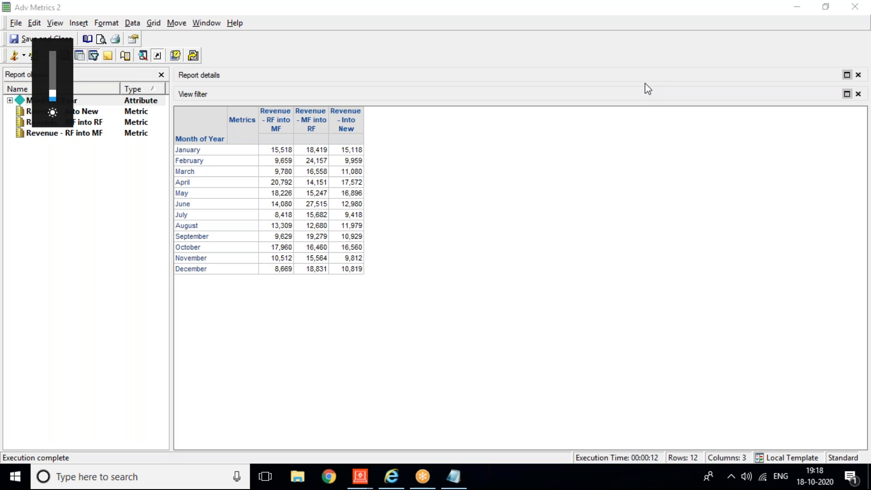
key("XF86MonBrightnessUp")
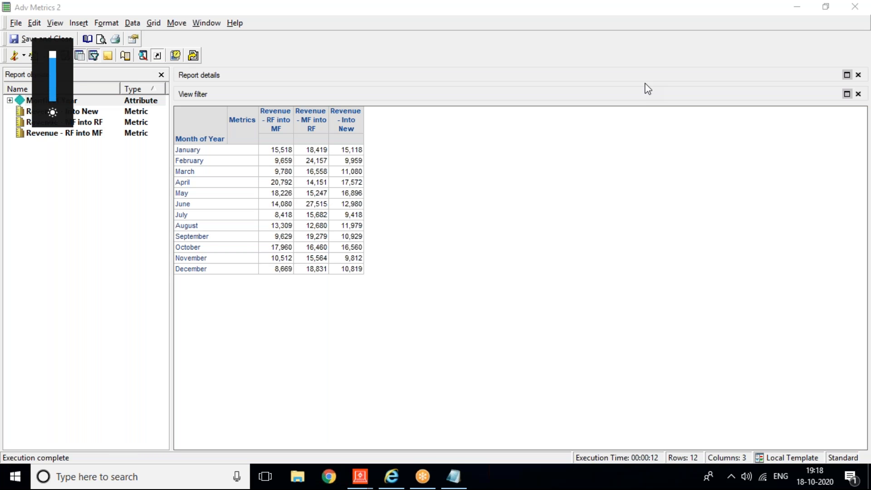
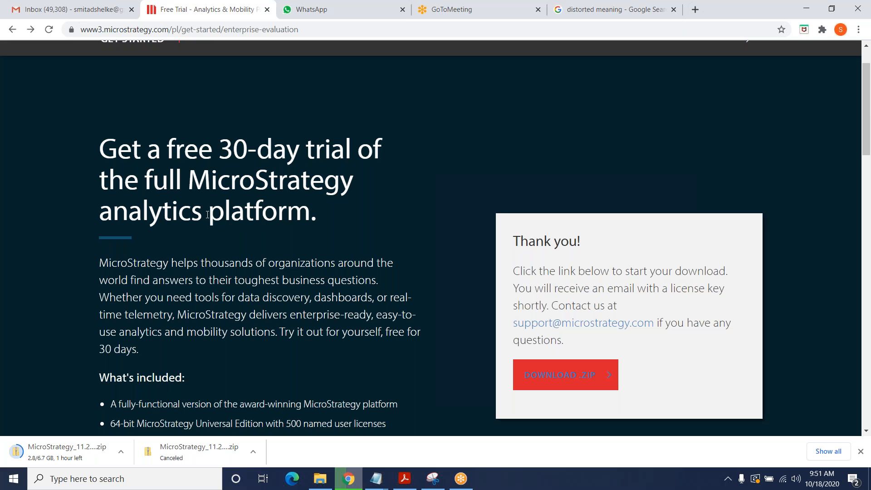
Step: Close the 'distorted meaning' Google search tab, leaving a fresh empty tab
scroll(208, 215, "down", 1)
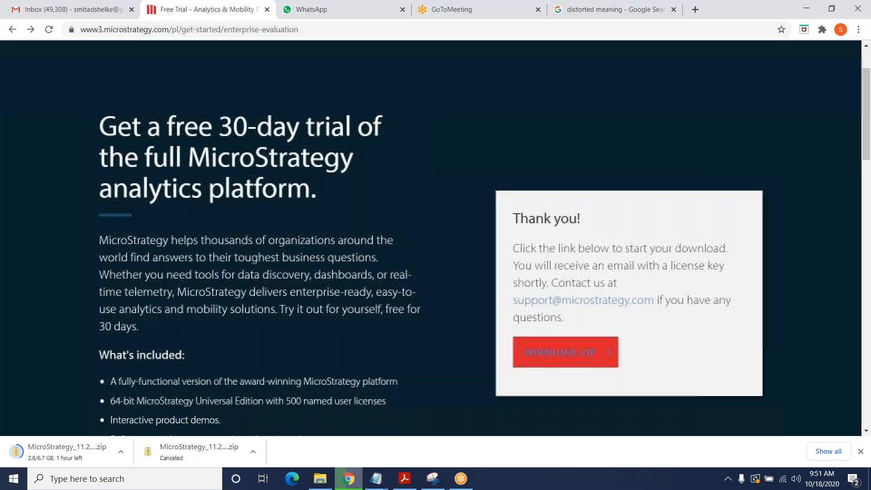
scroll(407, 98, "down", 1)
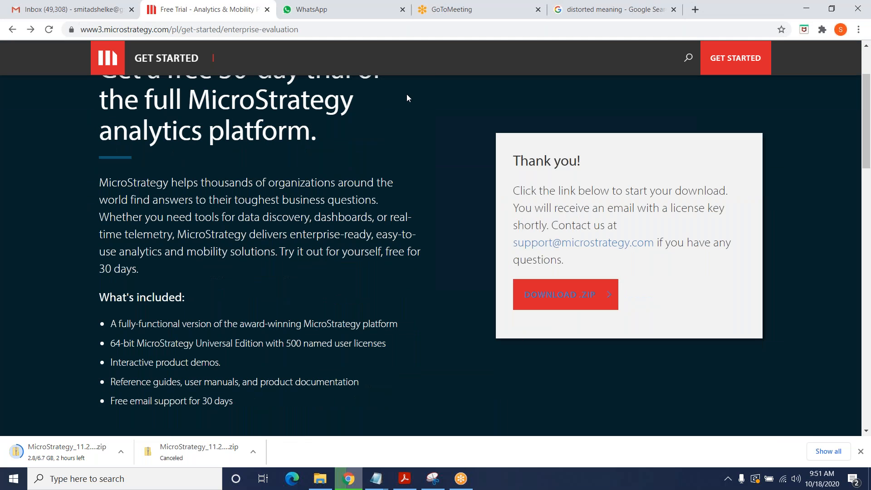
left_click(619, 9)
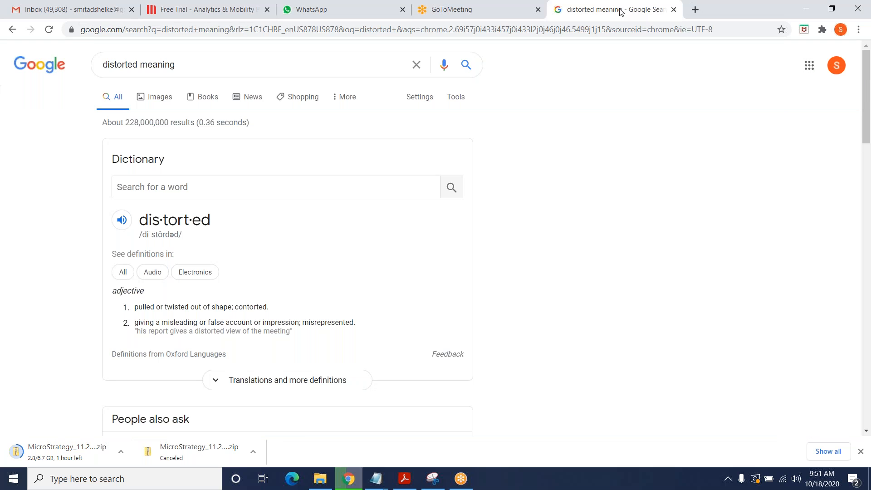
left_click(674, 9)
key("ctrl+t")
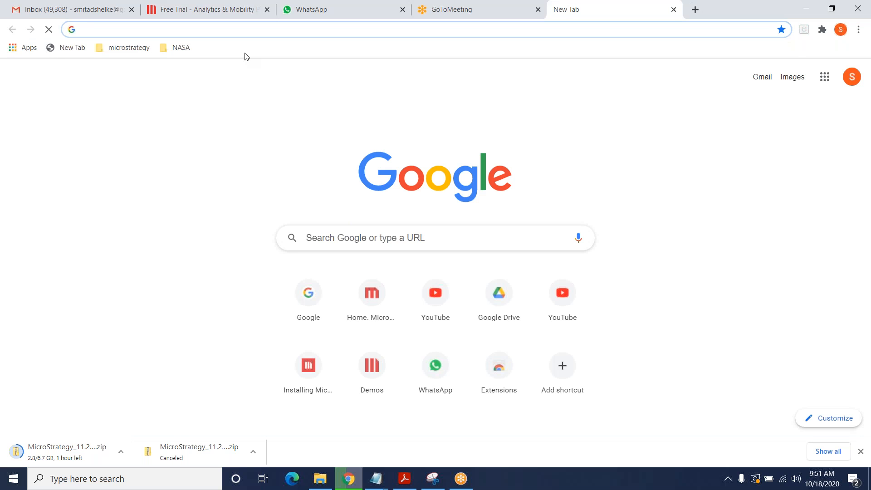
type("m")
Step: Return to the MicroStrategy free-trial page and scroll through its thank-you download confirmation
left_click(245, 9)
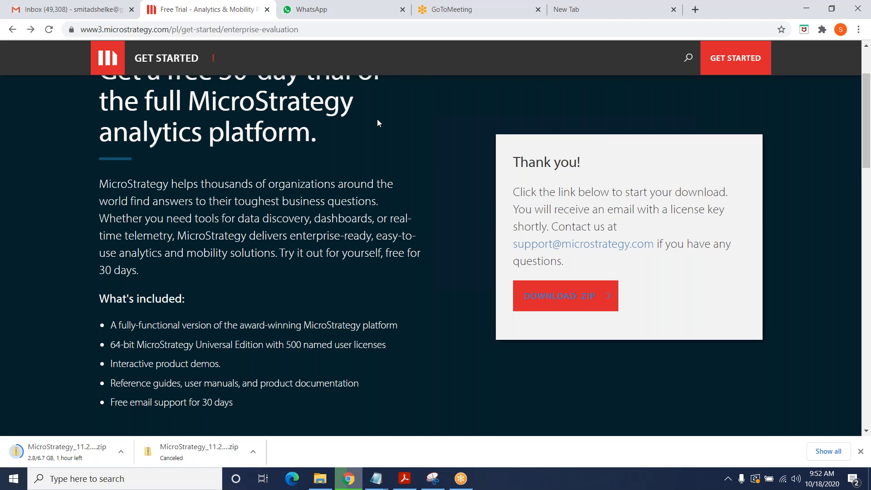
scroll(377, 119, "up", 2)
scroll(858, 54, "up", 1)
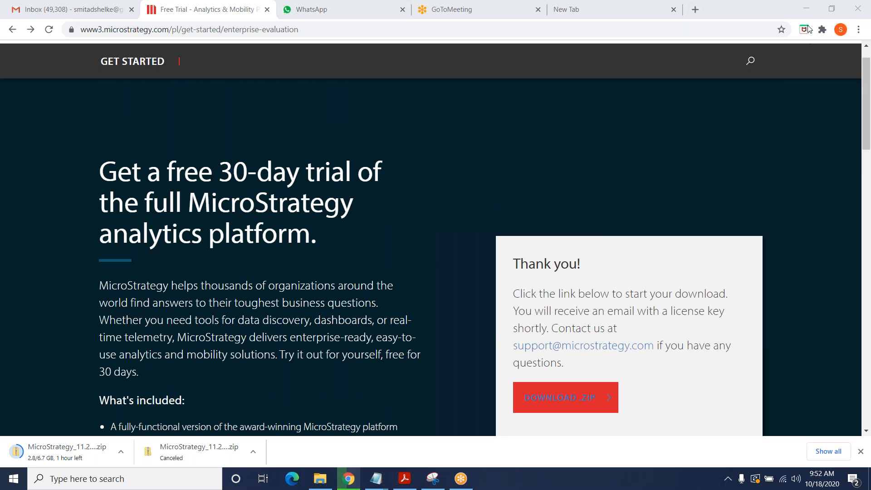
left_click(866, 126)
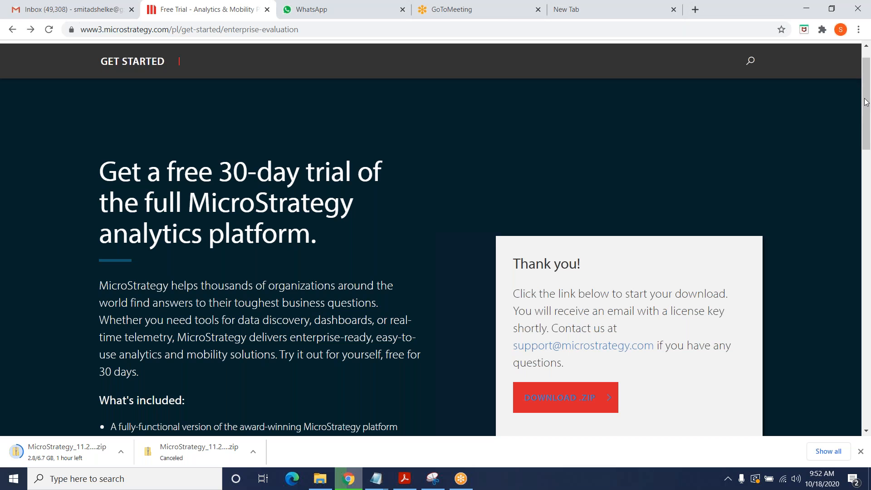
key("ctrl+a")
left_click_drag(864, 80, 861, 51)
left_click(701, 89)
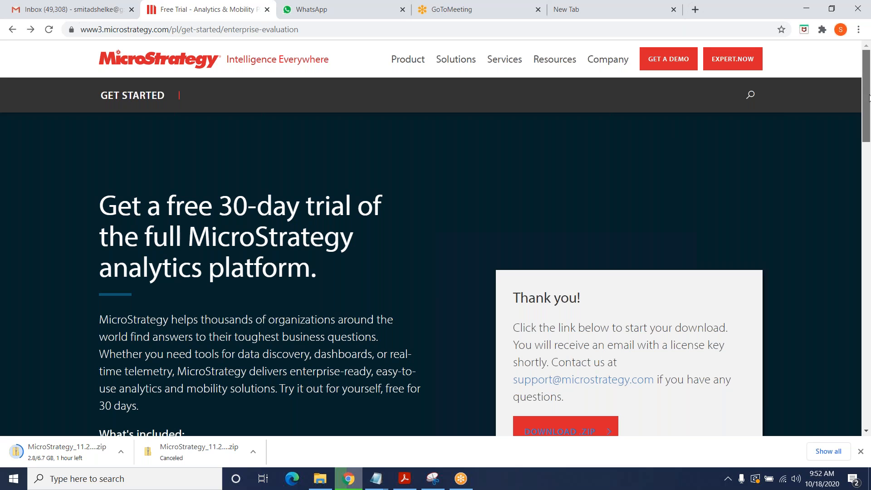
left_click_drag(869, 97, 869, 125)
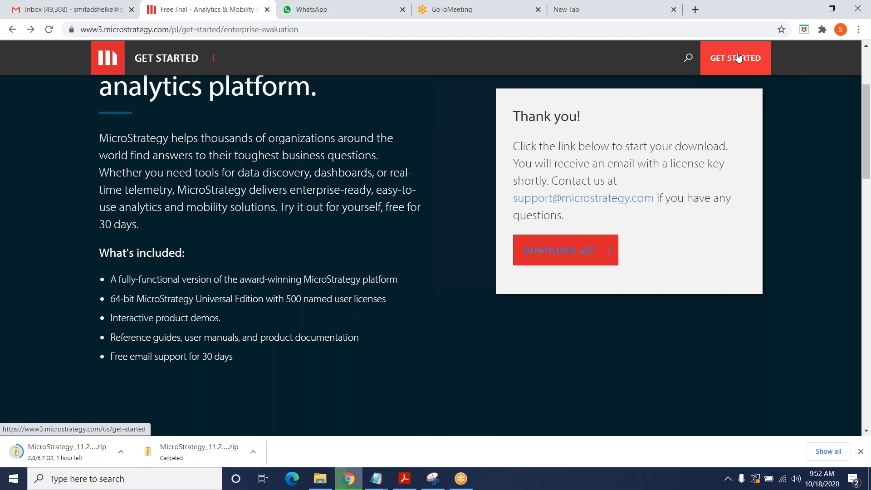
left_click(738, 62)
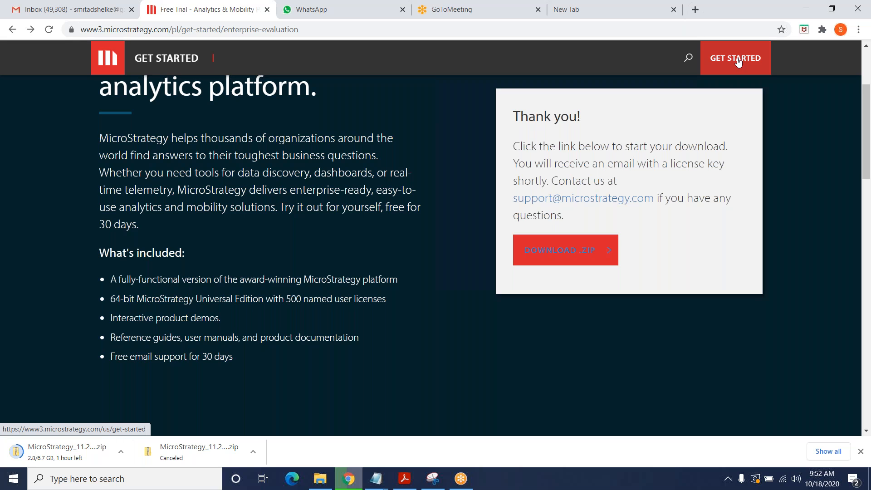
Step: Follow GET STARTED to microstrategy.com/en and scroll to the HyperIntelligence videos
left_click(738, 62)
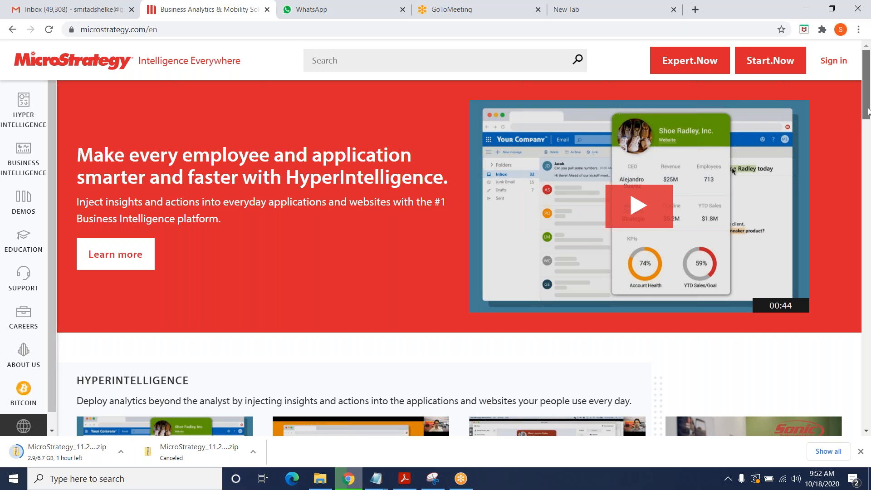
left_click_drag(867, 110, 867, 140)
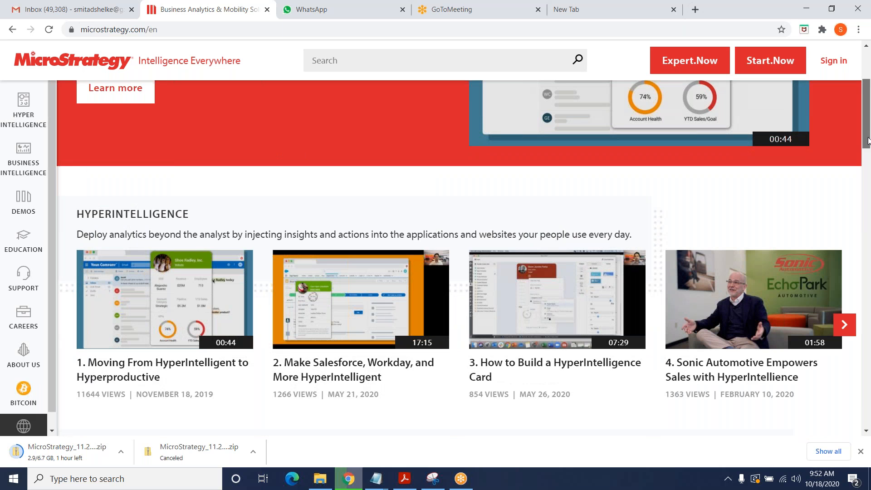
left_click_drag(868, 135, 867, 126)
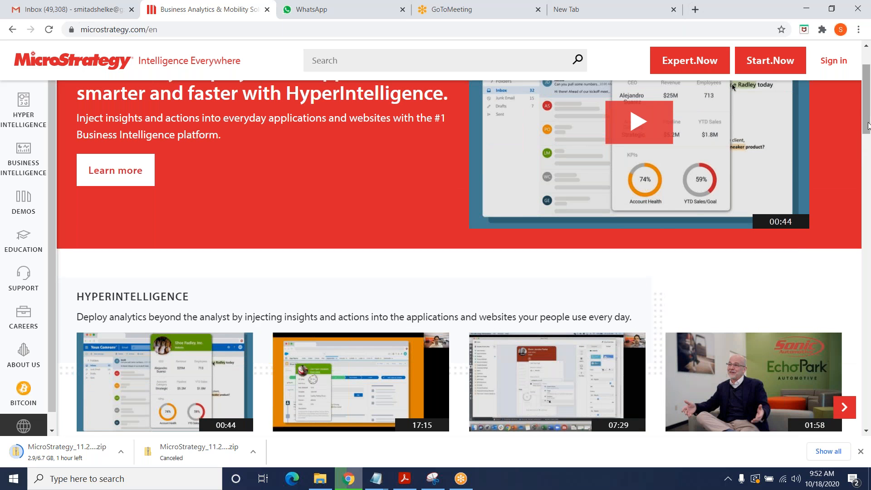
left_click_drag(868, 126, 867, 135)
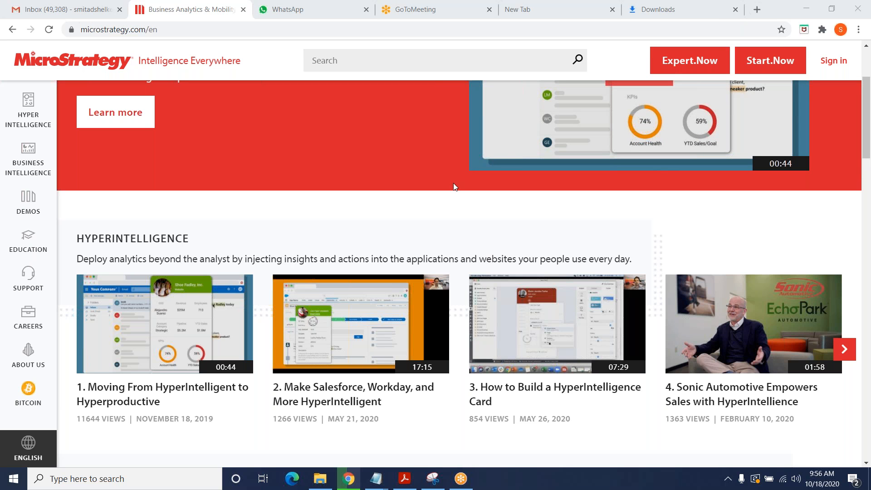
Step: Sign in via Start.Now with the account e-mail, fixing its domain typo, then reach the password field
left_click(776, 62)
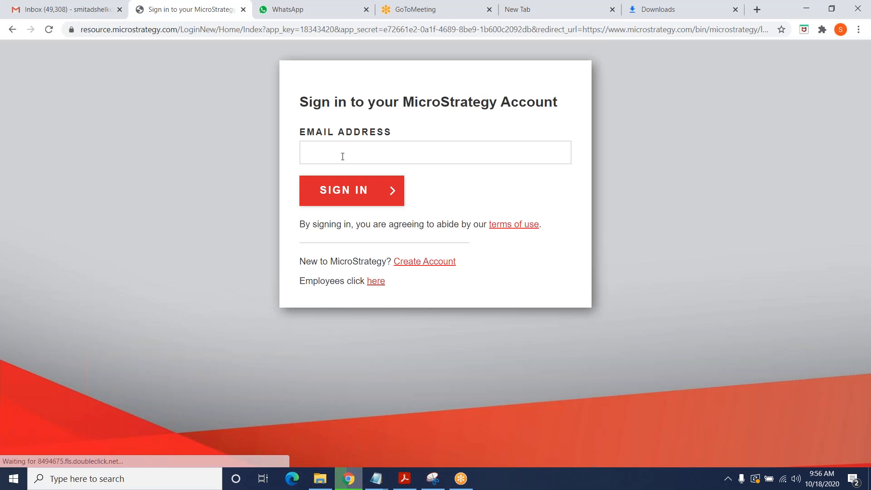
left_click(343, 157)
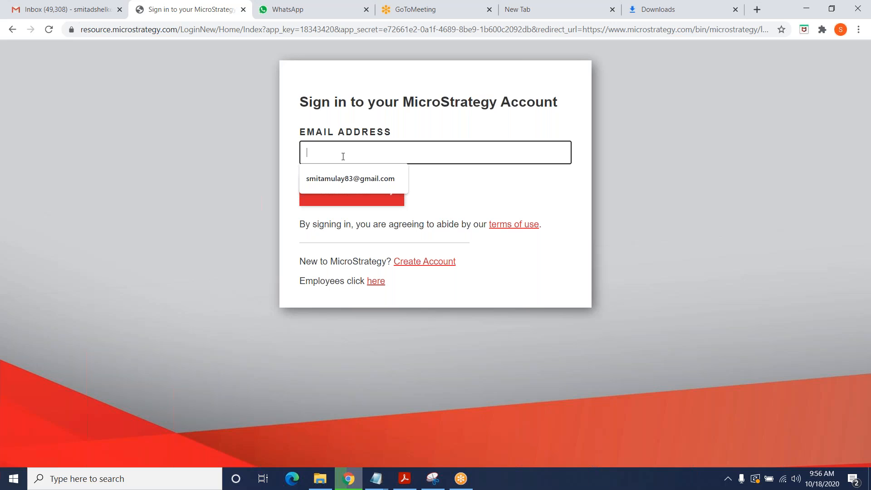
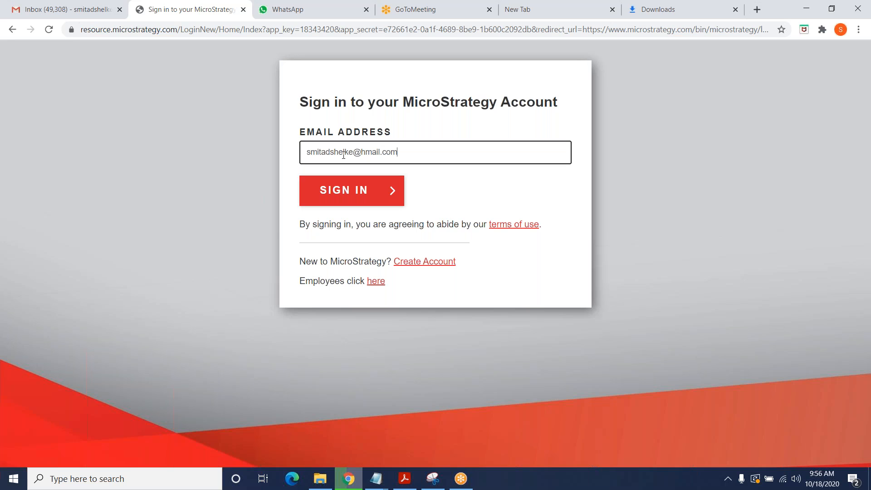
left_click(365, 152)
key("BackSpace")
type("g")
left_click(360, 201)
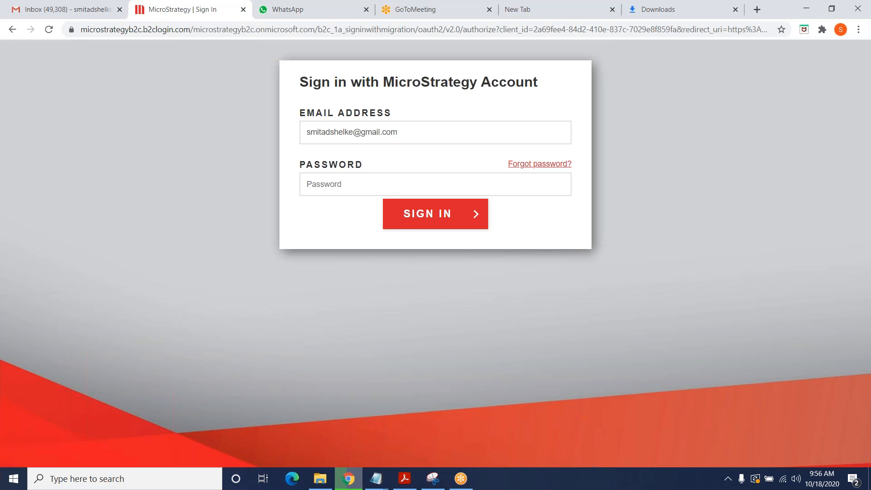
left_click(361, 184)
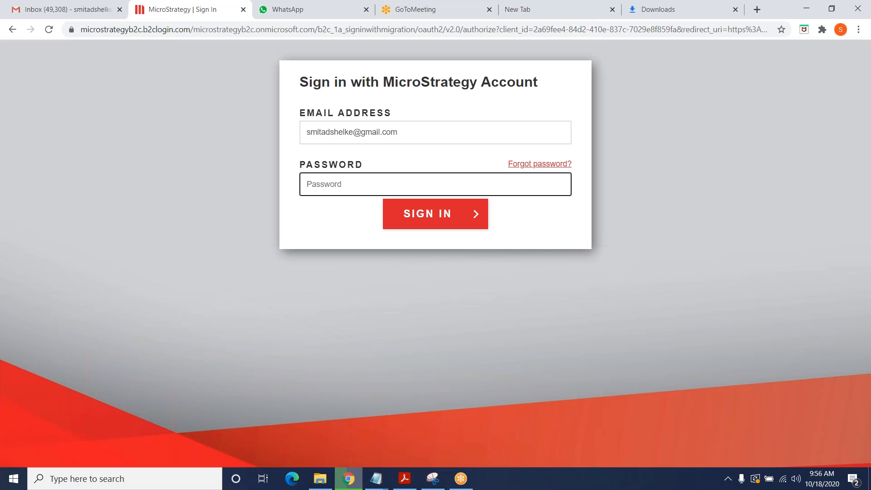
Step: Use Forgot password? to send a verification code to the account e-mail, then open Gmail
left_click(538, 166)
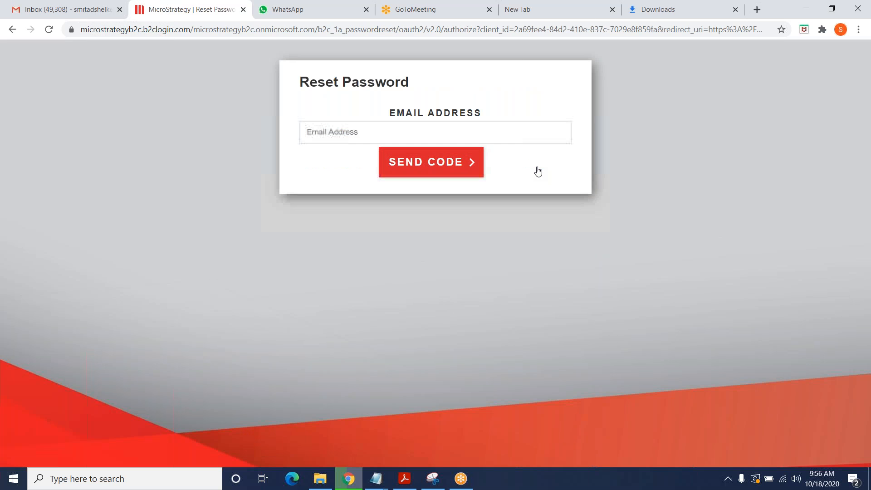
left_click(357, 132)
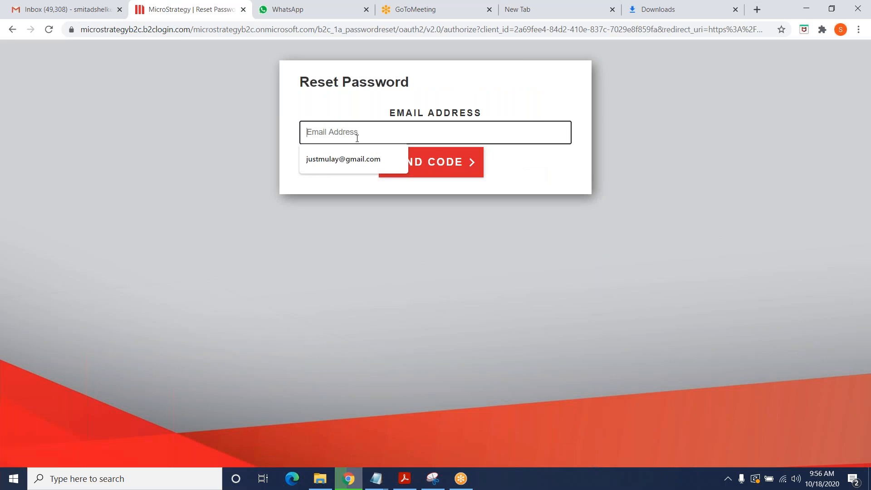
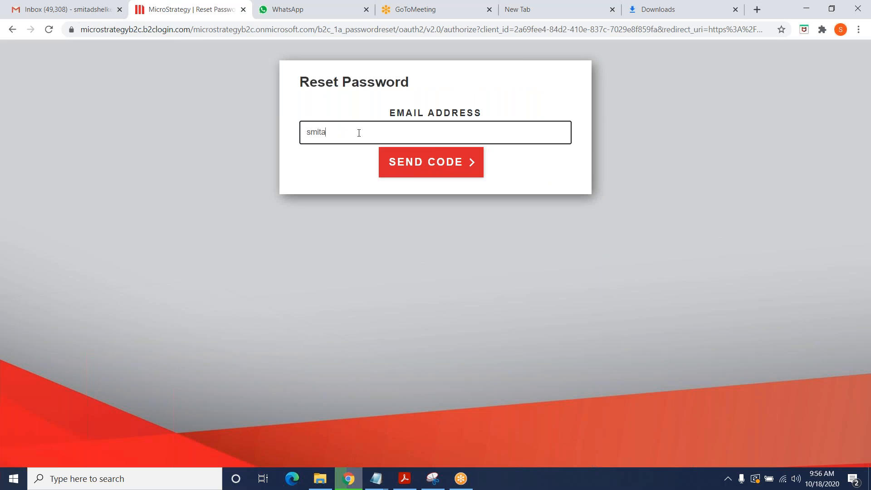
left_click(407, 163)
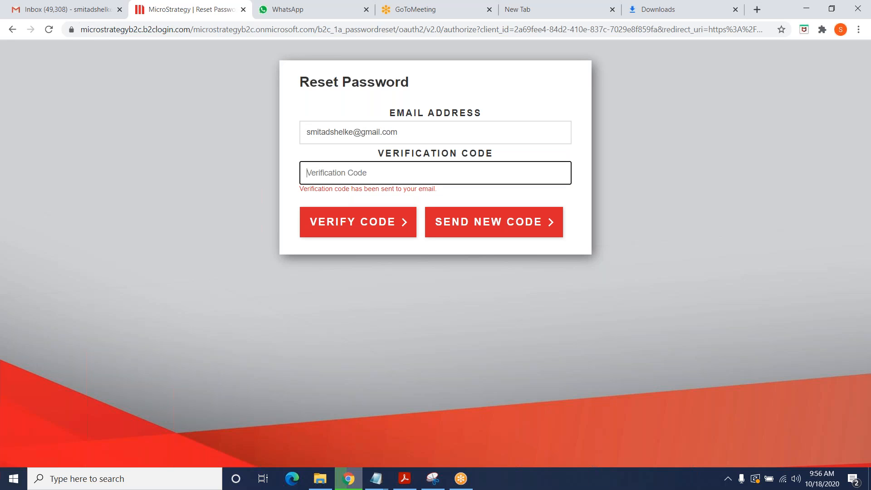
left_click(80, 10)
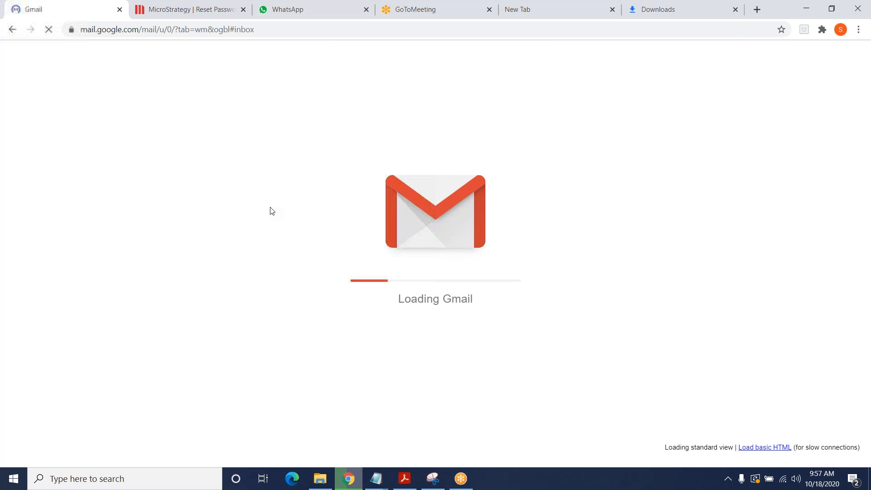
Step: Copy the code from the Password Reset Request e-mail into the reset form's verification field
left_click(379, 147)
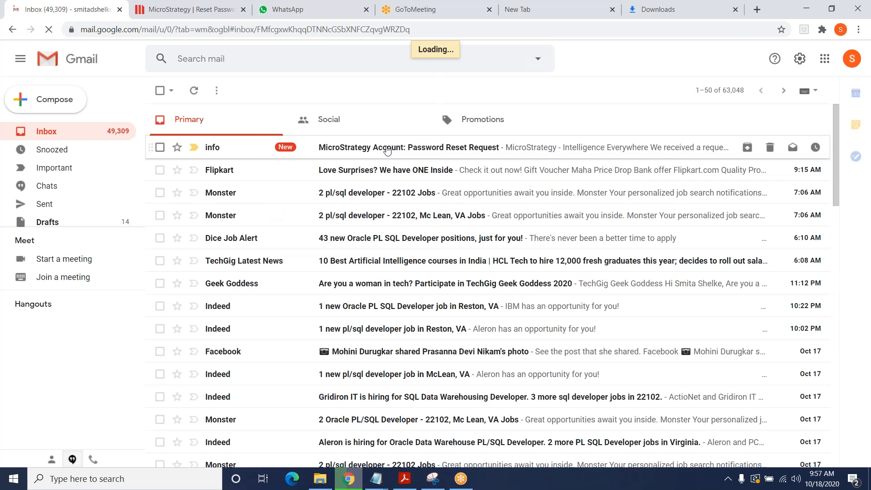
double_click(410, 296)
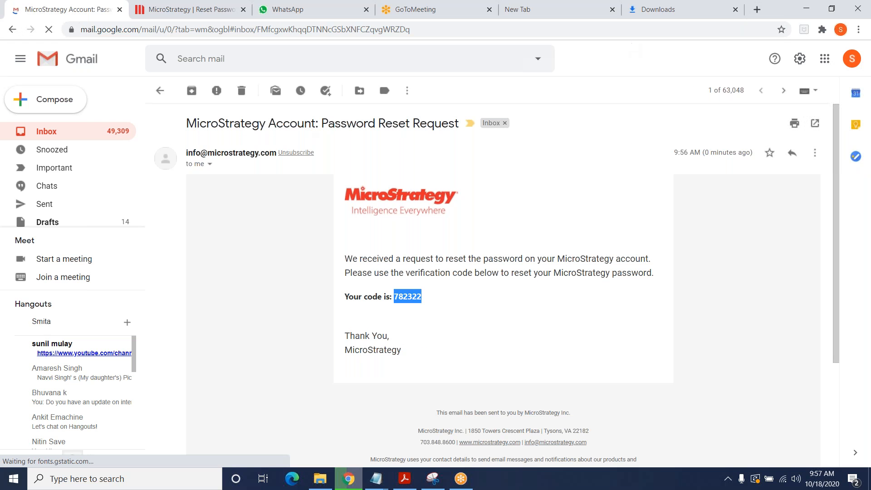
left_click(190, 9)
key("ctrl+v")
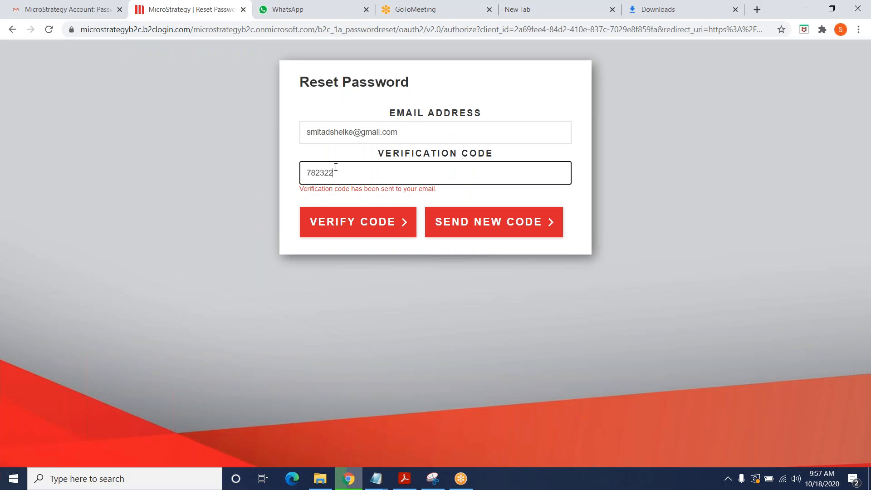
Step: Verify the code, enter and confirm a new password, save it in Chrome, then return to Gmail
left_click(366, 227)
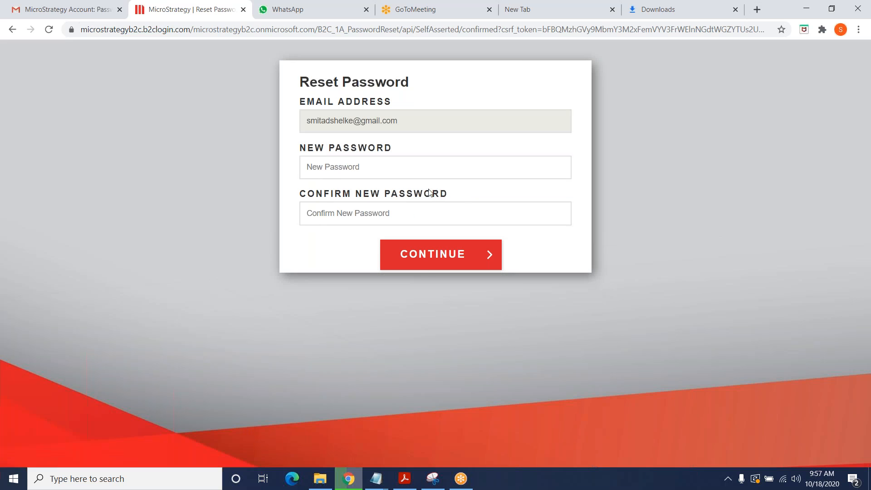
left_click(368, 168)
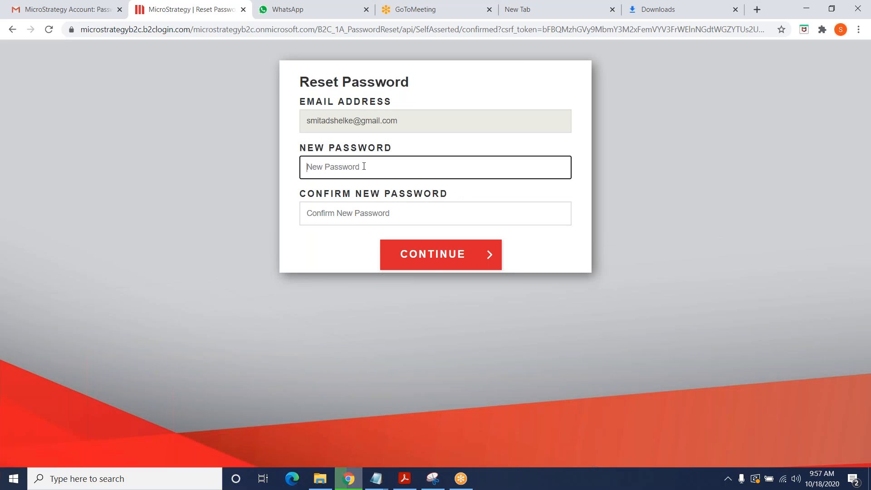
type("********")
key("Tab")
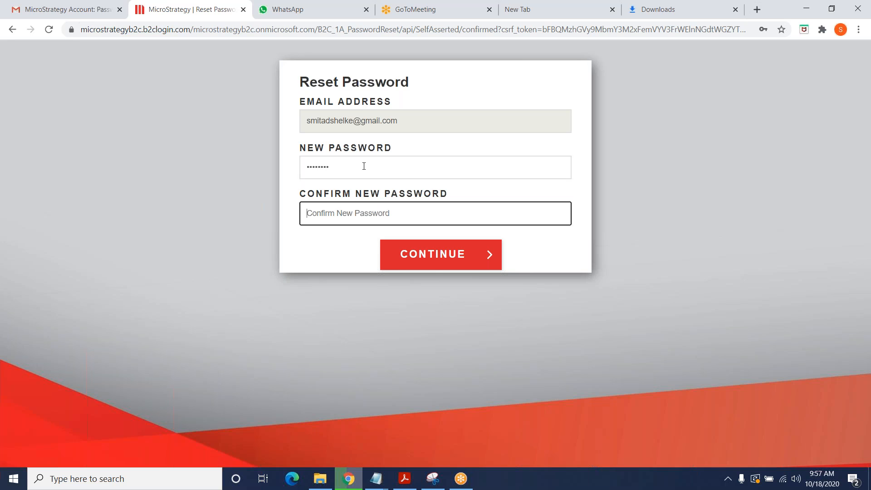
type("********")
left_click(452, 262)
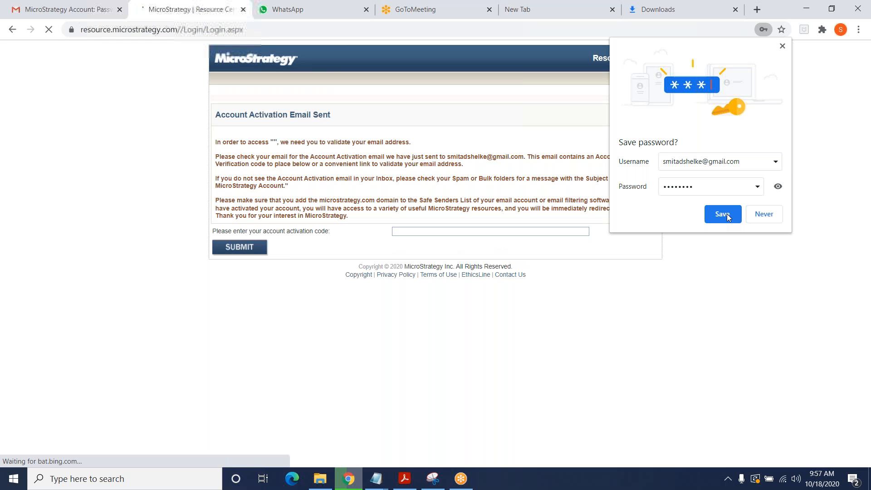
left_click(722, 215)
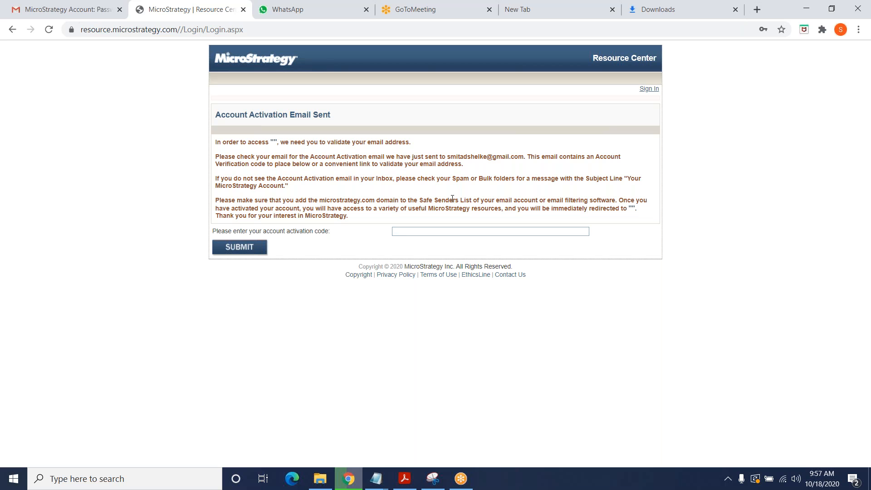
left_click(76, 13)
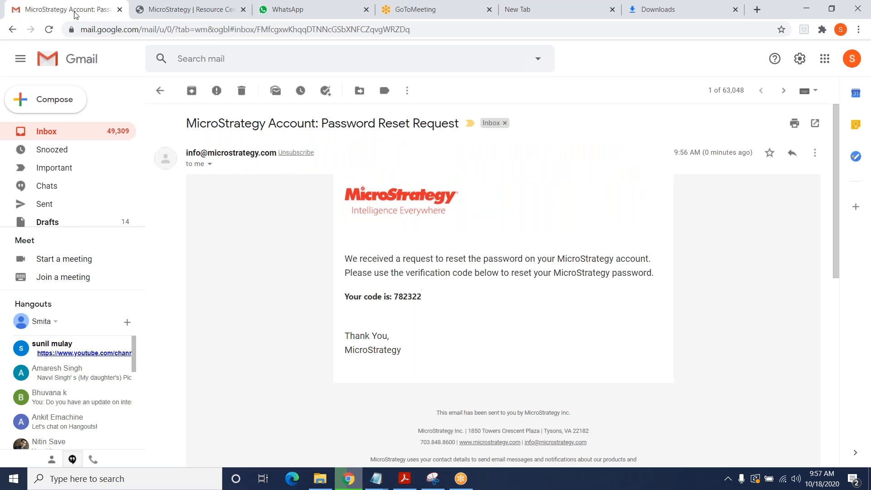
Step: Copy the full activation code line from the 'Your MicroStrategy Account' e-mail, then return to Resource Center
left_click(43, 131)
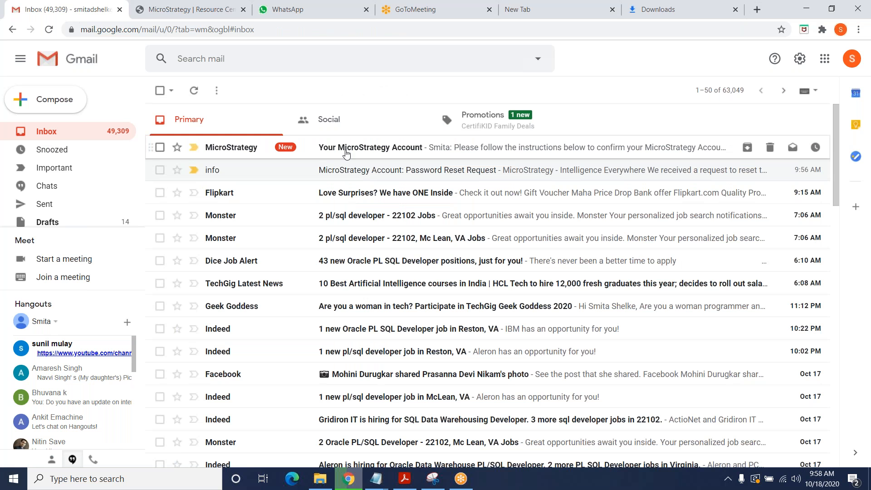
left_click(353, 150)
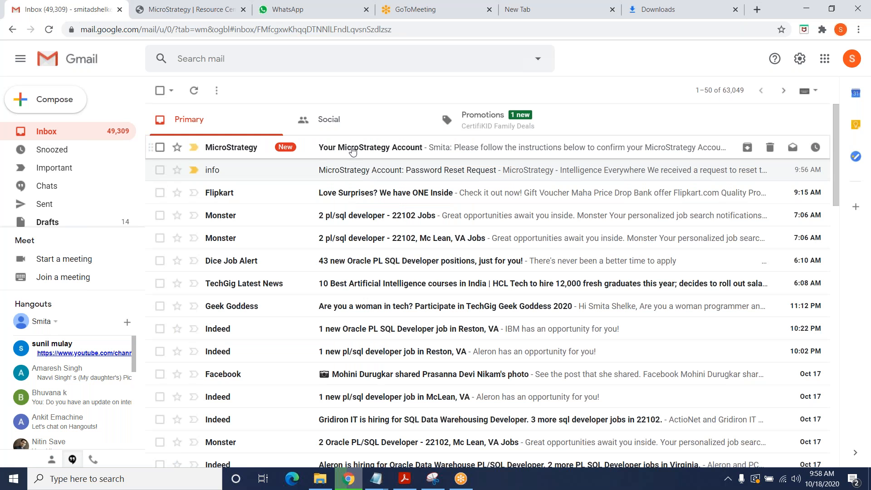
scroll(386, 266, "down", 1)
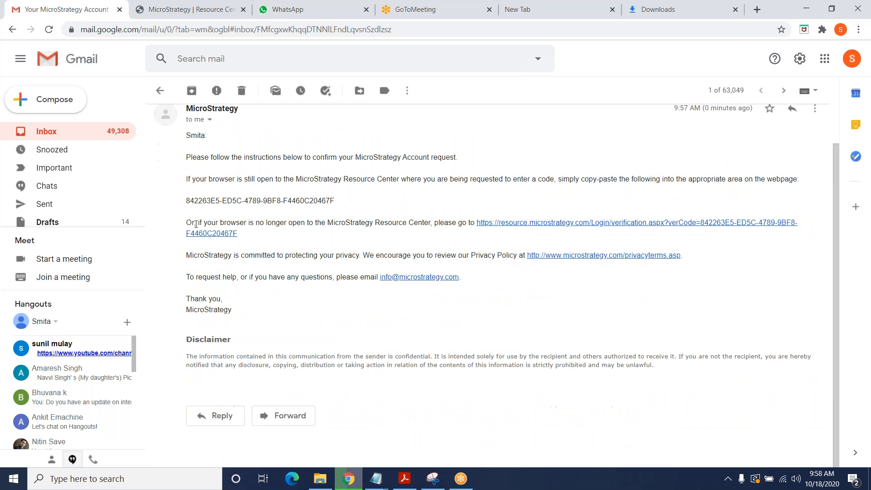
double_click(187, 201)
left_click(344, 208)
left_click_drag(338, 204, 187, 202)
key("ctrl+c")
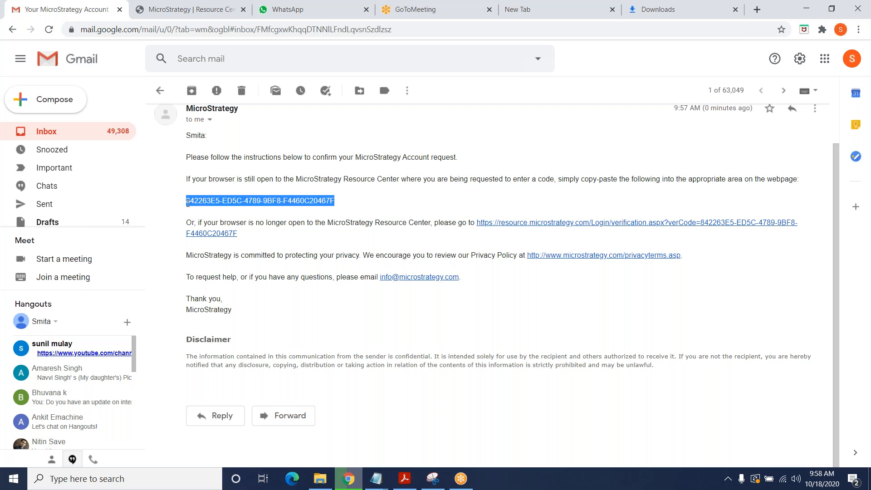
left_click(214, 14)
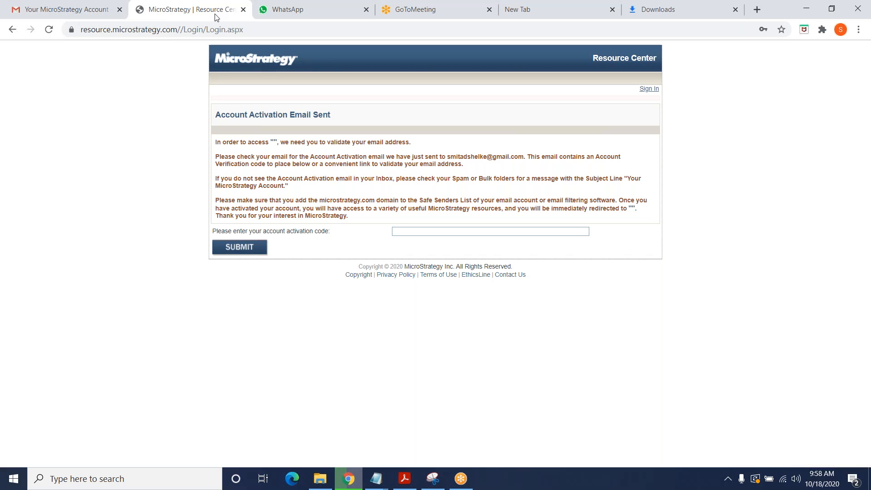
Step: Paste and submit the activation code, then close the 'how can we help you' welcome popup
left_click(412, 232)
key("ctrl+v")
left_click(243, 248)
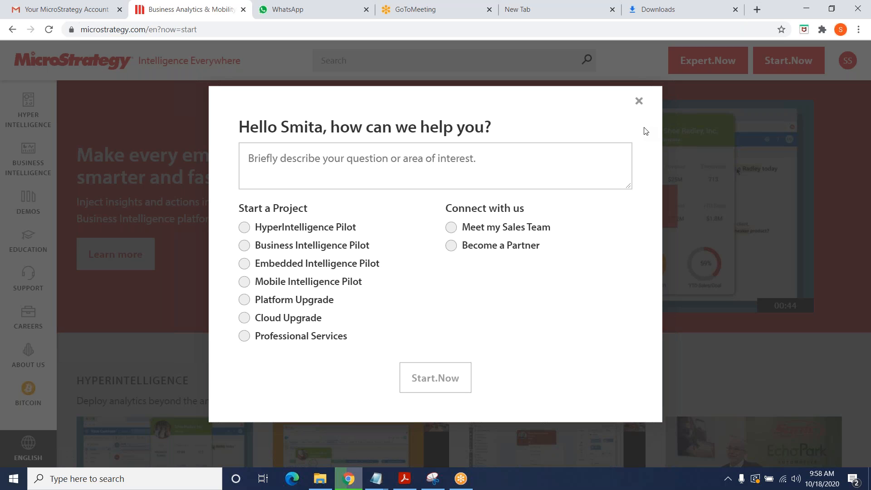
left_click(639, 103)
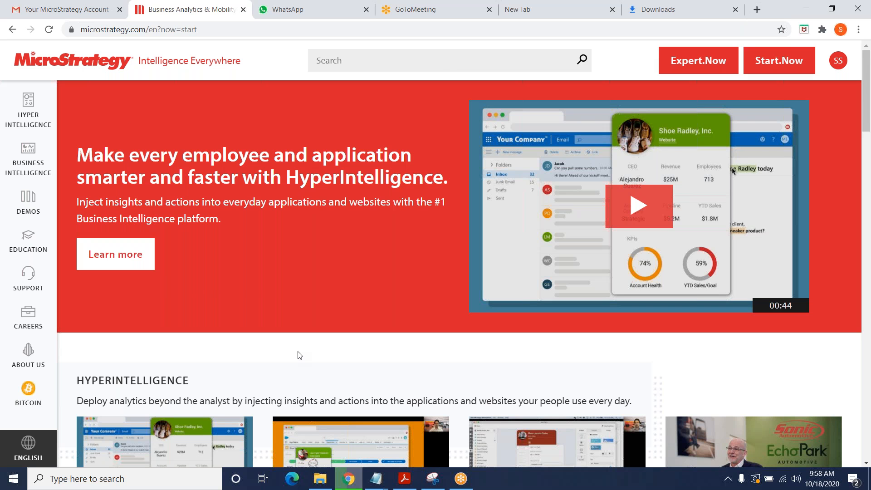
scroll(299, 355, "down", 1)
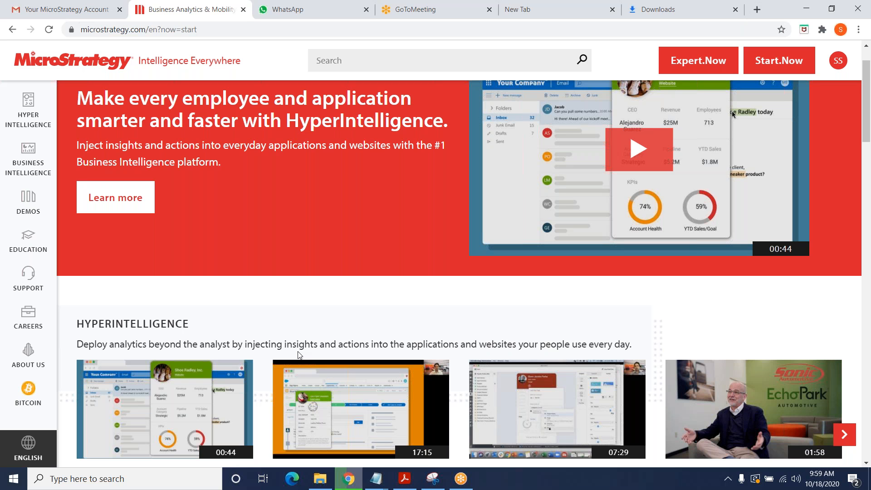
scroll(299, 355, "up", 1)
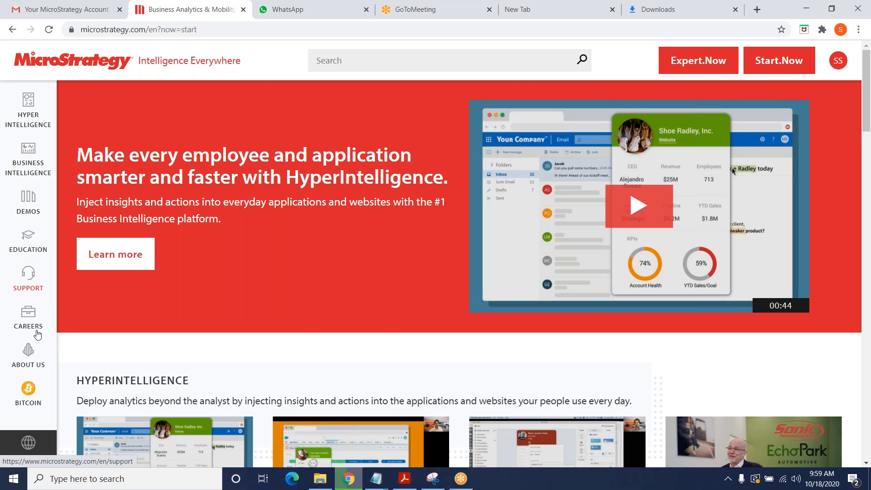
scroll(56, 350, "down", 3)
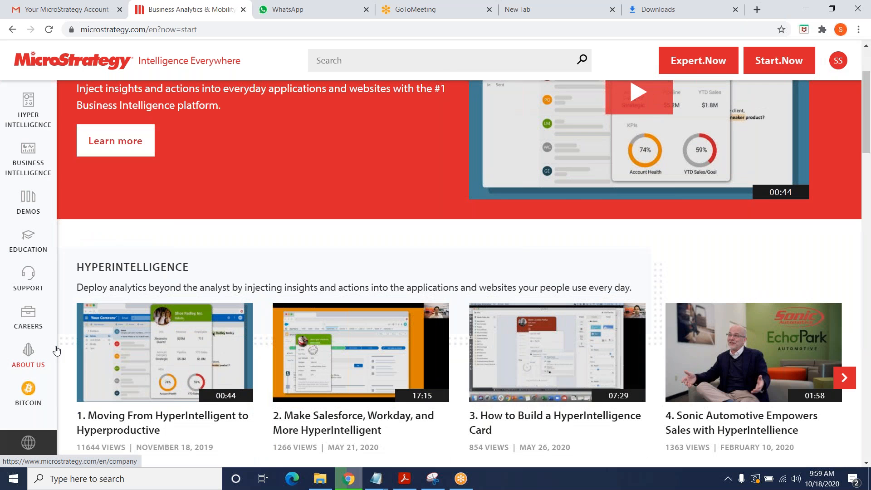
scroll(56, 350, "down", 3)
scroll(56, 349, "down", 6)
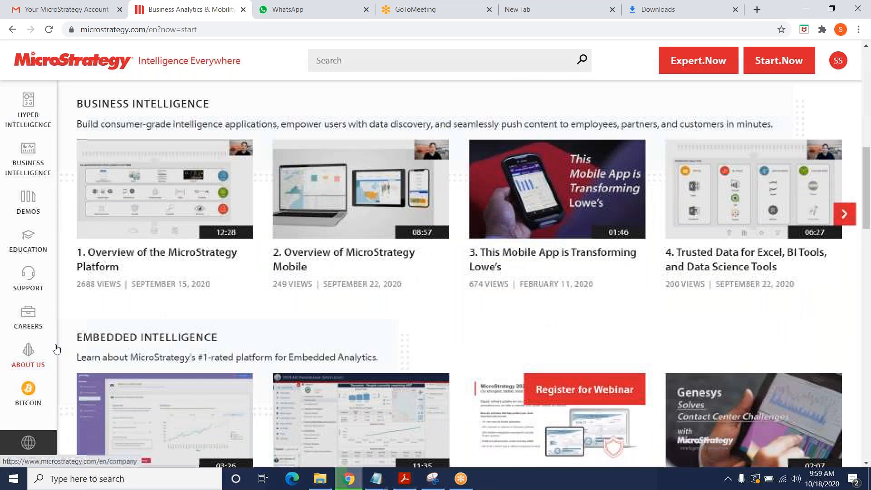
scroll(56, 350, "down", 2)
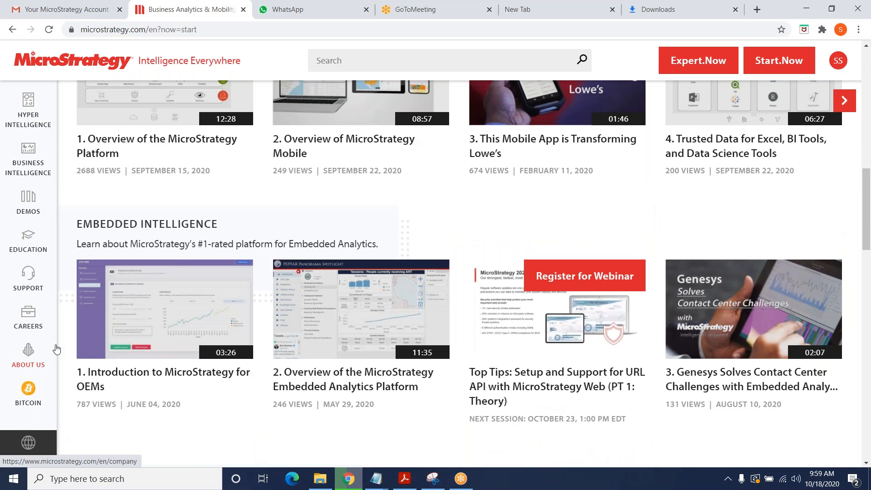
scroll(56, 349, "down", 7)
scroll(57, 349, "up", 2)
scroll(56, 349, "down", 3)
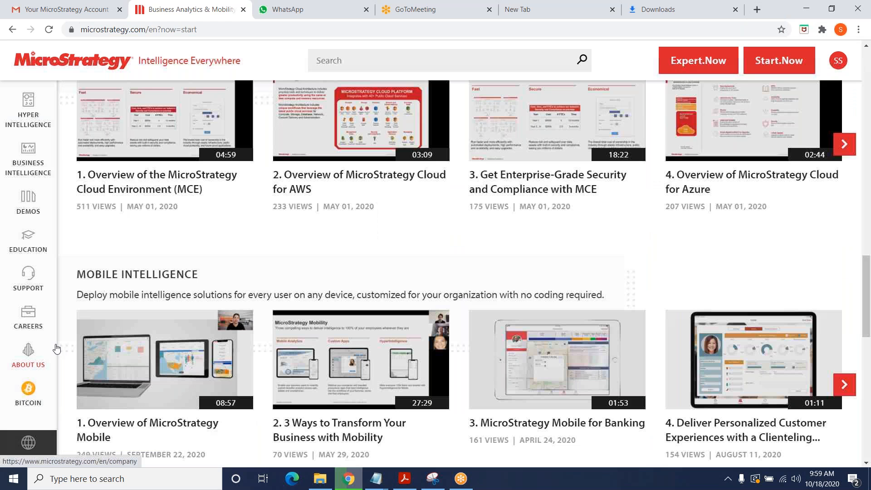
scroll(56, 349, "down", 4)
scroll(56, 349, "down", 5)
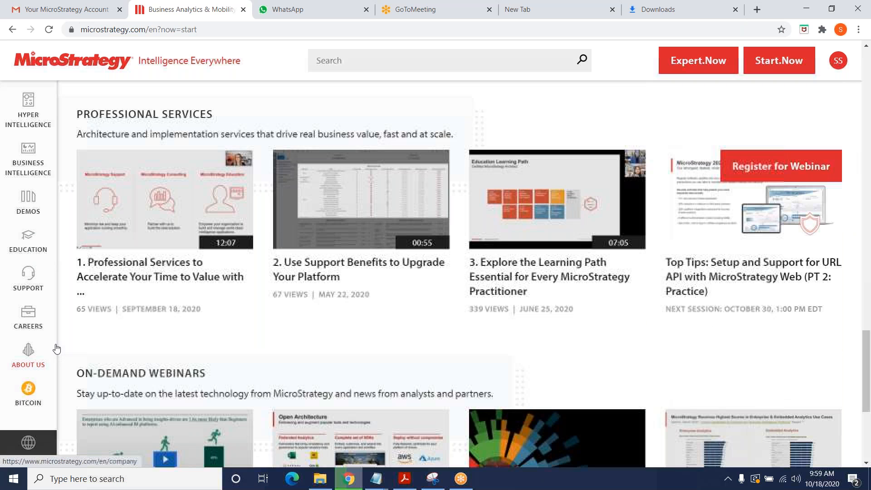
scroll(56, 349, "down", 1)
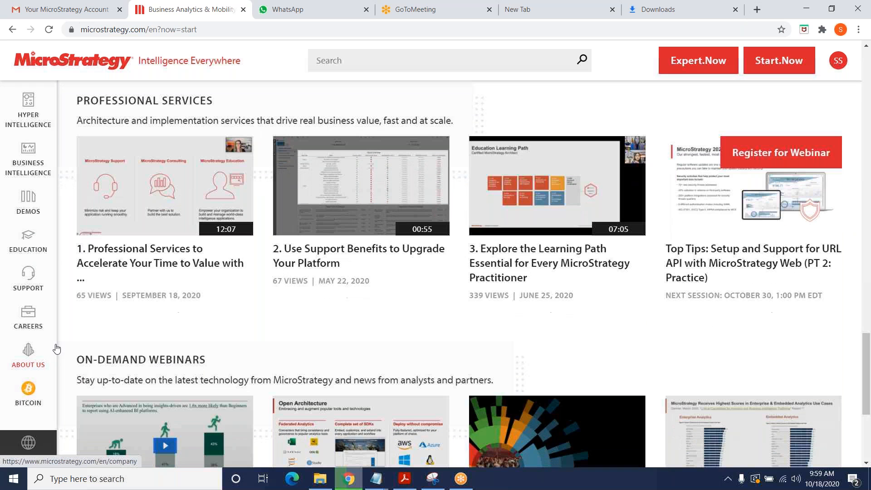
scroll(56, 349, "down", 2)
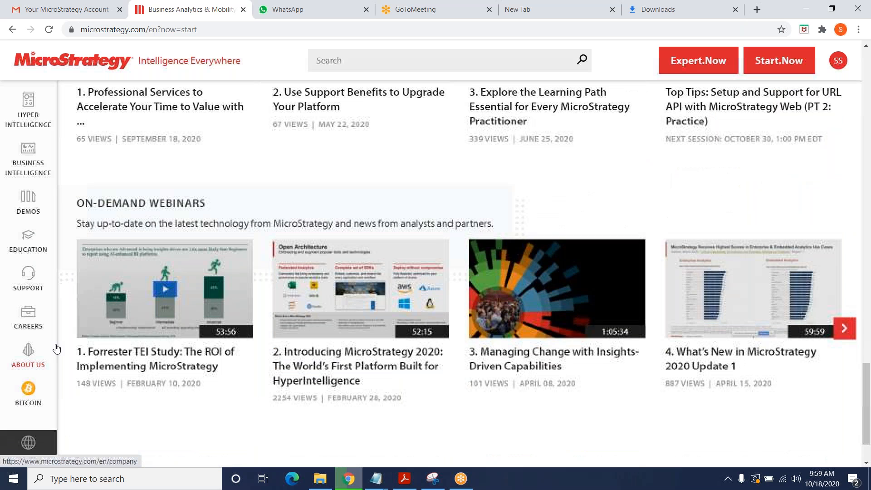
scroll(56, 349, "up", 15)
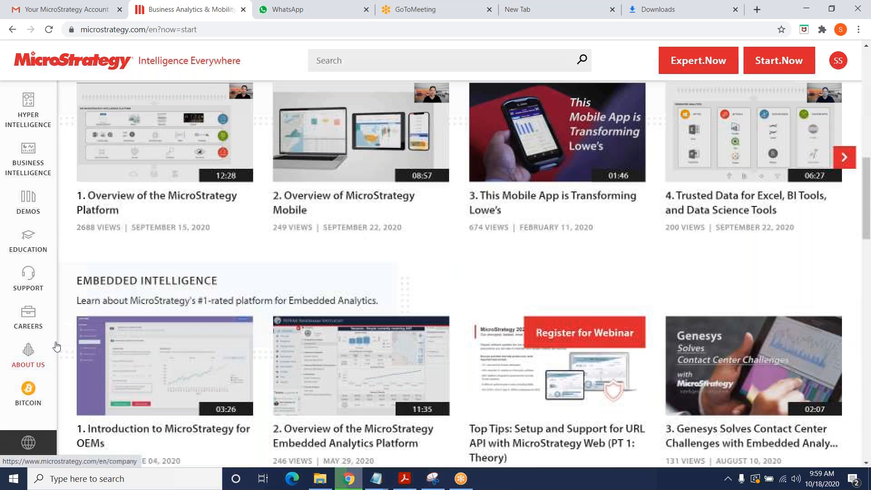
scroll(57, 347, "up", 10)
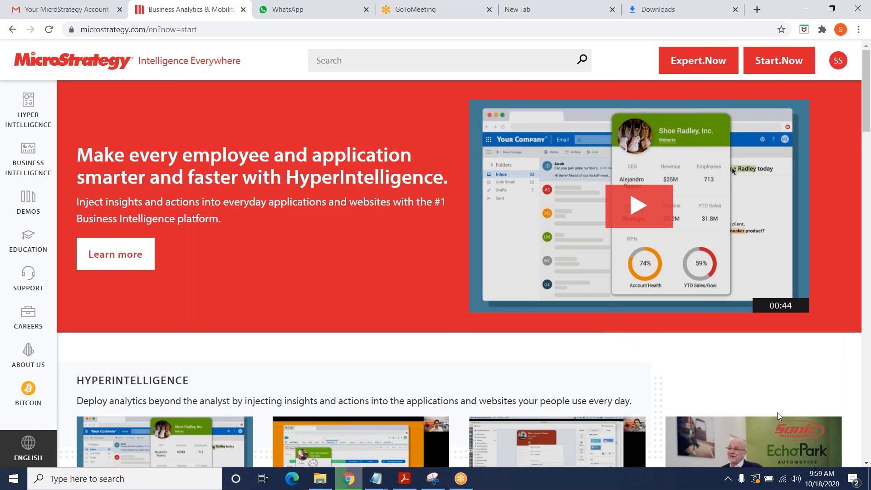
left_click(695, 472)
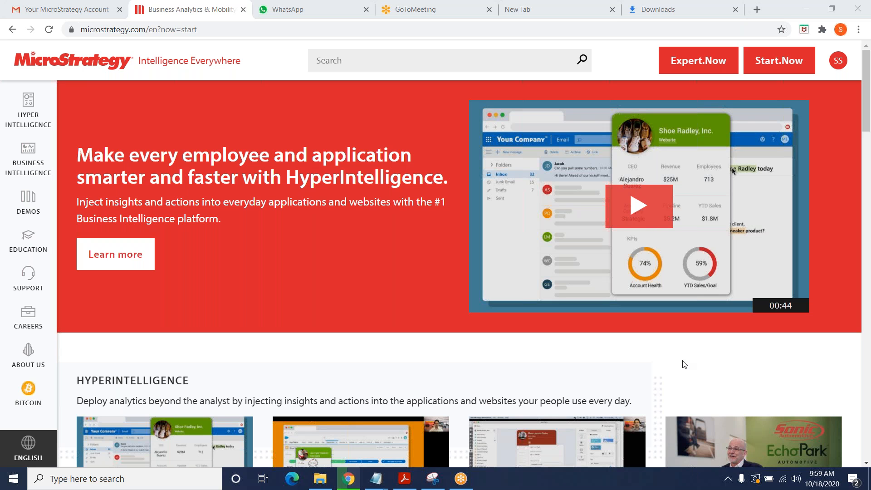
Step: On the Download MicroStrategy Desktop page, request the free download and choose Desktop for Windows
left_click(681, 236)
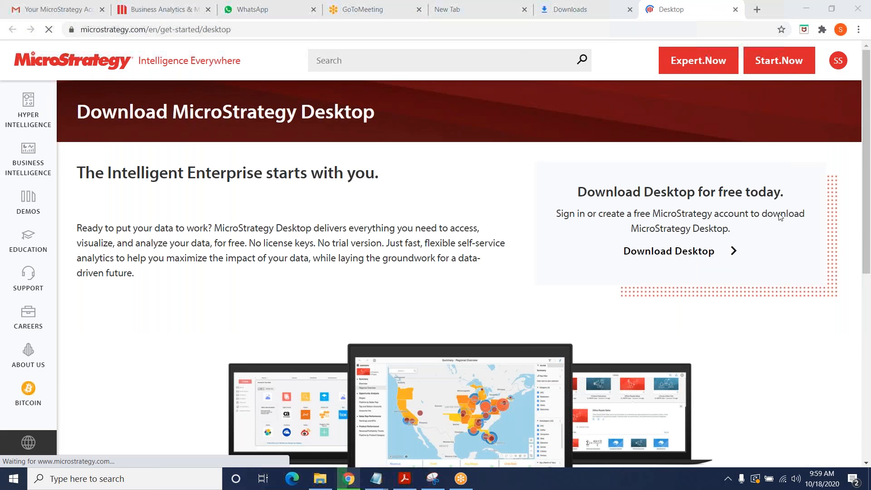
scroll(459, 300, "down", 3)
scroll(459, 299, "up", 2)
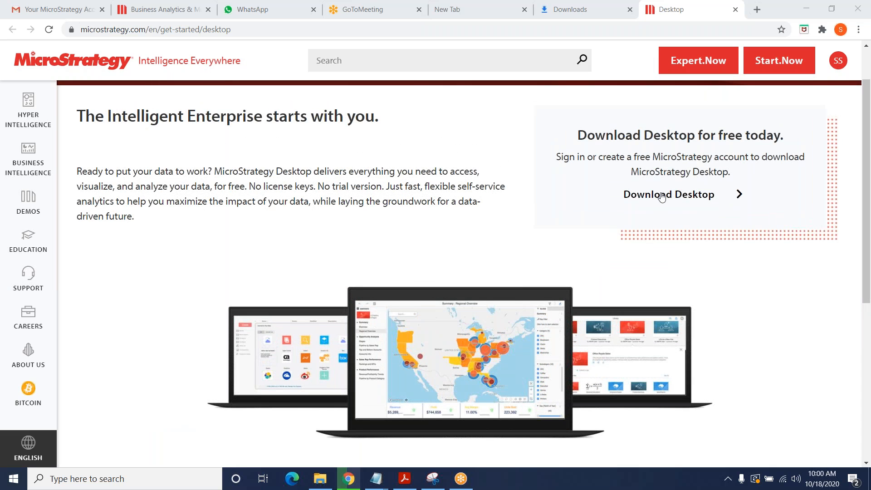
left_click(692, 199)
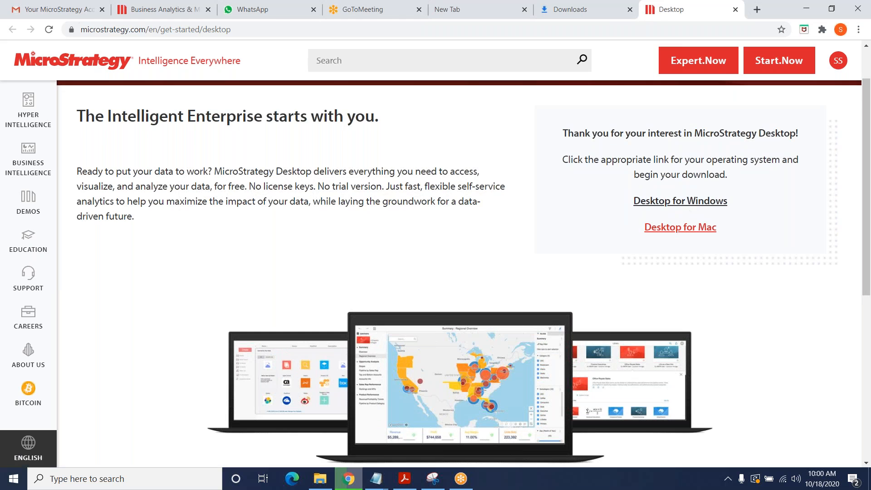
left_click(687, 204)
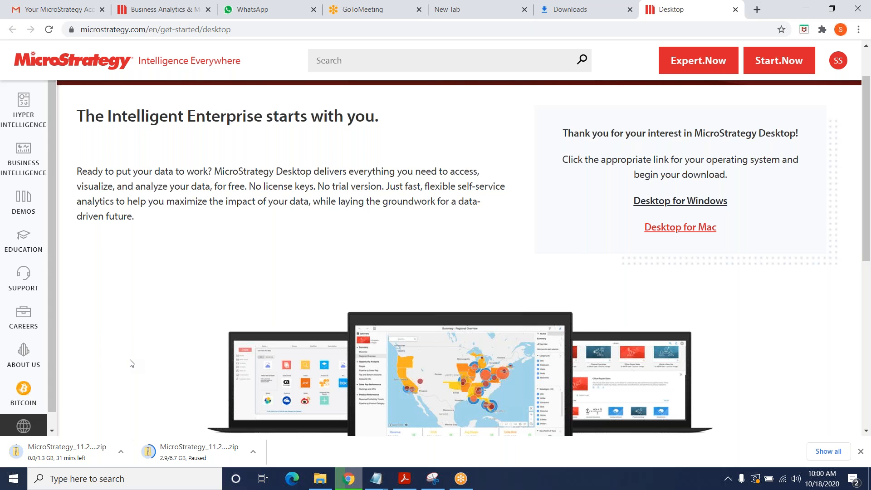
Step: Look through Gmail's Promotions and Primary inboxes, then return to the Business Analytics & Mobility tab
left_click(60, 11)
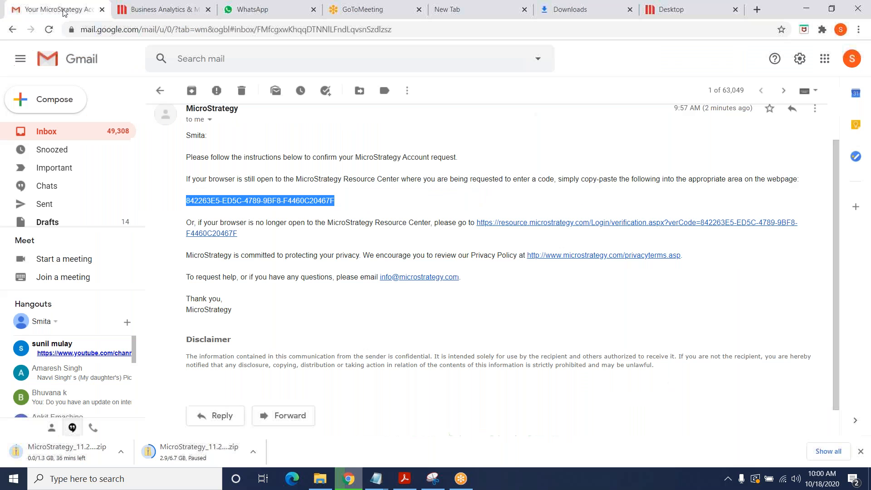
left_click(46, 132)
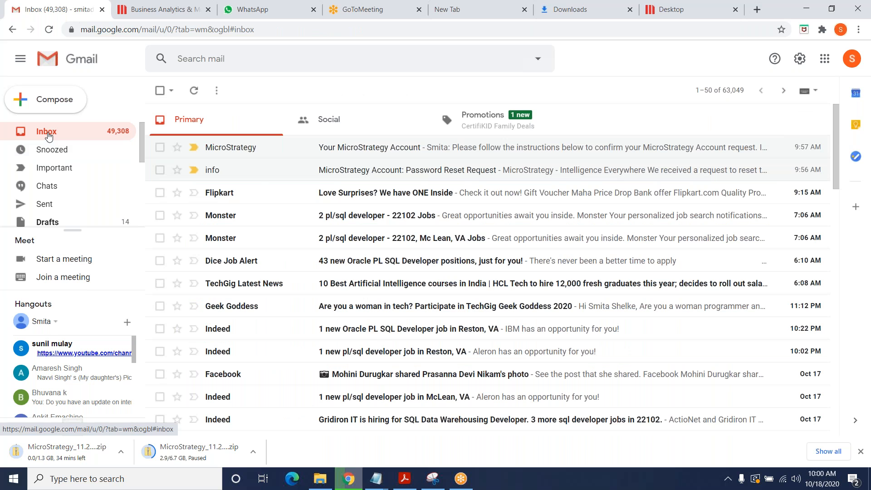
left_click(482, 120)
left_click(46, 131)
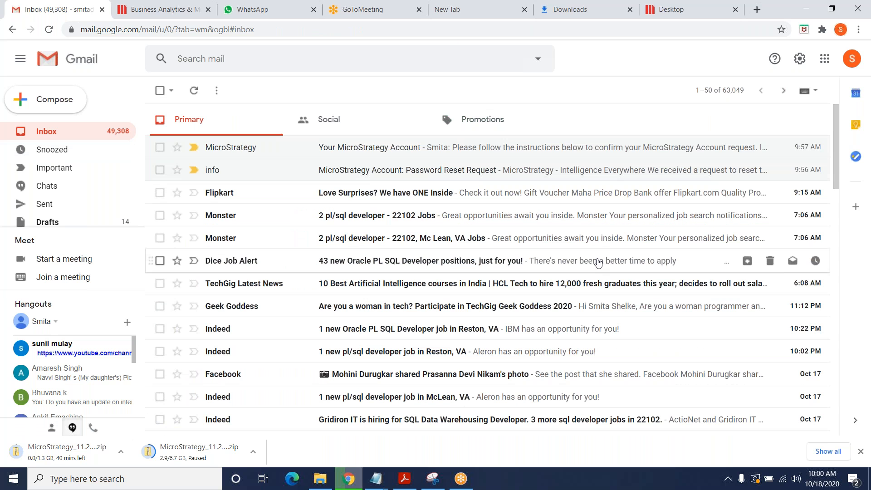
left_click(161, 11)
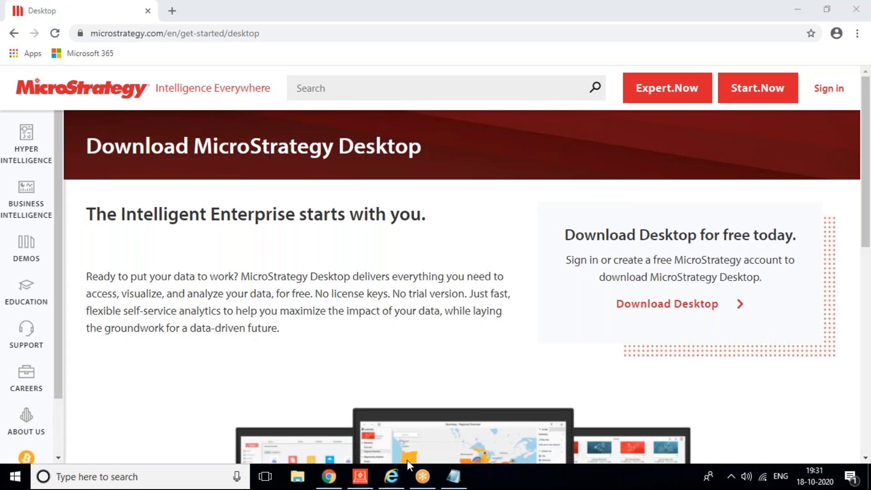
Step: Close the Chrome browser to return to the MicroStrategy Developer window
left_click(855, 9)
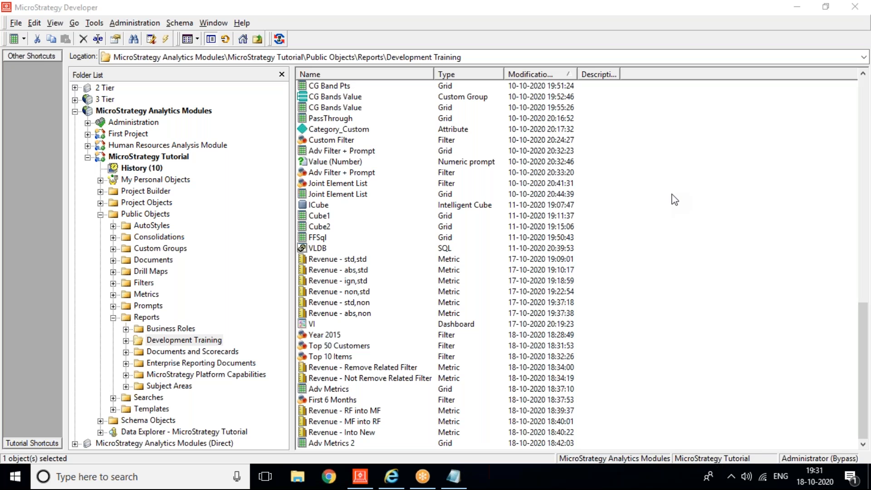
left_click(653, 112)
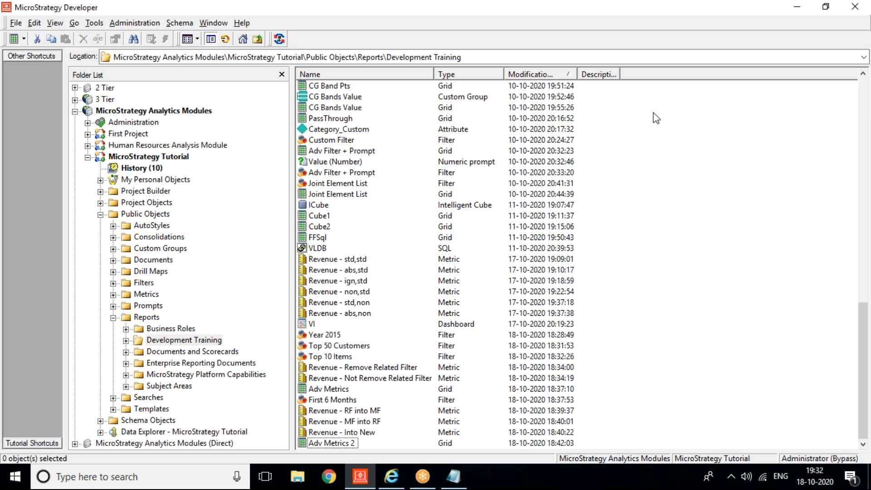
right_click(649, 136)
mouse_move(673, 221)
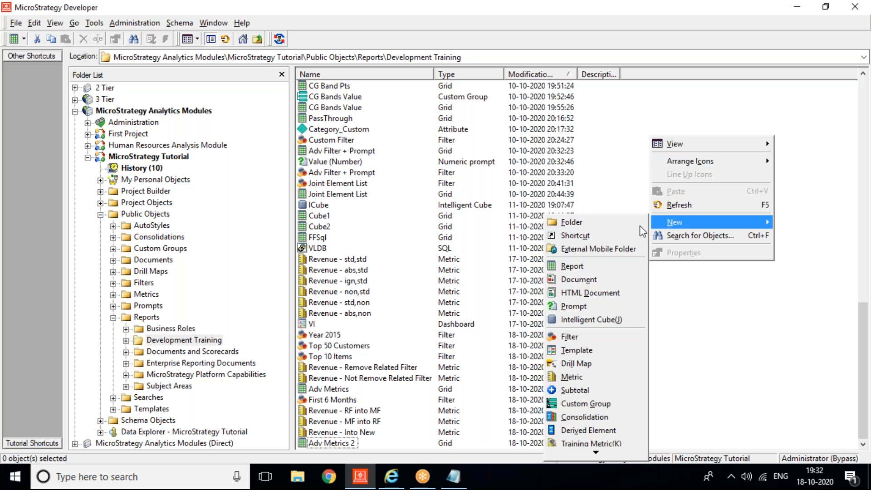
left_click(604, 268)
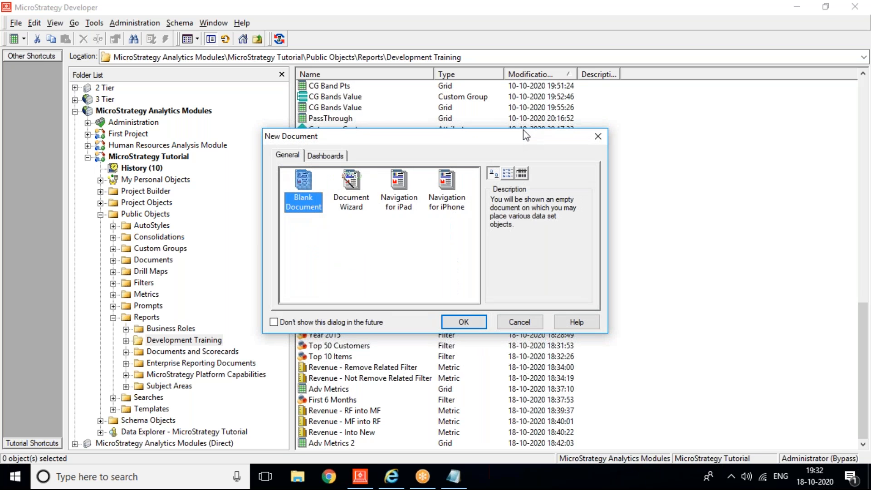
left_click(314, 158)
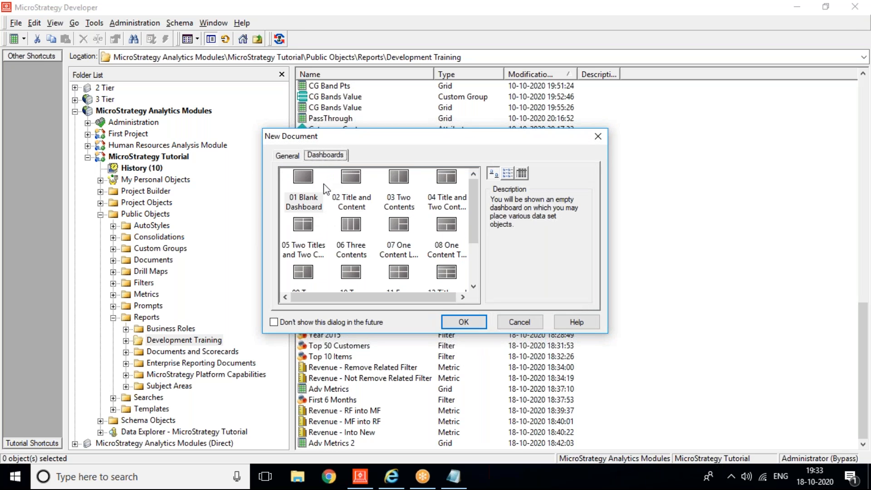
left_click(289, 156)
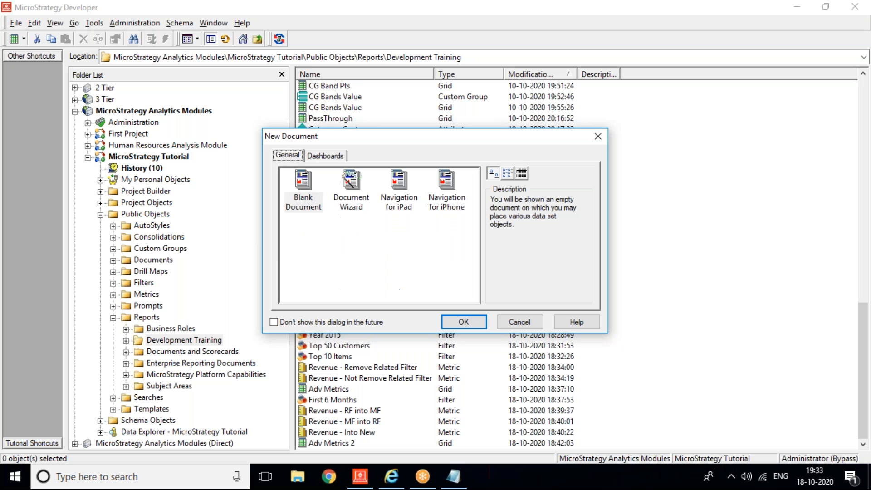
left_click(465, 322)
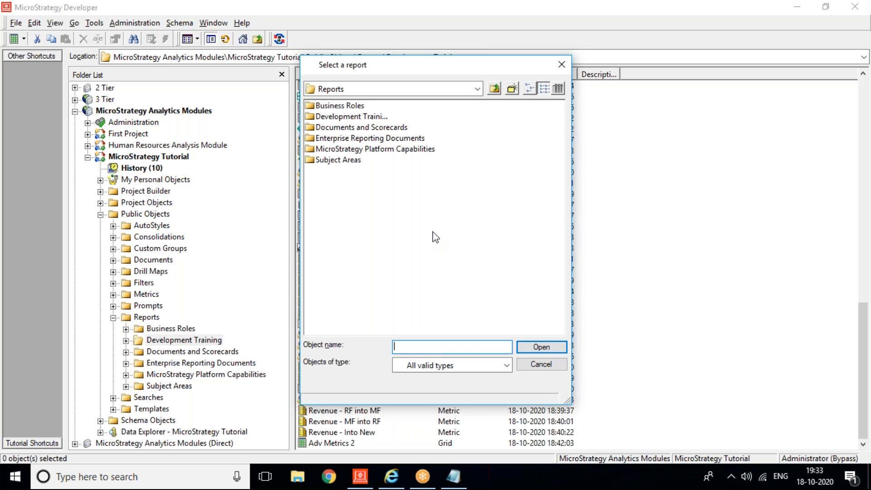
left_click(535, 368)
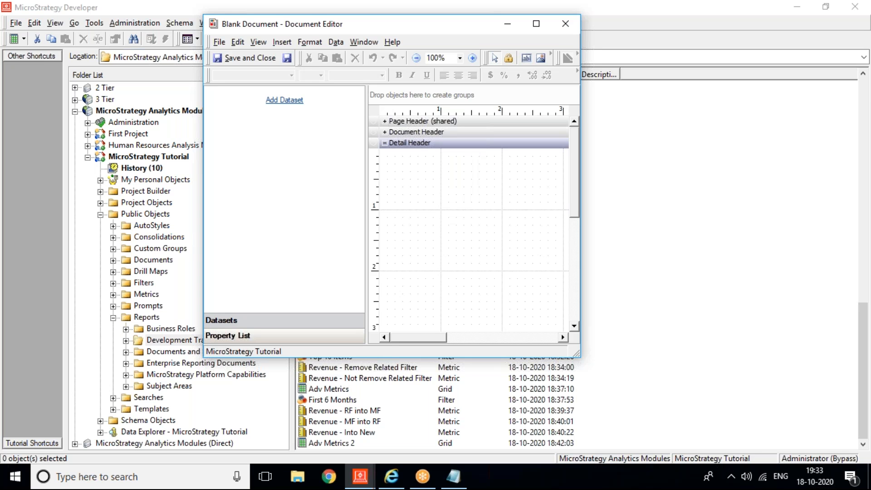
left_click(536, 27)
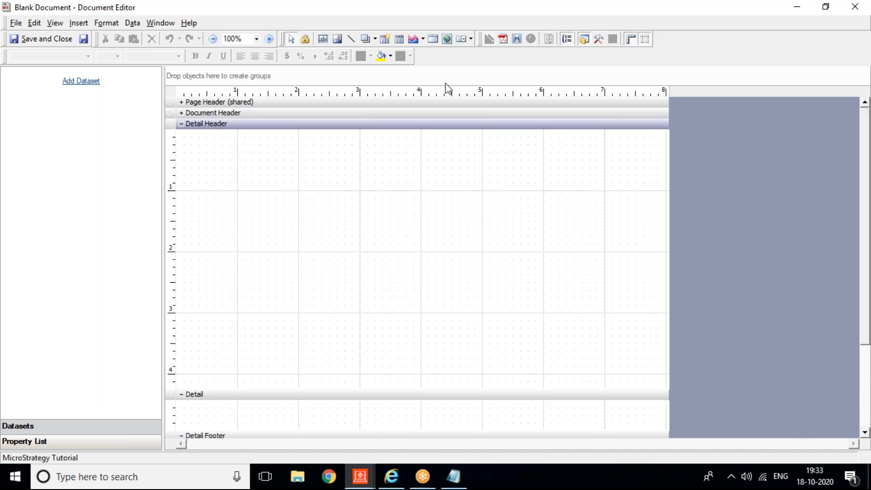
left_click(866, 11)
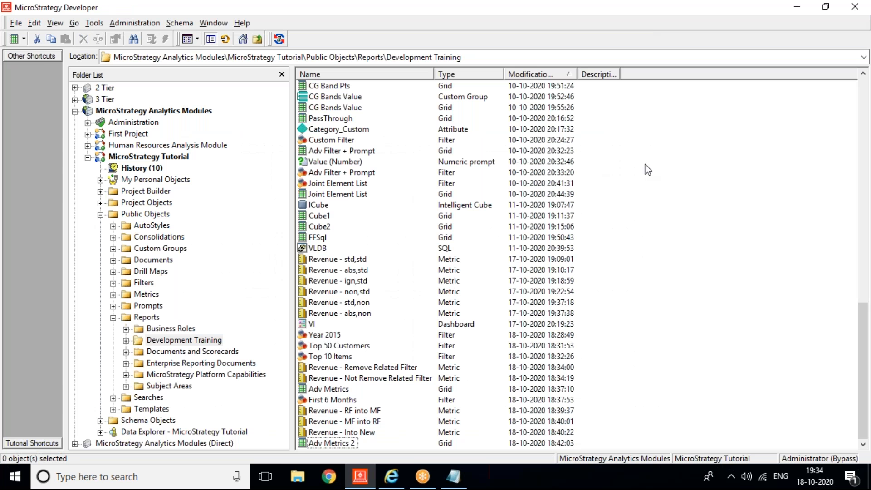
Step: Create a new document from the 01 Blank Dashboard template, skipping the report selection
right_click(645, 165)
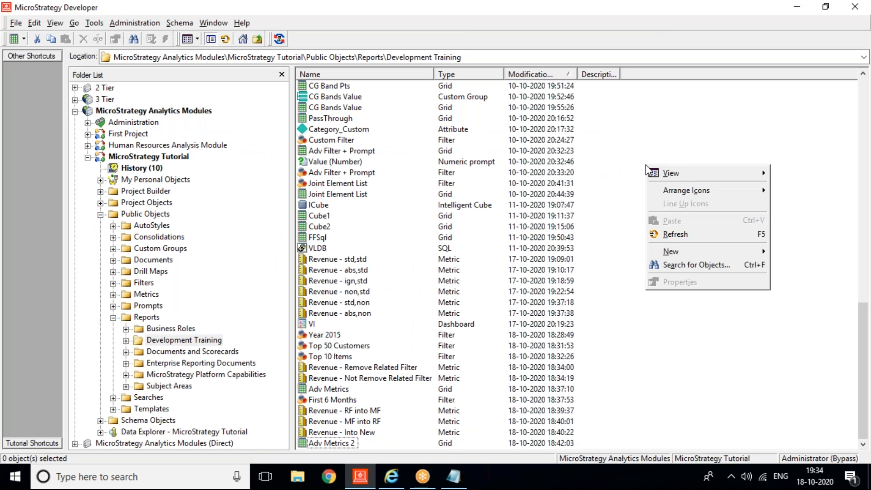
mouse_move(701, 249)
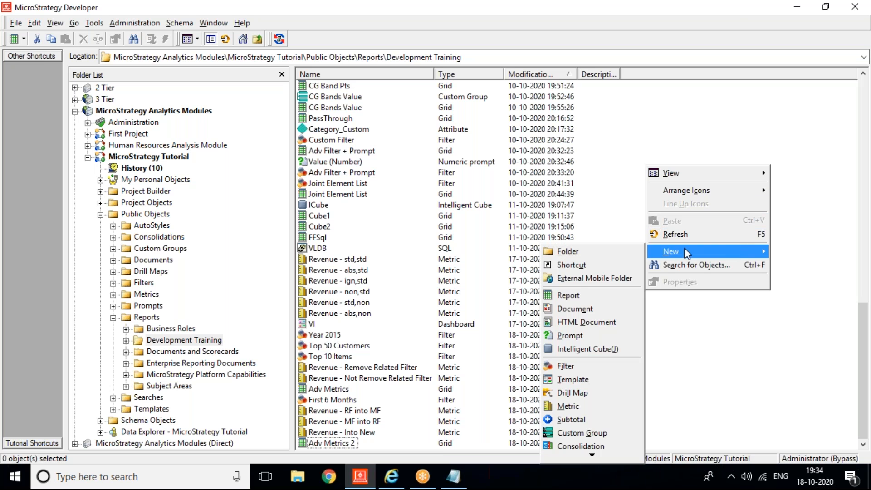
left_click(588, 306)
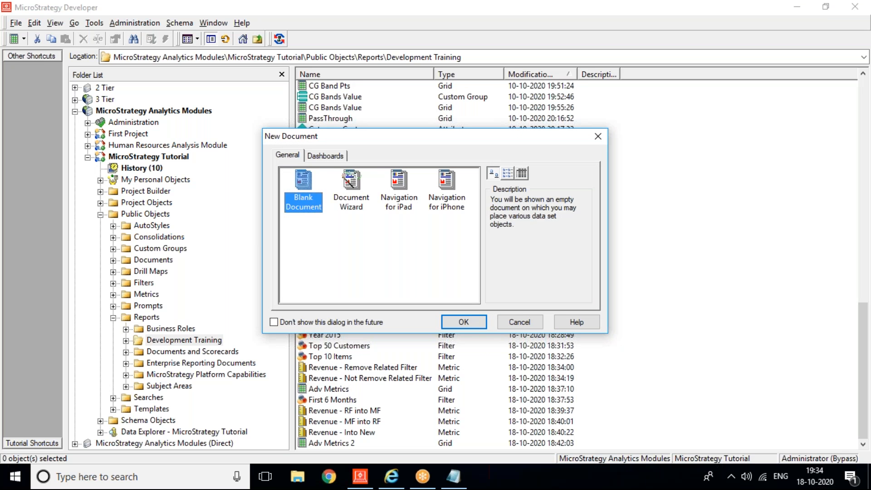
left_click(322, 155)
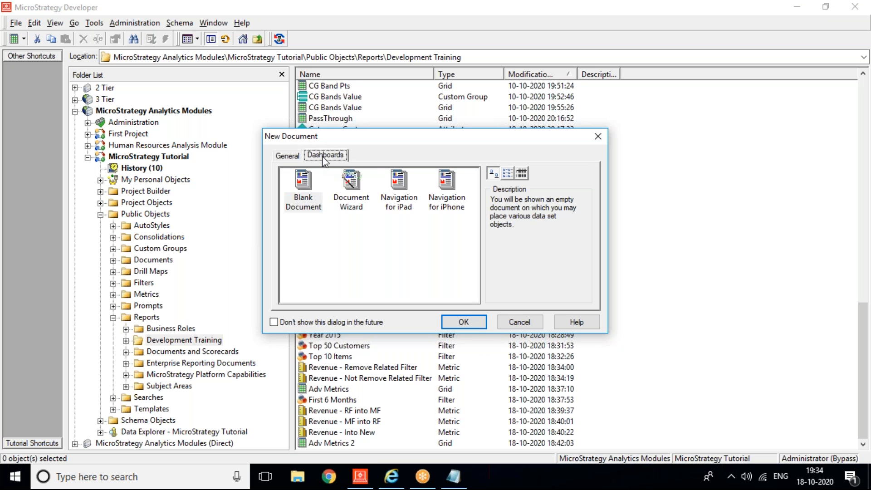
left_click(304, 190)
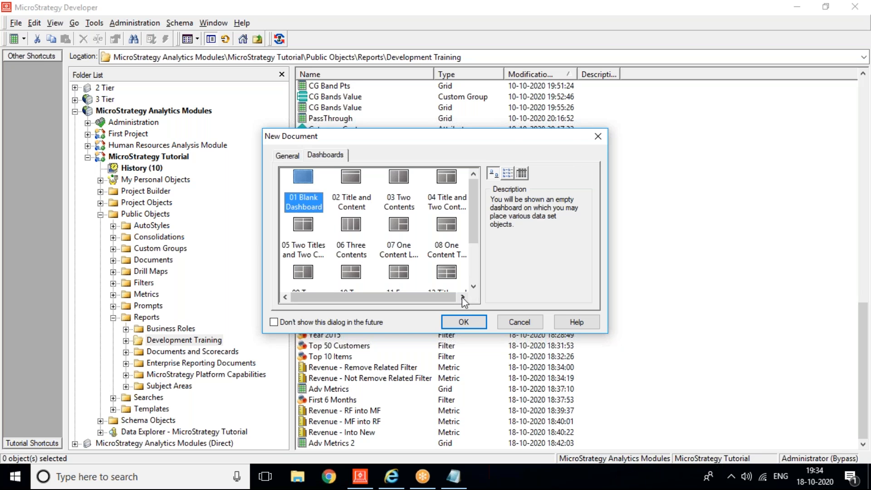
left_click(462, 323)
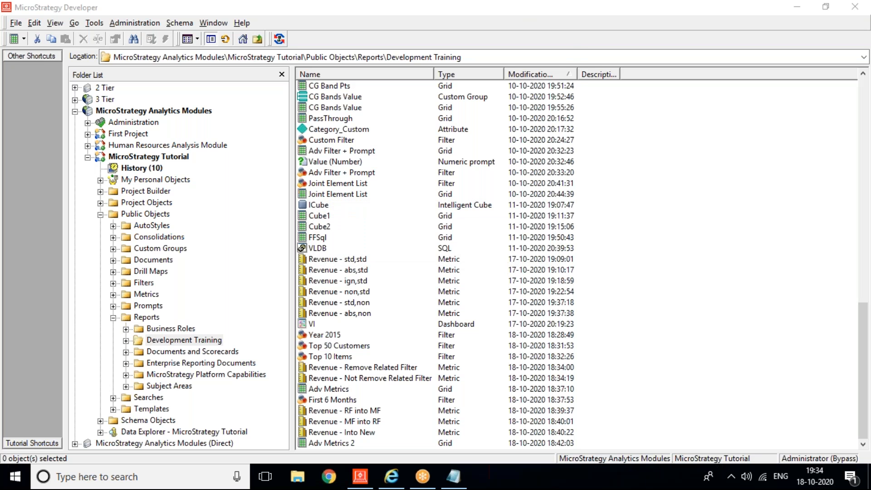
left_click(536, 364)
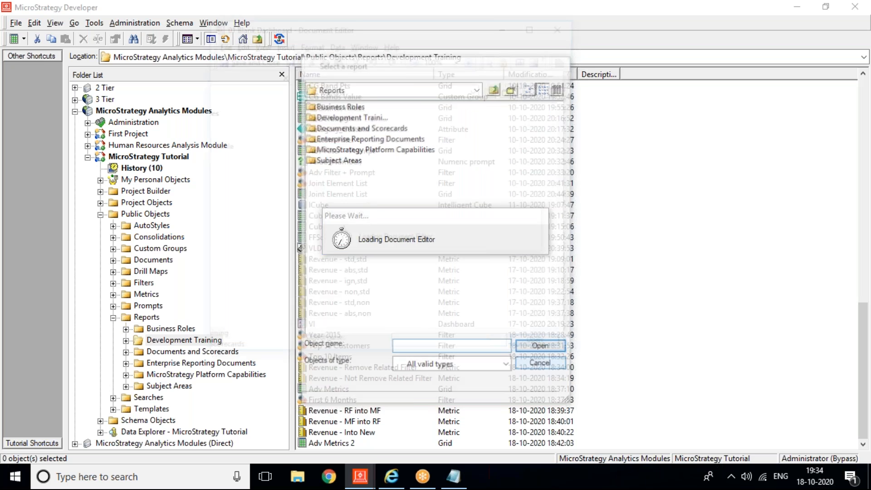
Step: Maximize the Document Editor and delete Panel 1 from Layout 1
left_click(538, 25)
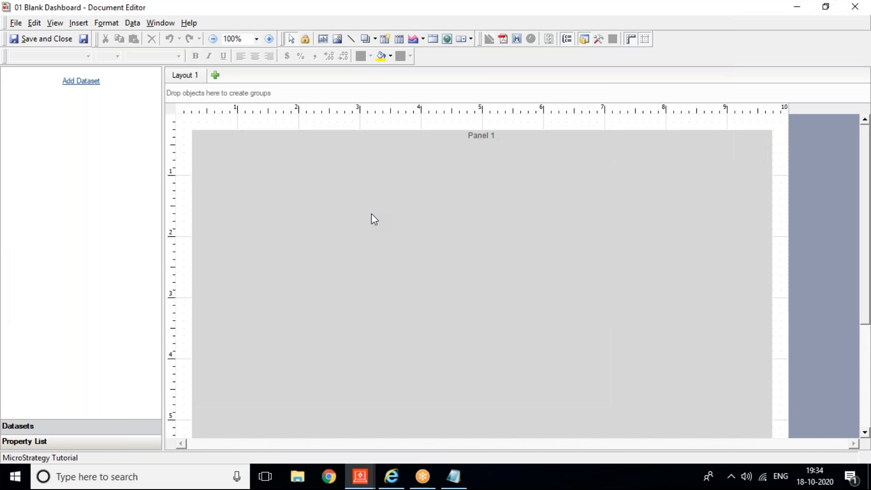
left_click(371, 213)
key("Delete")
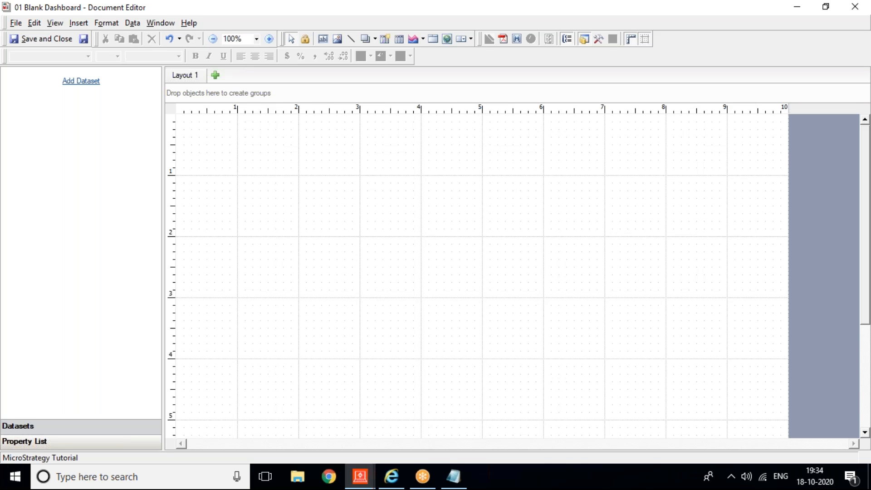
Step: Add ICube from Development Training as the dataset and widen the Datasets Name column
left_click(80, 81)
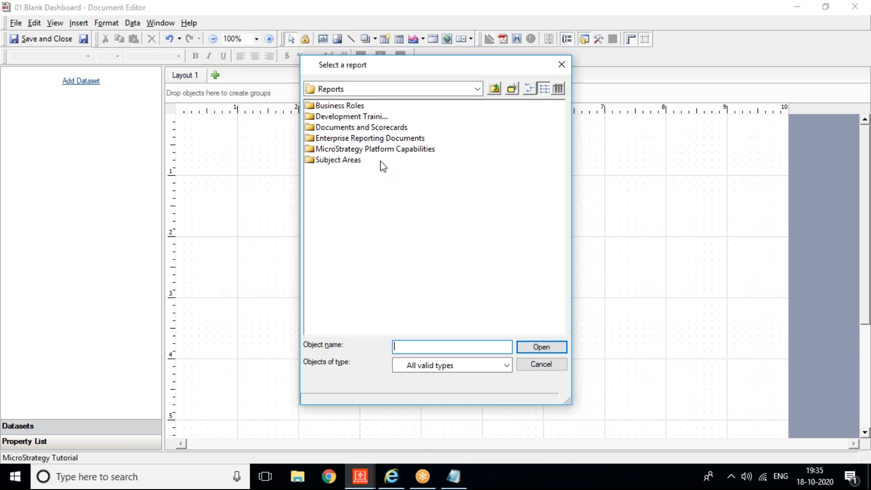
double_click(337, 117)
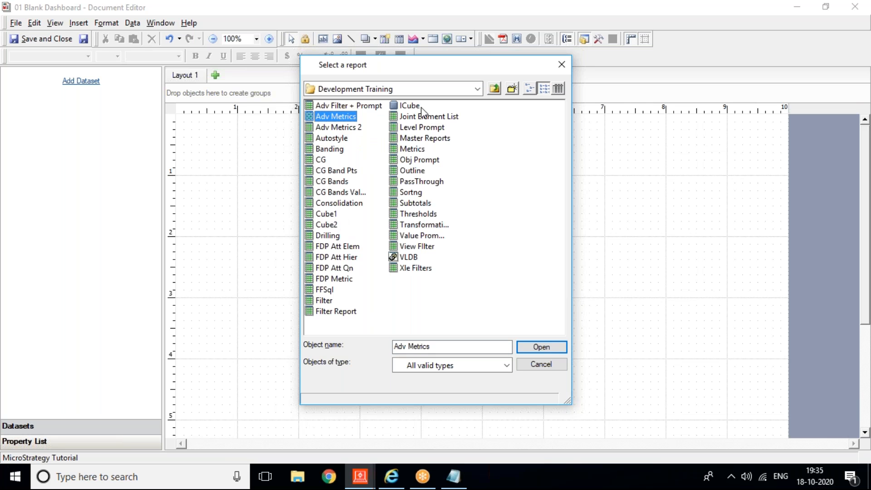
left_click(404, 107)
double_click(404, 106)
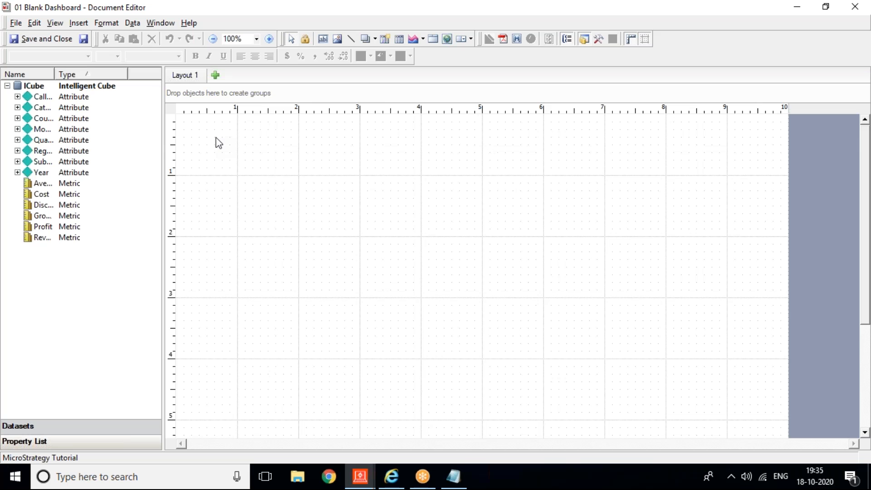
left_click_drag(55, 74, 111, 86)
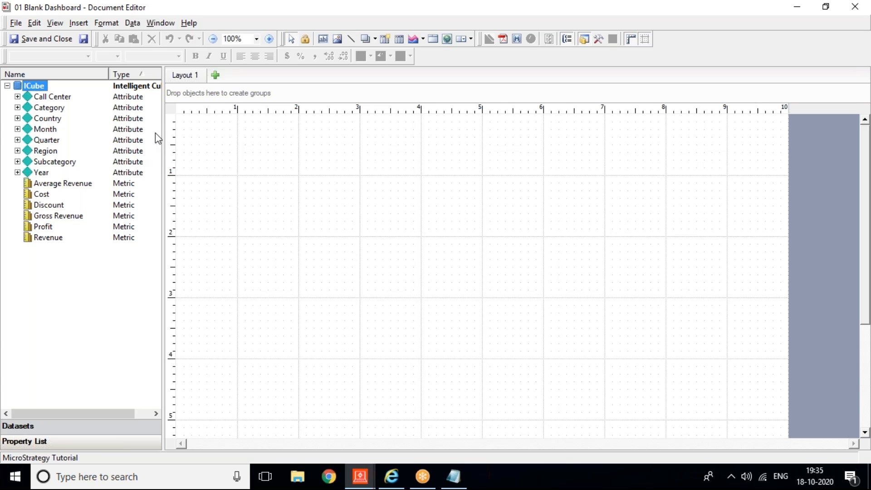
Step: Draw a grid with Category and Region rows, Year columns and the Revenue metric
left_click(79, 23)
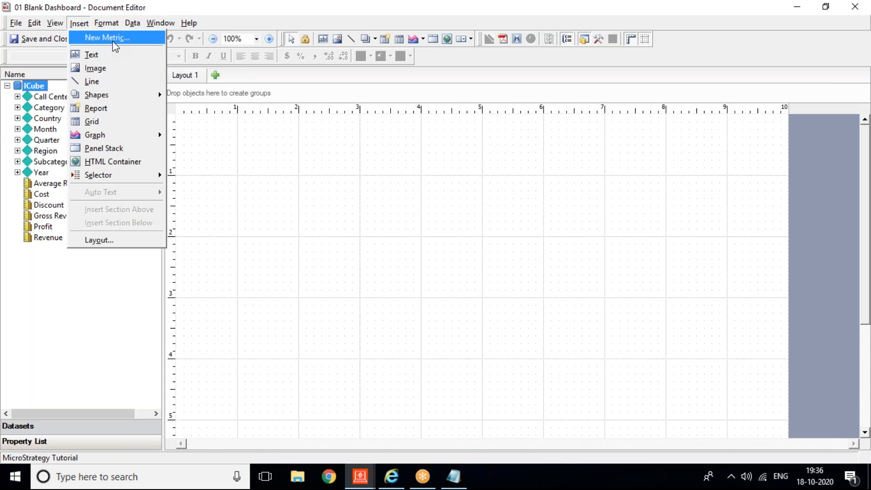
left_click(122, 118)
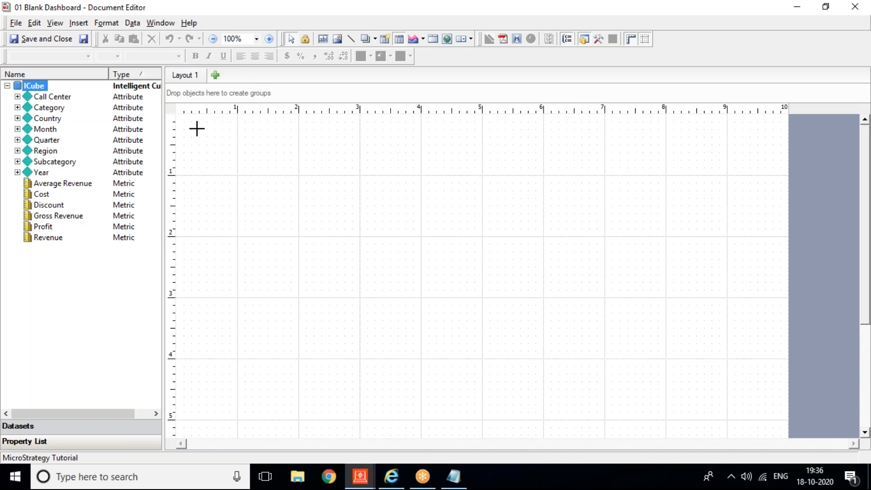
left_click_drag(197, 129, 604, 358)
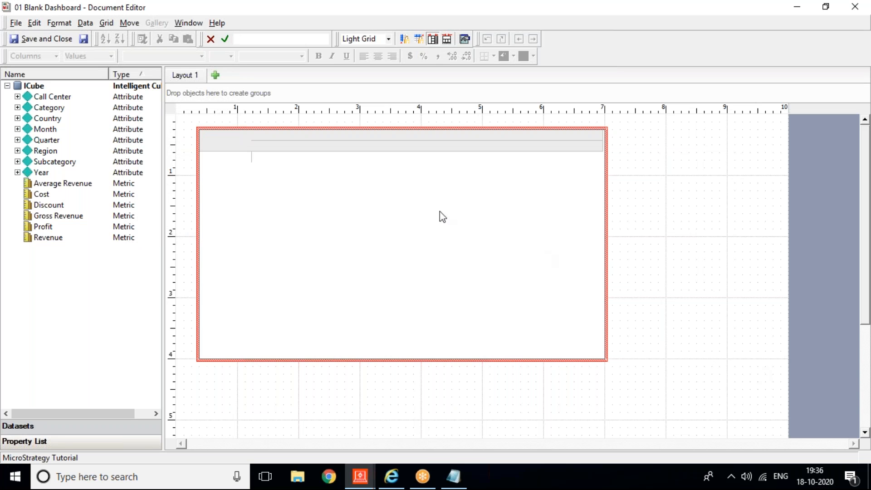
mouse_move(47, 107)
left_mouse_down()
mouse_move(290, 152)
mouse_move(293, 167)
left_mouse_up()
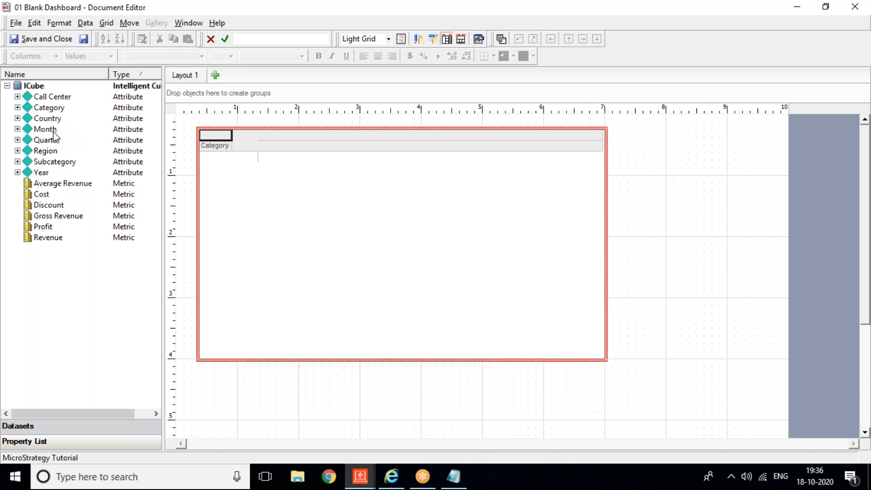
mouse_move(46, 151)
left_mouse_down()
mouse_move(352, 180)
mouse_move(313, 178)
left_mouse_up()
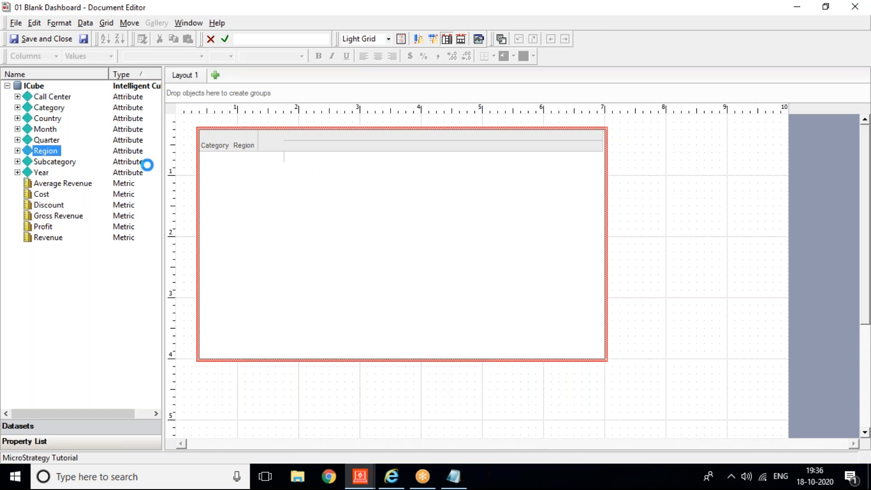
left_click_drag(45, 173, 277, 138)
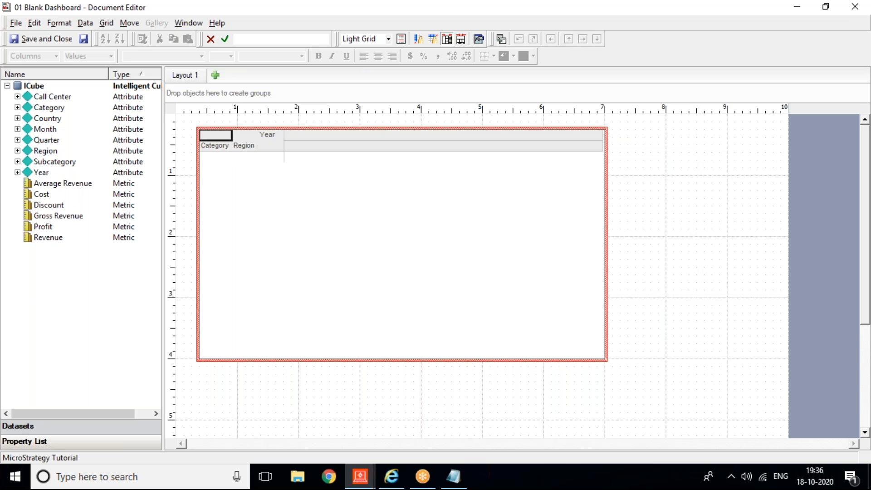
left_click_drag(53, 241, 306, 132)
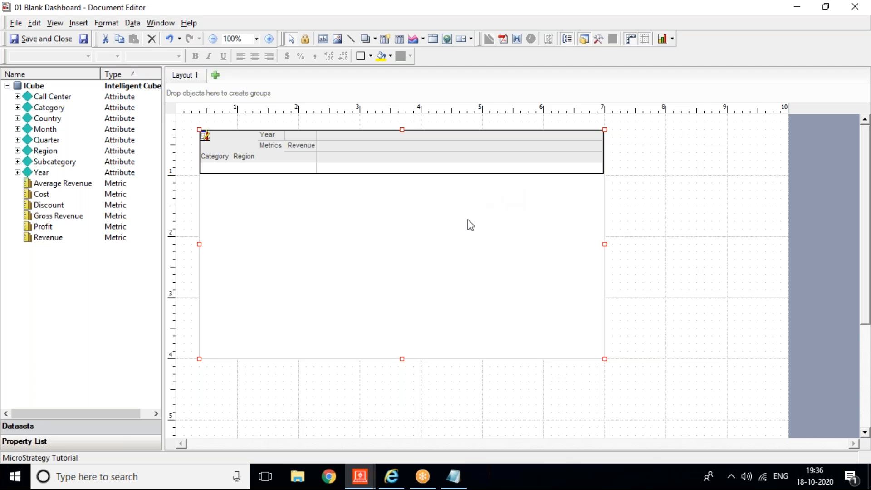
Step: Enlarge the grid's container toward the lower right and nudge it into position
left_click_drag(605, 358, 757, 419)
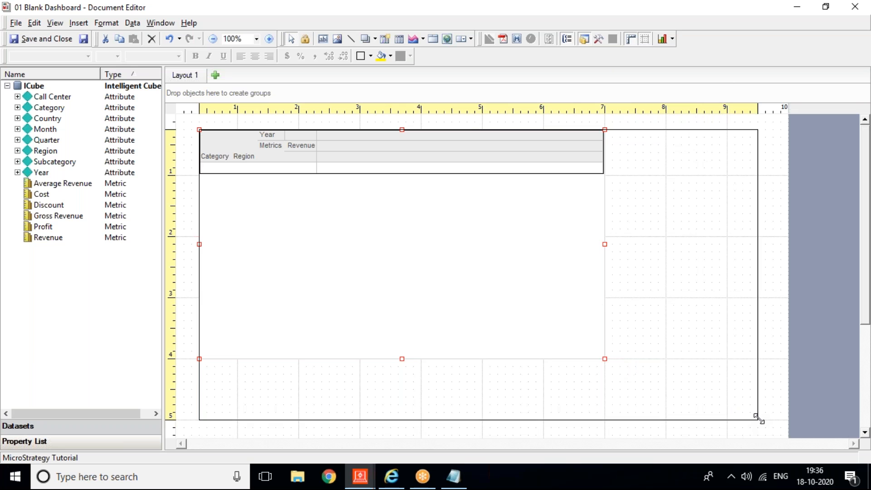
key("Down")
key("Down")
key("Down")
key("Down")
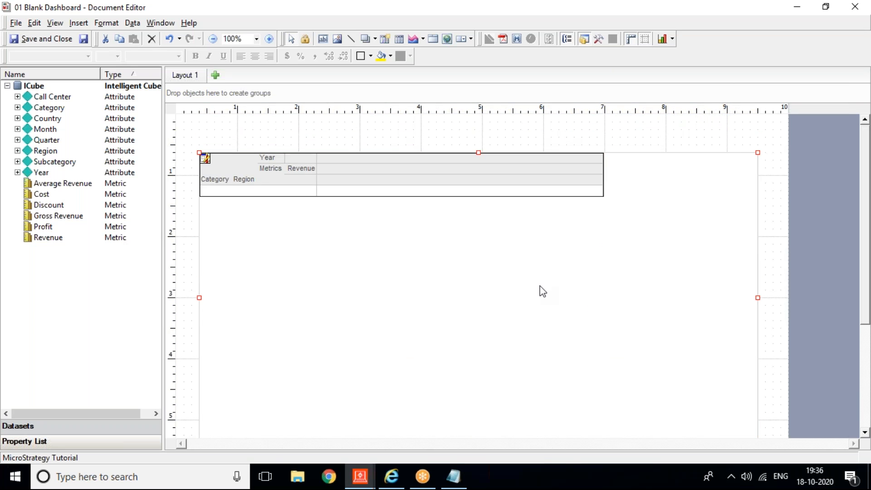
key("Left")
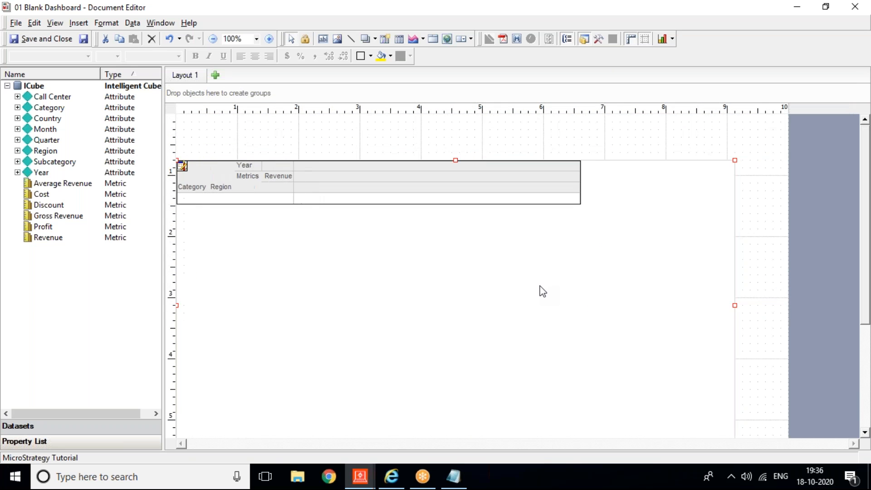
key("Up")
key("Left")
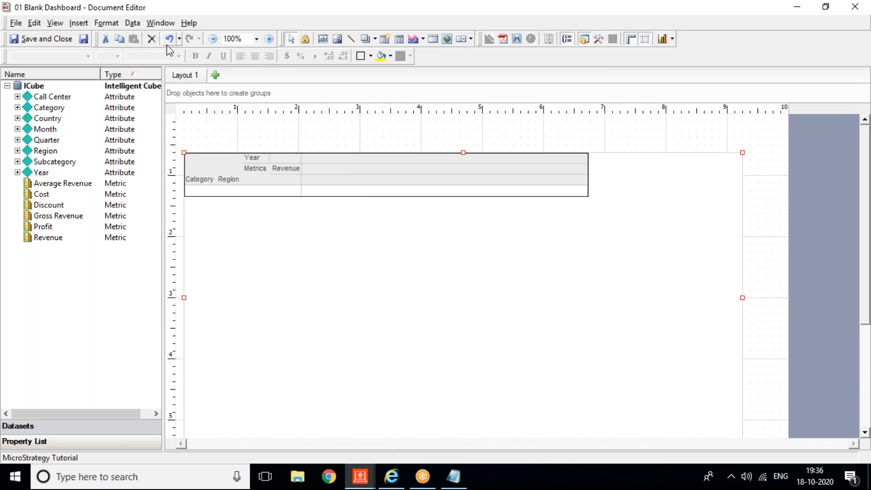
Step: Draw a text box across the top of the canvas reading 'Dashboard'
left_click(84, 25)
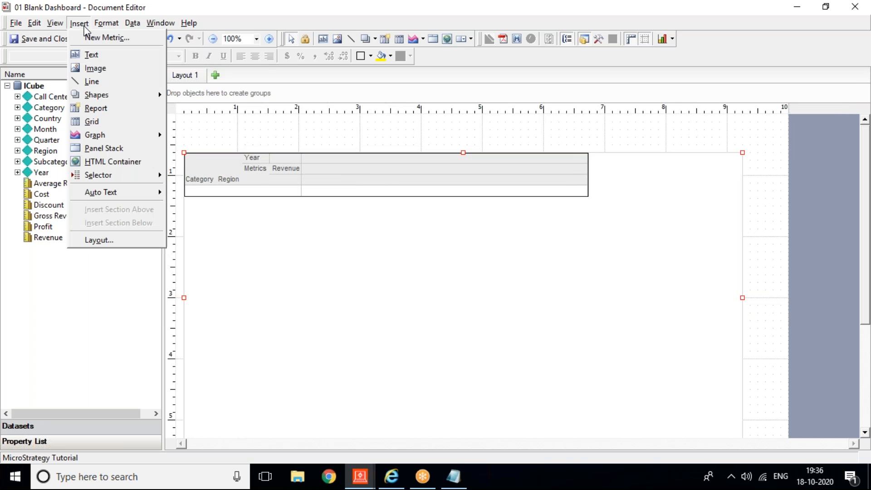
left_click(108, 55)
left_click_drag(185, 120, 529, 145)
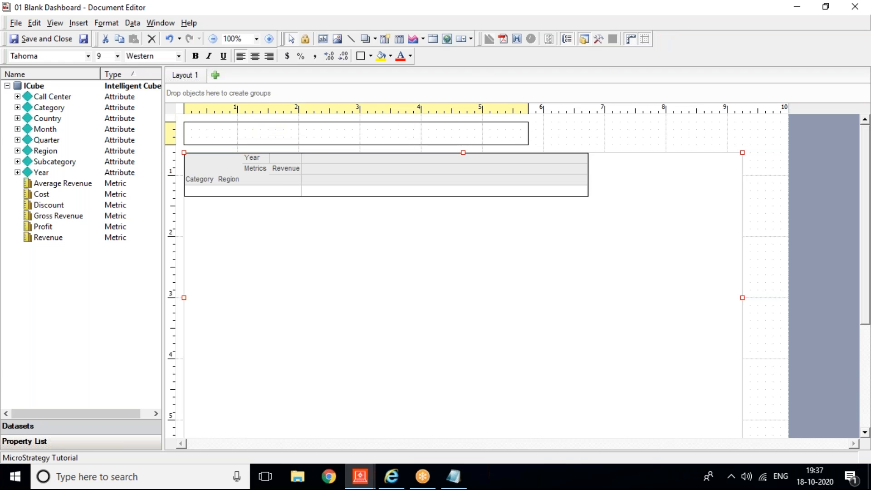
type("Dashbard")
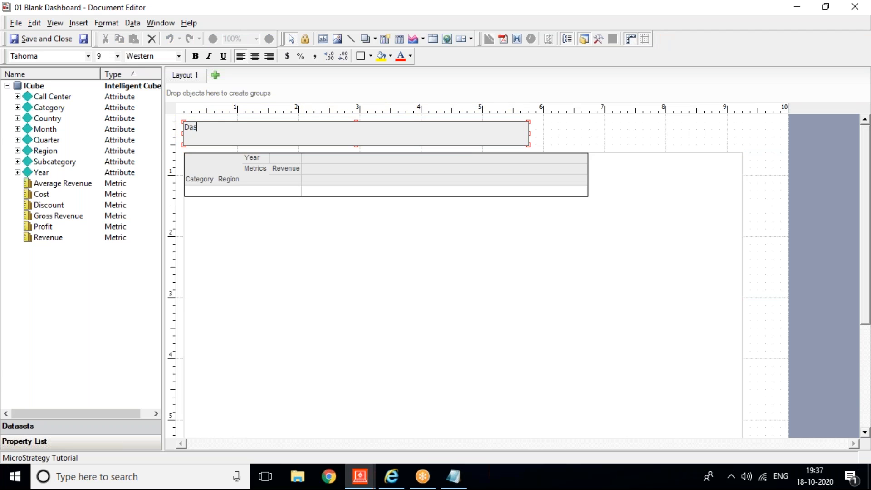
key("BackSpace")
key("BackSpace")
key("BackSpace")
type("oard")
left_click(44, 437)
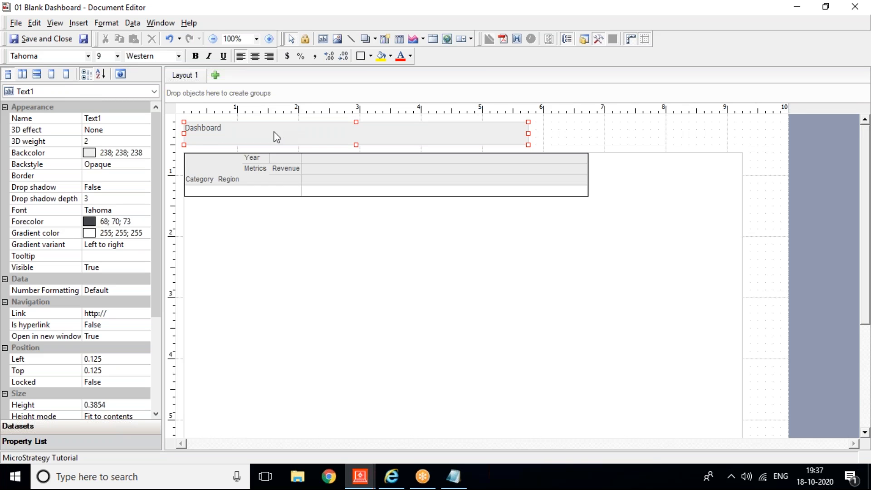
Step: Set the title's background colour to blue and its text colour to white
left_click(145, 154)
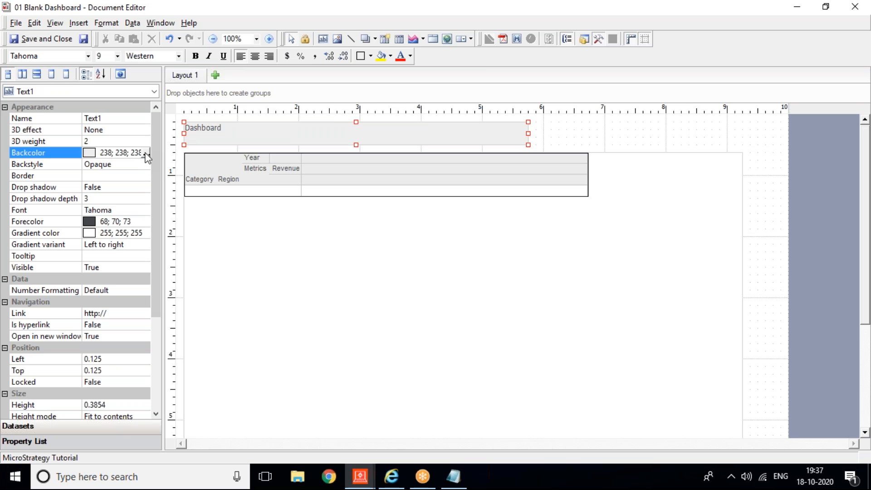
left_click(146, 153)
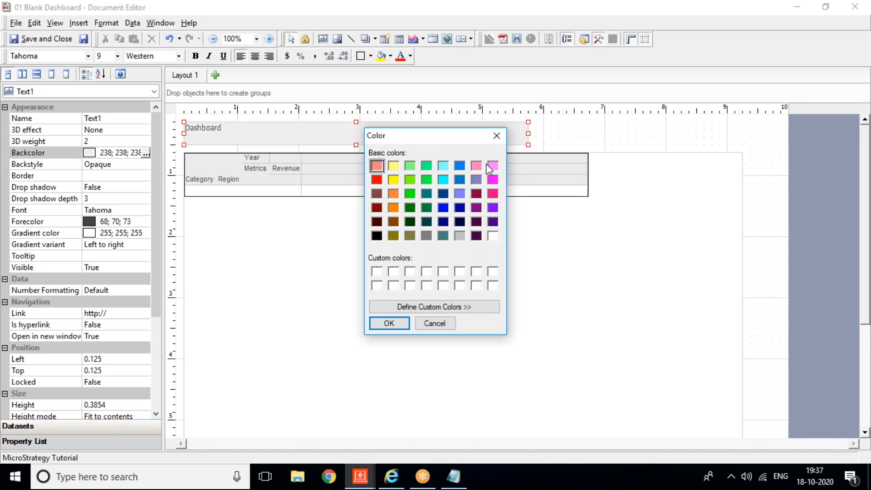
left_click(459, 167)
left_click(390, 323)
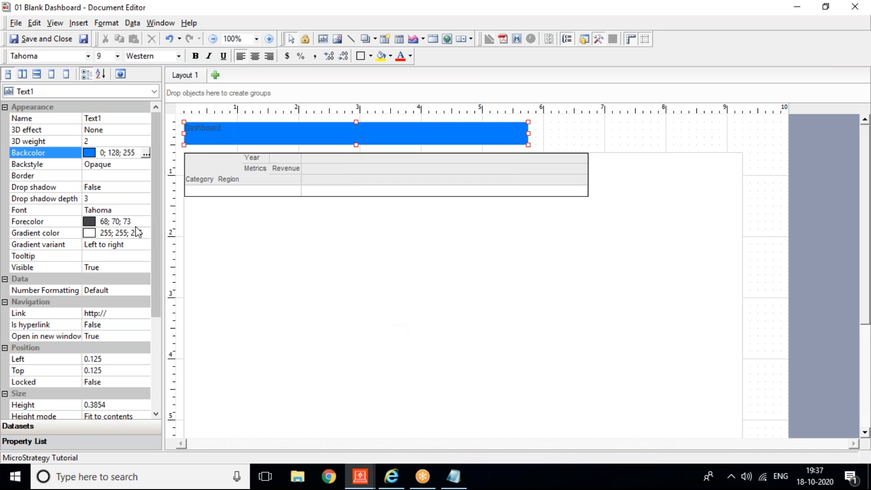
left_click(124, 209)
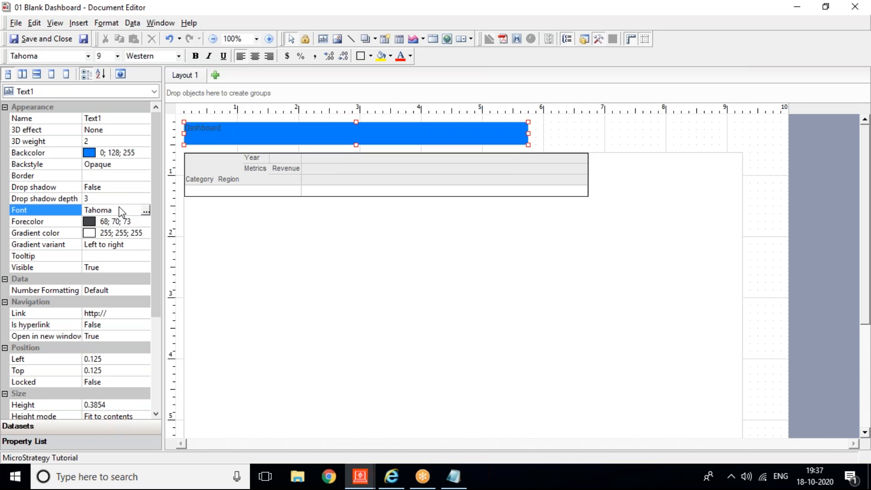
left_click(129, 224)
left_click(146, 222)
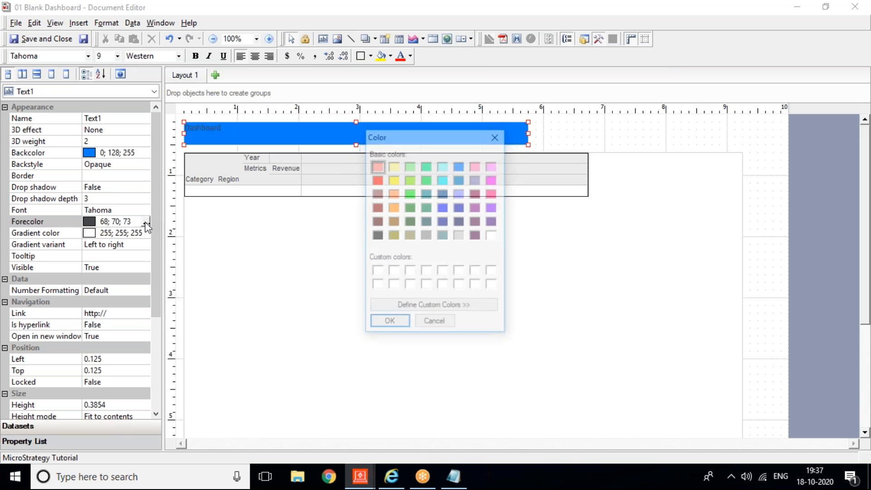
left_click(376, 270)
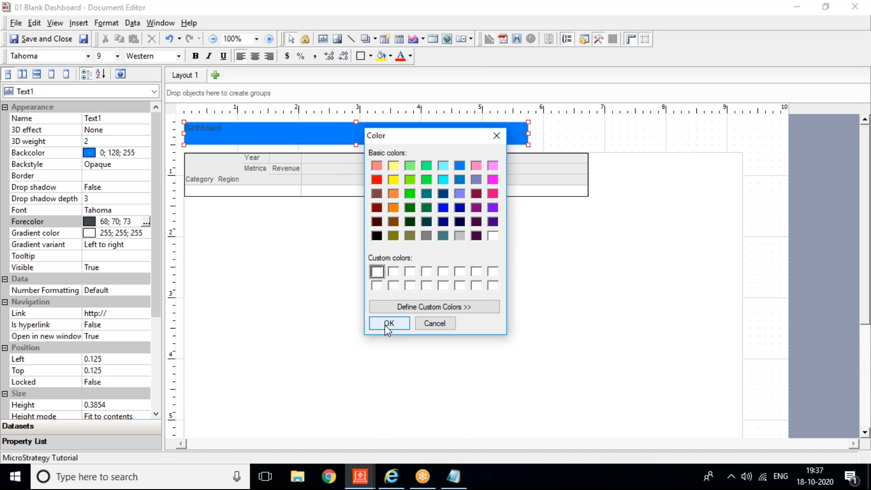
left_click(385, 324)
Step: Set the title font to size 22 and bold
left_click(115, 210)
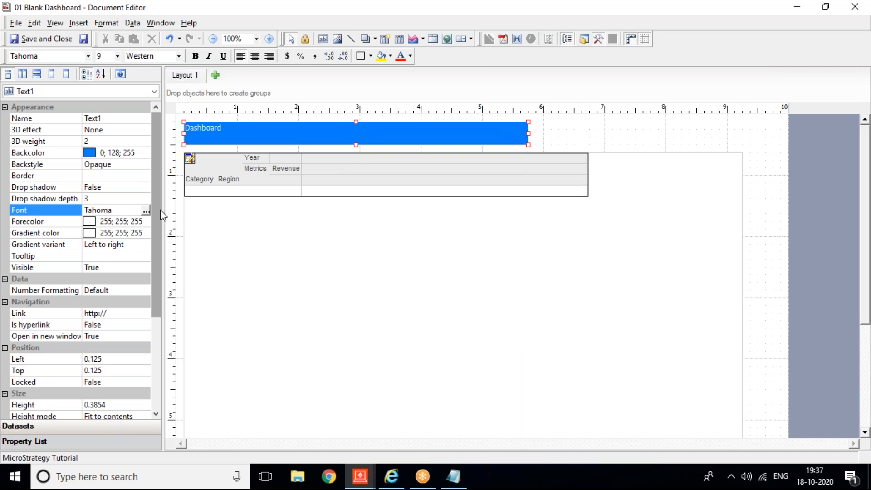
left_click(145, 210)
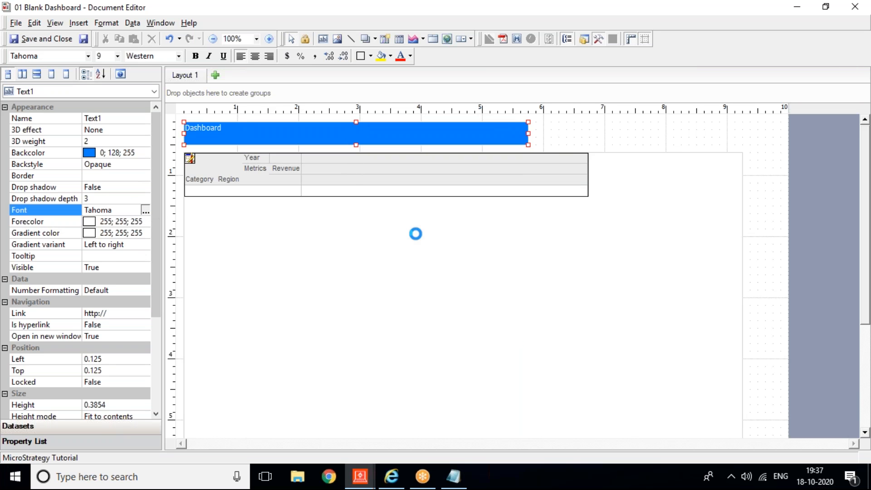
left_click(536, 176)
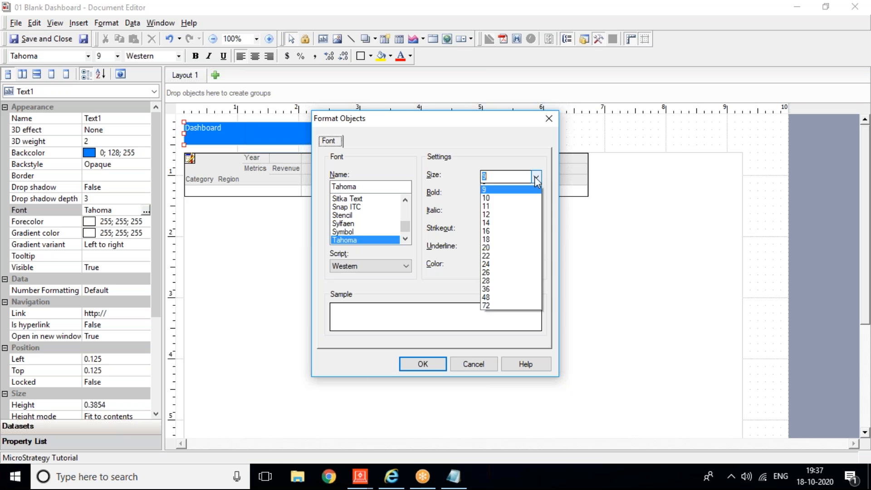
left_click(499, 263)
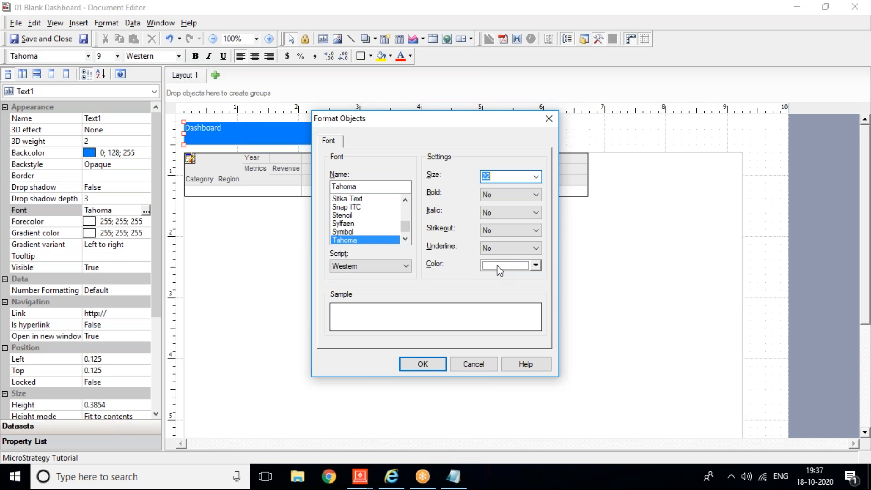
left_click(498, 199)
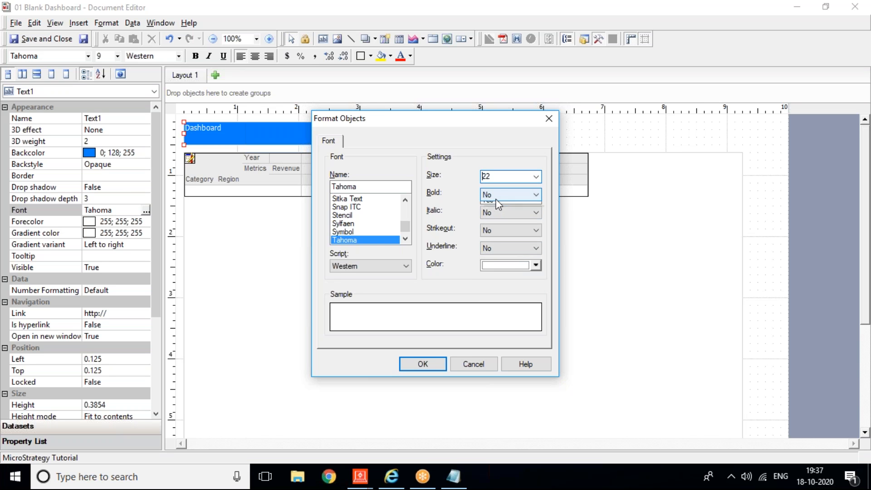
left_click(491, 217)
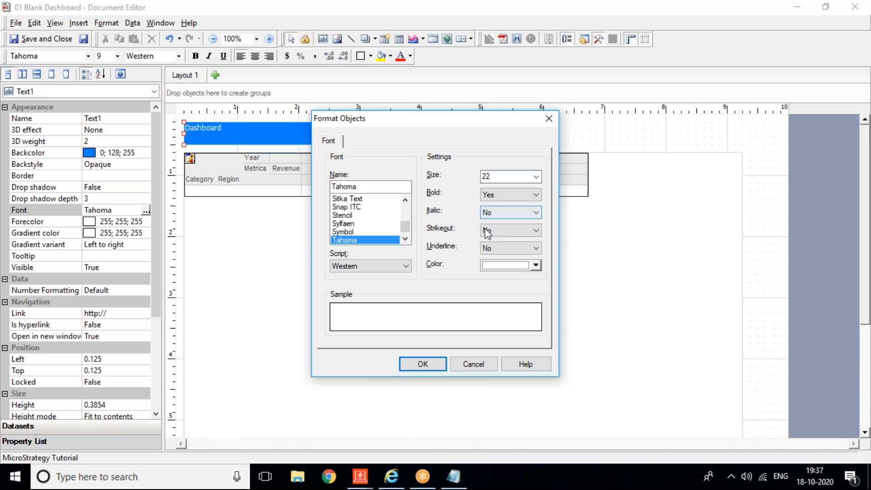
left_click(442, 362)
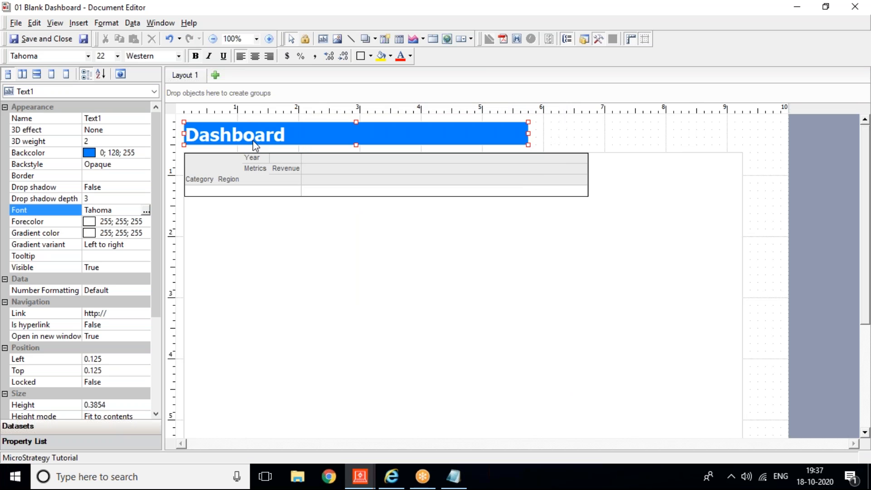
Step: Save the document as 'Dashboard' and switch to MicroStrategy Web in Internet Explorer
left_click(84, 39)
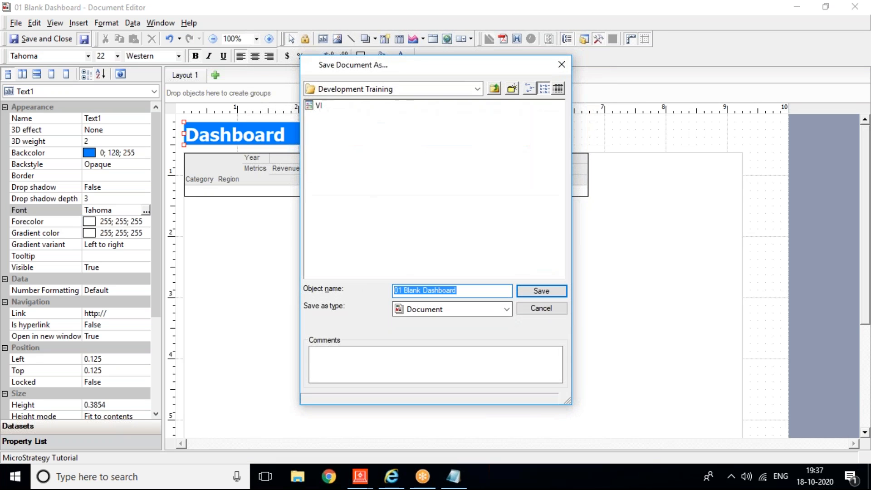
type("Dashboard")
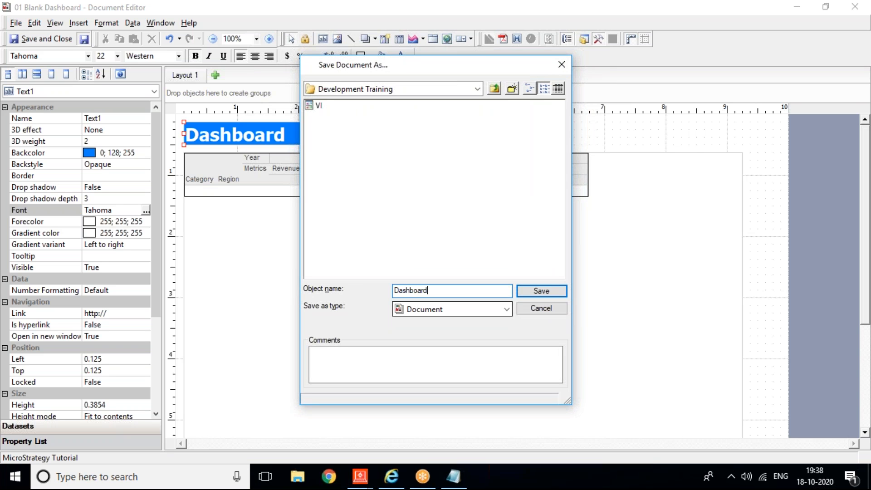
key("Return")
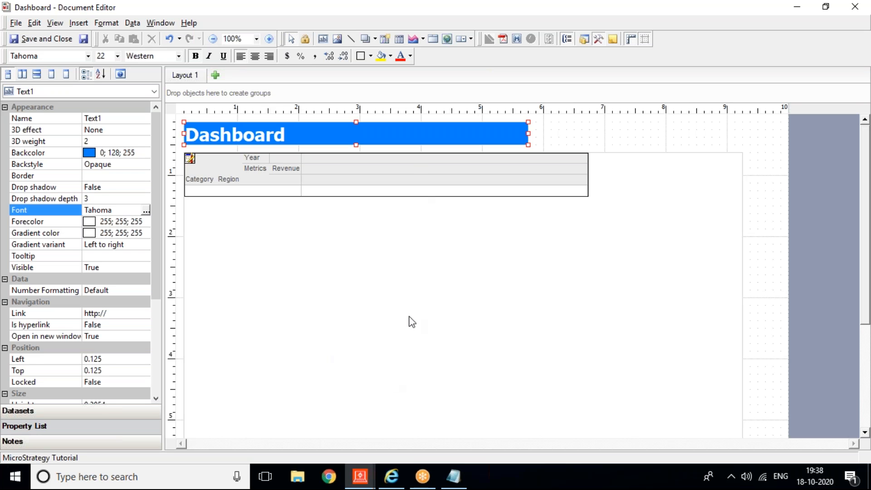
left_click(392, 476)
Step: Open the MicroStrategy Tutorial project in MicroStrategy Web
left_click(134, 115)
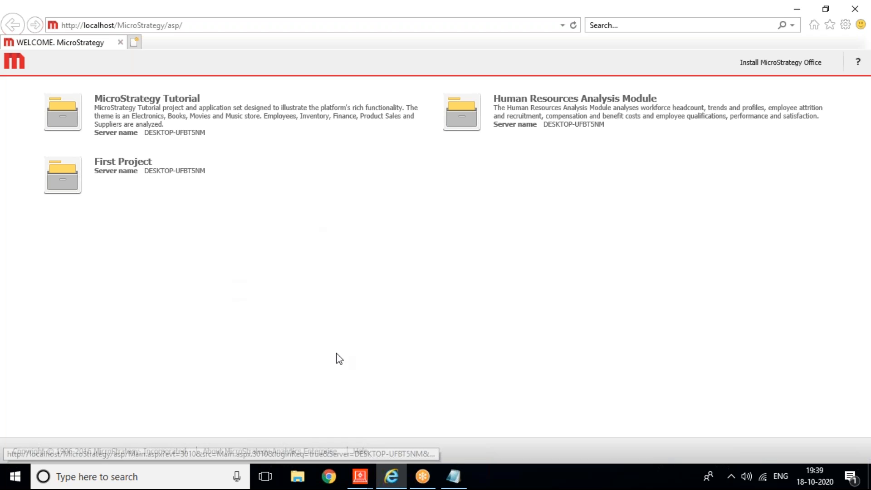
left_click(117, 111)
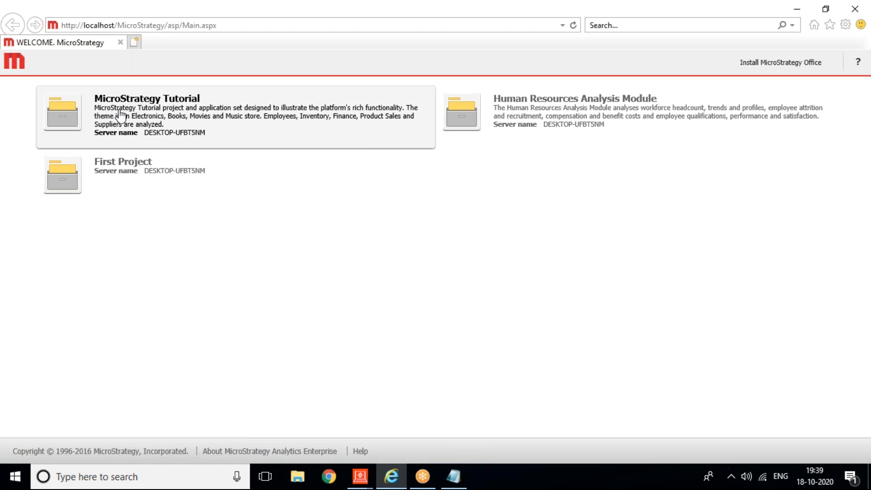
Step: Log in and run the Dashboard document from Shared Reports > Development Training
type("ad")
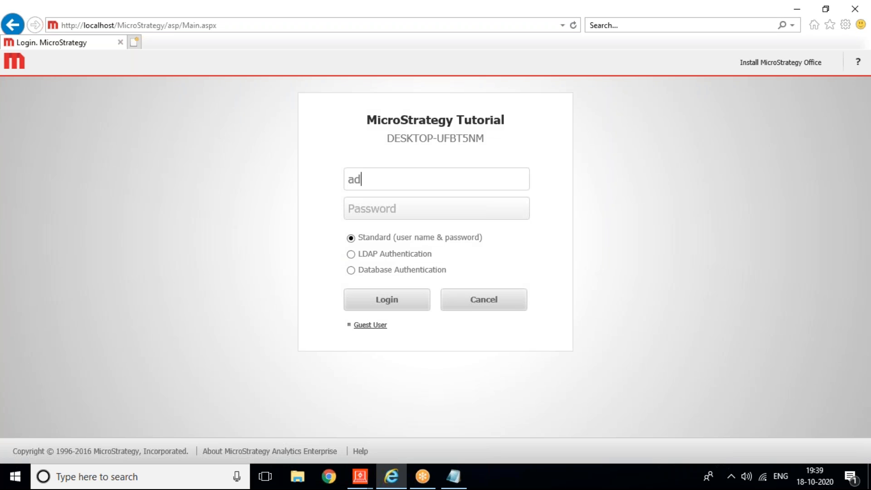
type("ministrator")
key("Return")
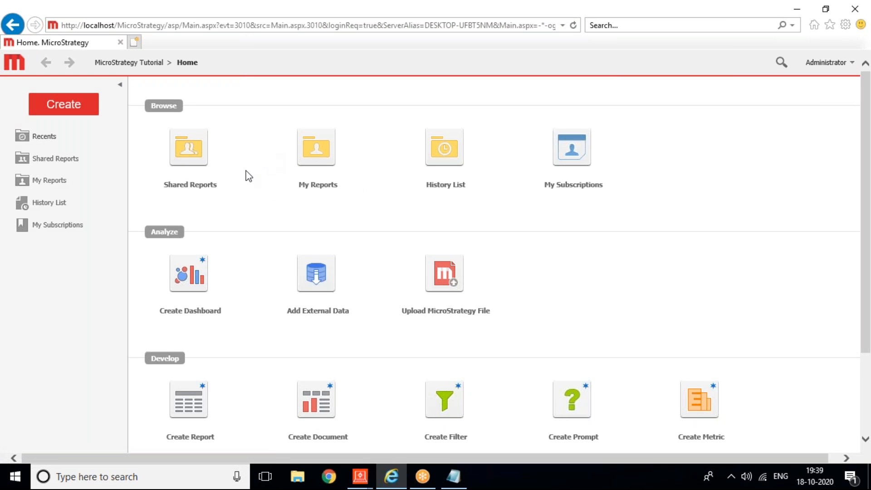
left_click(191, 163)
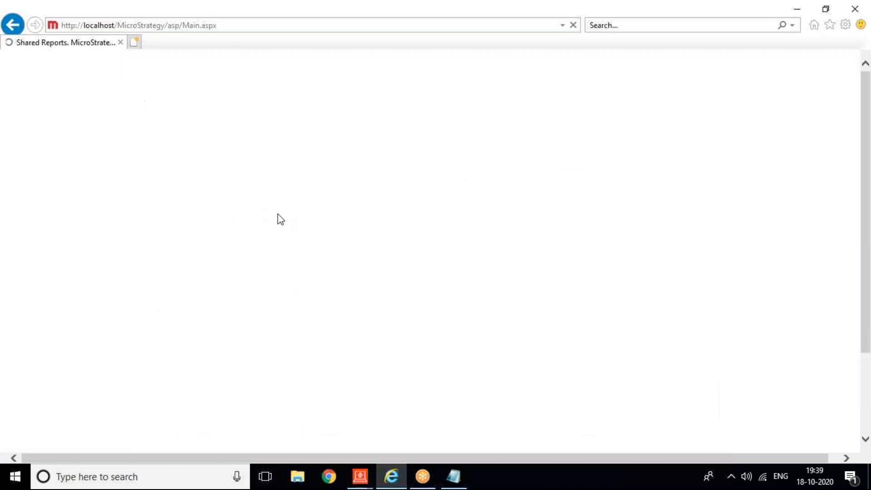
left_click(590, 109)
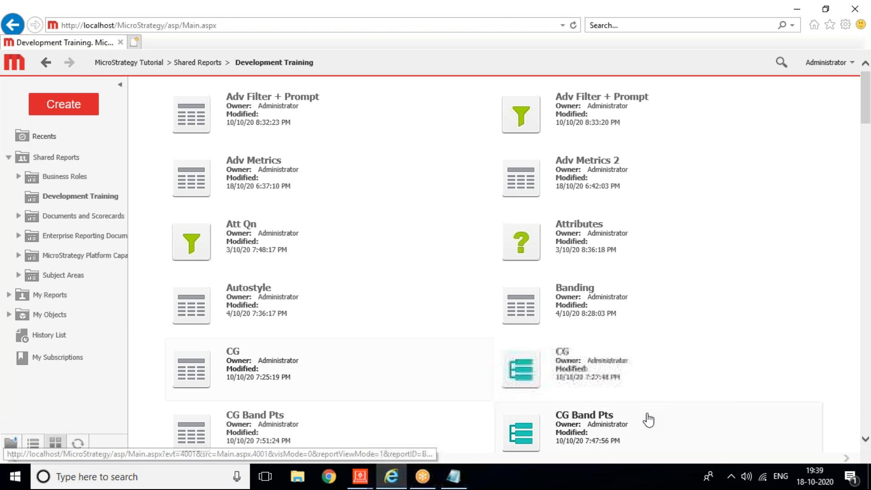
scroll(866, 410, "down", 6)
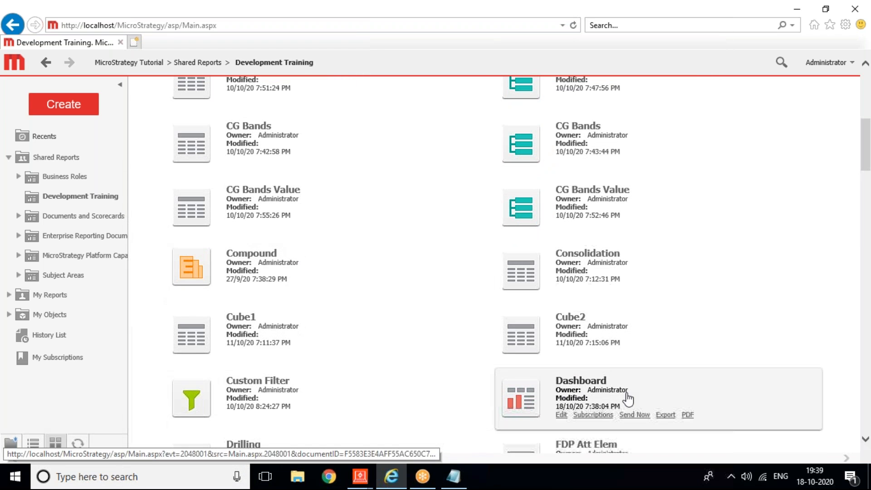
left_click(617, 396)
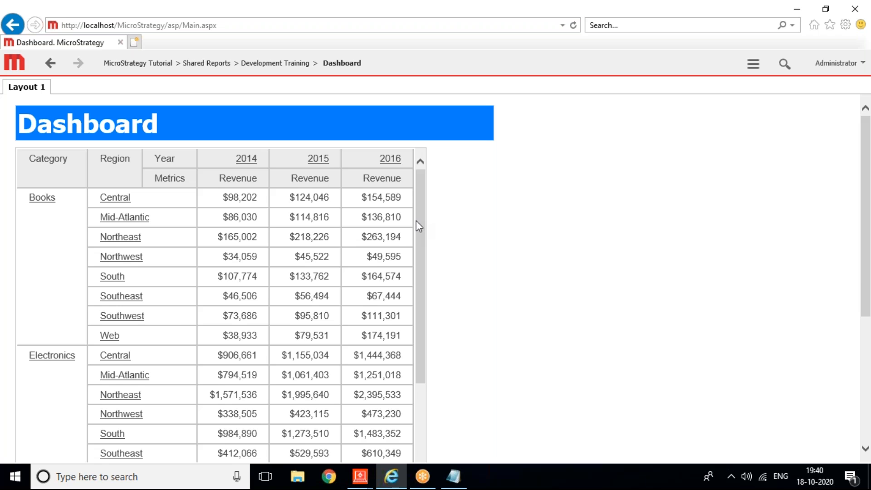
Step: Scroll the running Dashboard's Revenue grid to review its Category, Region and Year layout
mouse_move(420, 190)
left_mouse_down()
mouse_move(431, 355)
mouse_move(423, 180)
left_mouse_up()
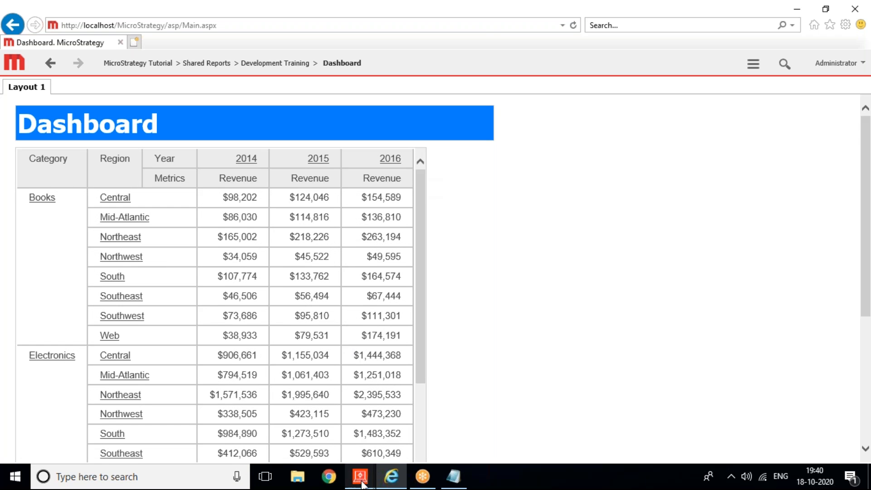
Step: Bring the Dashboard - Document Editor window forward from the MicroStrategy taskbar icon
mouse_move(360, 483)
left_click(449, 410)
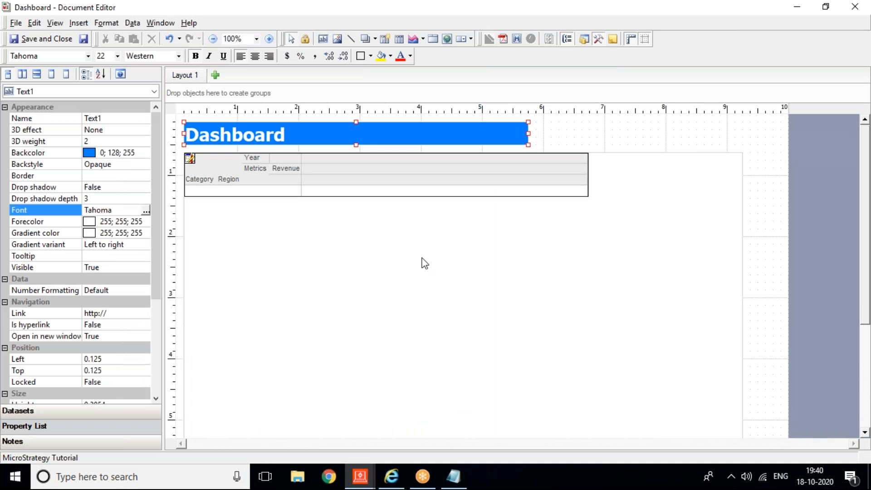
mouse_move(358, 483)
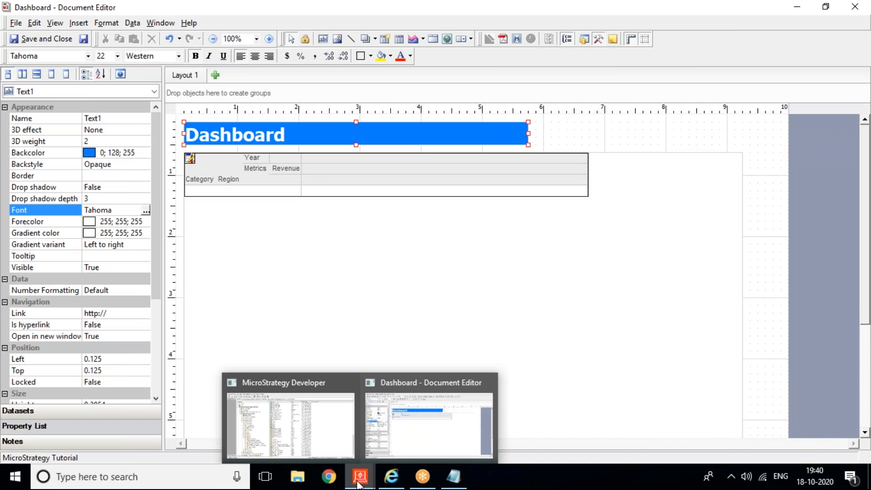
left_click(429, 405)
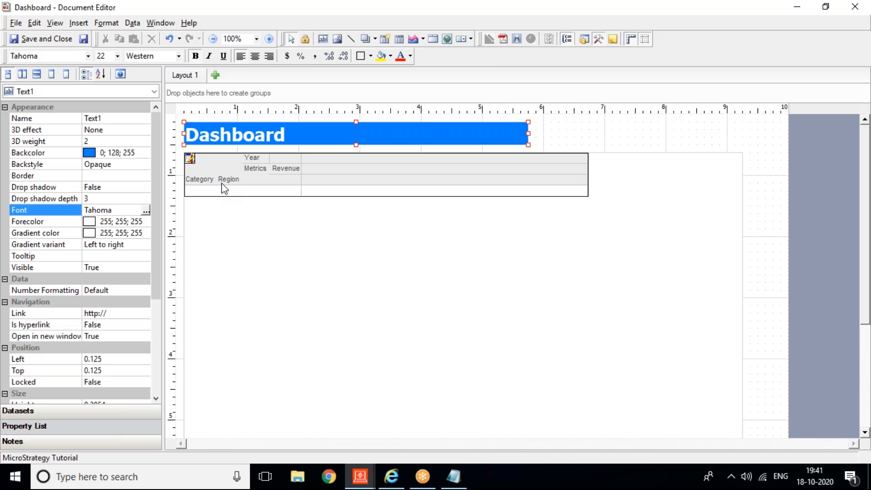
Step: Pick the Drop-down selector from the Insert > Selector menu
left_click(72, 23)
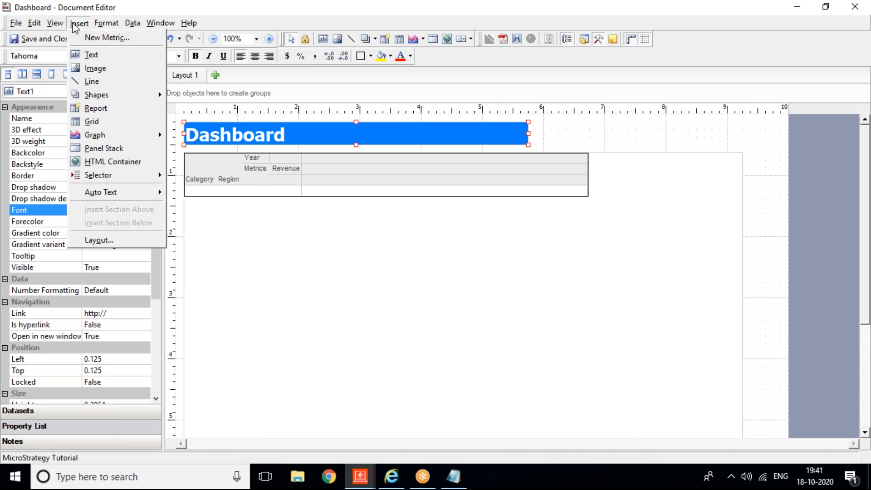
mouse_move(114, 171)
mouse_move(110, 174)
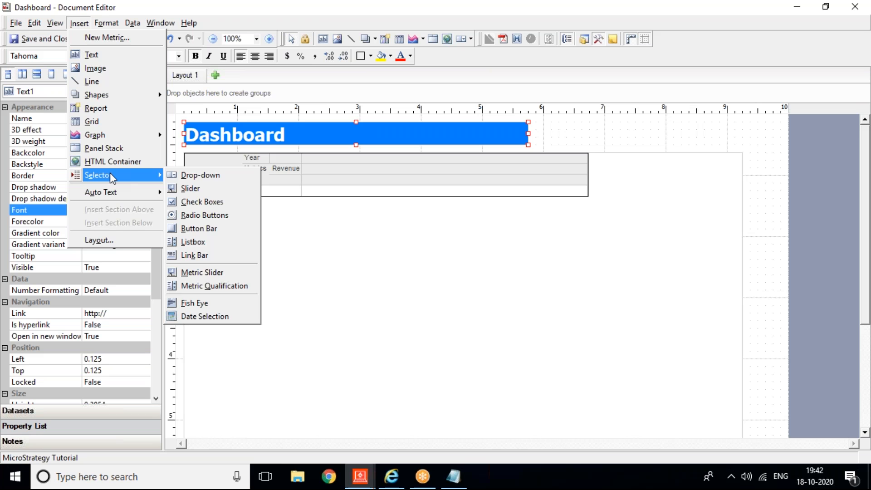
left_click(190, 176)
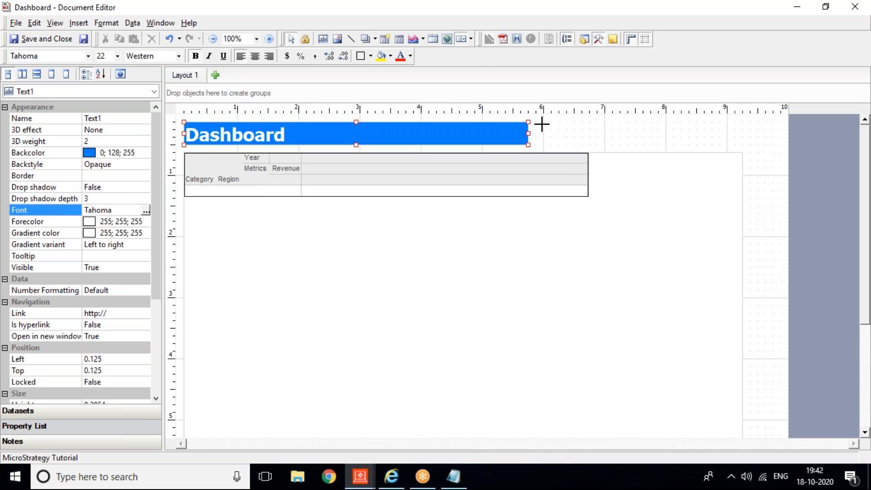
Step: Draw a drop-down right of the title and set its source to Region, filtering GridGraph1
left_click_drag(542, 123, 708, 143)
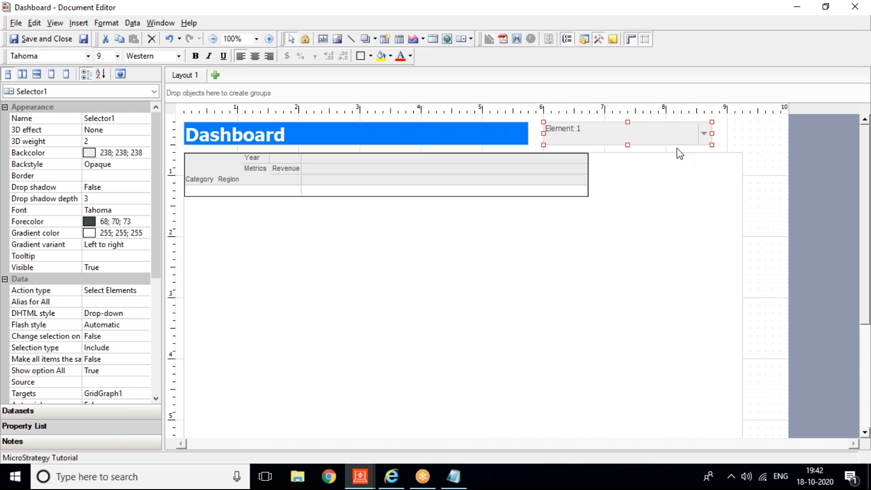
right_click(624, 144)
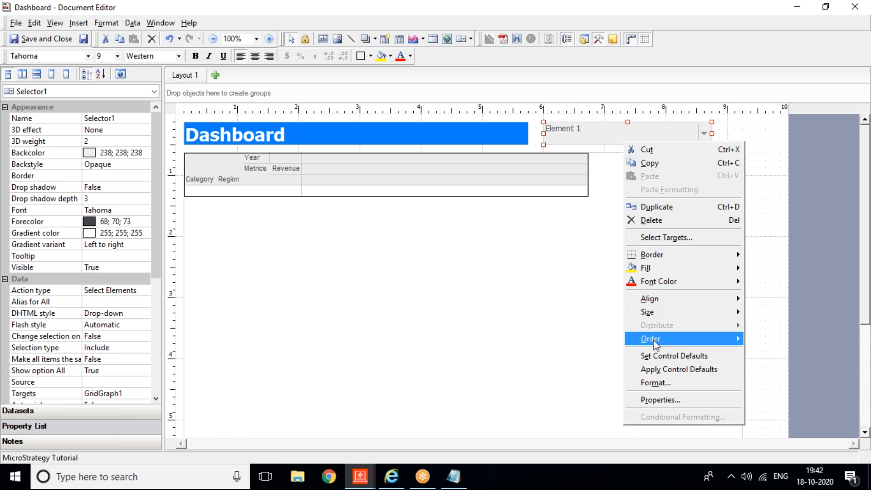
left_click(660, 400)
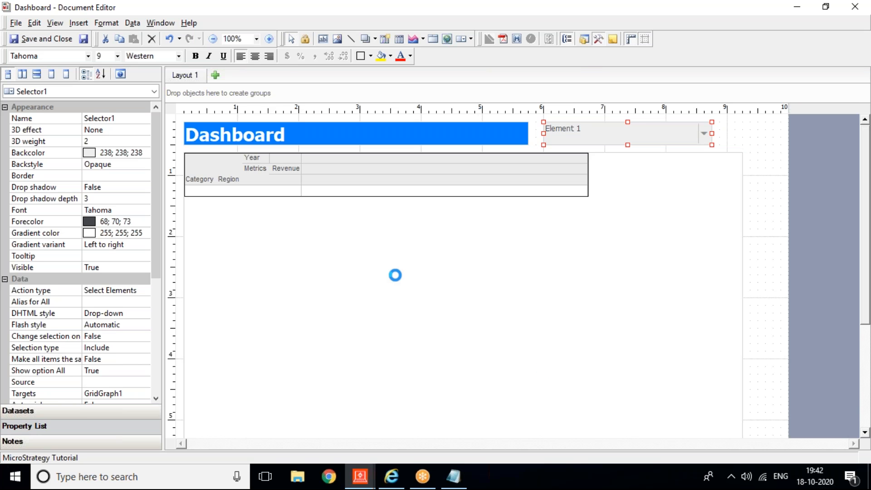
left_click(369, 58)
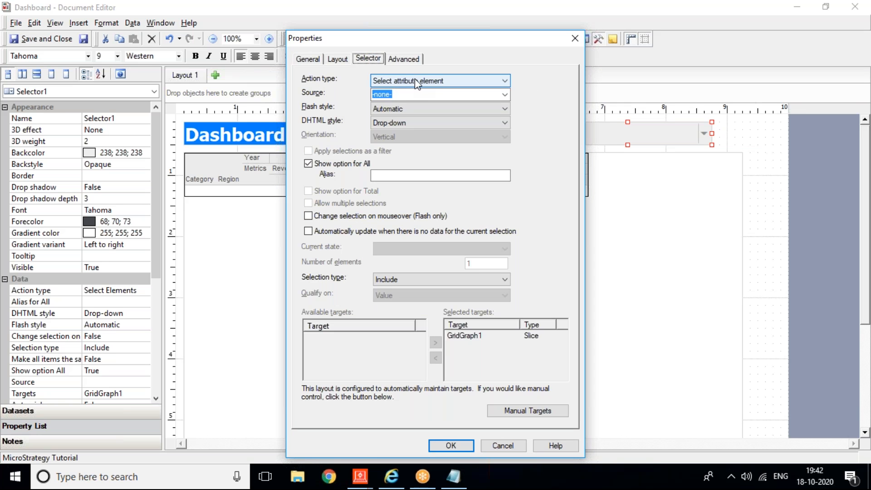
left_click(415, 81)
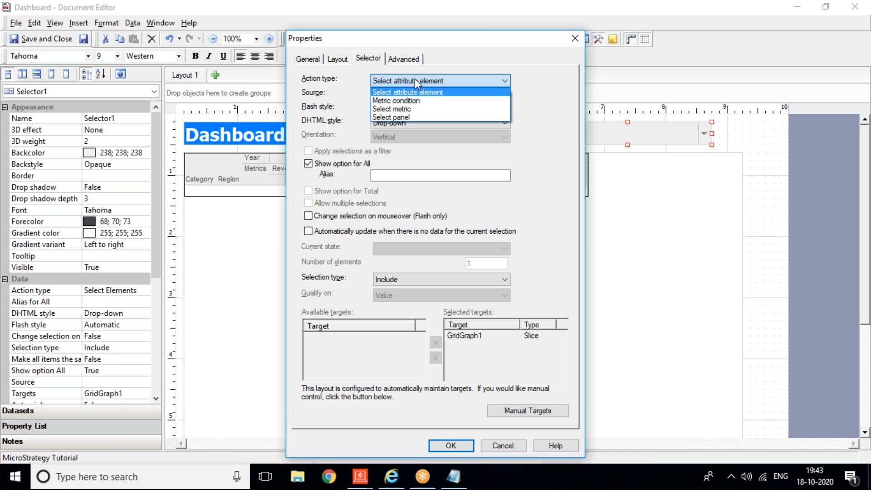
left_click(415, 78)
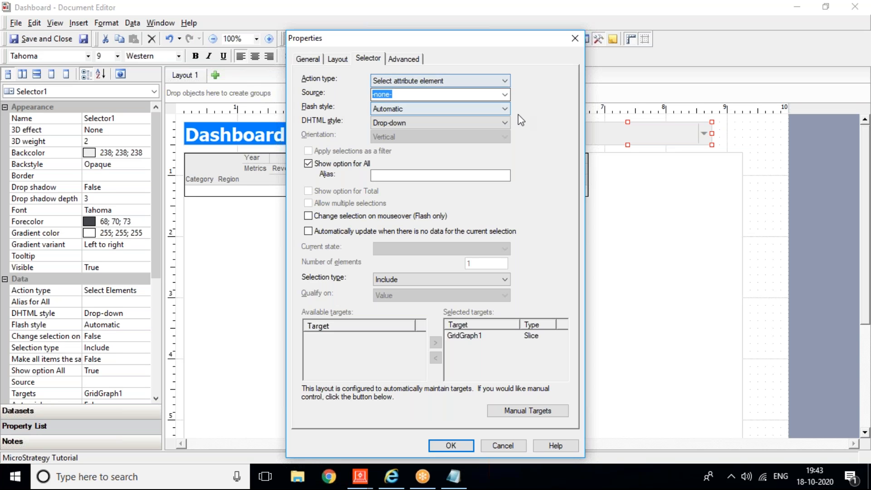
left_click(504, 95)
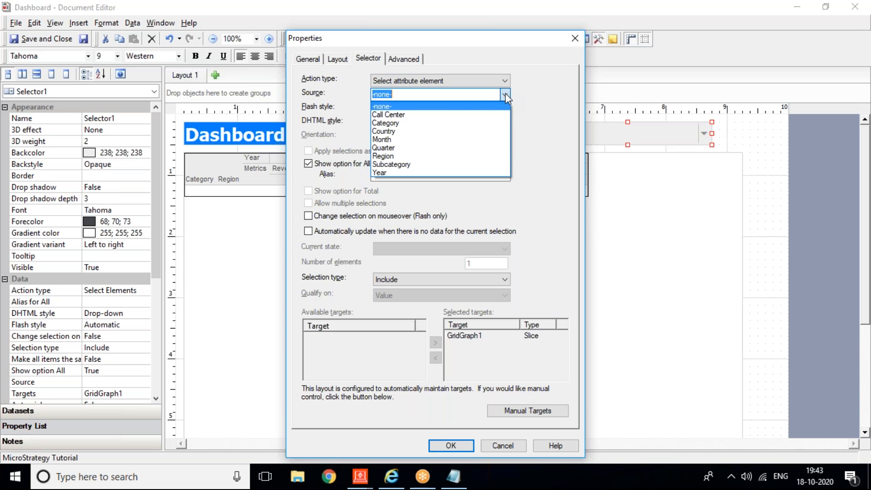
left_click(399, 154)
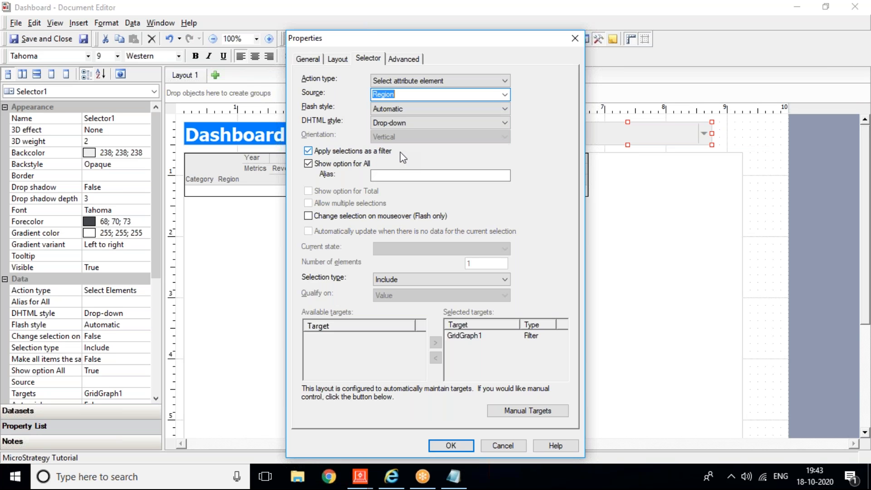
left_click(460, 444)
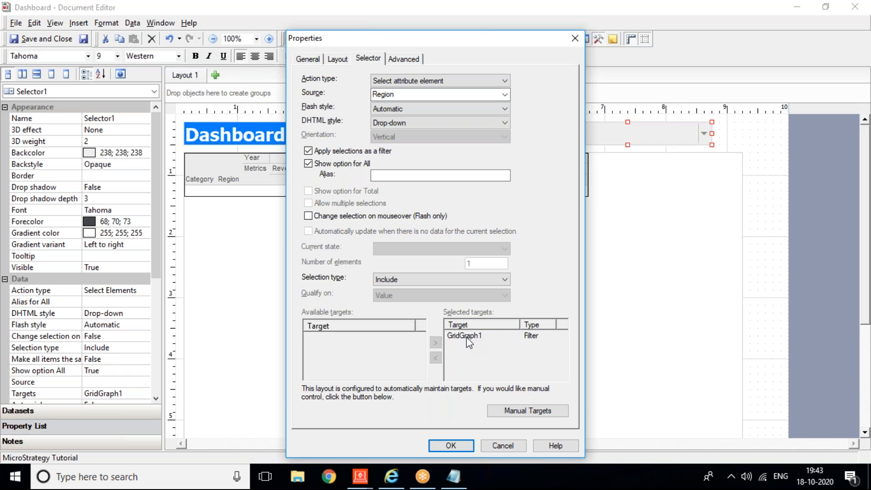
left_click(450, 444)
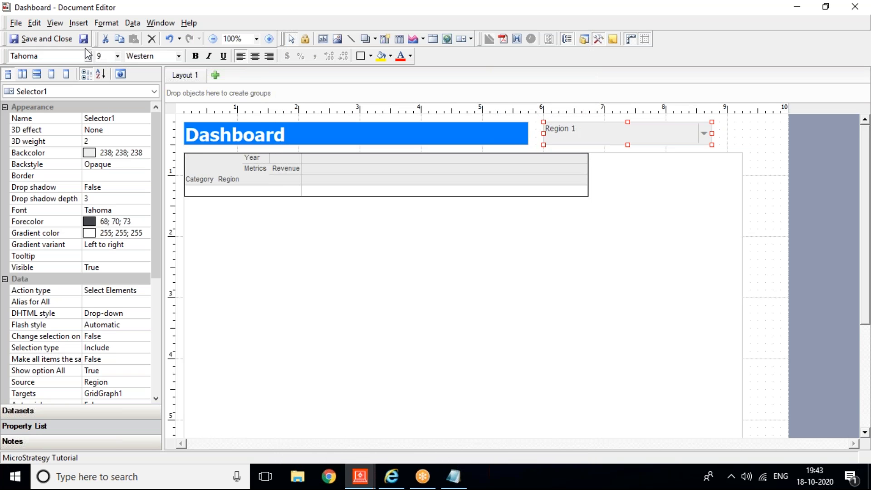
Step: Save the Dashboard document and refresh it in MicroStrategy Web
left_click(84, 40)
left_click(389, 484)
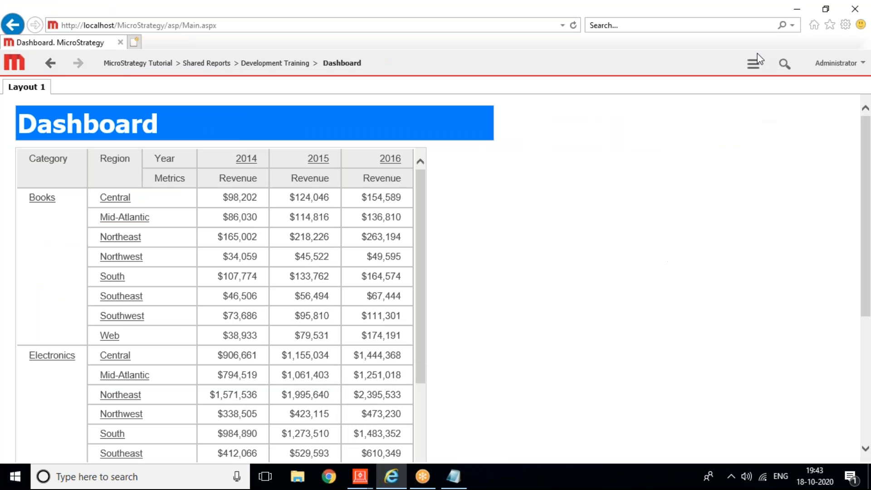
left_click(754, 64)
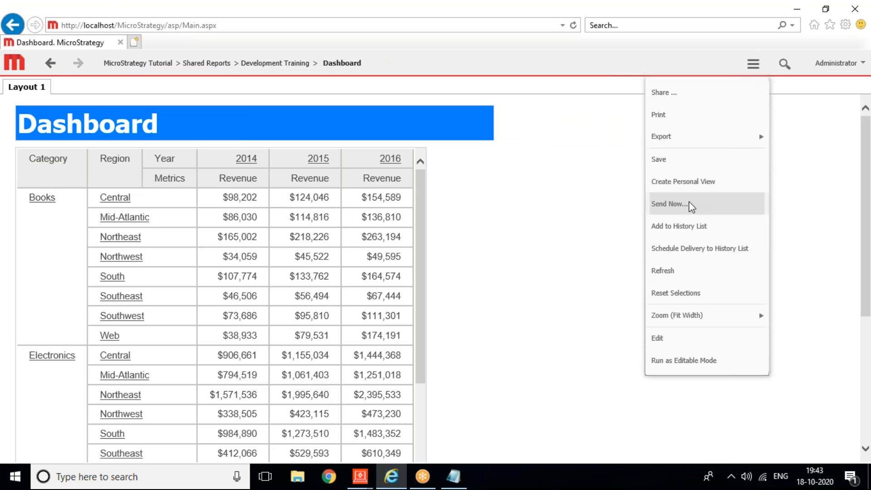
left_click(669, 277)
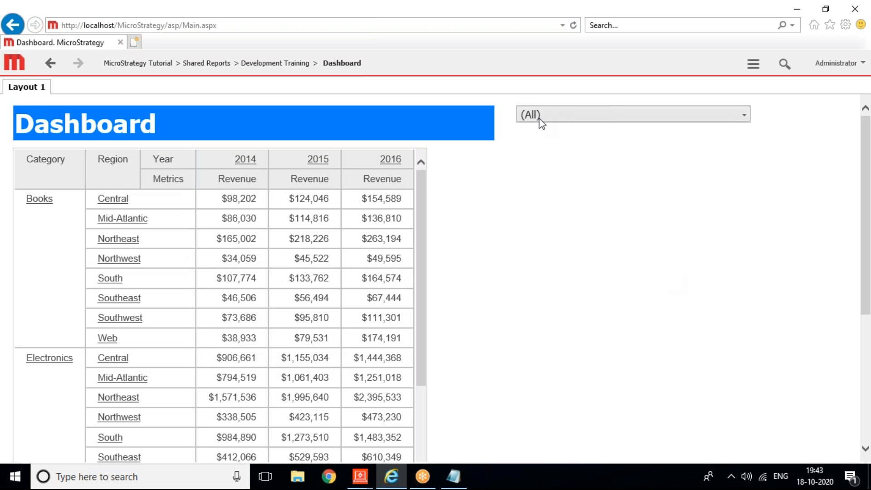
Step: Filter the grid with the Region selector, first South, then Northeast
left_click(539, 119)
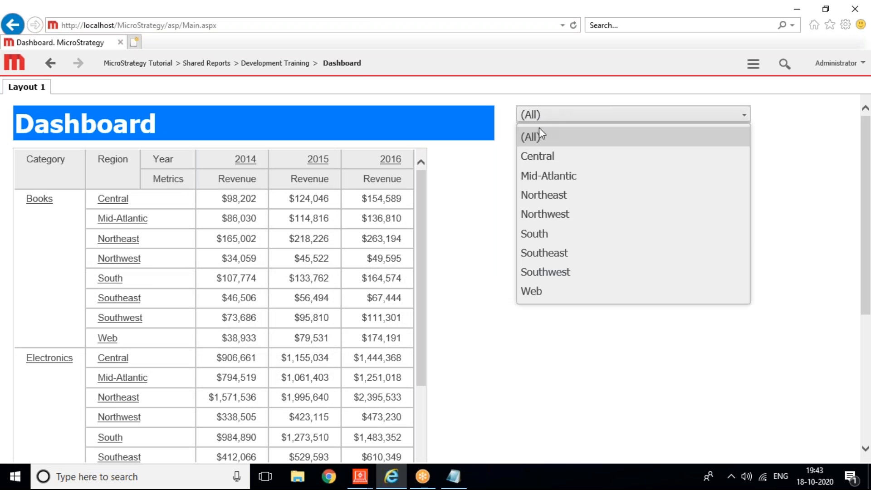
left_click(543, 234)
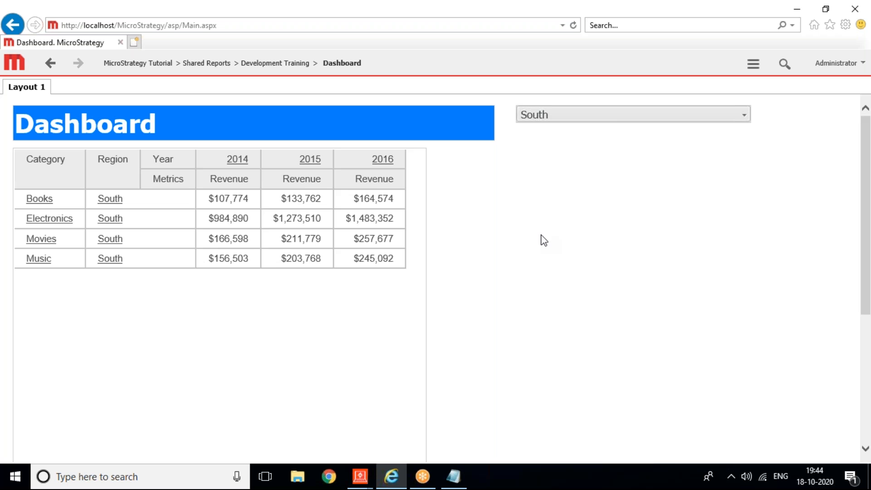
left_click(614, 117)
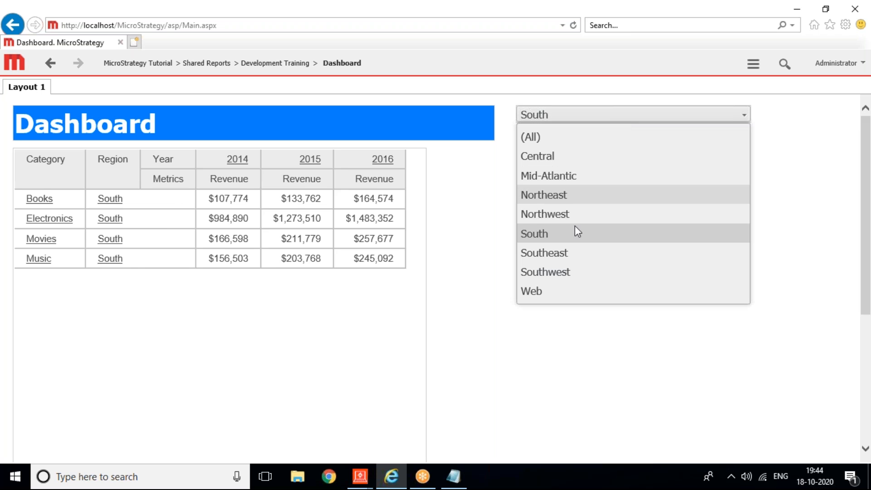
left_click(529, 196)
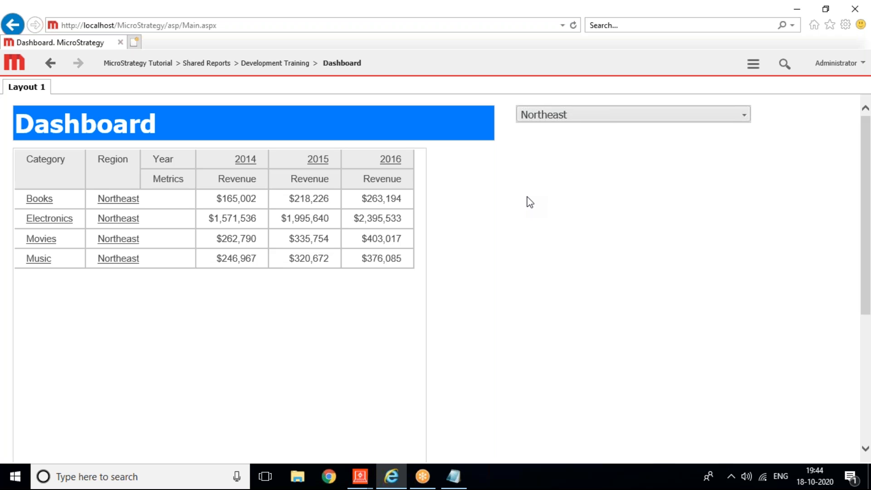
left_click(365, 481)
Step: Set the Region selector's display style to Check Boxes
left_click(410, 431)
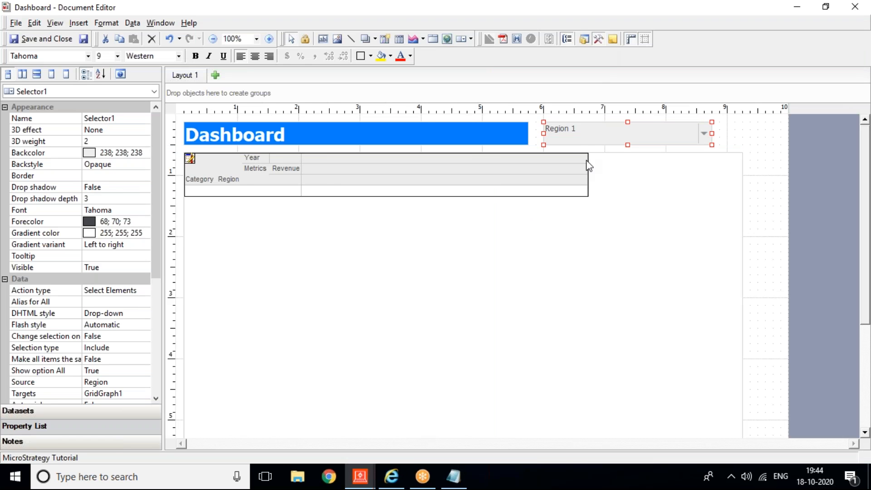
right_click(587, 139)
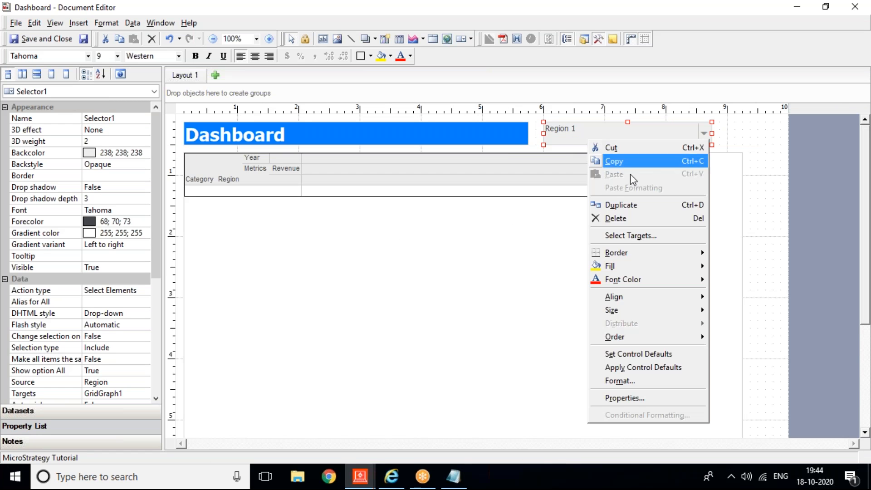
left_click(637, 398)
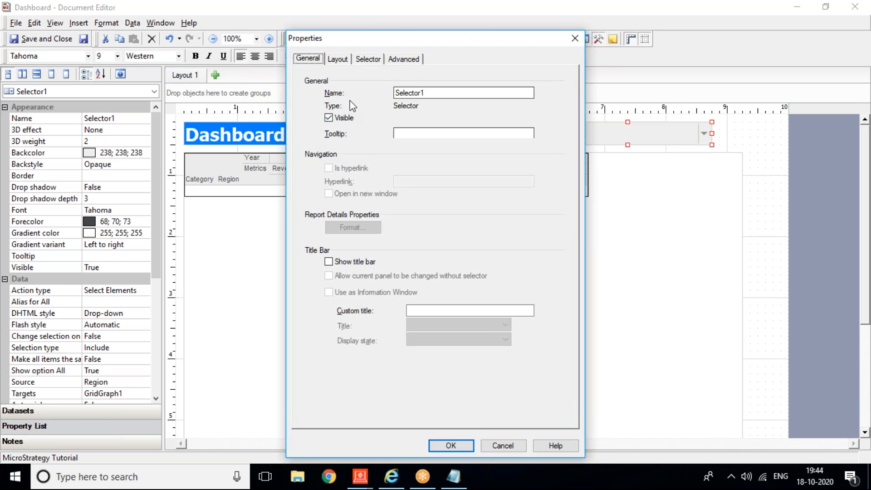
left_click(375, 59)
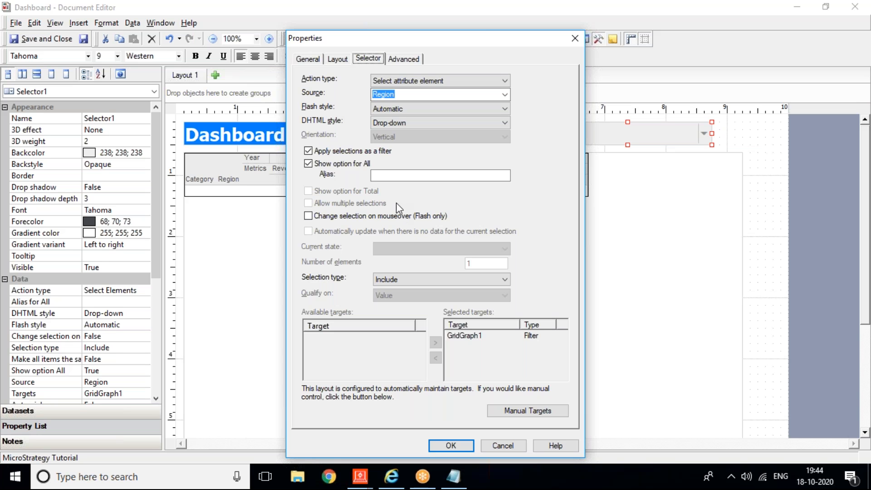
left_click(412, 122)
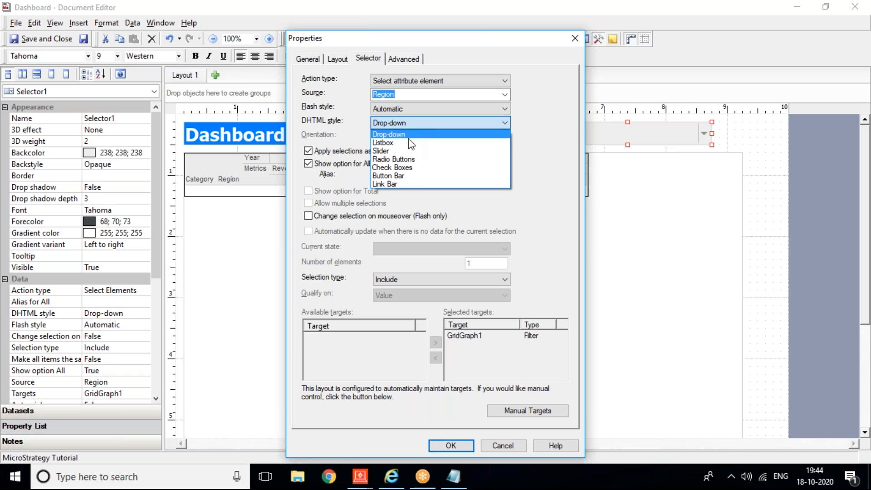
left_click(406, 168)
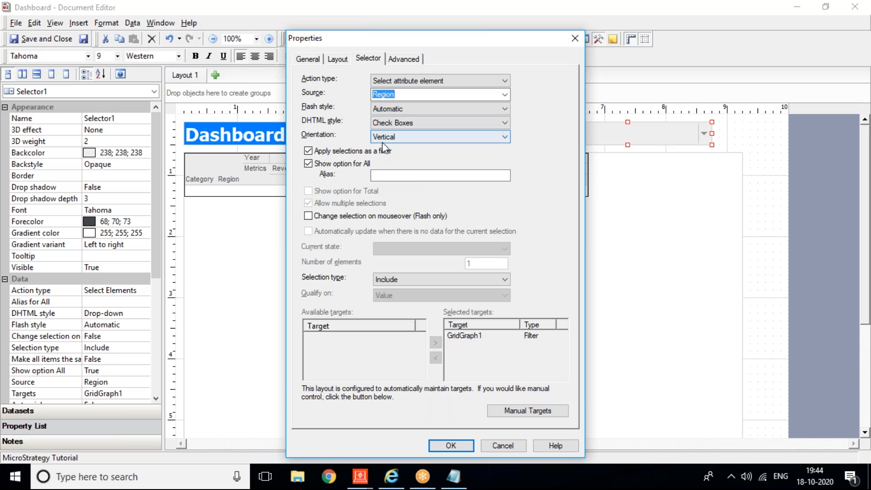
Step: Apply the properties, lengthen the Region selector to fit its items, and save the Dashboard
left_click(338, 59)
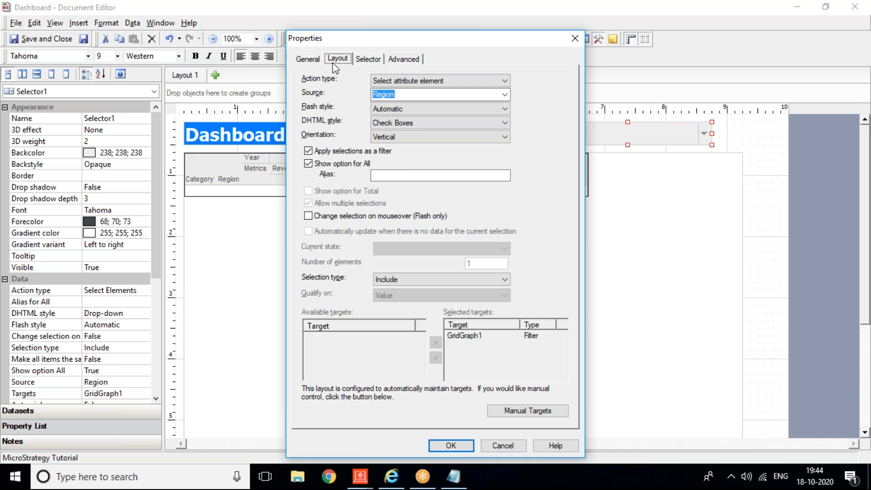
left_click(459, 448)
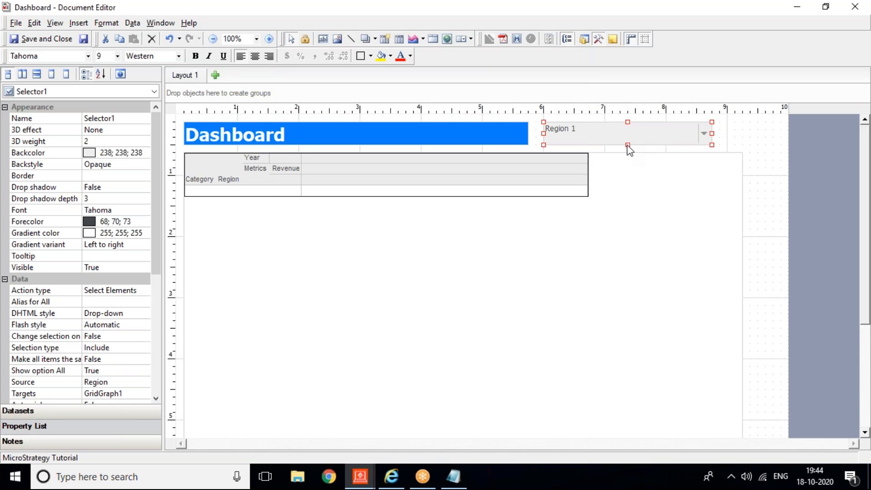
left_click_drag(629, 145, 639, 198)
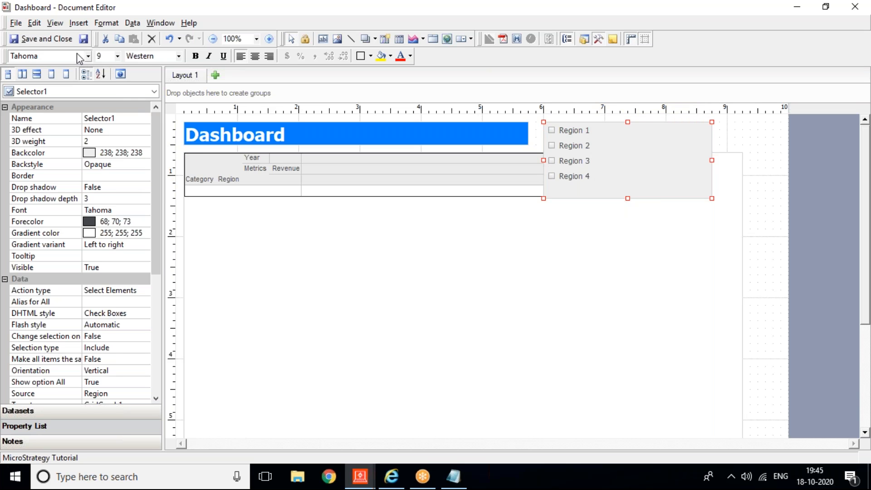
left_click(84, 38)
Step: Refresh the Dashboard in MicroStrategy Web to load the saved check-box selector
left_click(384, 483)
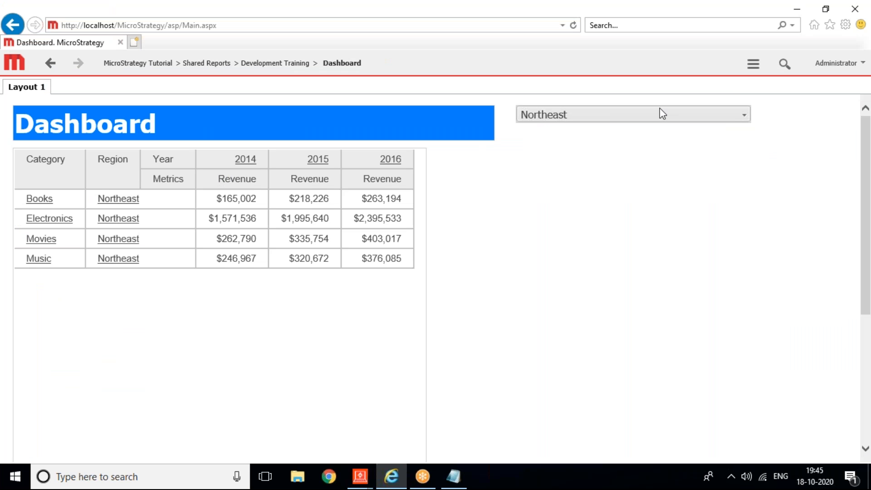
left_click(753, 64)
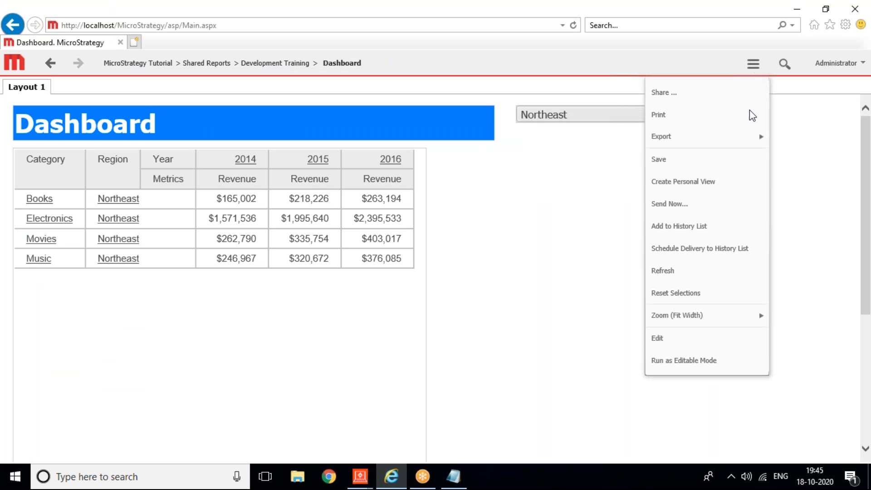
left_click(693, 276)
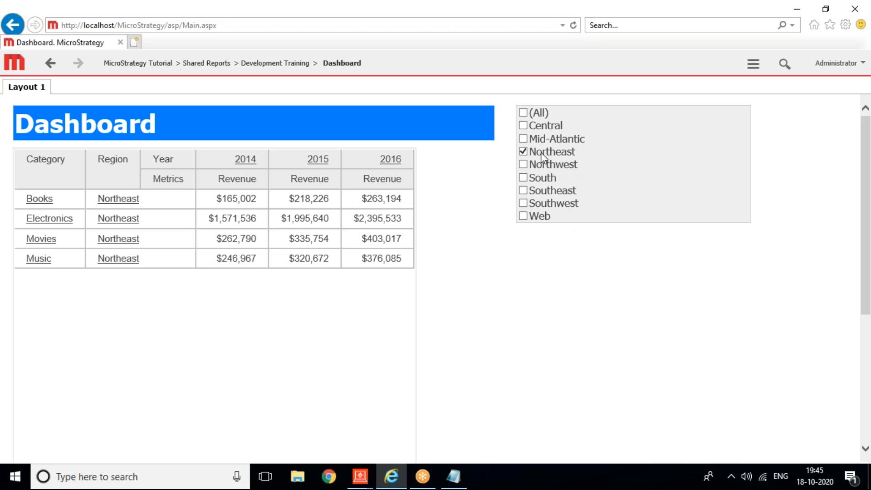
Step: Tick Mid-Atlantic alongside Northeast, then tick (All) to list every region
left_click(524, 151)
left_click(523, 139)
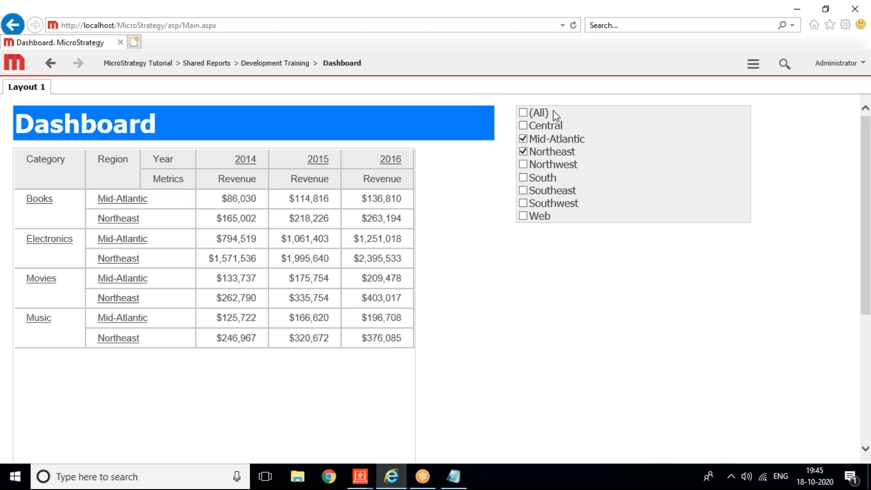
left_click(523, 114)
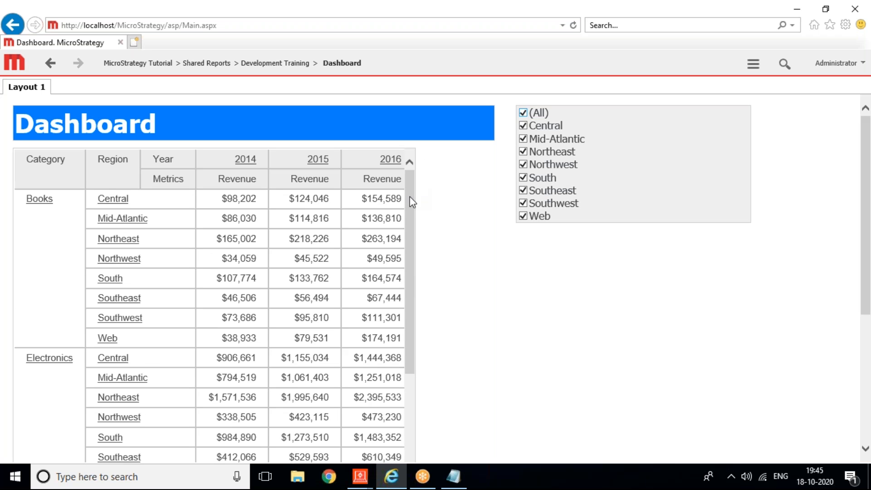
scroll(410, 243, "down", 1)
left_click_drag(410, 243, 391, 247)
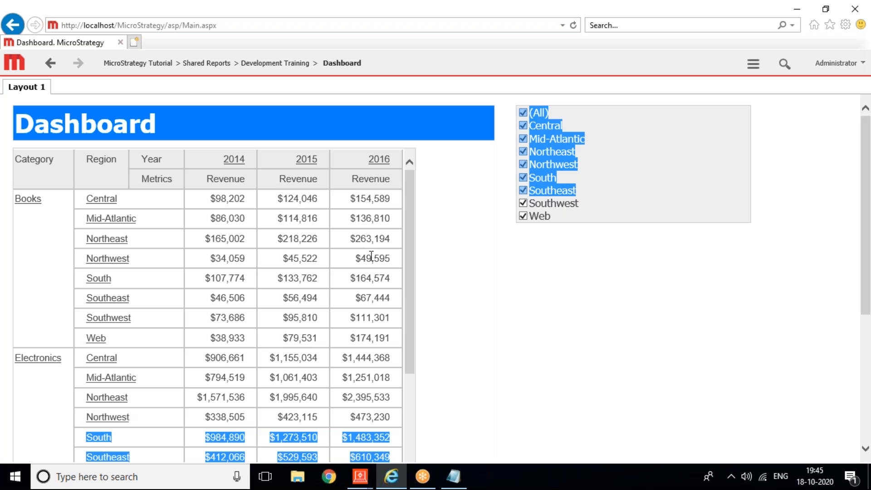
left_click(588, 333)
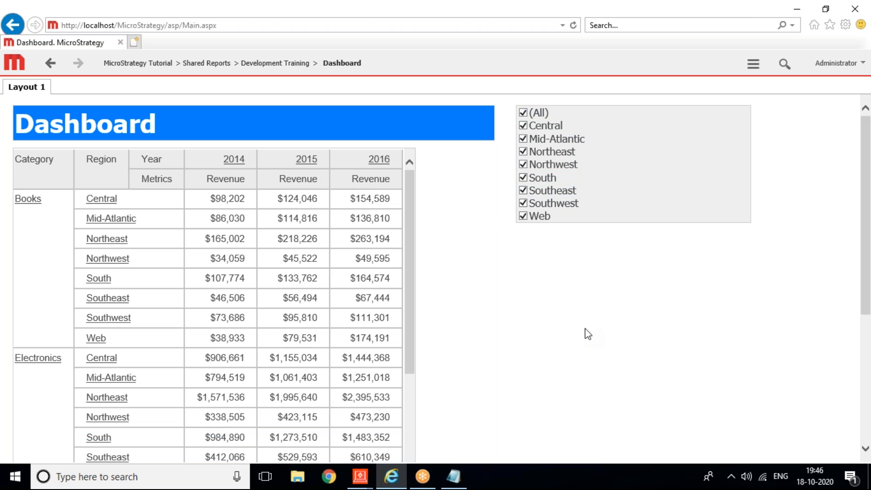
Step: Draw a Metric Qualification selector below the Region check boxes in the Document Editor
mouse_move(368, 477)
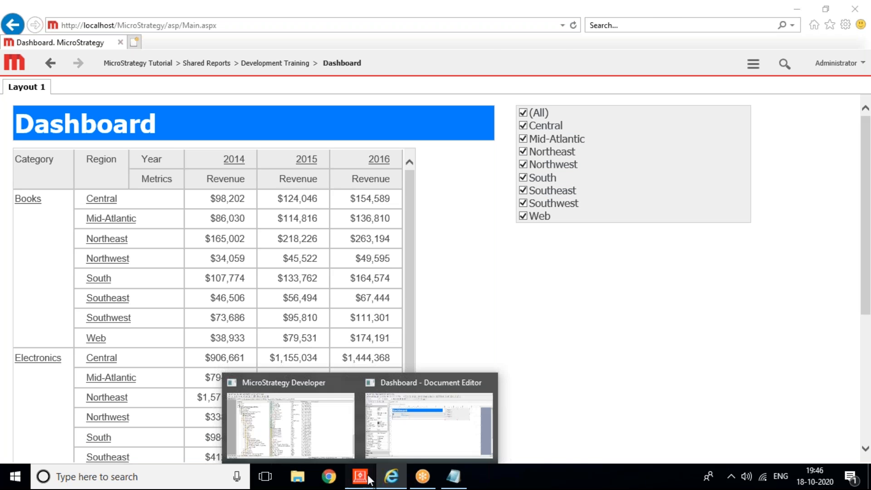
left_click(438, 428)
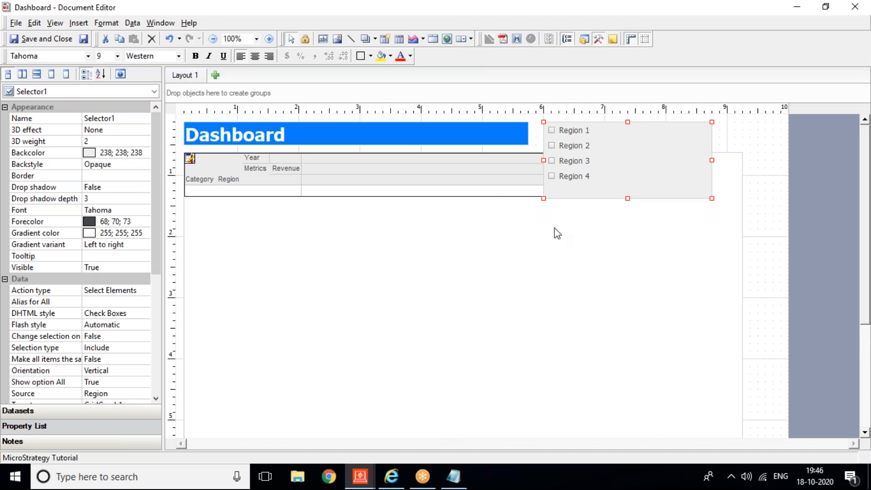
left_click(79, 22)
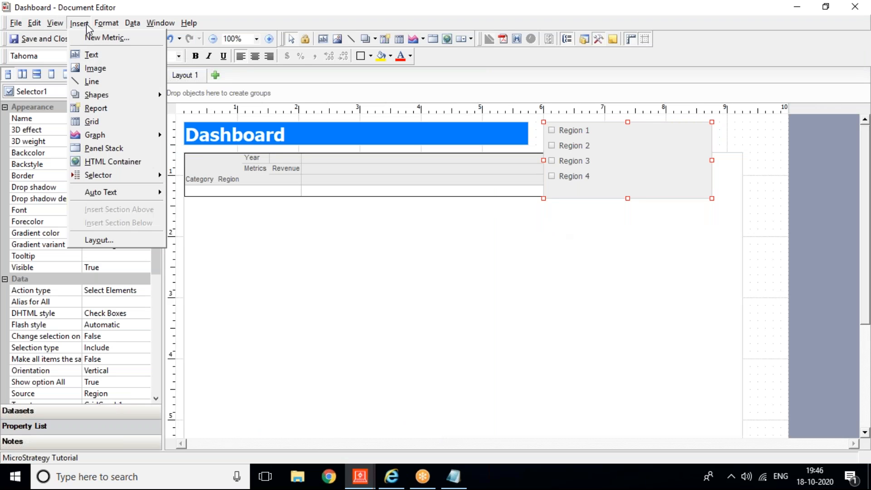
mouse_move(121, 176)
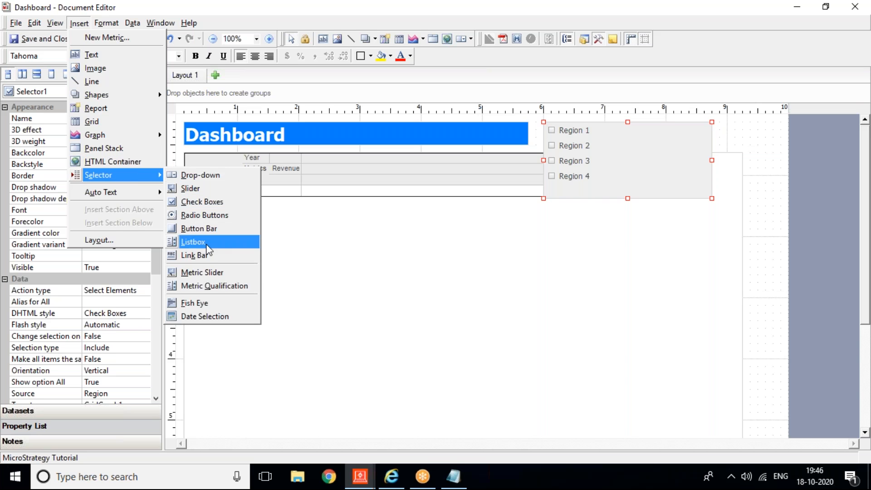
left_click(243, 286)
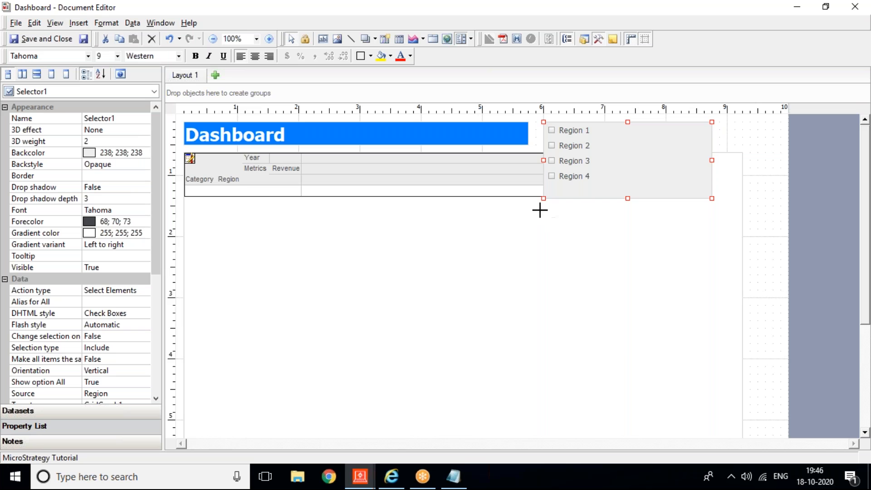
left_click_drag(543, 207, 714, 246)
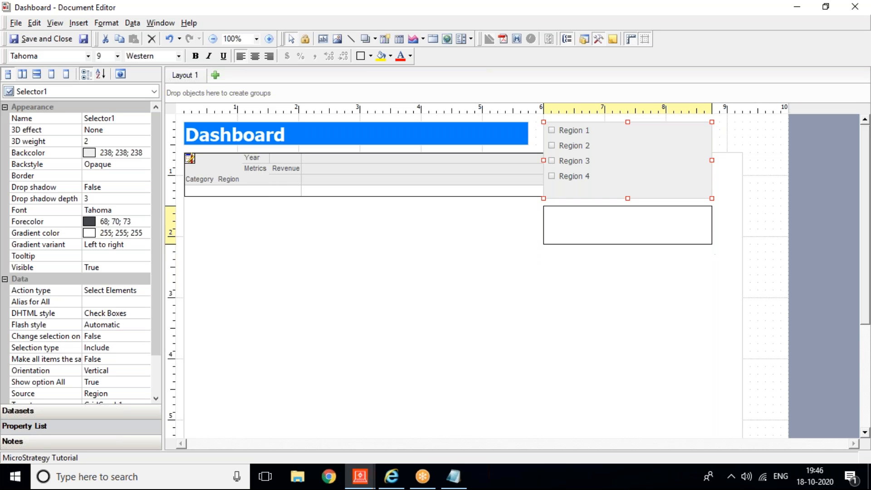
Step: Open the new metric selector's Properties dialog
right_click(616, 229)
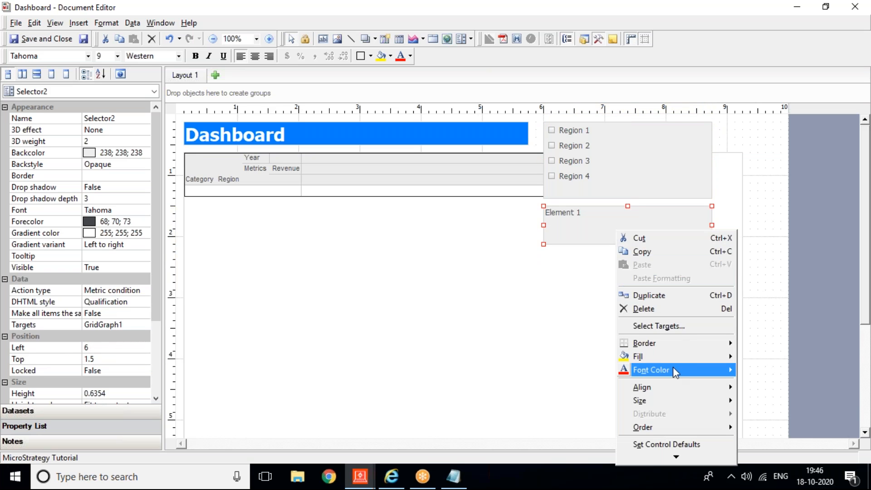
mouse_move(680, 458)
left_click(670, 439)
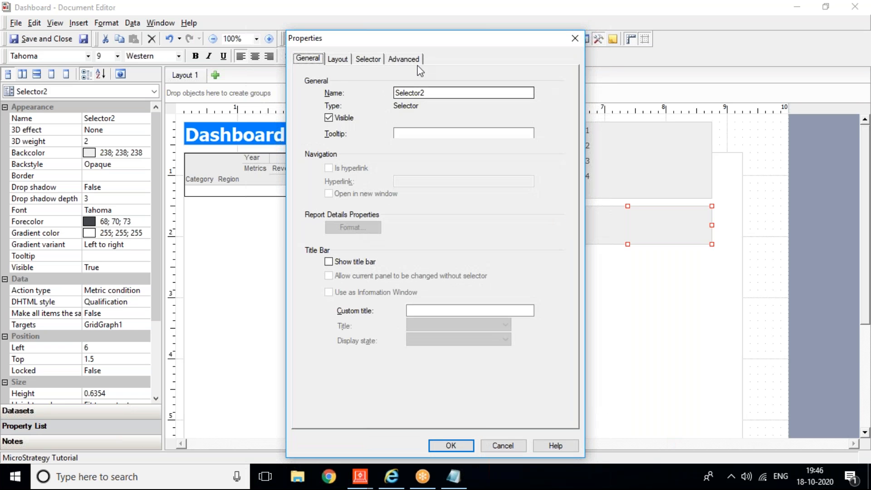
Step: Keep Metric condition as the action type and set the selector's source metric to Revenue
left_click(360, 64)
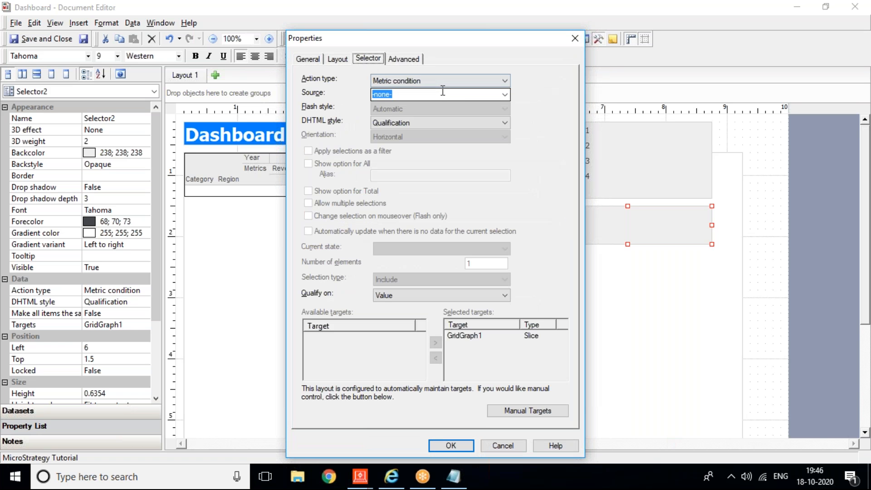
left_click(439, 80)
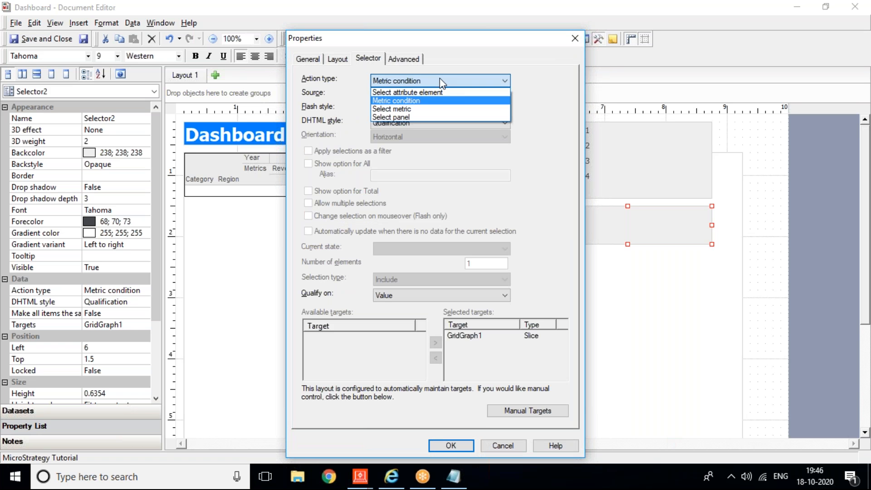
left_click(404, 100)
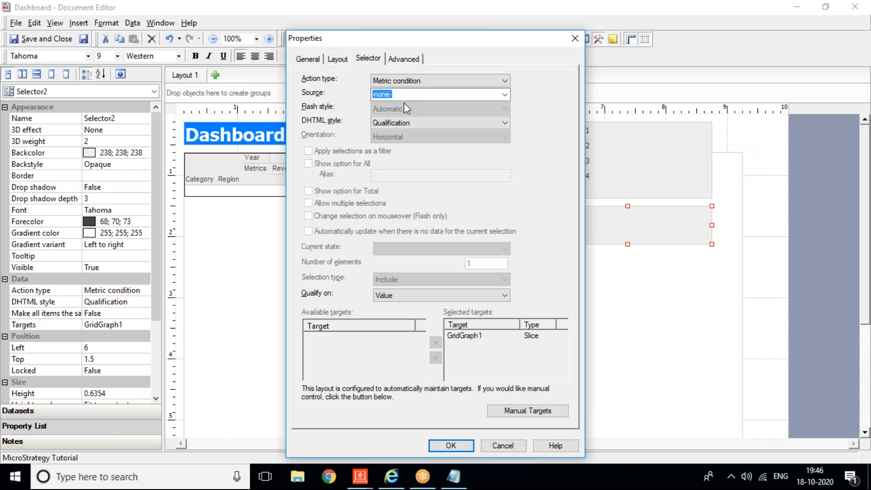
left_click(427, 93)
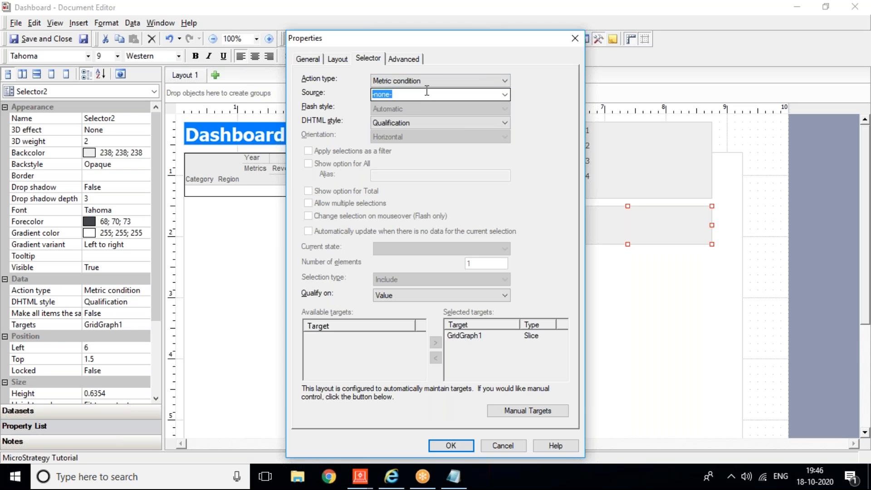
left_click(504, 94)
left_click(399, 113)
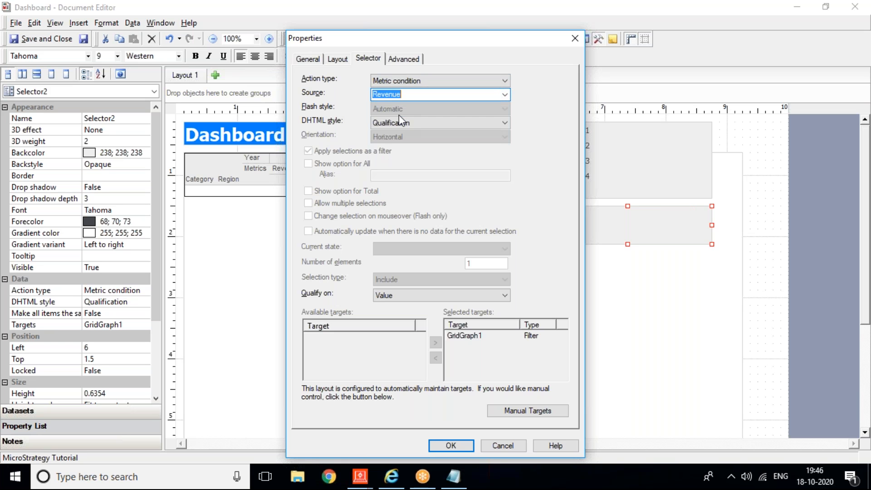
left_click(459, 447)
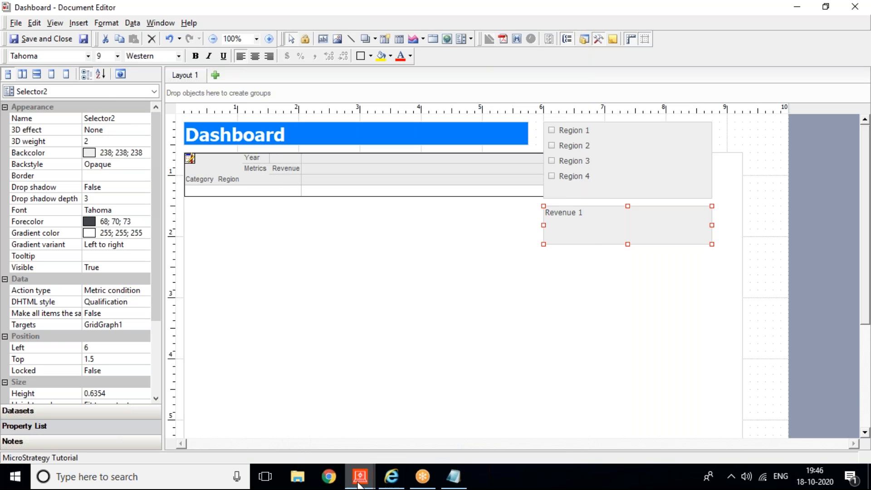
Step: Refresh the Dashboard in MicroStrategy Web to show the new Revenue selector
left_click(404, 478)
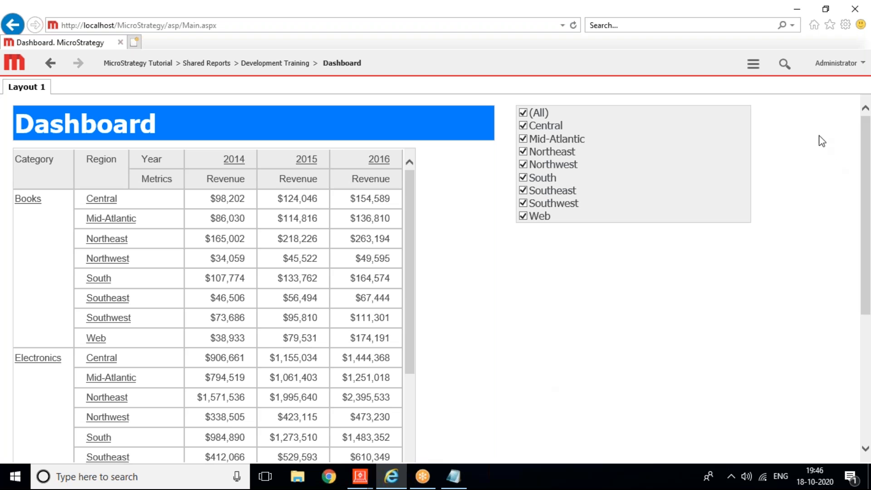
left_click(753, 72)
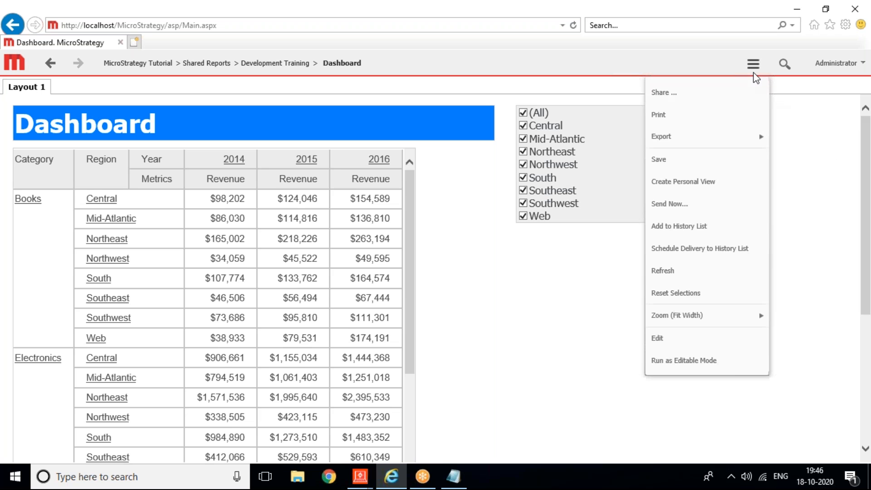
left_click(714, 270)
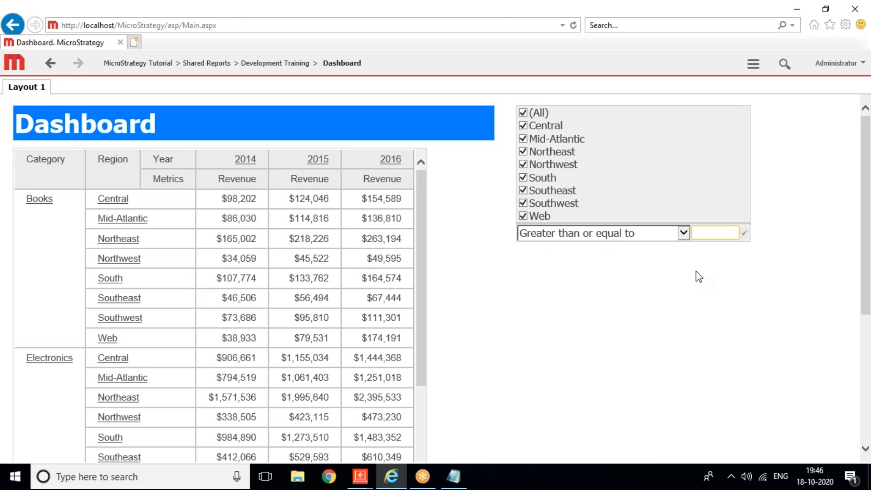
Step: Apply Revenue Greater than 1000000 and tick only the Central region
left_click(684, 234)
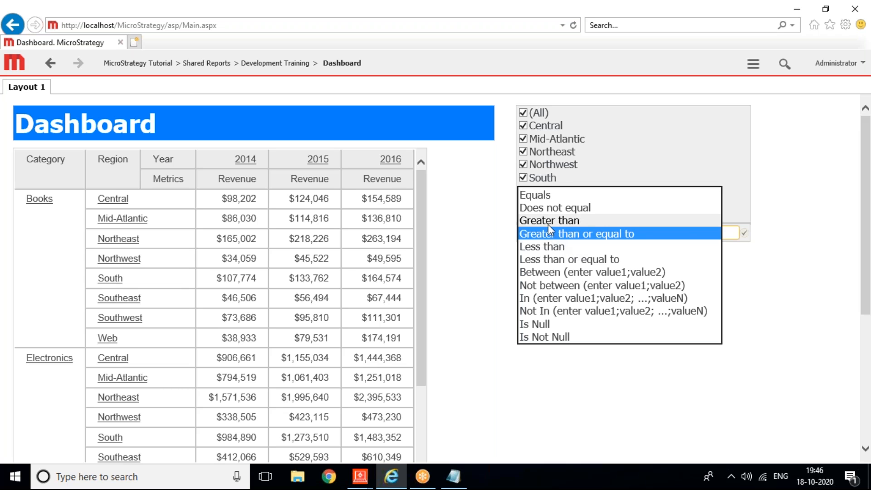
left_click(548, 221)
left_click(716, 231)
type("1")
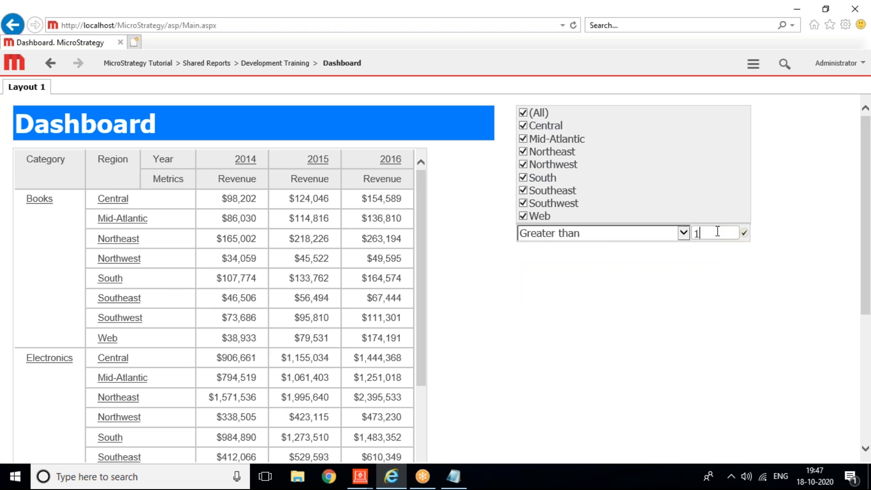
type("000000")
left_click(743, 234)
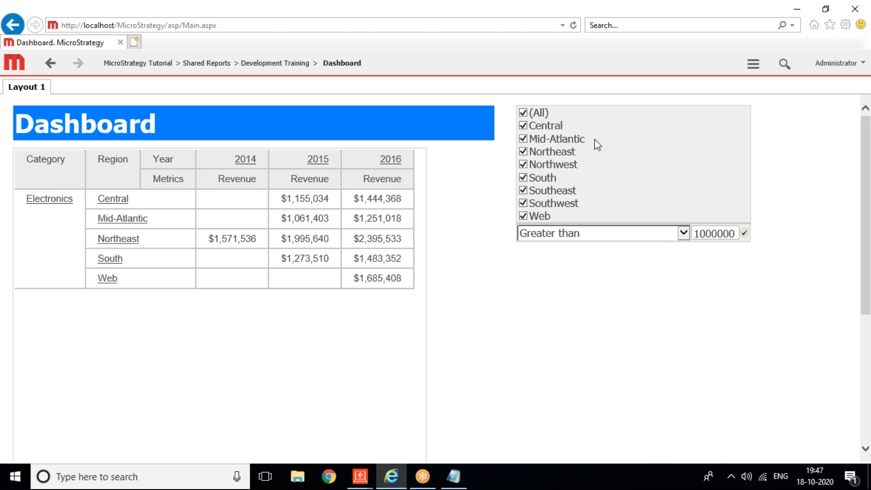
left_click(522, 113)
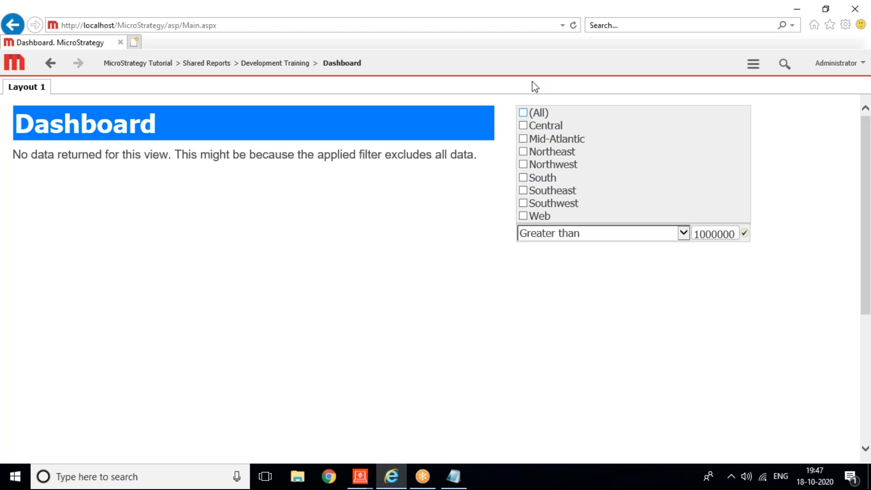
left_click(523, 126)
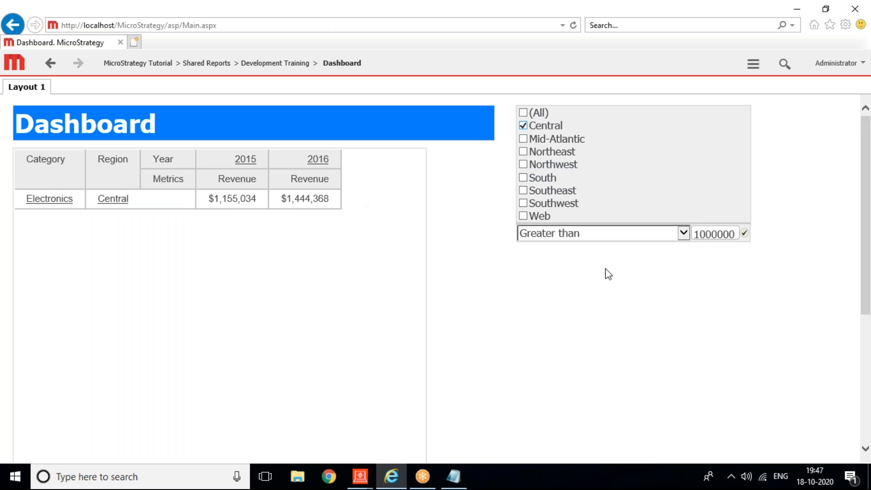
Step: Change the Revenue condition to Less than 500000 and apply it
left_click(570, 235)
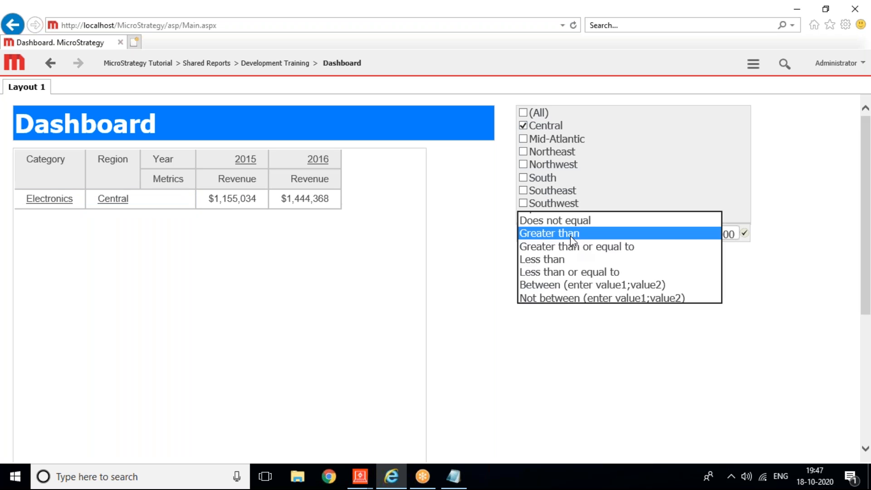
left_click(557, 260)
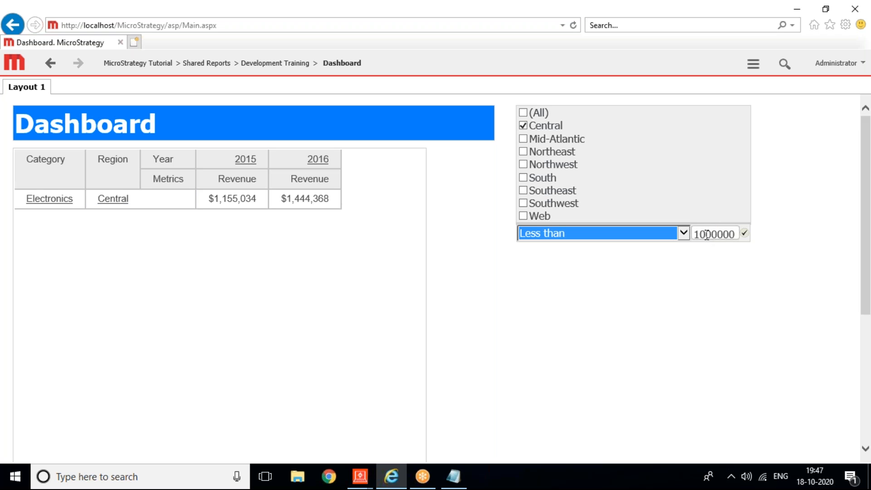
double_click(708, 234)
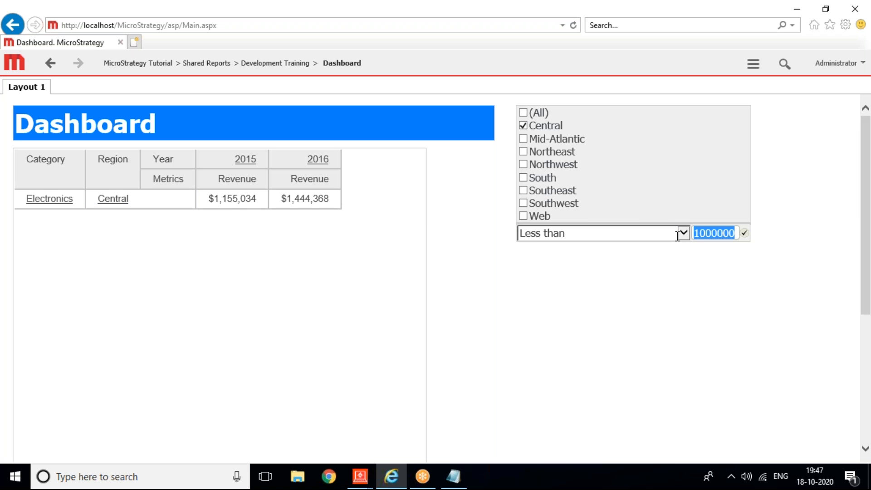
type("500000")
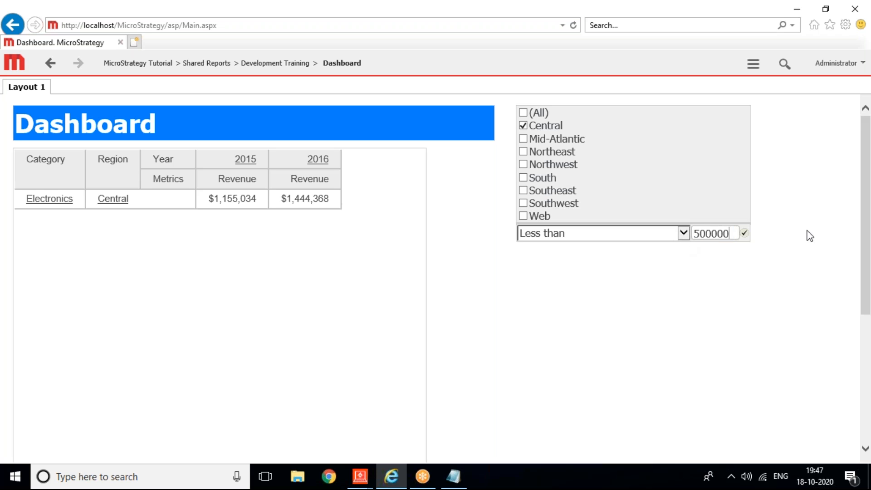
left_click(743, 234)
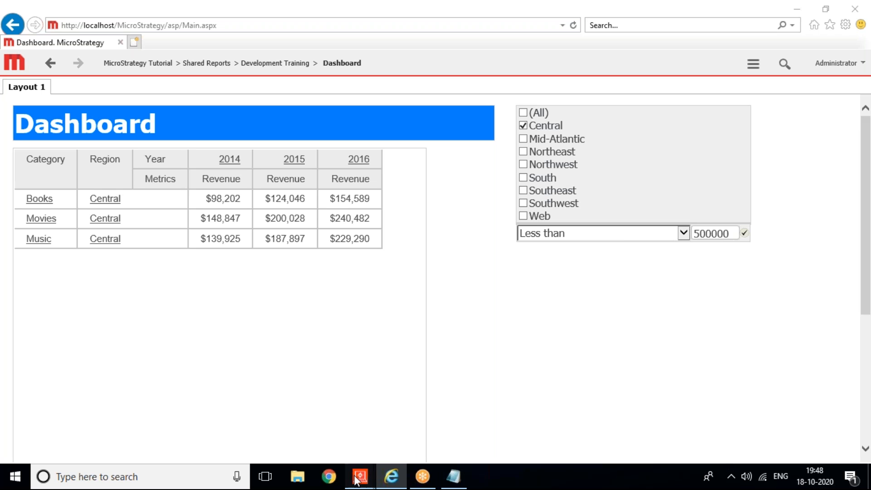
Step: Add a Layout 2 from 01 Blank Dashboard, delete its panel stack, and show the Datasets pane
mouse_move(357, 480)
left_click(425, 398)
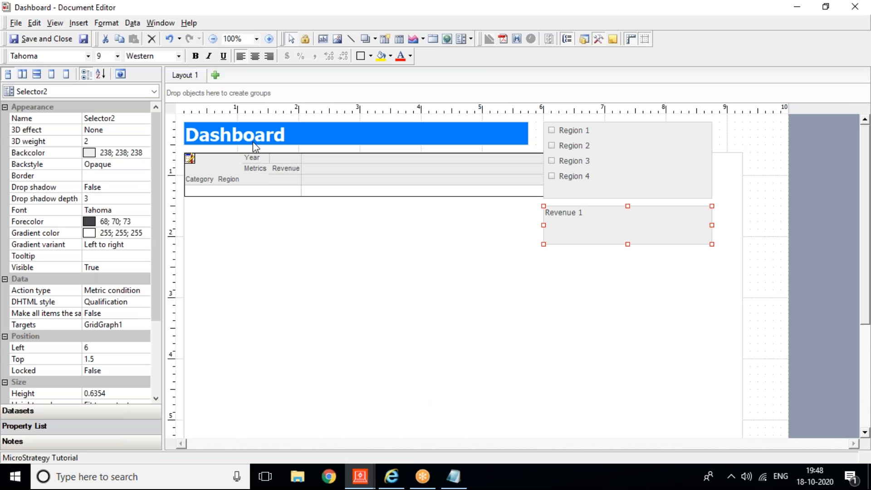
left_click(217, 77)
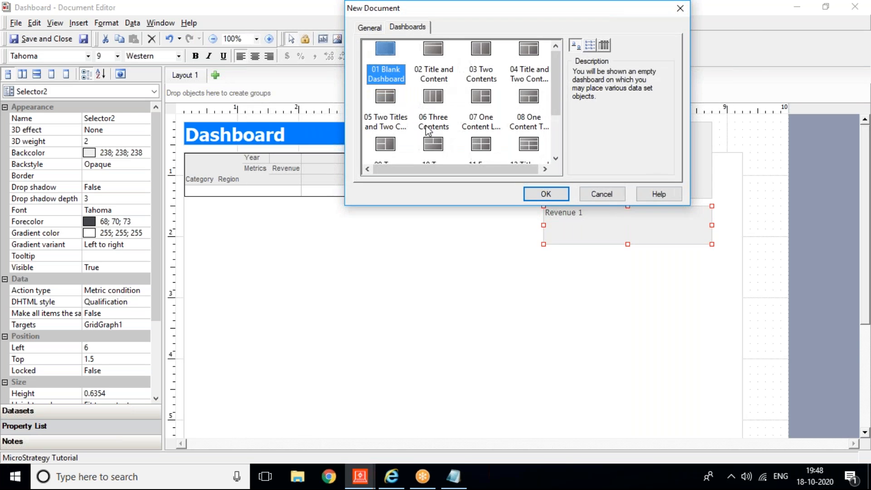
left_click(545, 194)
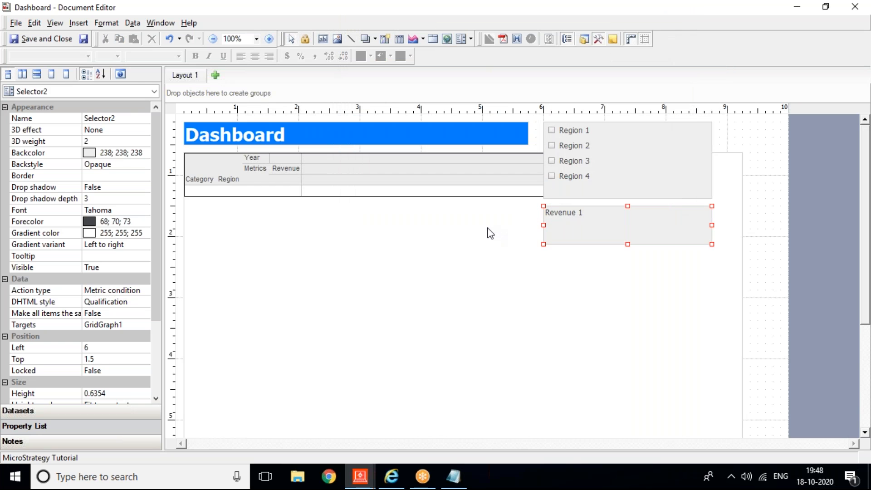
key("Delete")
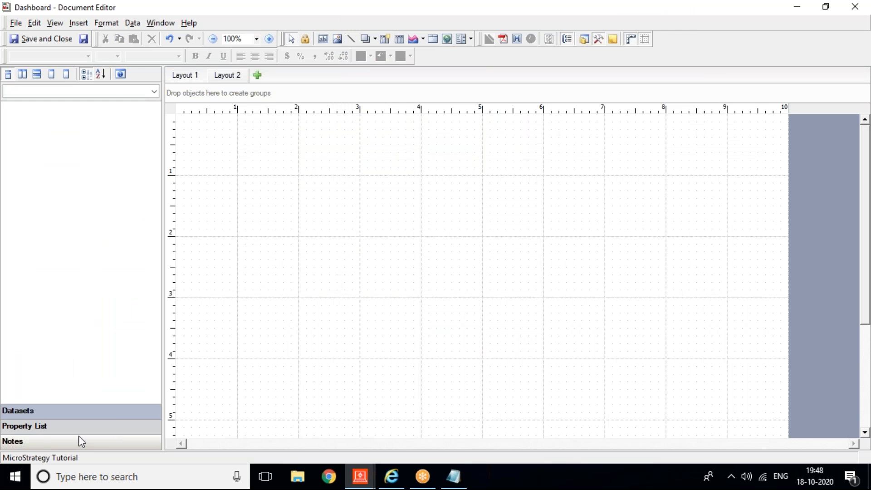
left_click(26, 410)
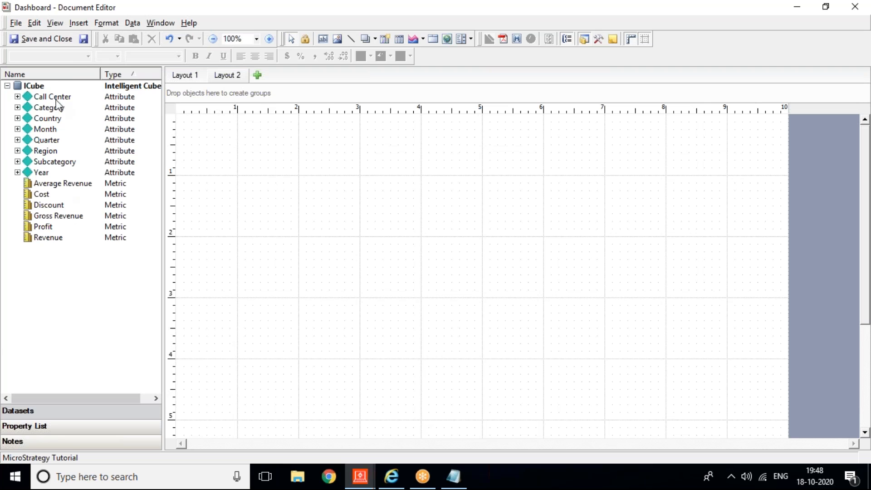
Step: Insert a grid on Layout 2 with Region by Average Revenue, Discount, Gross Revenue, Profit and Revenue
left_click(77, 24)
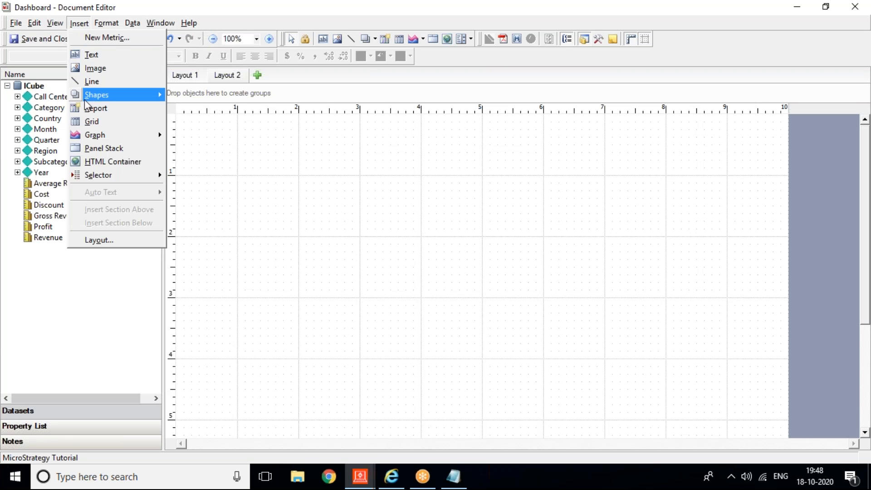
left_click(98, 121)
left_click_drag(192, 145, 748, 421)
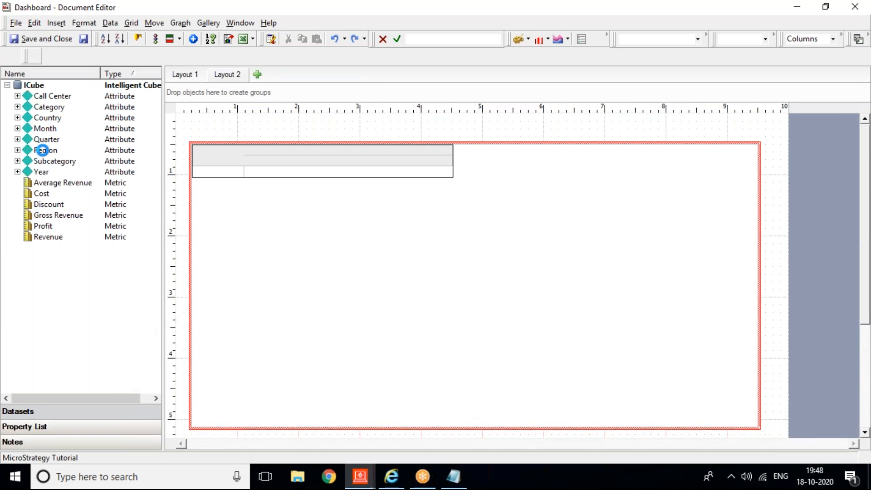
left_click_drag(45, 151, 215, 175)
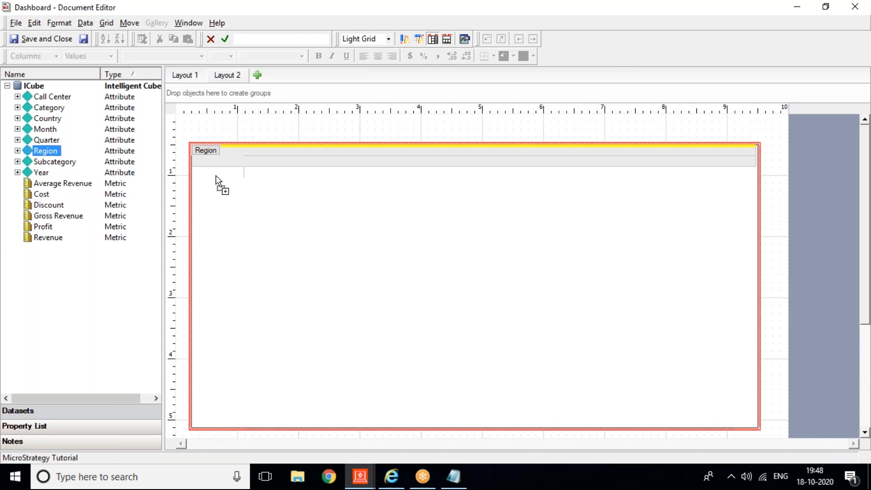
left_click_drag(57, 183, 275, 162)
left_click_drag(56, 205, 300, 168)
left_click(66, 215)
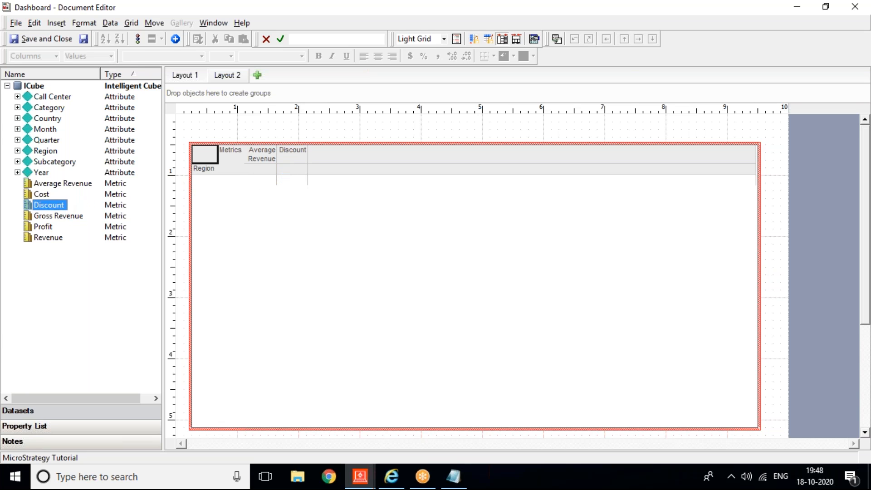
left_click_drag(66, 215, 361, 183)
left_click_drag(43, 230, 360, 201)
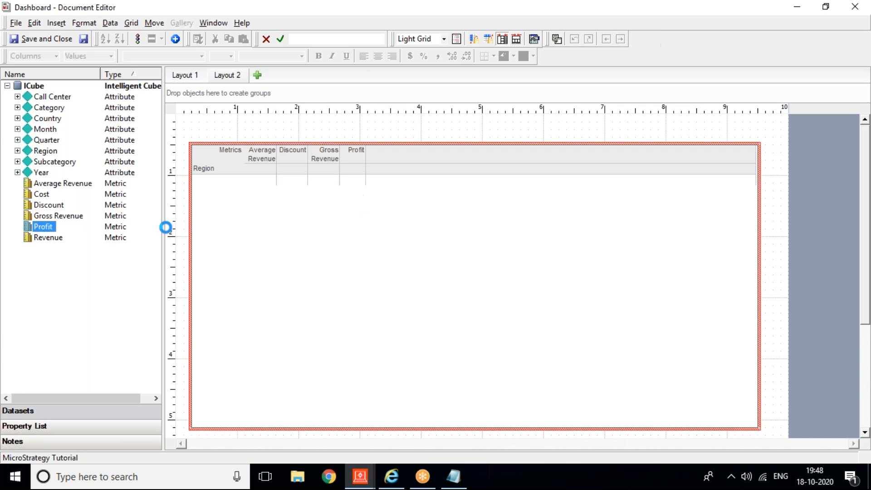
left_click_drag(53, 241, 367, 170)
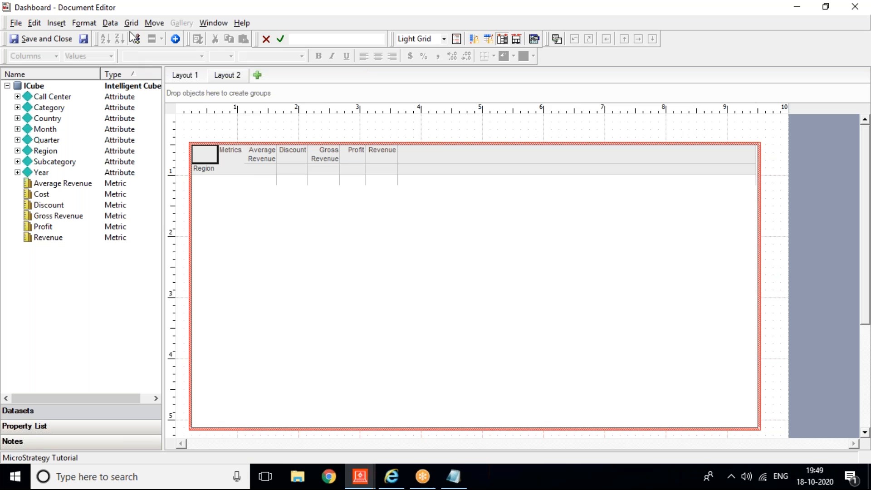
Step: Apply the green Accounting style to the grid, then bring up the selector types to insert
left_click(130, 26)
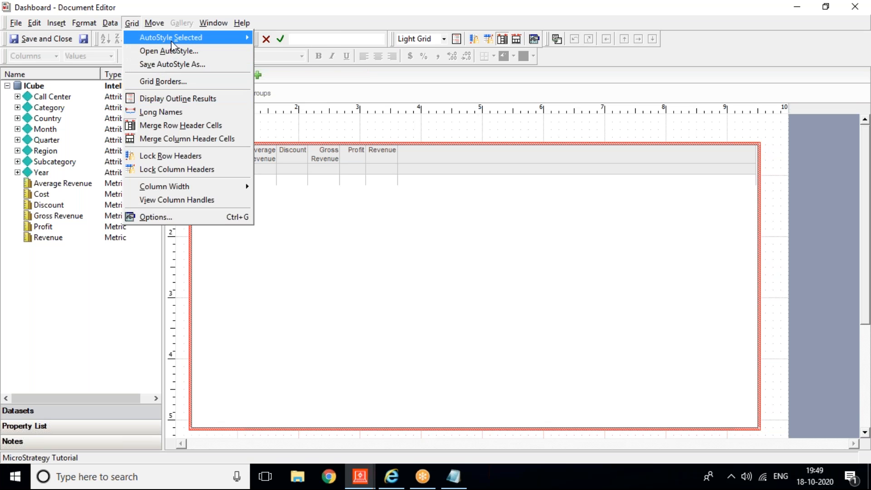
mouse_move(170, 40)
left_click(268, 37)
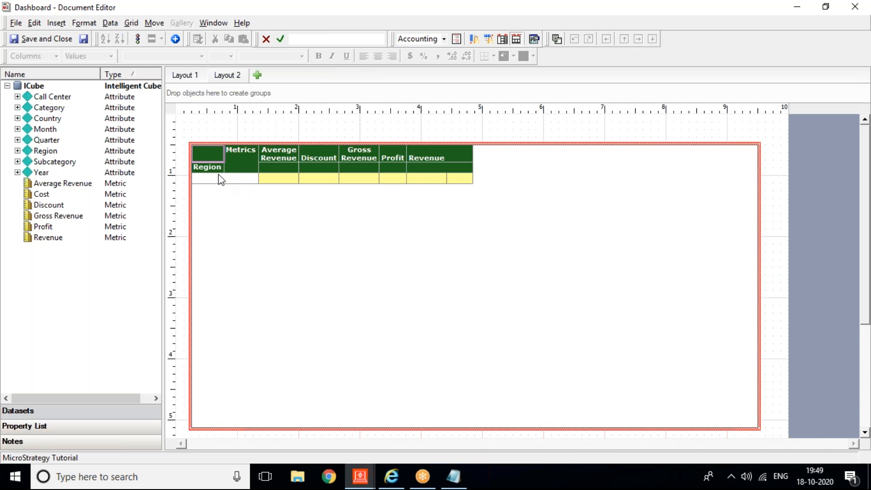
left_click(217, 124)
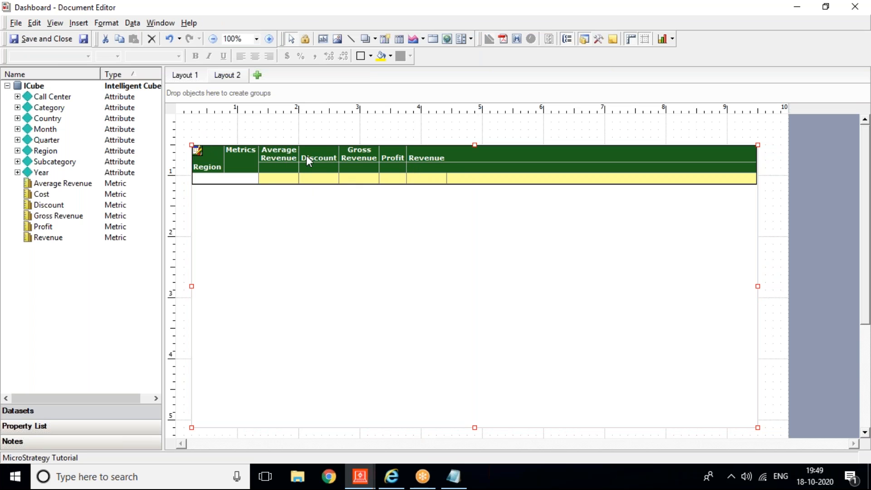
left_click(78, 22)
mouse_move(114, 175)
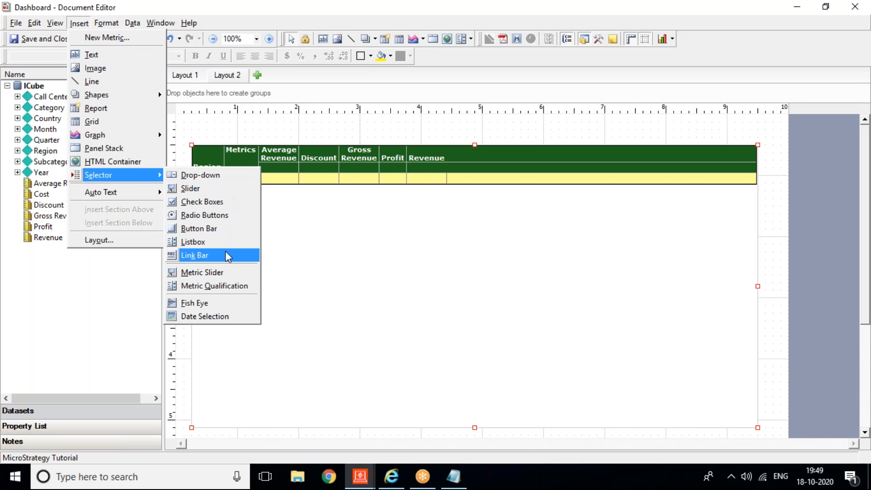
Step: Draw a Check Boxes selector above the grid and set its action type to Select metric
left_click(213, 205)
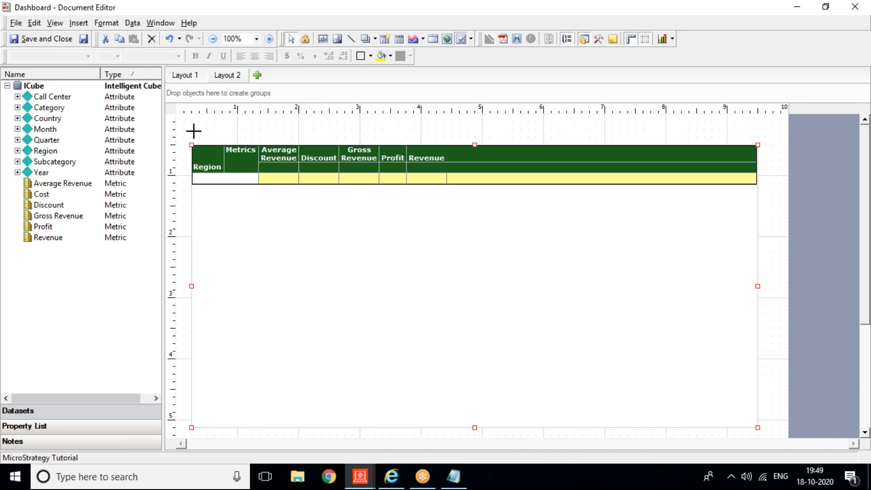
left_click_drag(191, 121, 674, 137)
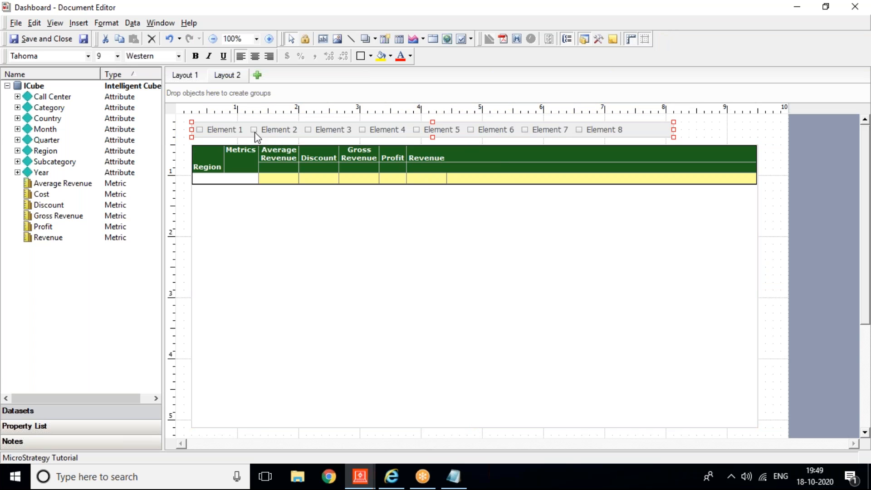
right_click(256, 136)
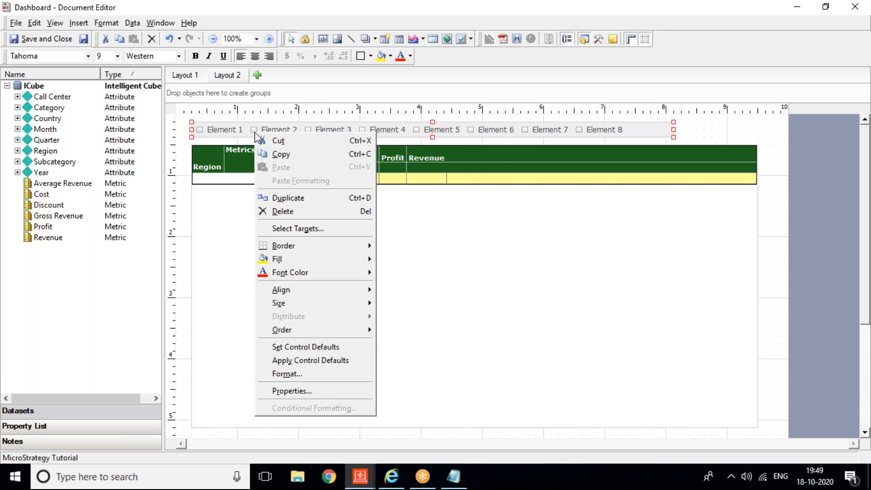
left_click(292, 390)
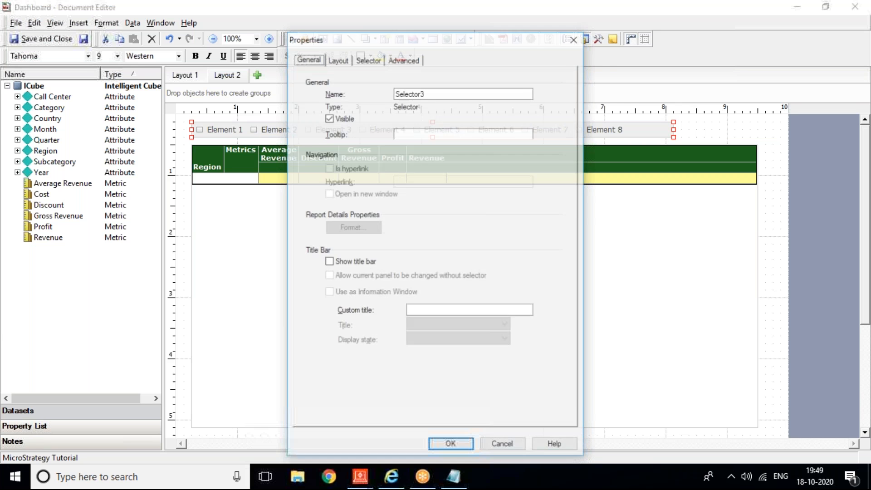
left_click(366, 59)
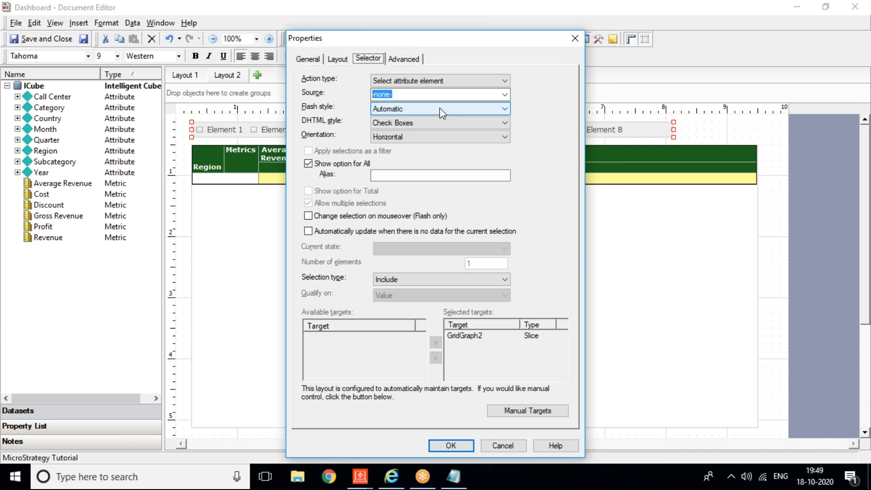
left_click(506, 82)
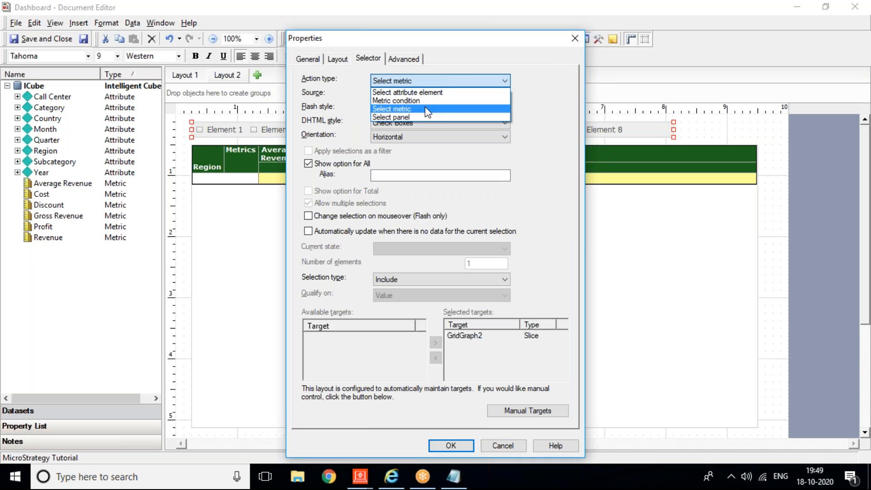
left_click(427, 109)
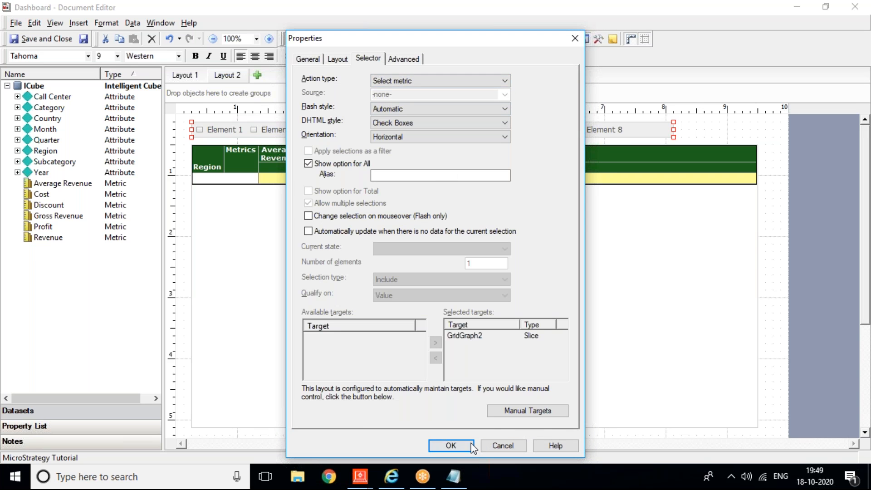
left_click(450, 445)
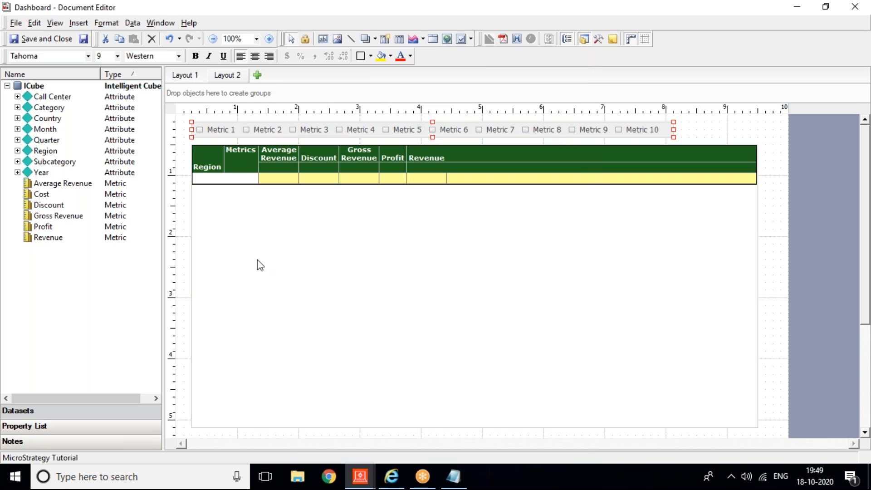
Step: Refresh the dashboard in Web, tick (All) in the metric selector, and refresh again
left_click(392, 476)
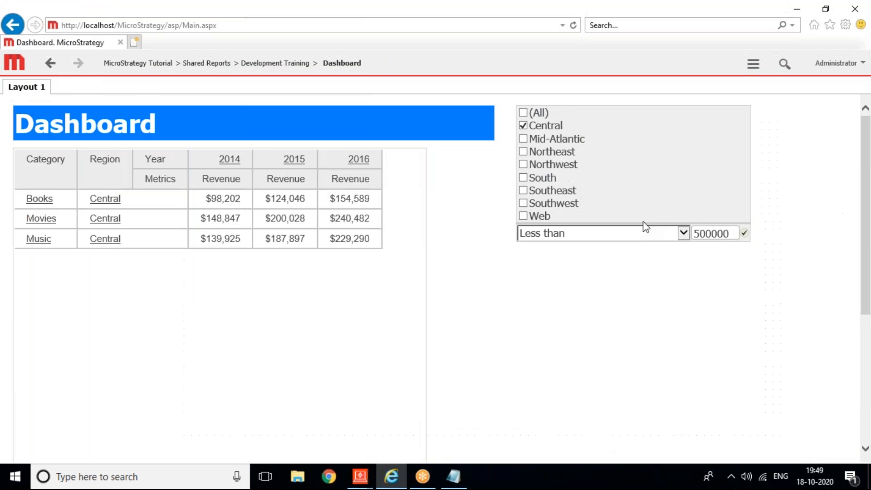
left_click(753, 65)
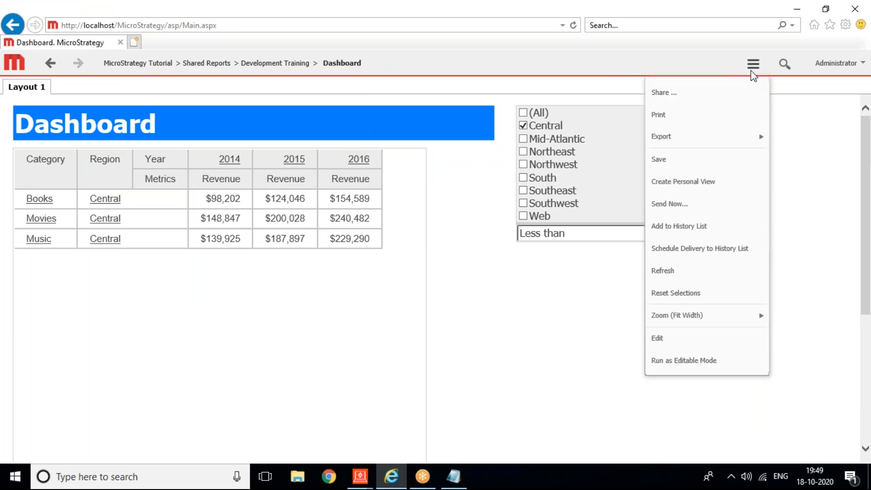
left_click(679, 272)
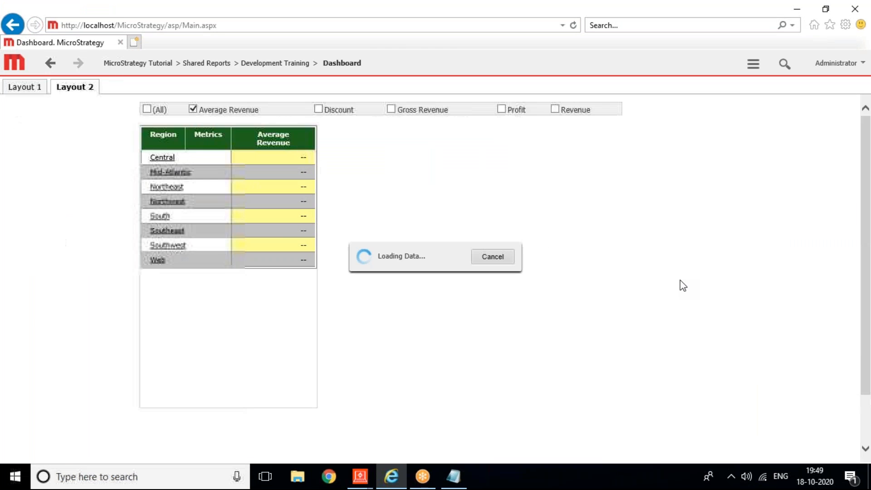
left_click(30, 112)
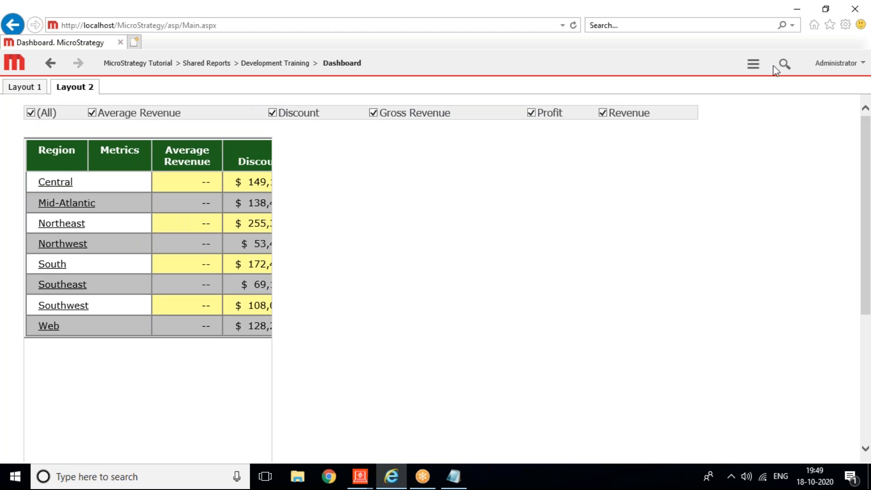
left_click(753, 66)
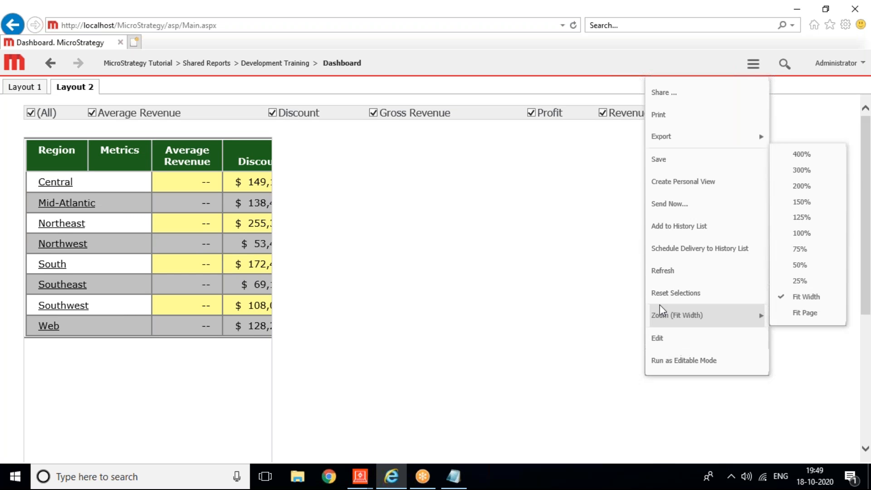
left_click(659, 274)
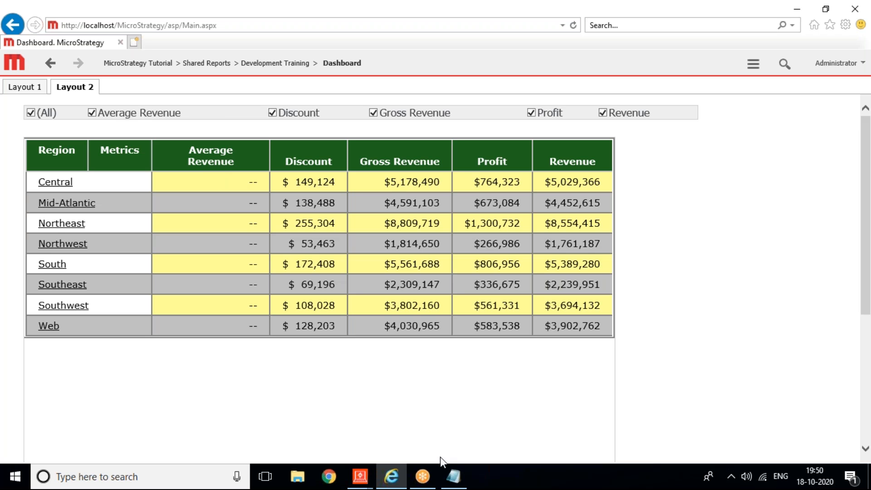
Step: Drag the Cost metric into the Layout 2 region grid
mouse_move(369, 477)
left_click(428, 412)
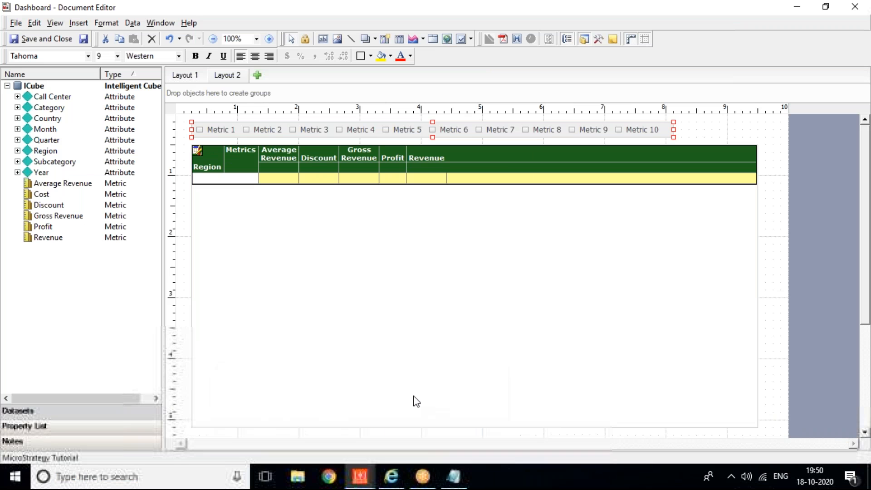
left_click(197, 150)
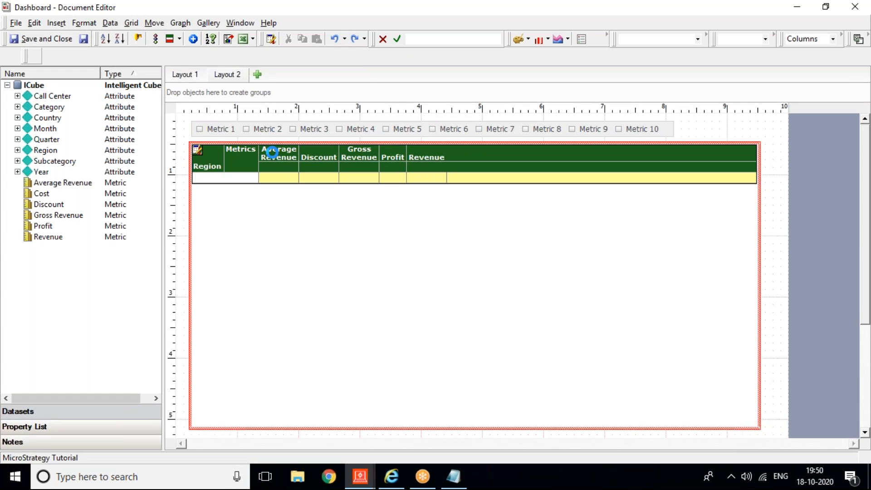
left_click(273, 153)
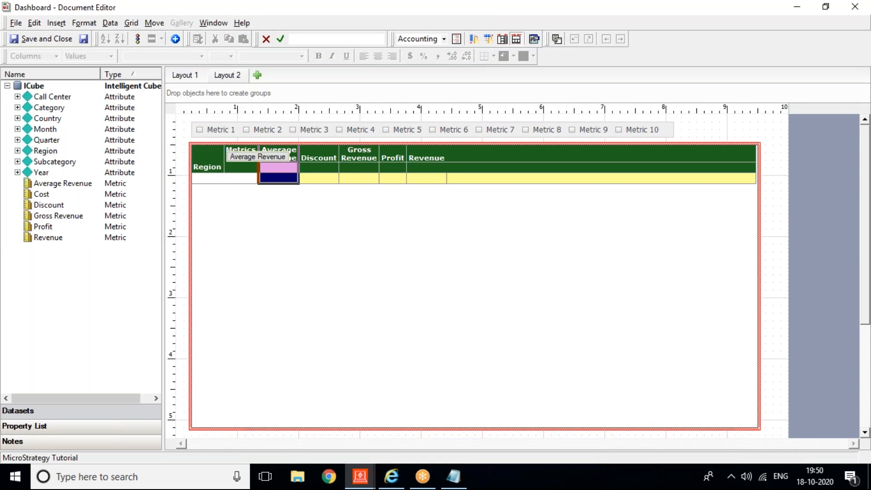
left_click_drag(42, 194, 271, 212)
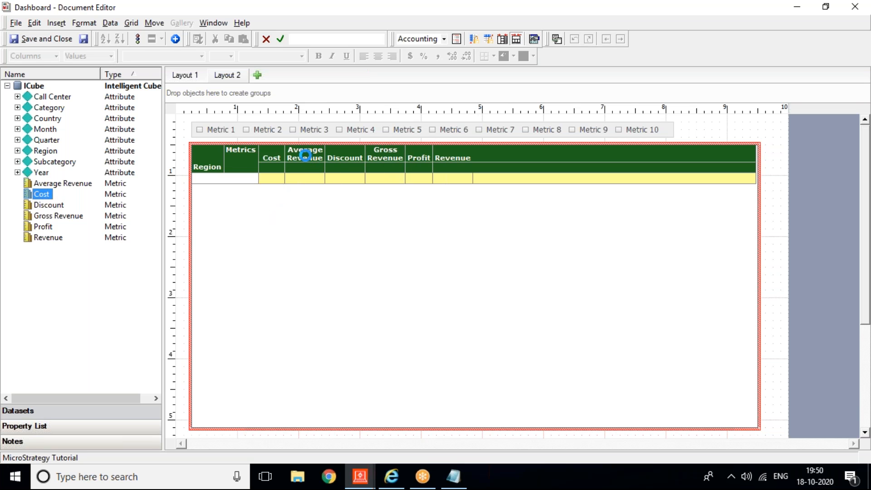
Step: Remove Average Revenue from the grid, confirming with Yes, and go back to the browser
right_click(305, 156)
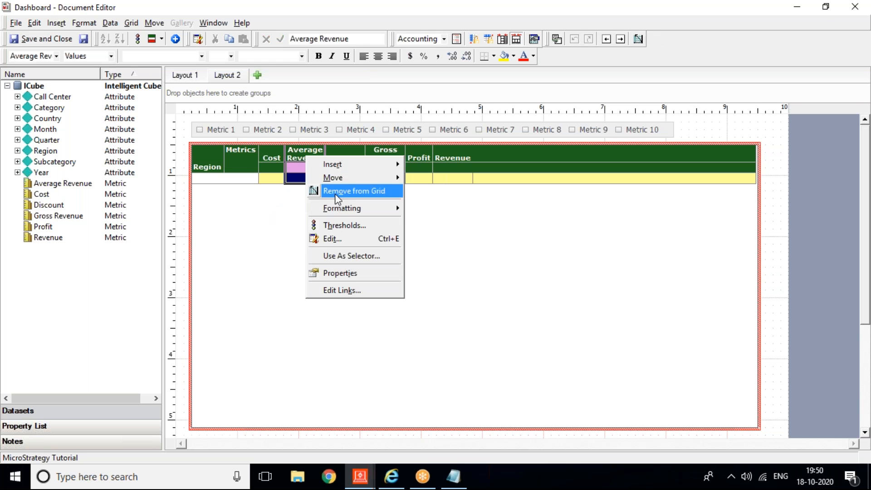
left_click(336, 191)
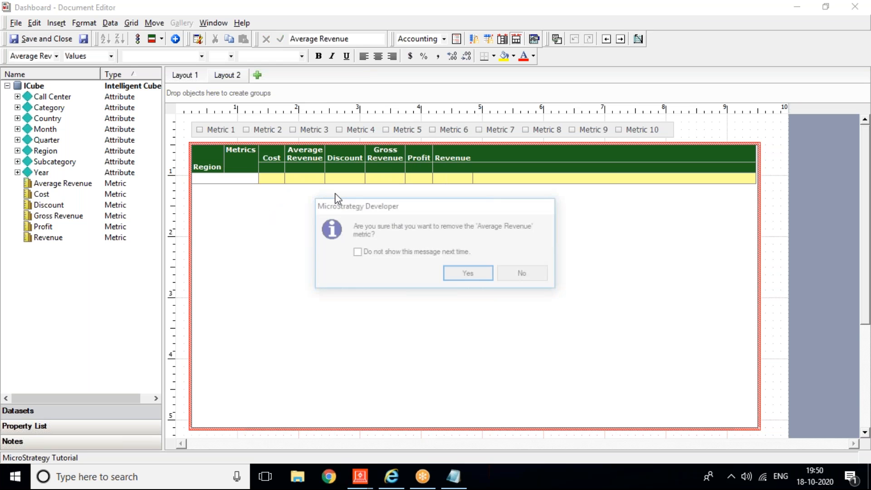
left_click(467, 275)
left_click(771, 136)
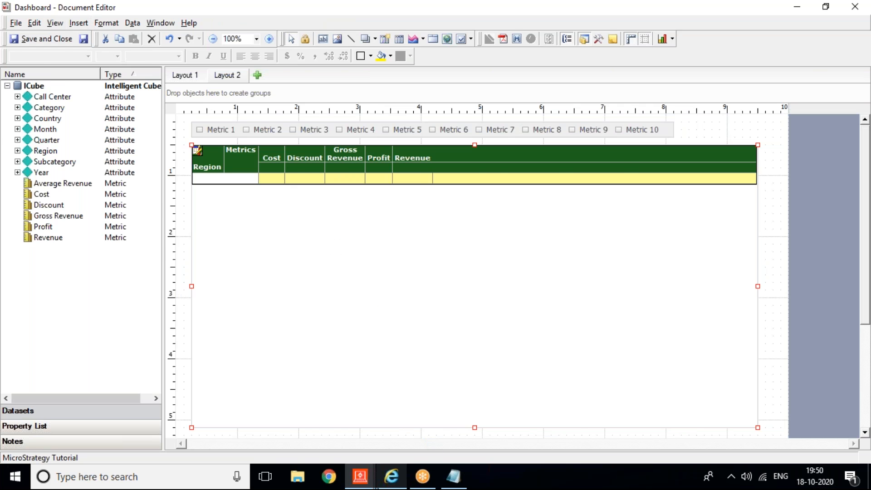
left_click(391, 476)
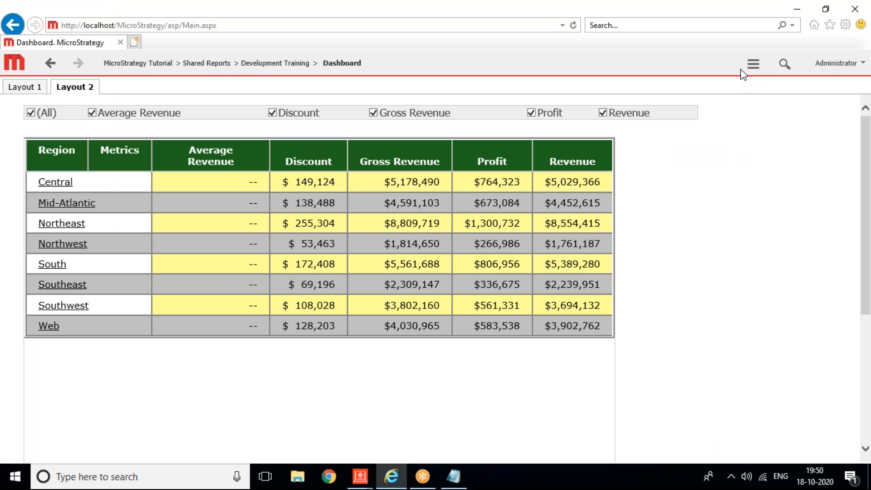
Step: Refresh the dashboard, tick only Cost and Discount in the selector, then return to the Document Editor
left_click(752, 64)
left_click(707, 276)
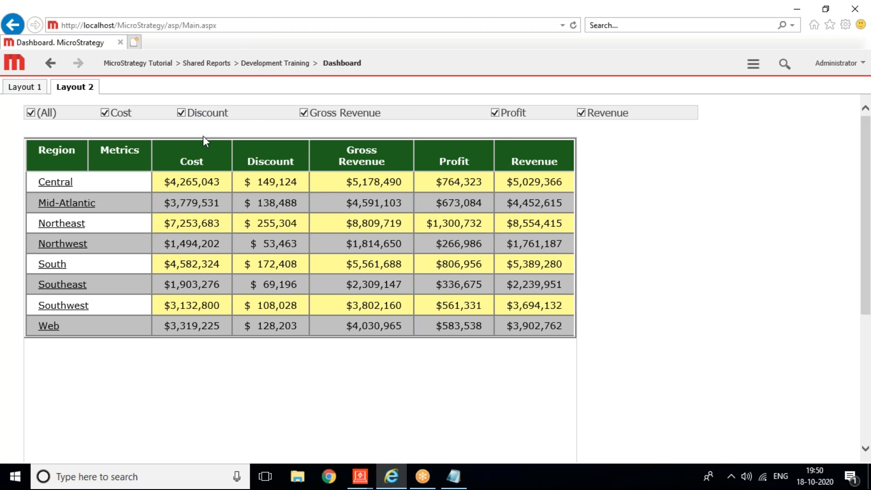
left_click(31, 114)
left_click(104, 113)
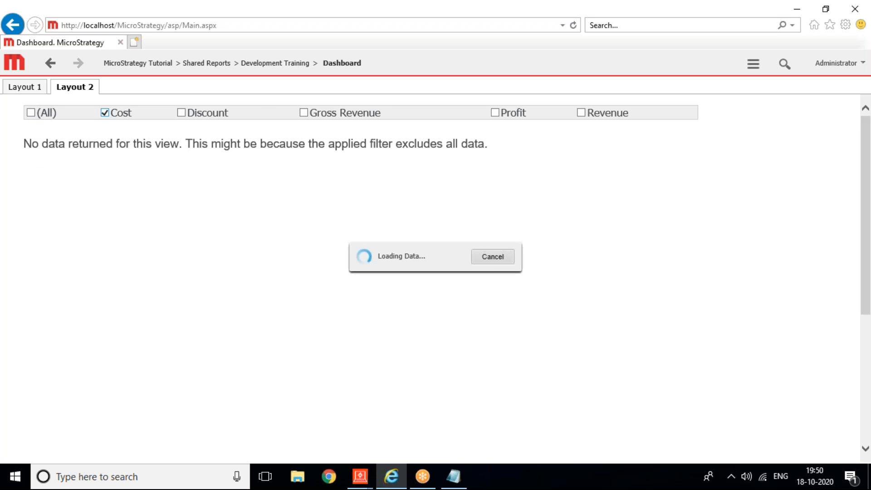
left_click(181, 112)
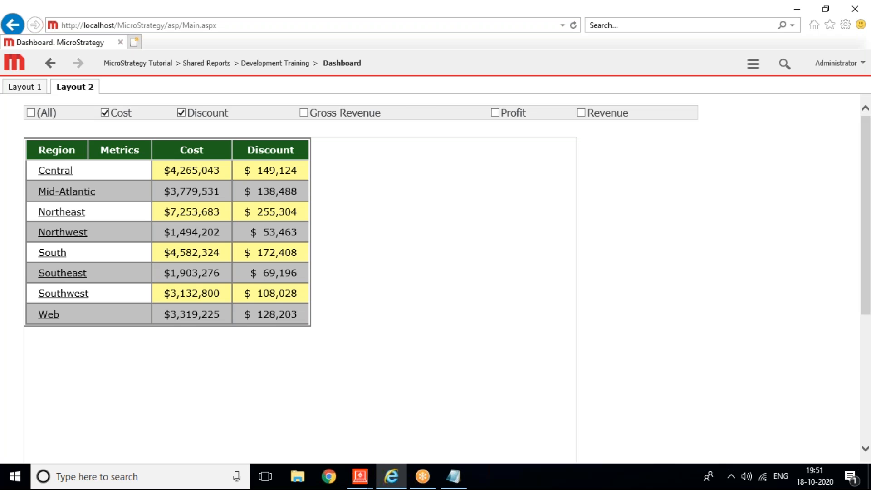
left_click(359, 475)
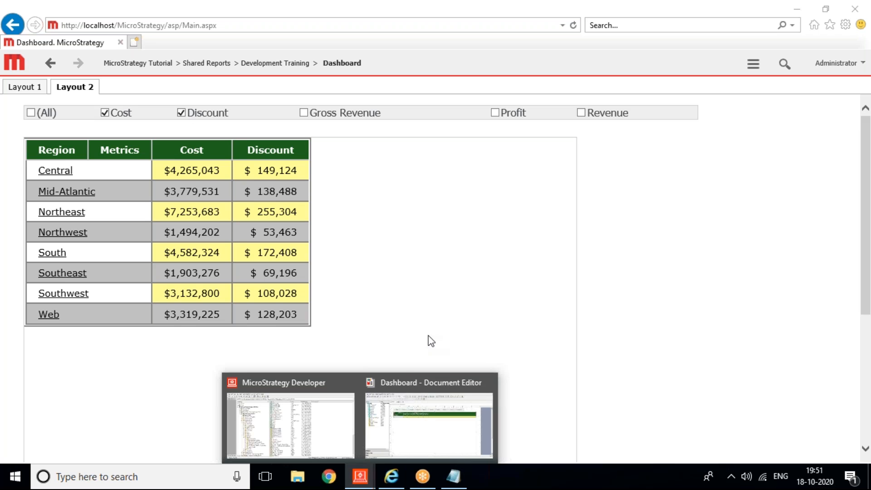
left_click(397, 399)
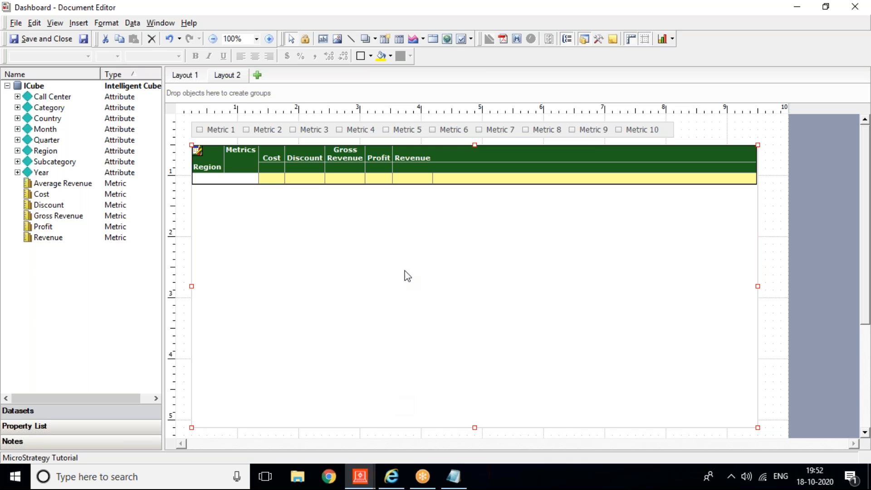
Step: Add a new 01 Blank Dashboard layout and draw a large panel stack across it
left_click(260, 78)
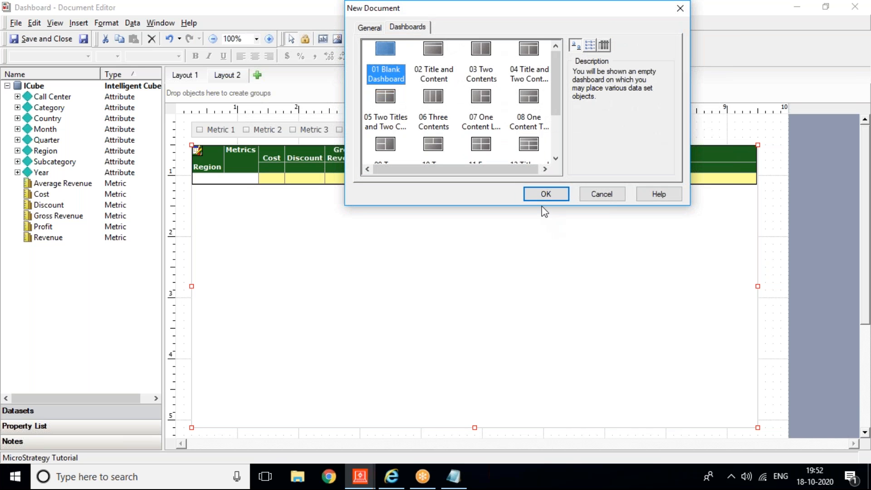
left_click(541, 195)
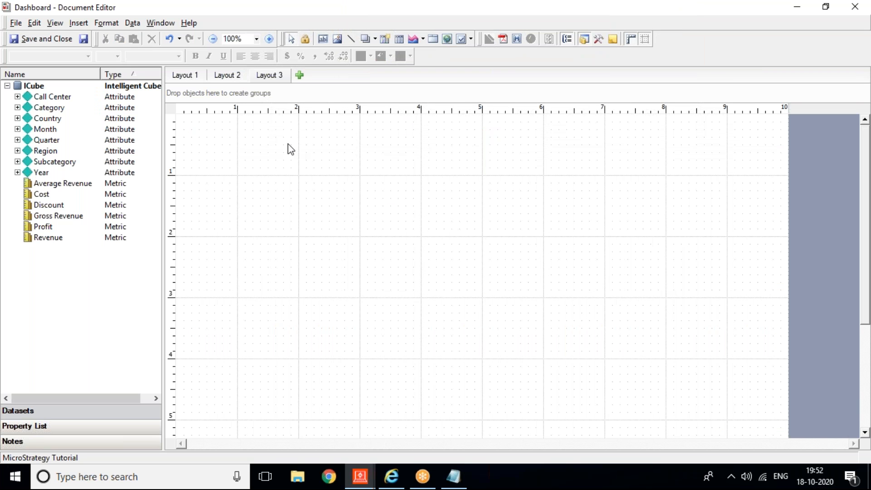
left_click(78, 25)
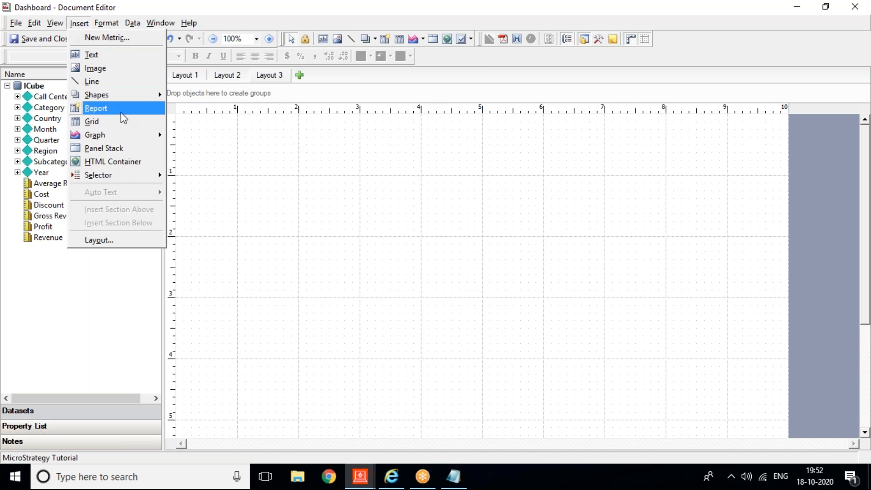
left_click(119, 151)
left_click_drag(199, 151, 758, 421)
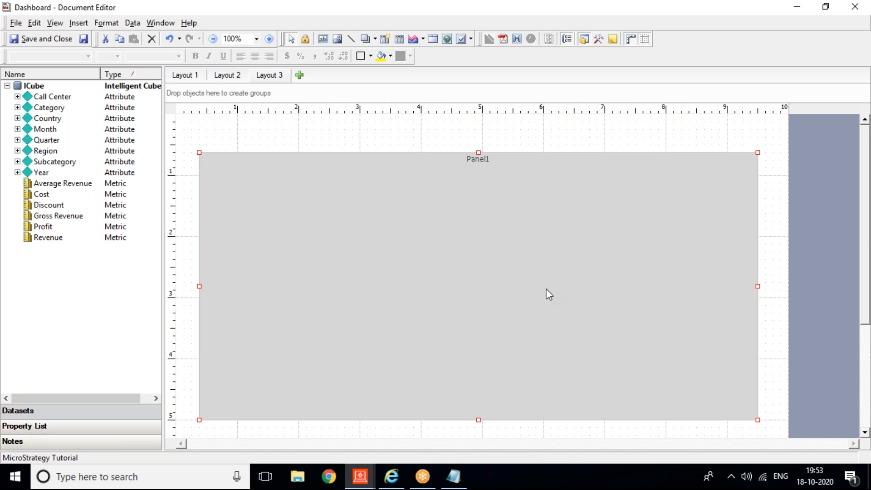
Step: Open the panel stack's Manage Panels settings
right_click(487, 170)
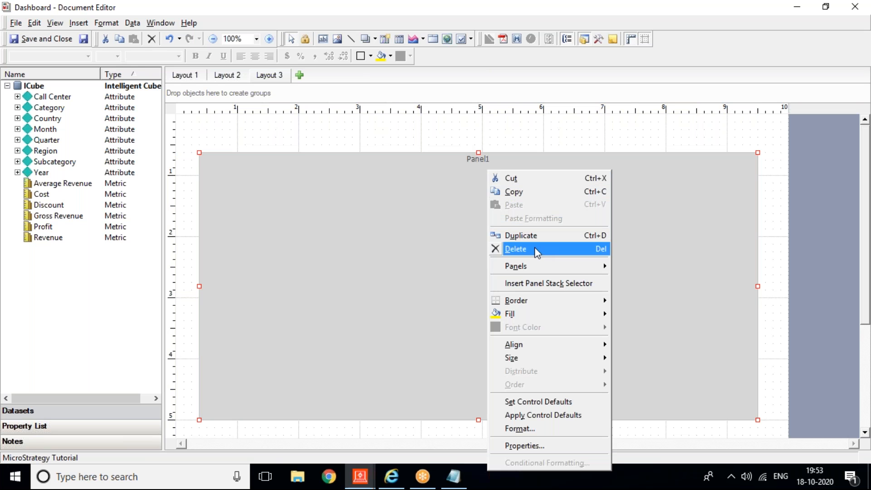
mouse_move(536, 265)
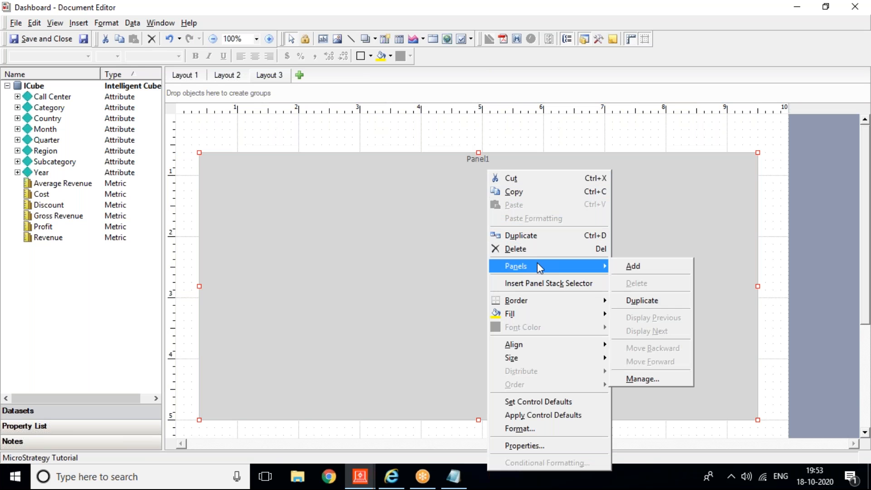
left_click(657, 373)
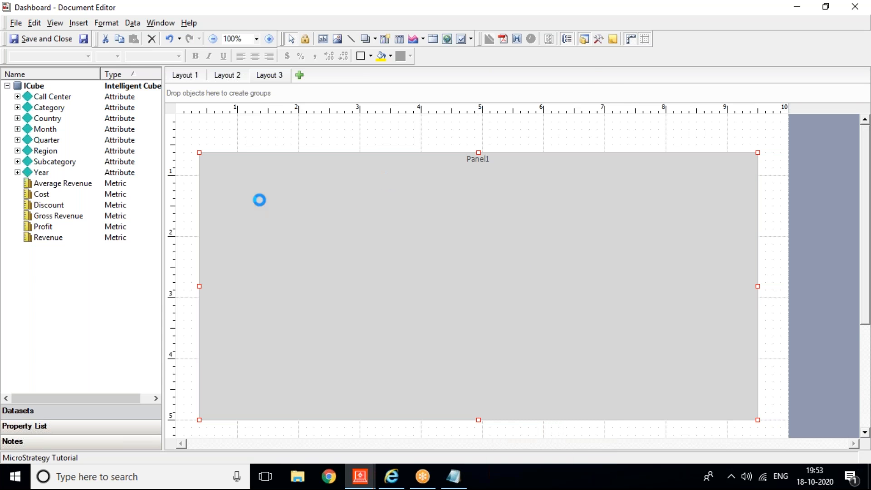
Step: Add two more panels to the panel stack
left_click(474, 89)
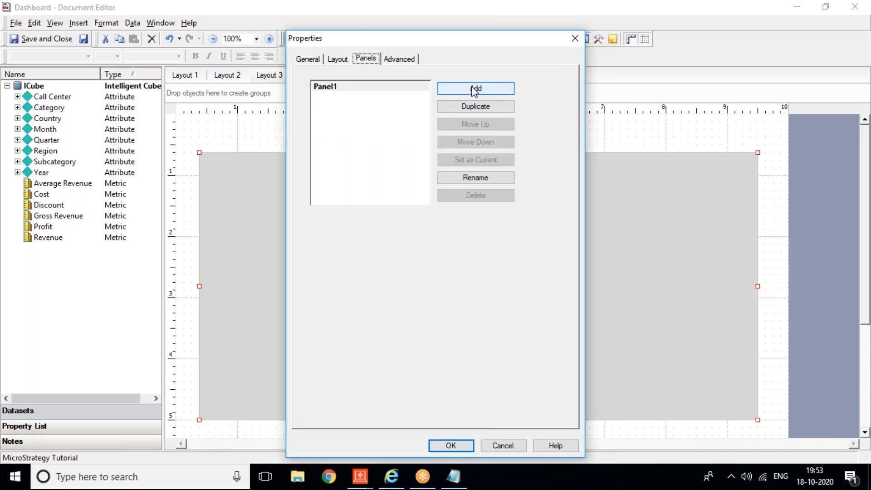
left_click(474, 89)
left_click(380, 170)
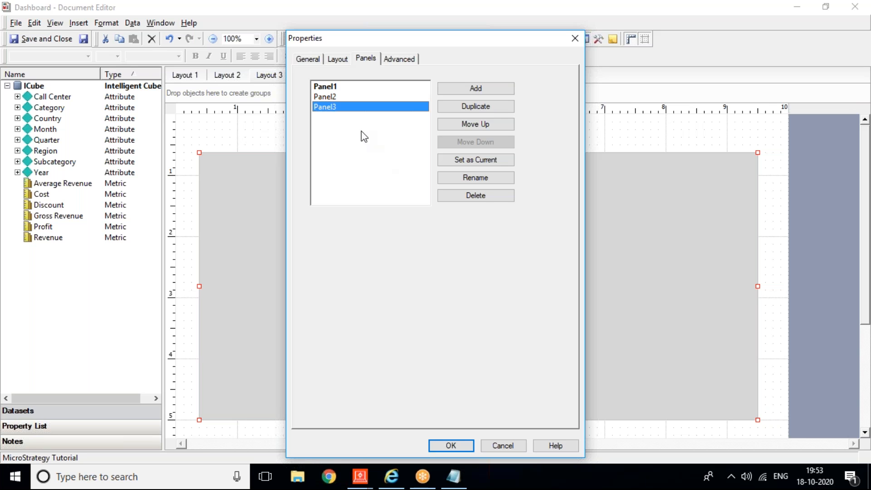
Step: Rename the panels First, Second and Third and apply the changes
left_click(328, 87)
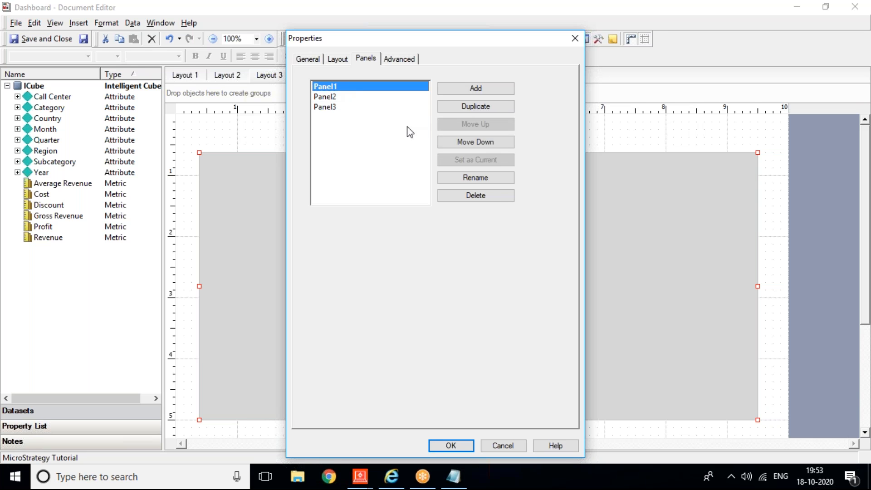
left_click(493, 180)
type("First")
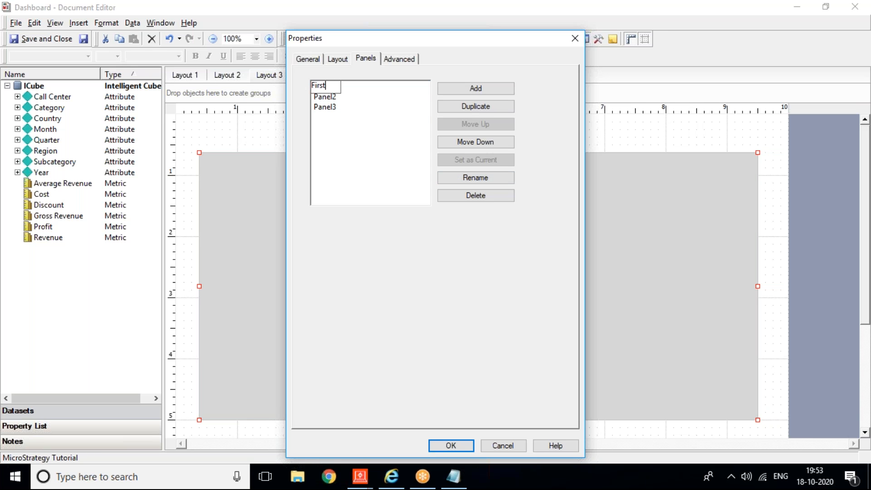
left_click(330, 96)
left_click(463, 179)
type("Second")
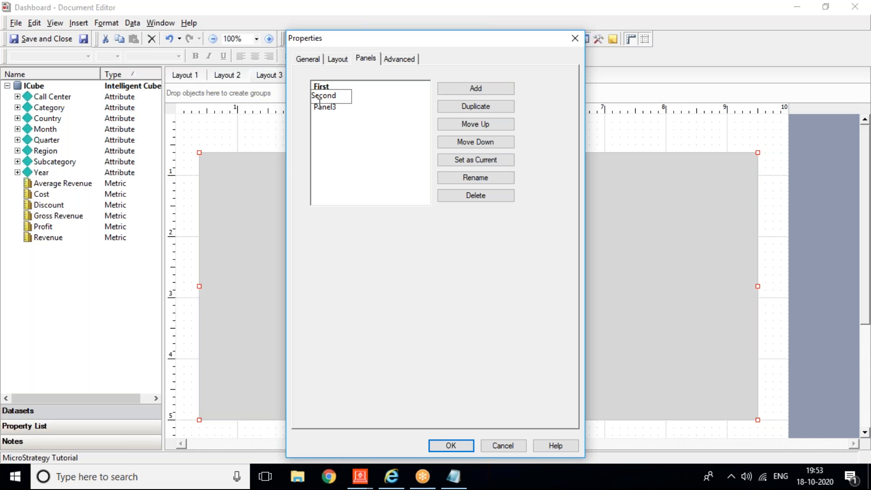
key("Return")
left_click(323, 109)
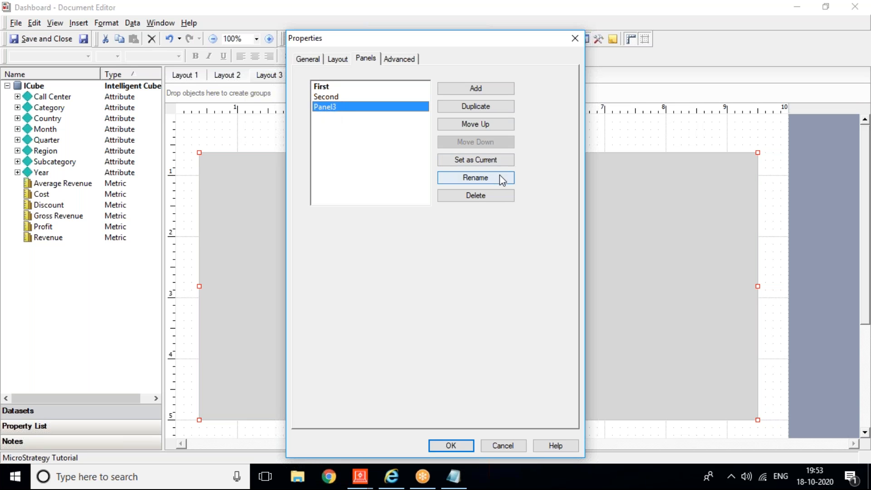
left_click(500, 175)
type("Third")
key("Return")
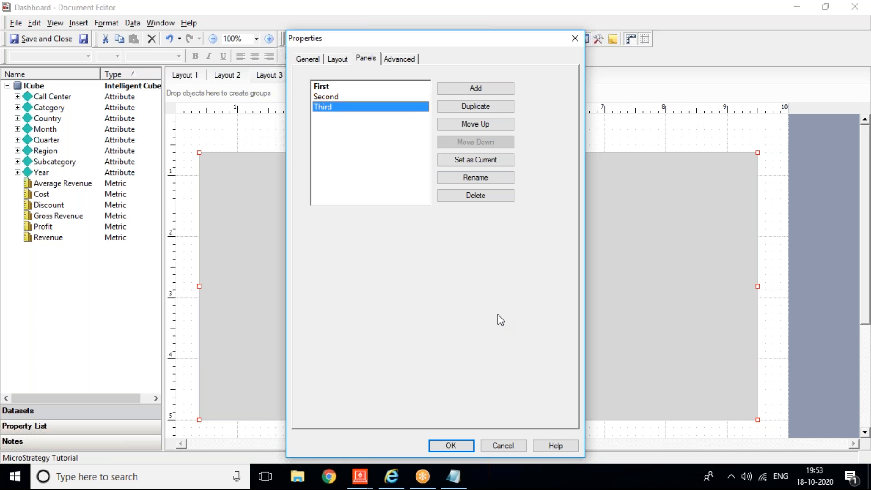
left_click(465, 444)
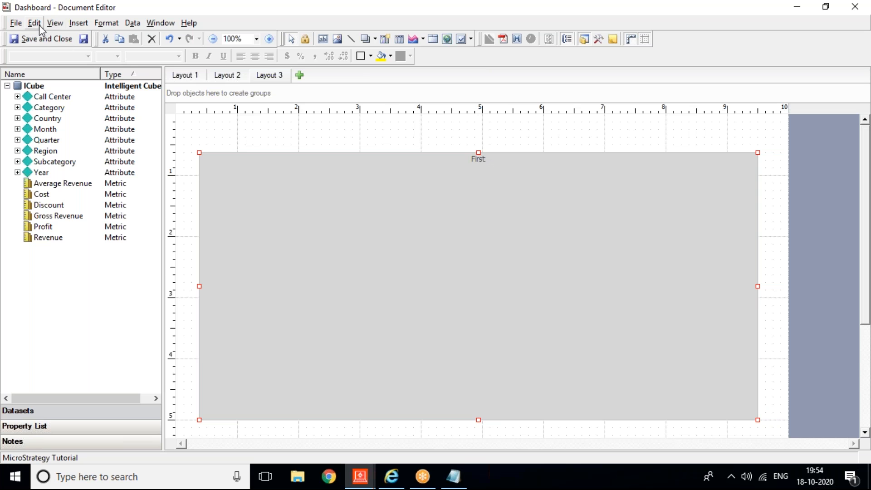
Step: Draw a grid on the First panel with Region in rows and the Discount metric
left_click(86, 24)
left_click(98, 120)
left_click_drag(269, 208, 559, 358)
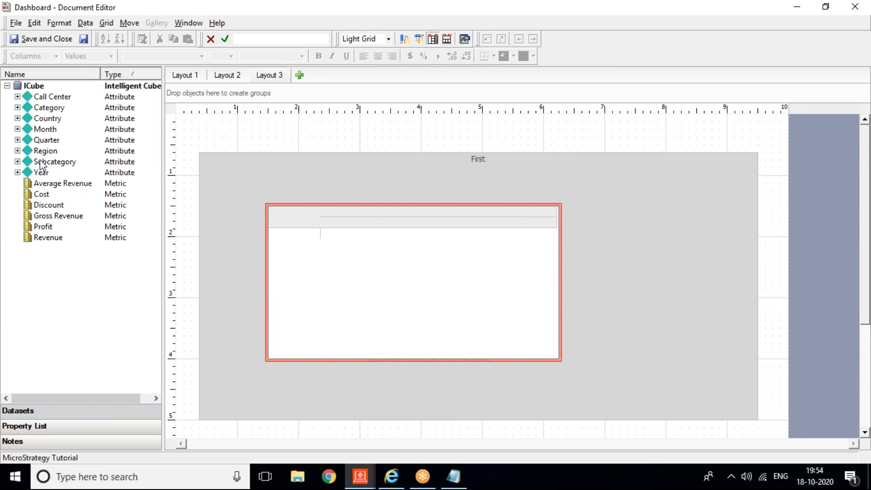
left_click_drag(40, 154, 344, 271)
left_click_drag(46, 205, 343, 235)
left_click_drag(372, 233, 395, 219)
left_click(602, 289)
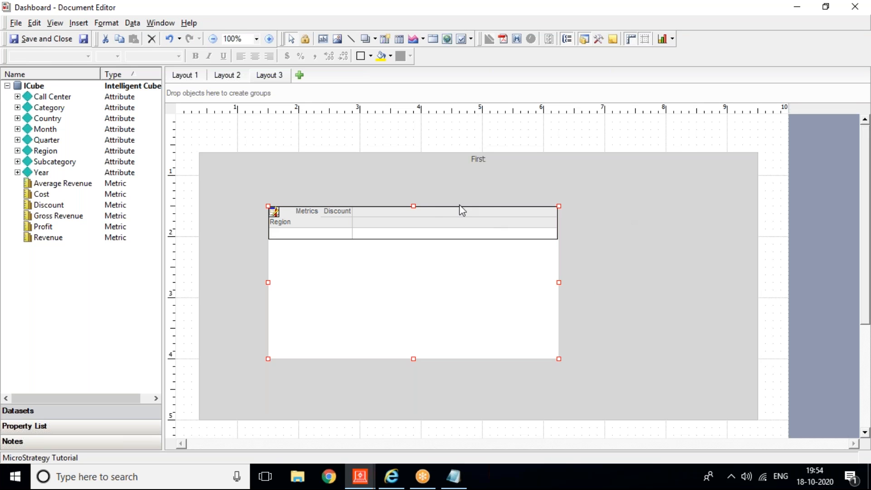
Step: Move the Discount grid into its final spot on the First panel
left_click_drag(428, 216, 457, 209)
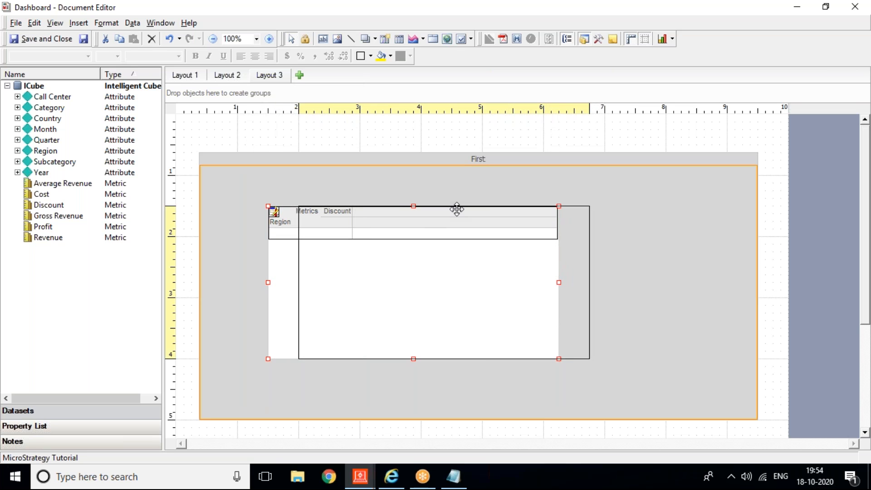
left_click_drag(457, 209, 455, 208)
left_click_drag(455, 208, 431, 142)
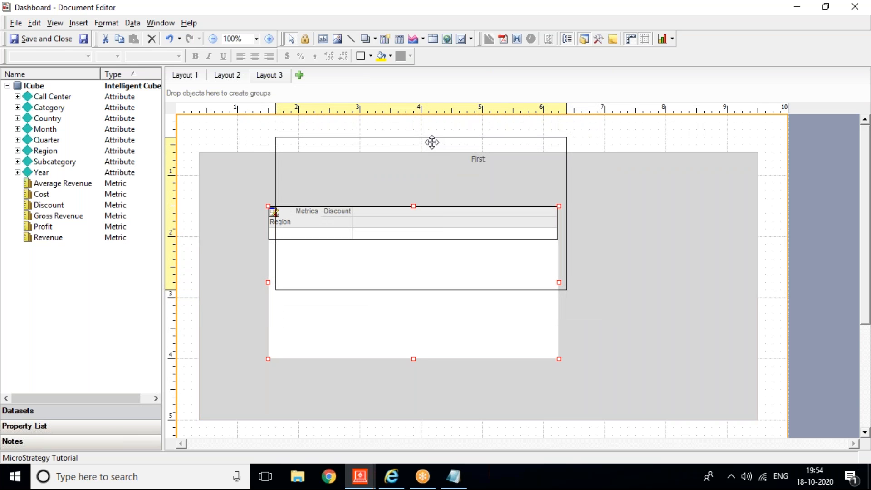
left_click_drag(432, 142, 457, 195)
left_click(646, 230)
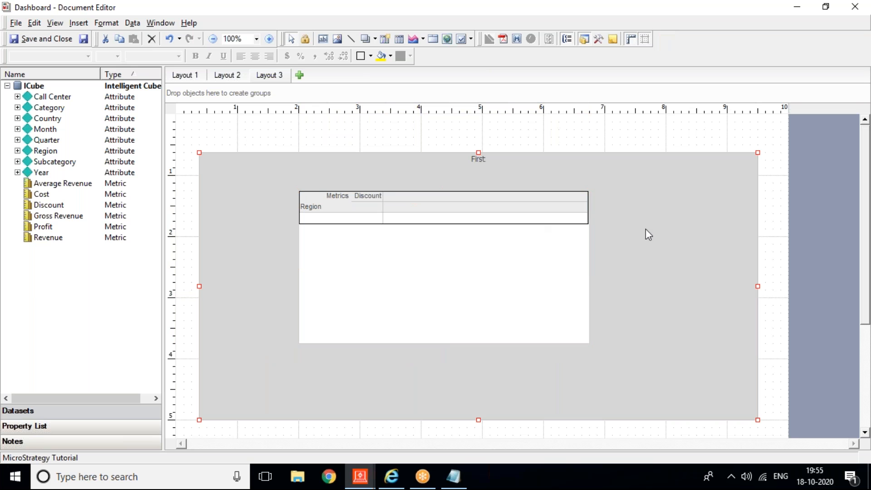
right_click(646, 229)
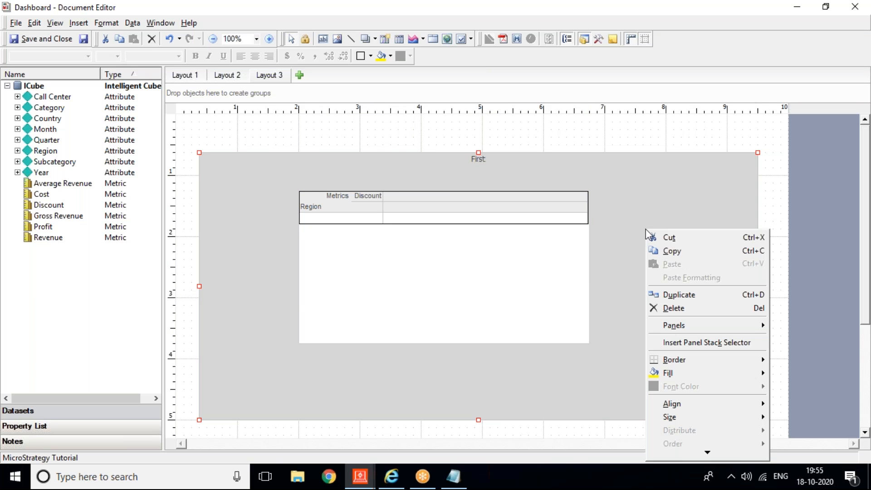
mouse_move(670, 322)
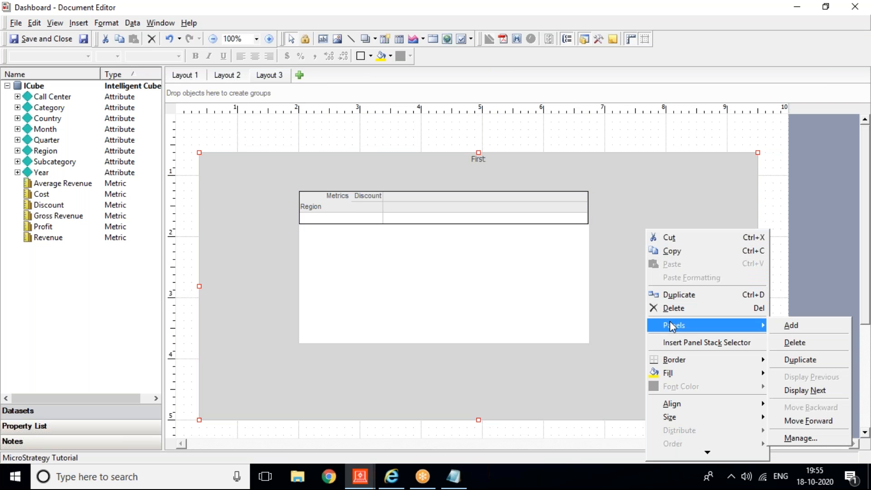
Step: Show the Second panel and place a 'Panel Navigation' text box near its top
left_click(816, 391)
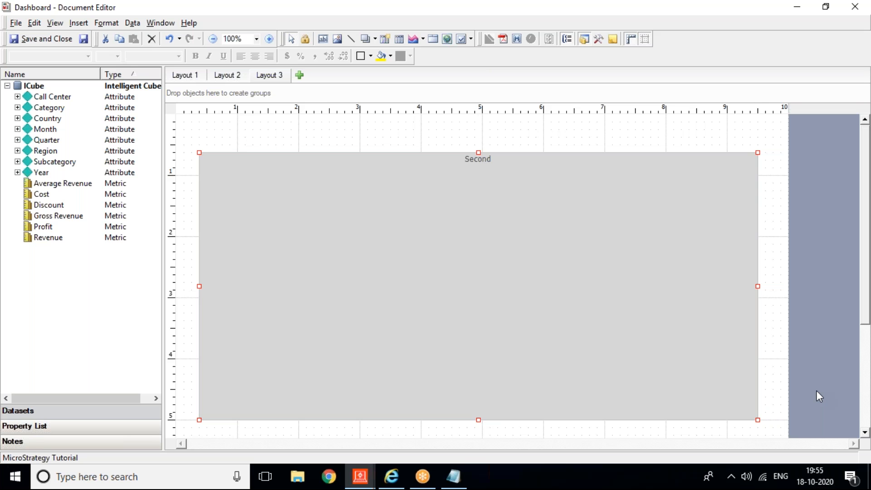
left_click(74, 24)
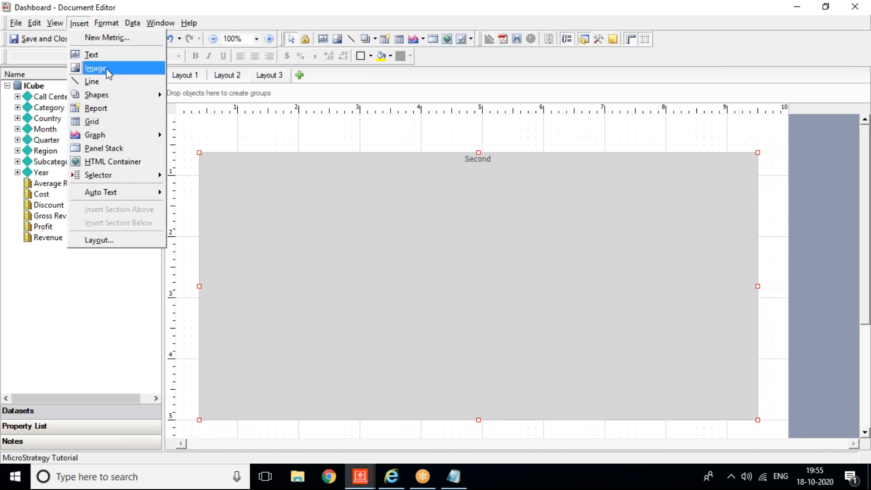
left_click(100, 56)
left_click_drag(275, 236, 658, 320)
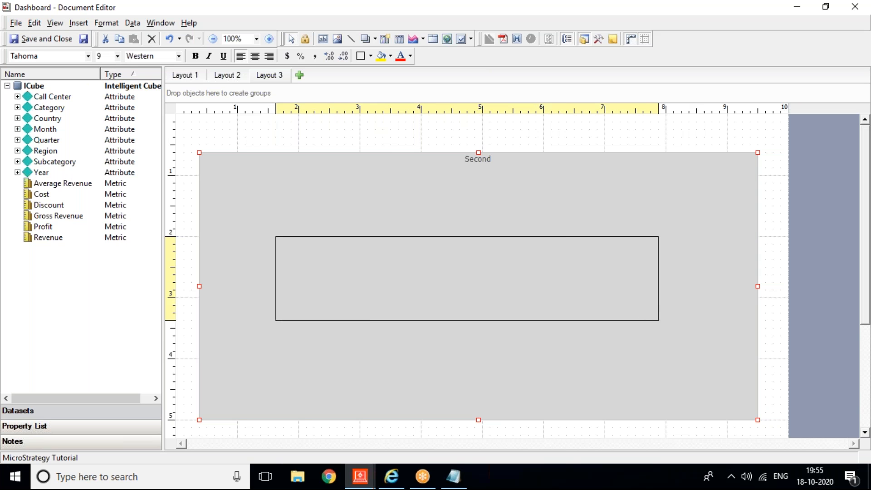
type("Panel Nav")
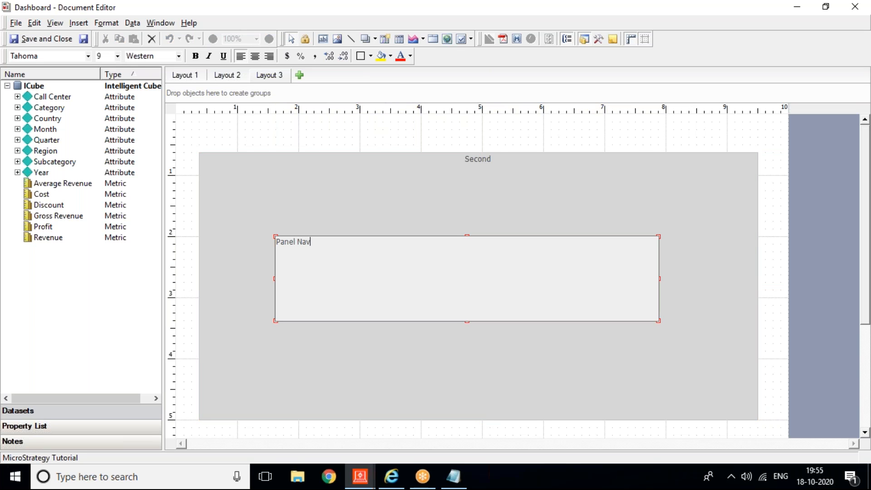
type("igation")
left_click(586, 177)
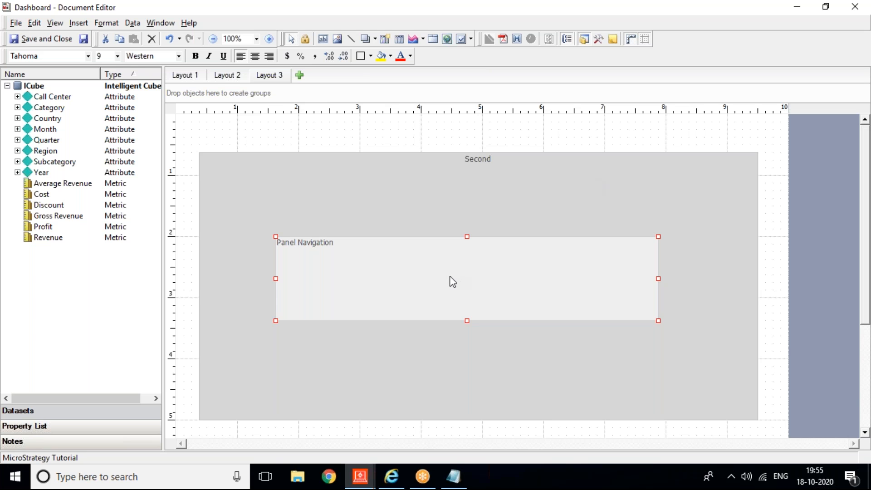
left_click_drag(446, 259, 438, 242)
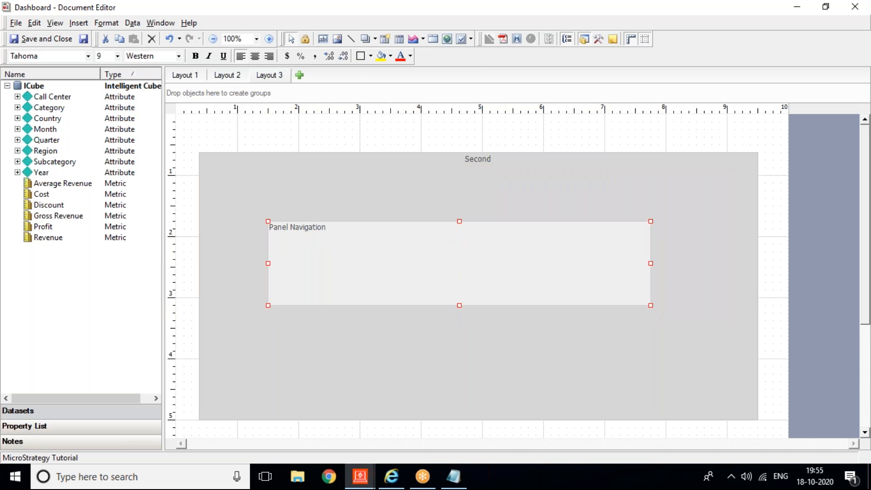
right_click(694, 226)
mouse_move(737, 324)
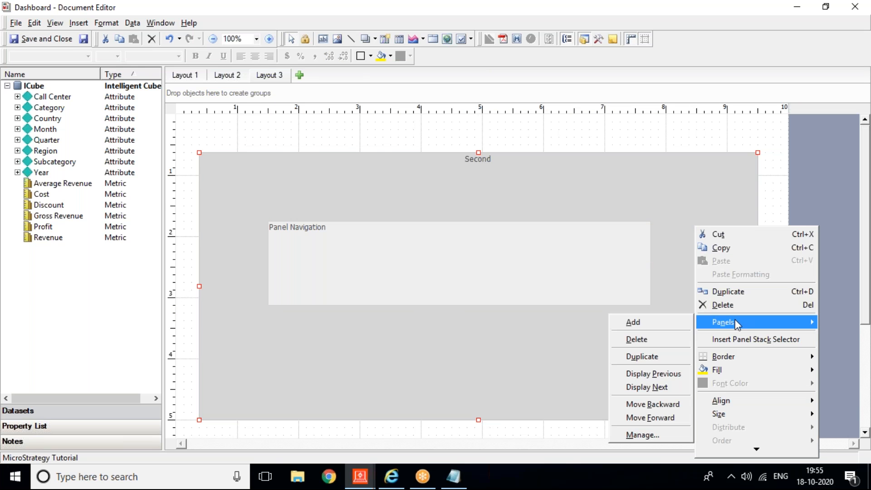
Step: Show the Third panel and add a grid of Region against Revenue
left_click(654, 383)
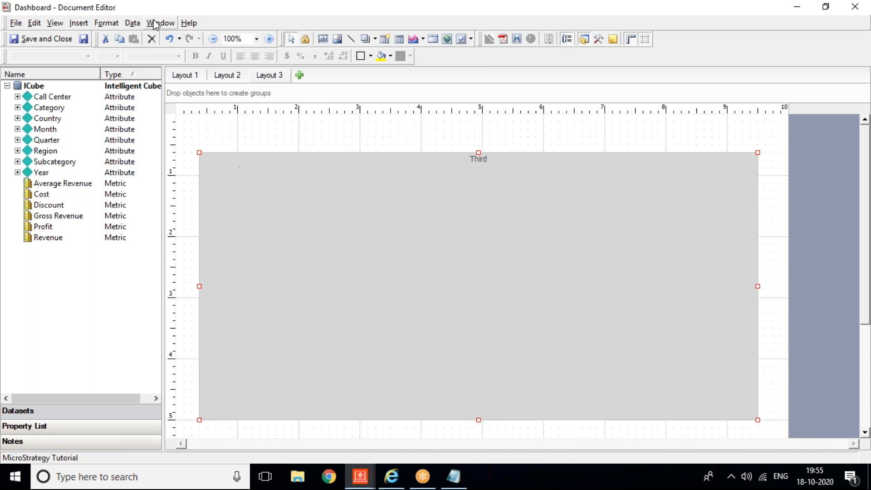
left_click(79, 24)
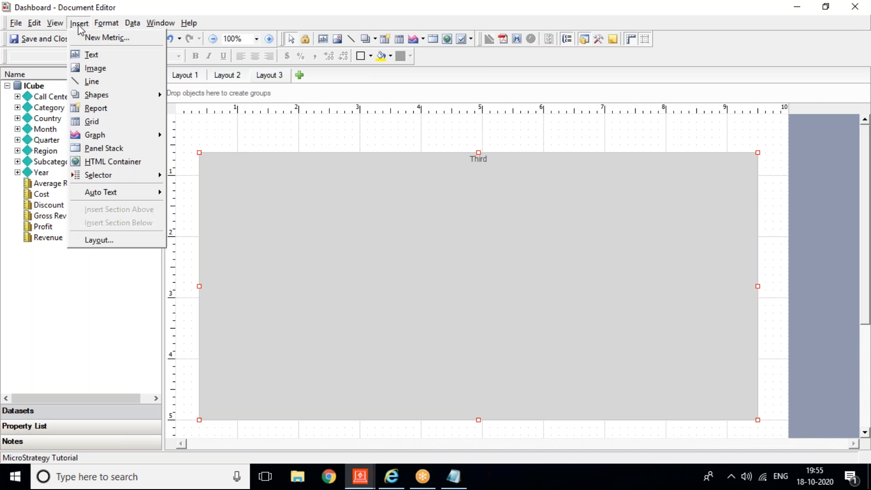
left_click(91, 121)
left_click_drag(253, 221, 509, 353)
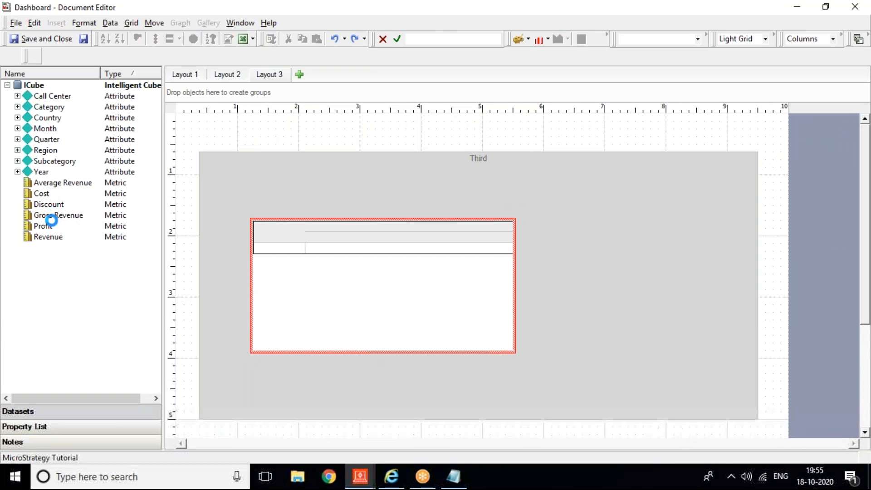
left_click_drag(45, 150, 356, 311)
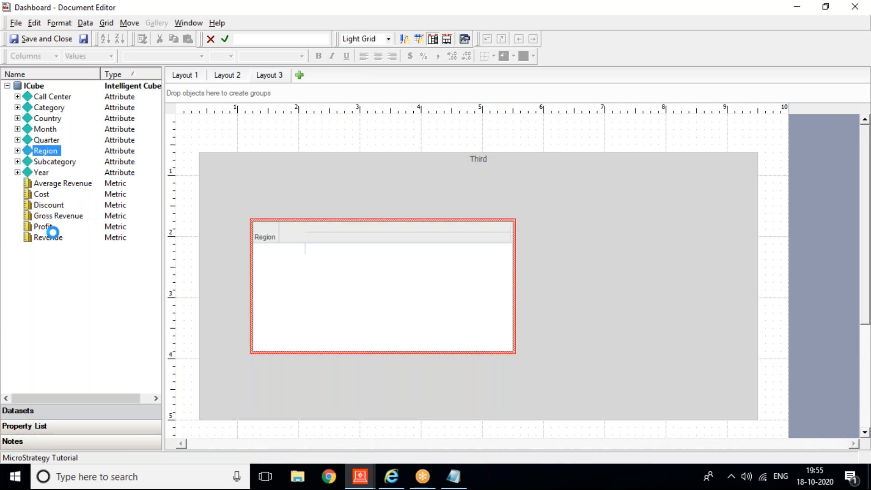
left_click_drag(48, 237, 357, 233)
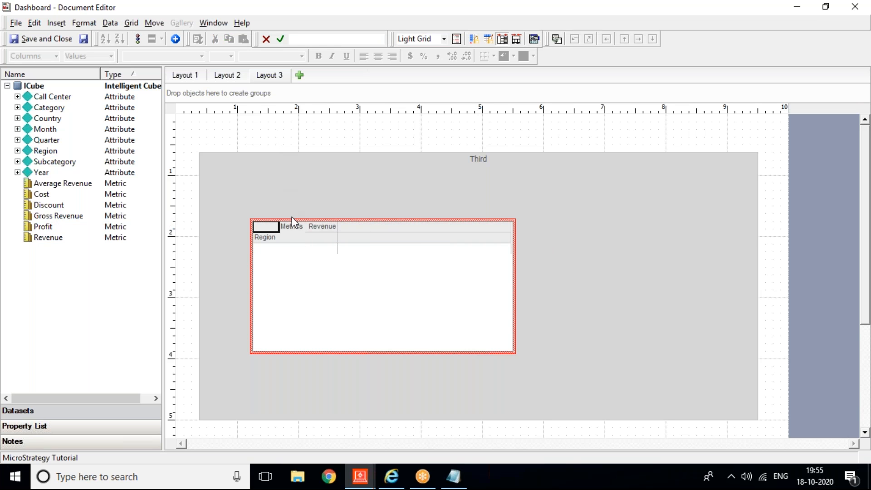
left_click(262, 136)
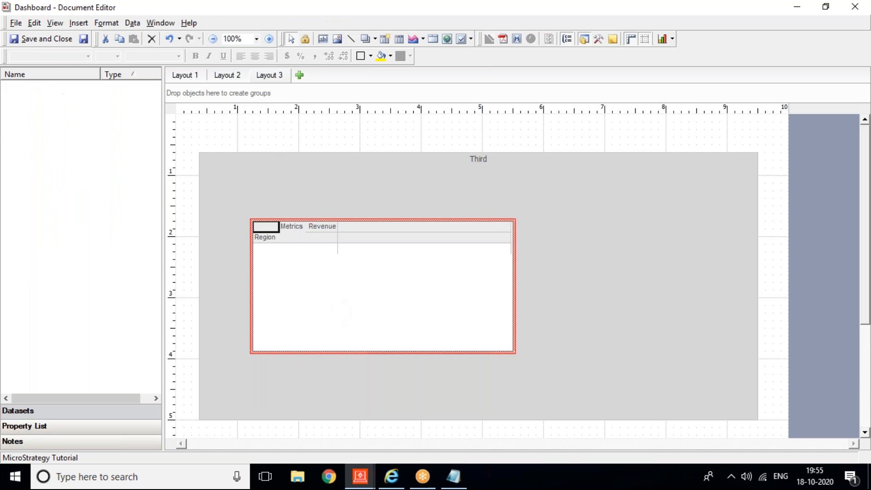
Step: Move the Revenue grid to the panel's top-left and enlarge it
left_click_drag(334, 289, 295, 250)
left_click_drag(474, 313, 528, 389)
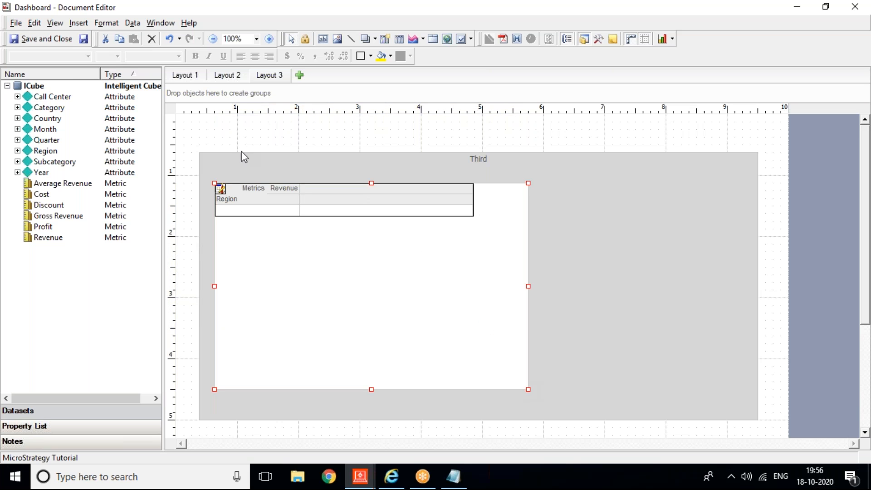
left_click(78, 23)
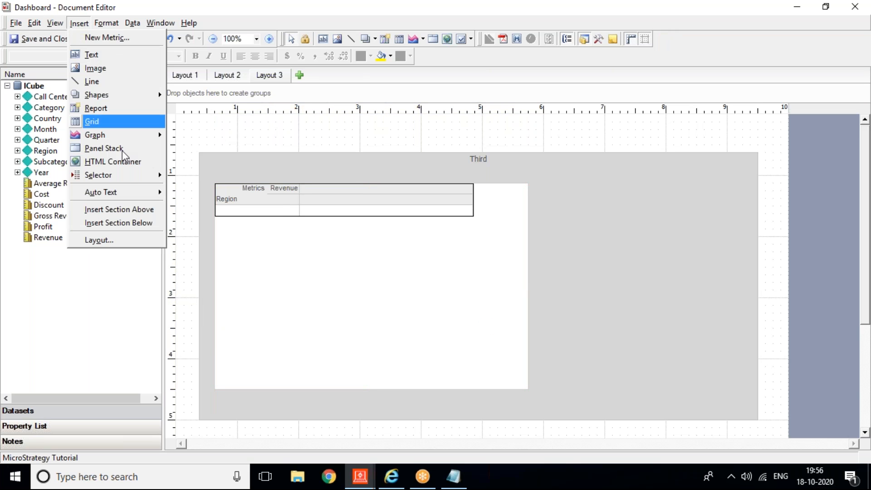
Step: Draw a drop-down selector to the right of the Revenue grid
mouse_move(136, 175)
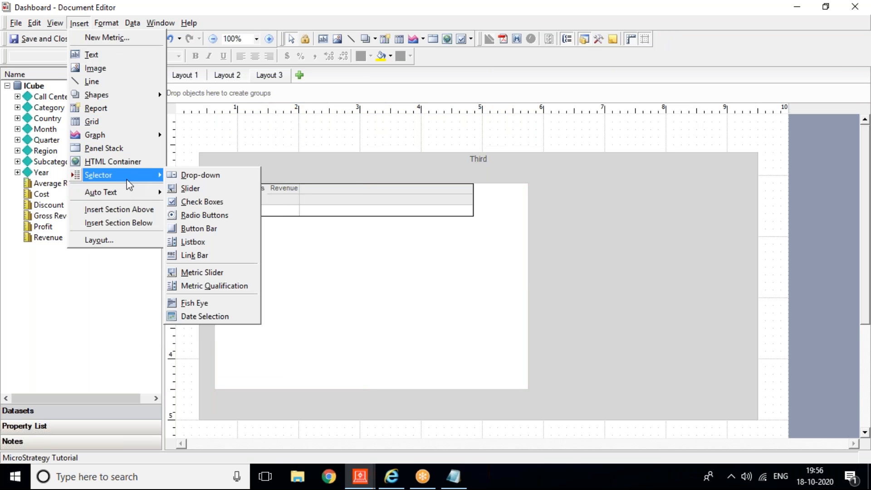
left_click(190, 180)
left_click_drag(544, 190, 727, 229)
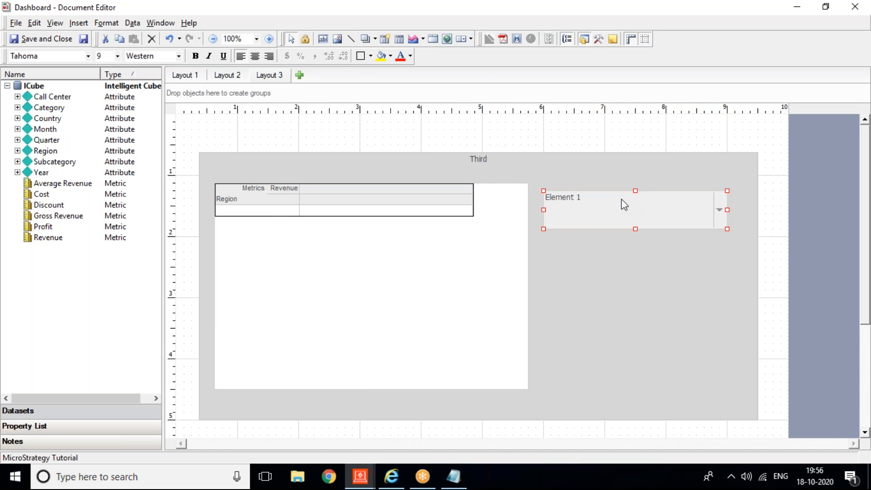
mouse_move(620, 198)
left_mouse_down()
mouse_move(610, 198)
mouse_move(614, 184)
mouse_move(620, 197)
left_mouse_up()
Step: Set the drop-down selector's source to Region
right_click(623, 195)
left_click(693, 457)
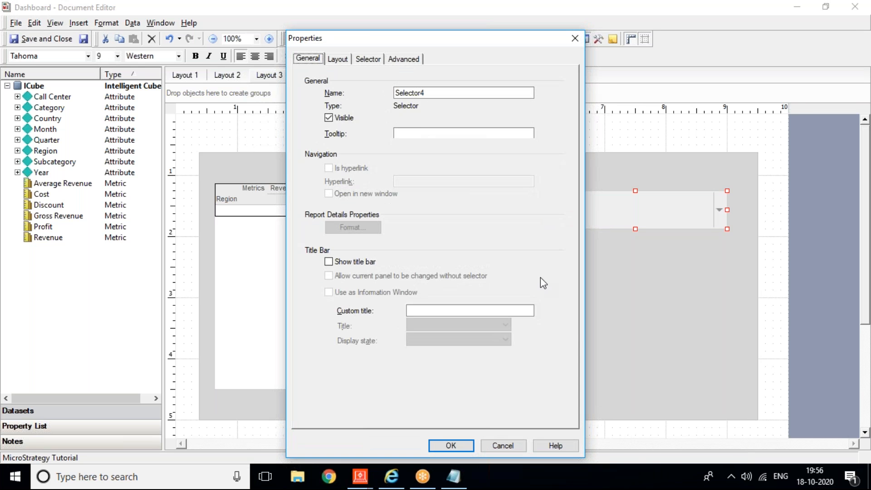
left_click(367, 59)
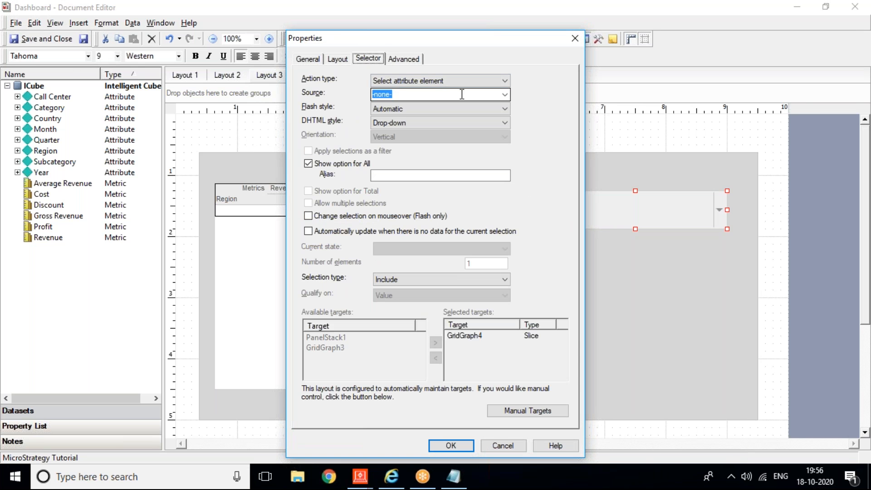
left_click(504, 94)
left_click(396, 157)
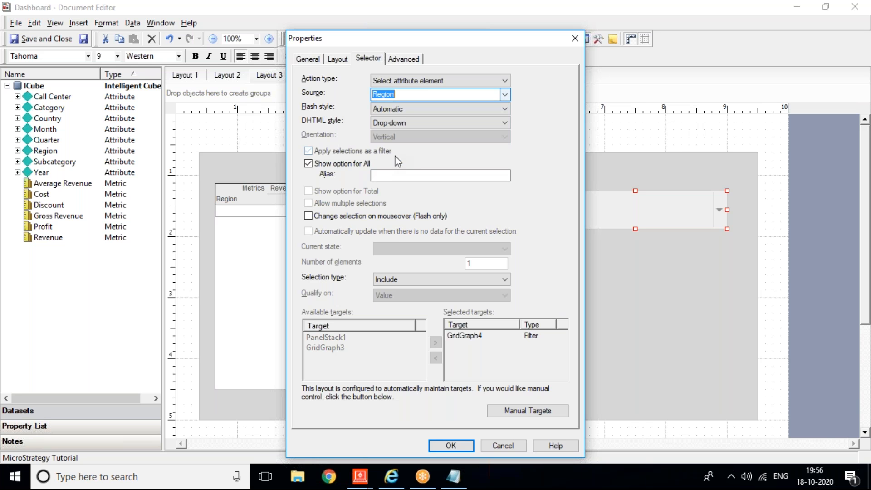
left_click(451, 445)
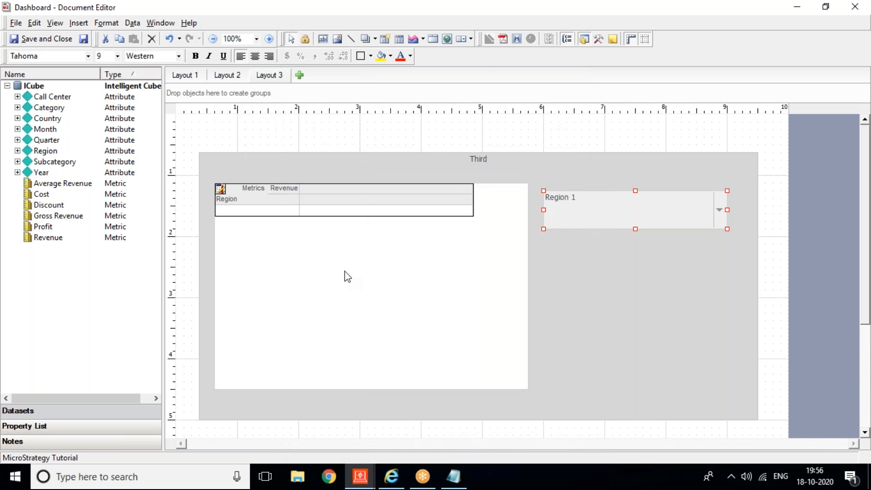
Step: Step back from the Third panel to Second, then to First, using Display Previous twice
right_click(575, 284)
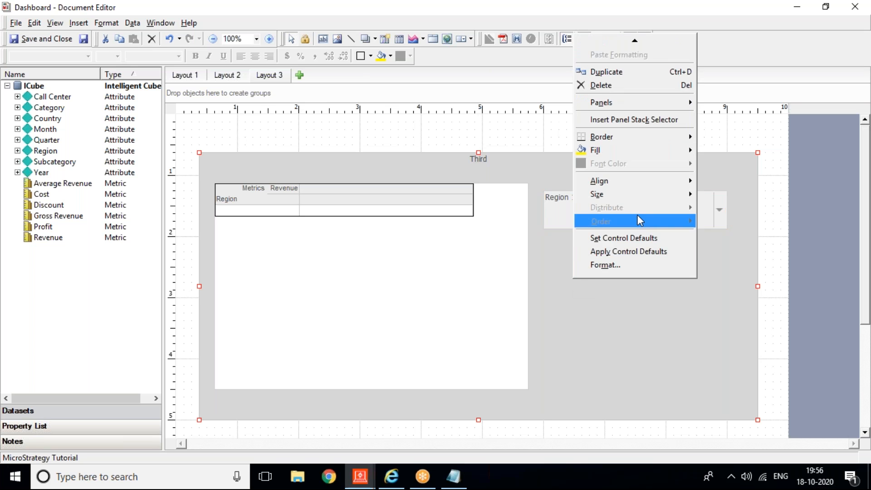
mouse_move(625, 99)
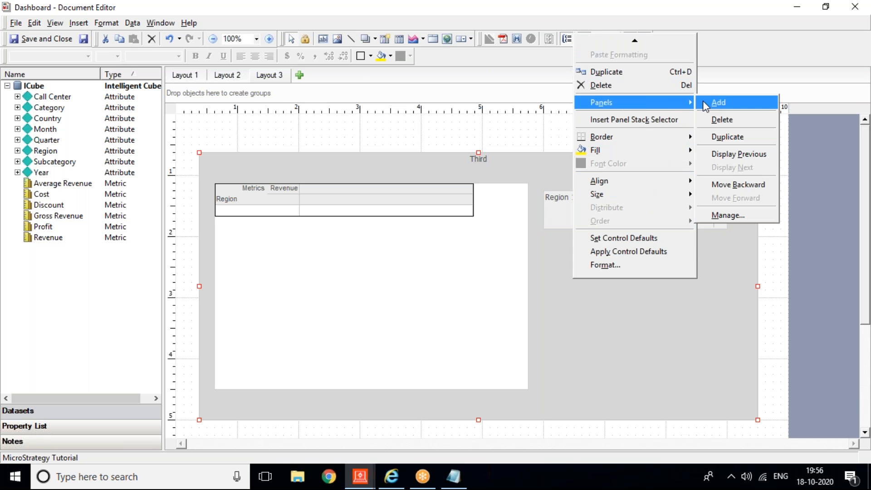
left_click(731, 157)
right_click(677, 281)
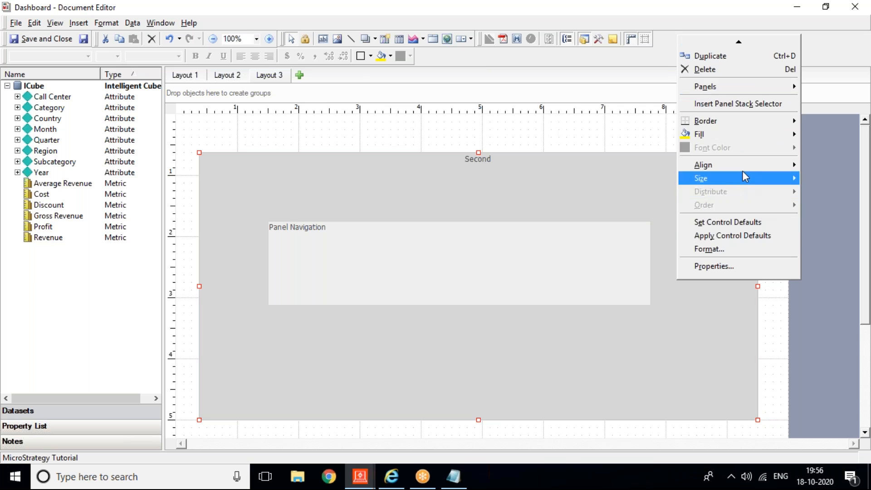
mouse_move(734, 83)
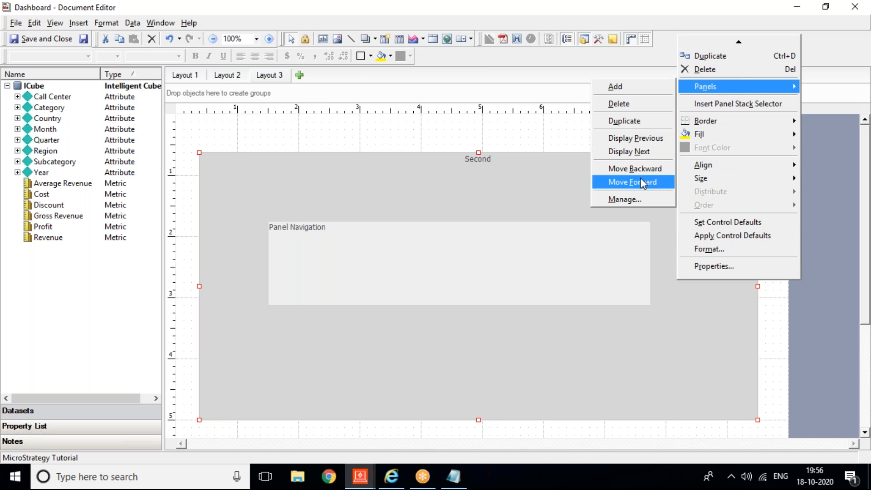
left_click(633, 140)
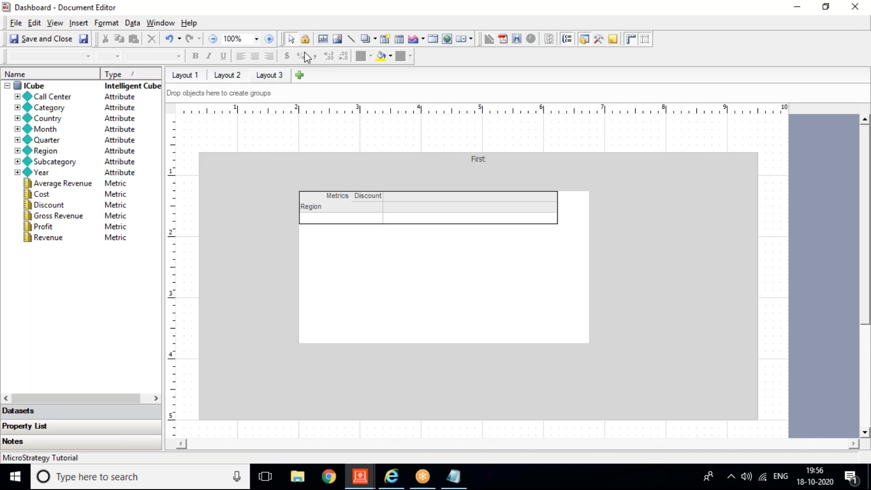
Step: Draw a horizontal radio-button selector above the panel stack
left_click(77, 23)
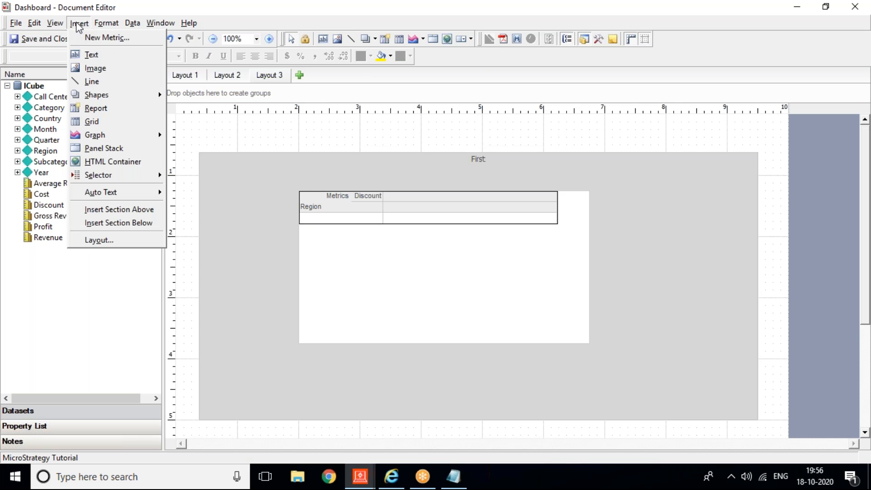
mouse_move(130, 174)
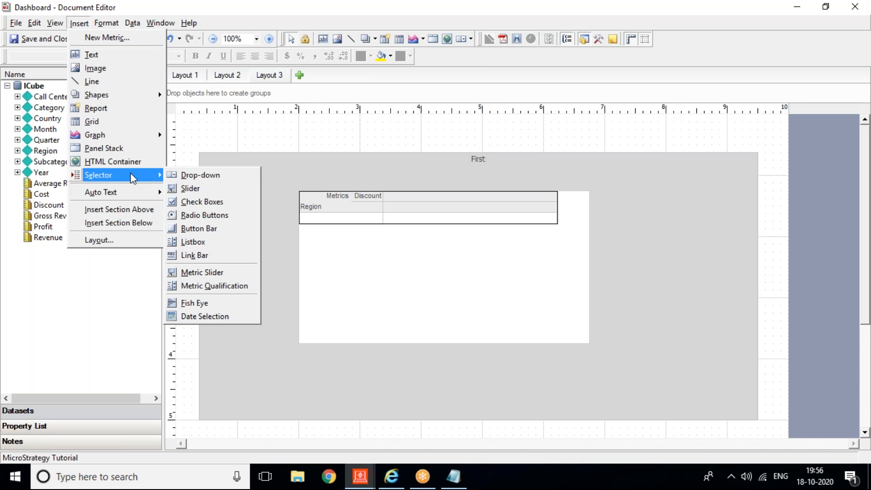
left_click(197, 215)
left_click_drag(200, 121, 642, 144)
left_click(316, 141)
Step: Set the radio-button selector's action type to Select panel, then go to the browser
right_click(313, 136)
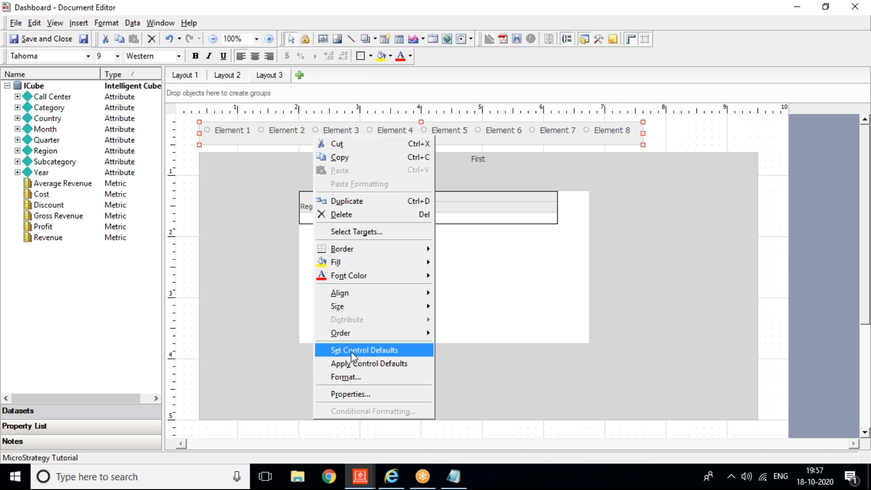
left_click(356, 395)
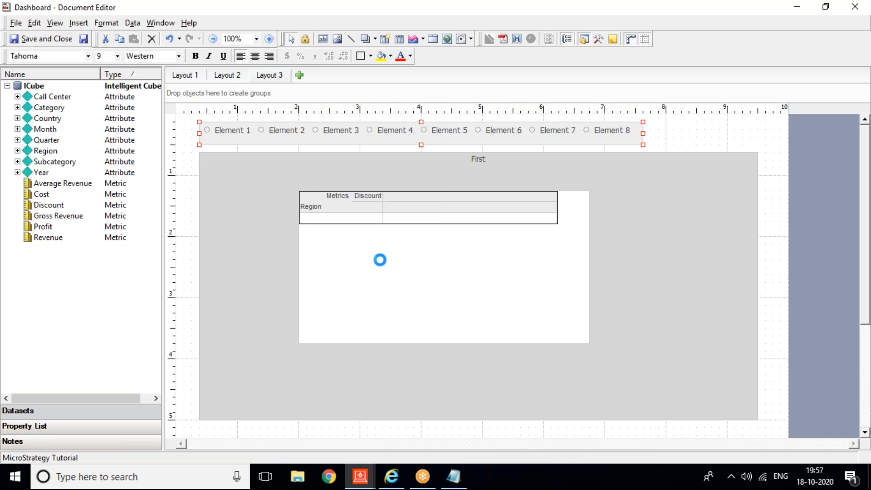
left_click(380, 59)
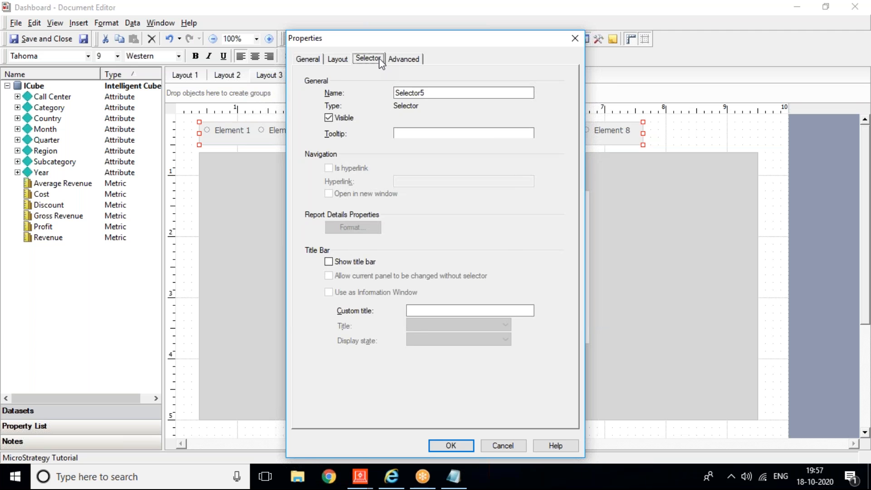
left_click(451, 80)
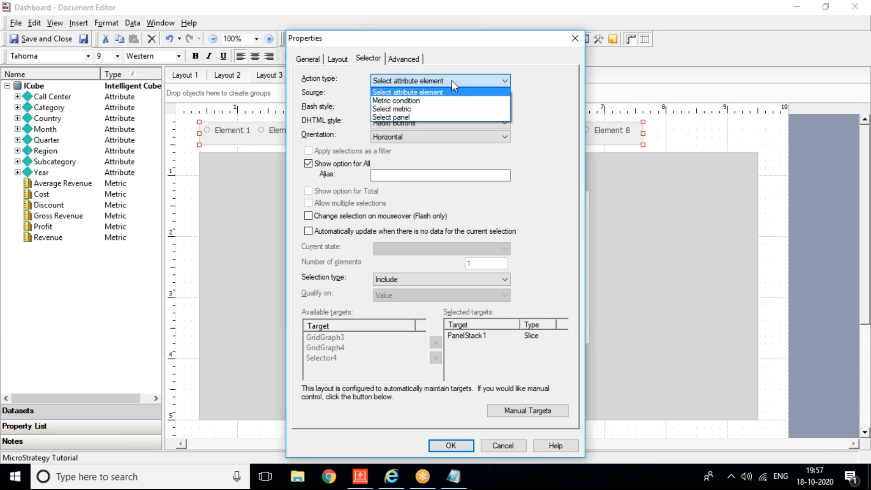
left_click(413, 116)
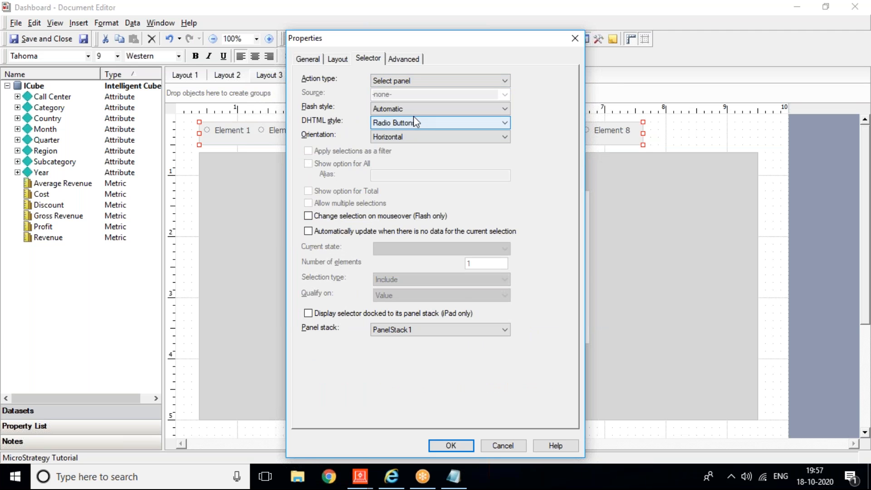
left_click(463, 442)
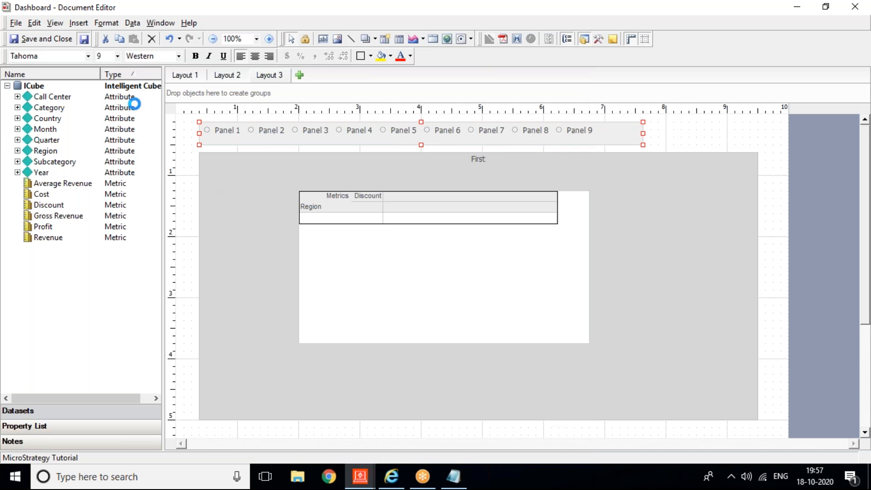
left_click(391, 476)
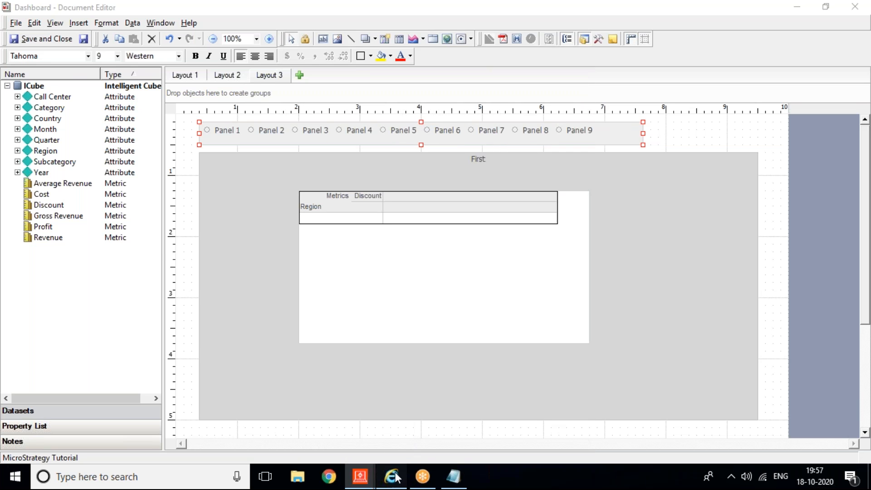
Step: Reload the dashboard data and view the Second and Third panels
left_click(752, 66)
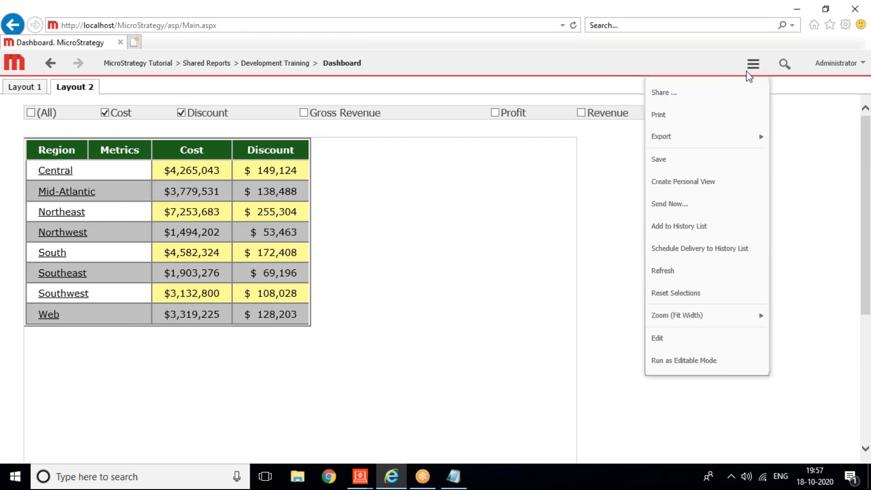
left_click(672, 280)
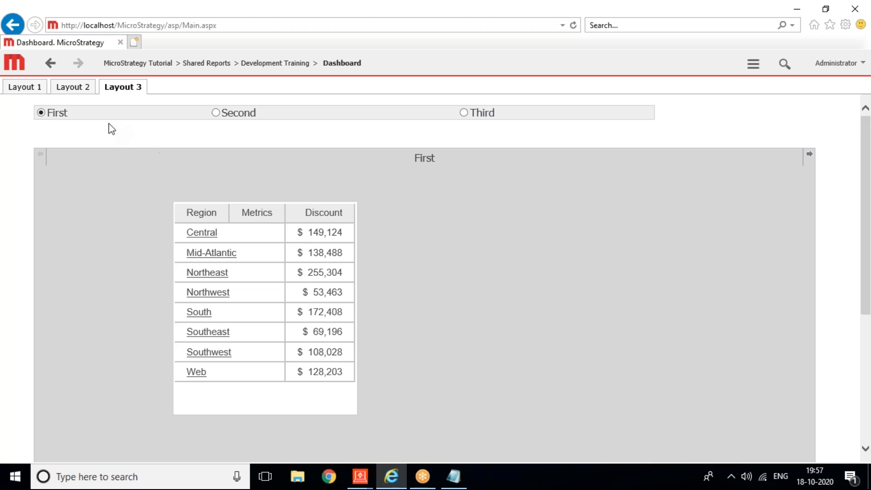
left_click(216, 113)
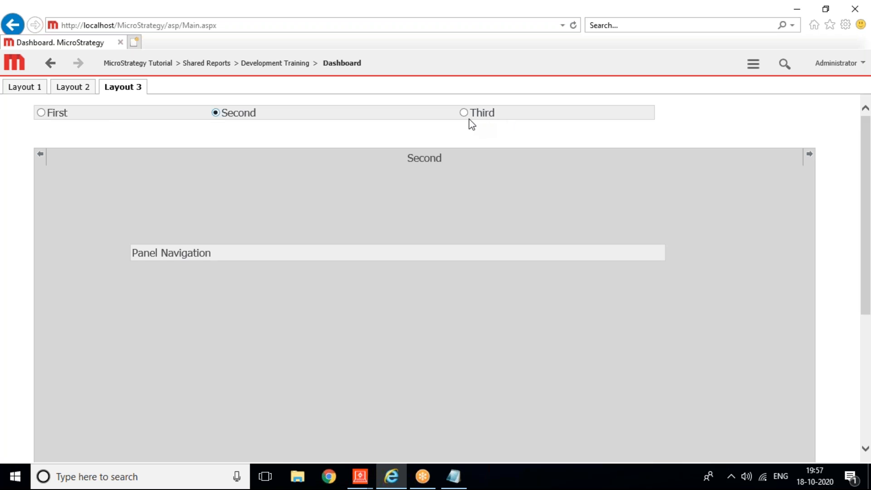
left_click(464, 114)
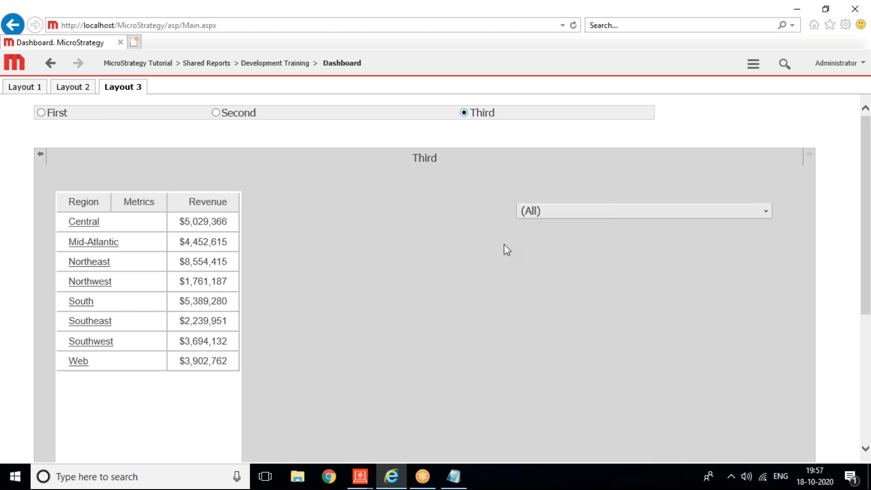
Step: Filter the Third panel's revenue grid to Northeast, then return to the First panel
left_click(535, 211)
left_click(537, 290)
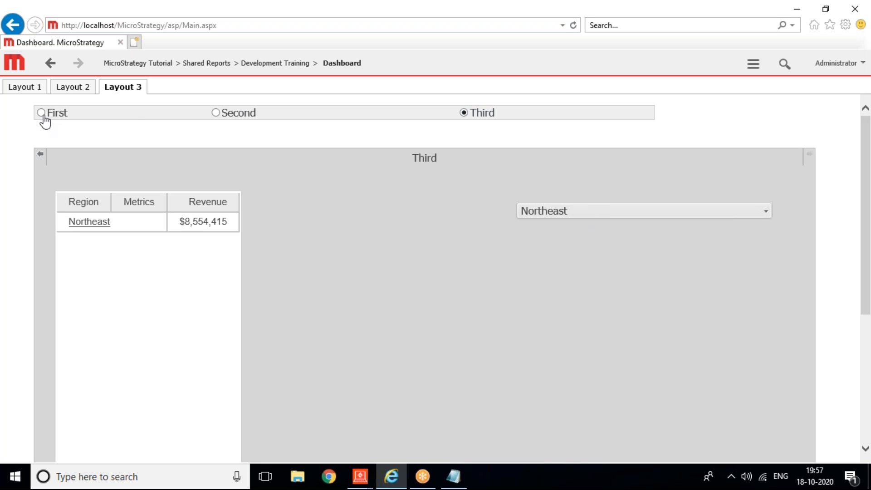
left_click(42, 113)
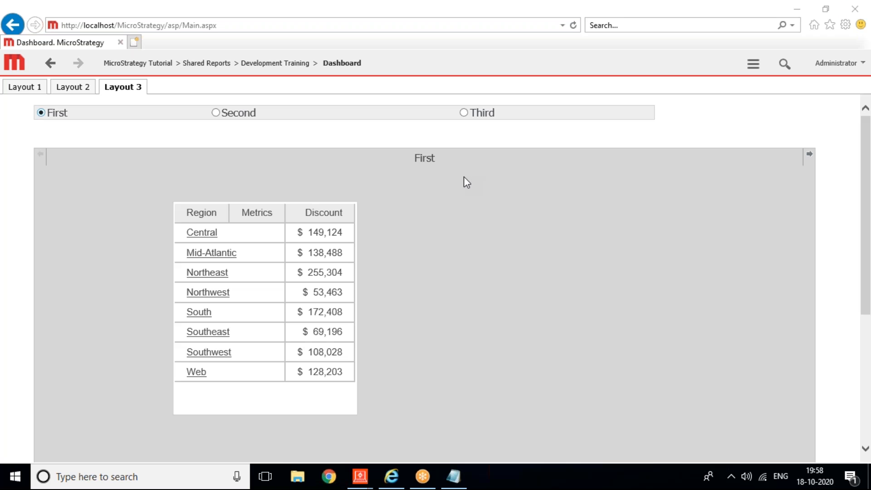
Step: Look through the document options menu and the Discount column's sort options without changing anything
left_click(753, 65)
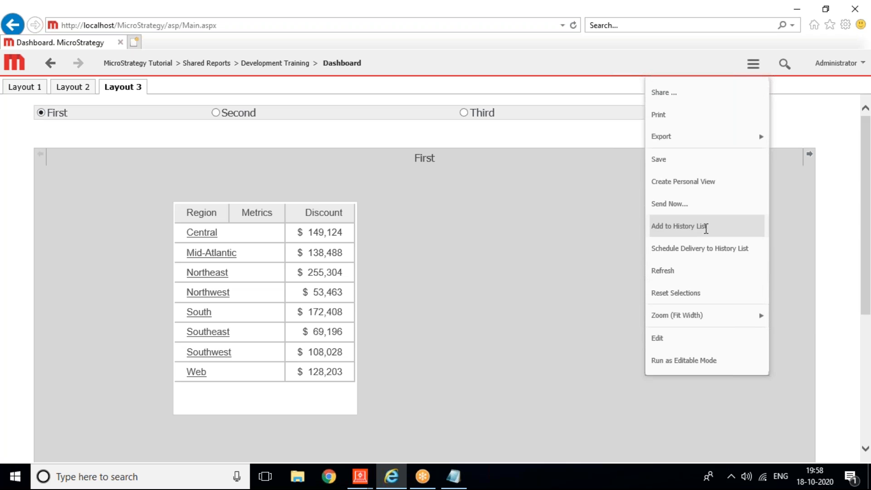
mouse_move(660, 144)
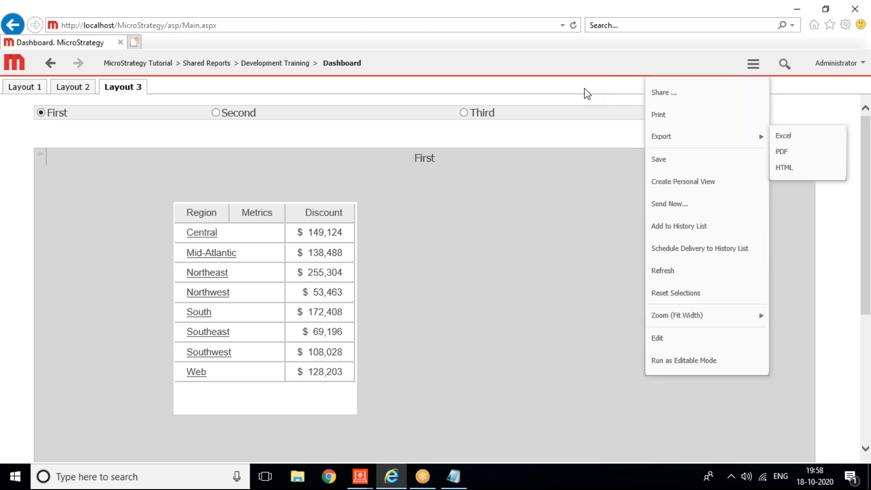
left_click(475, 257)
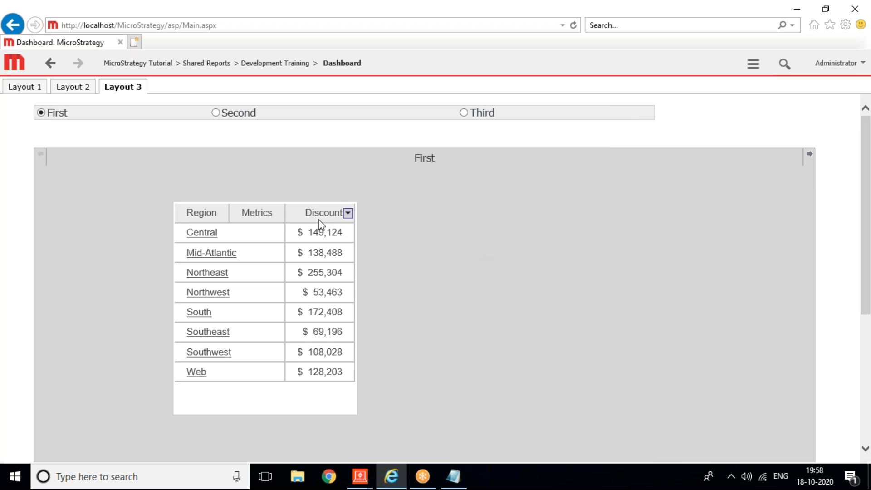
left_click(350, 214)
left_click(503, 283)
right_click(500, 279)
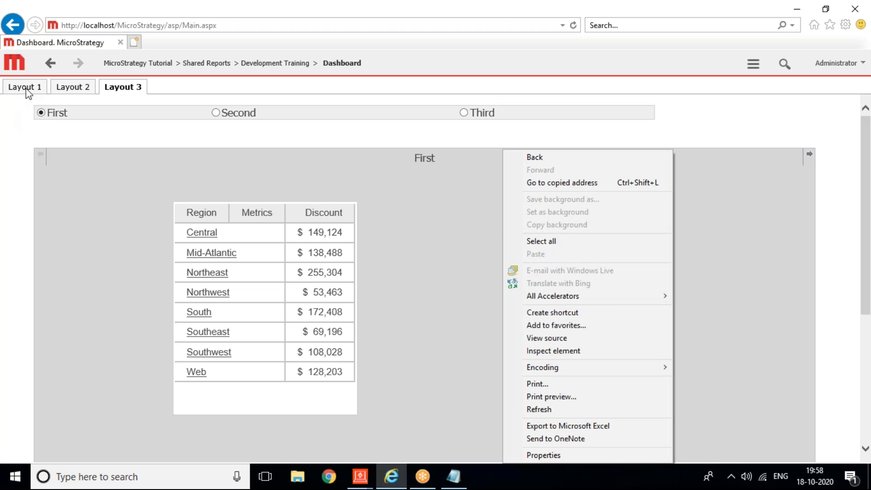
Step: Switch to Layout 1 and reopen the document in Editable Mode
left_click(26, 91)
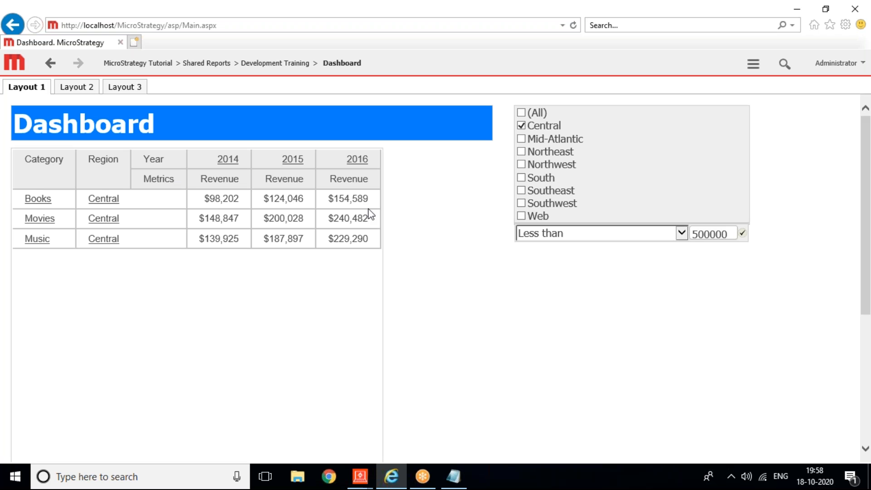
right_click(339, 279)
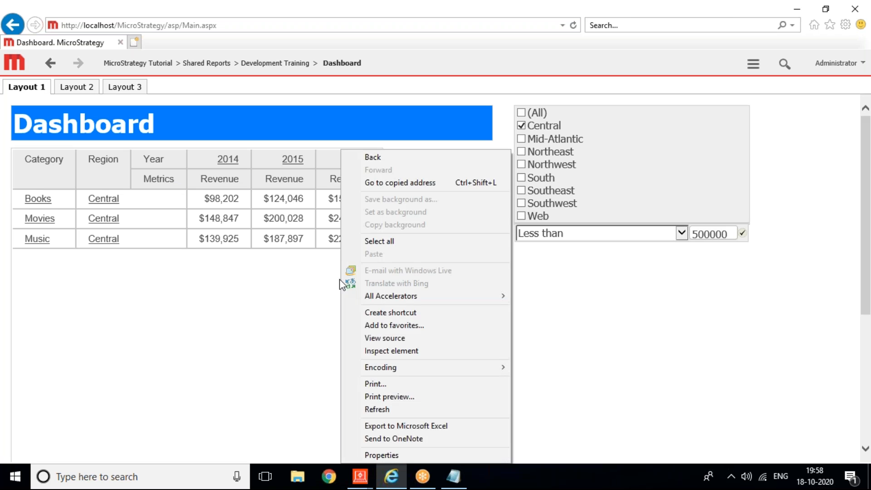
left_click(282, 302)
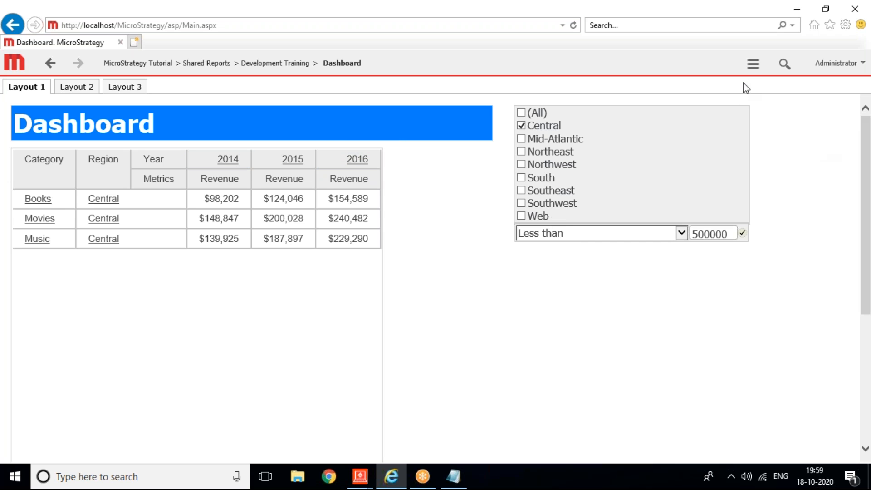
left_click(753, 63)
mouse_move(751, 133)
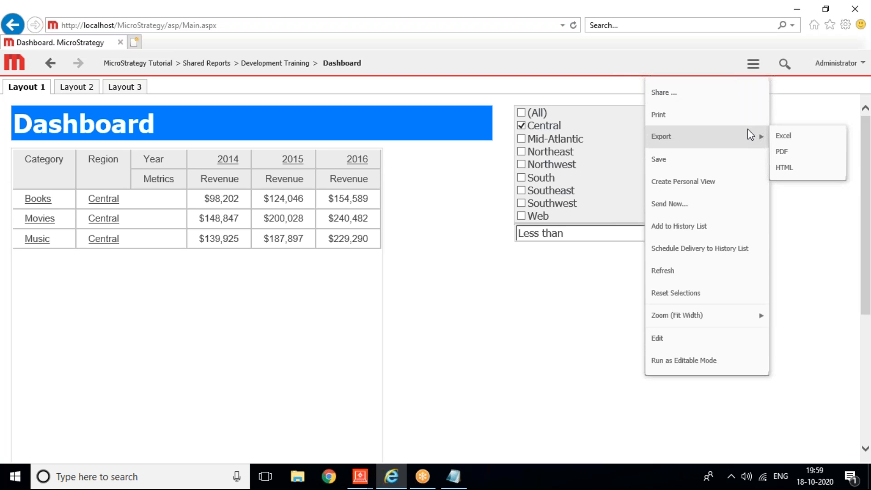
left_click(693, 360)
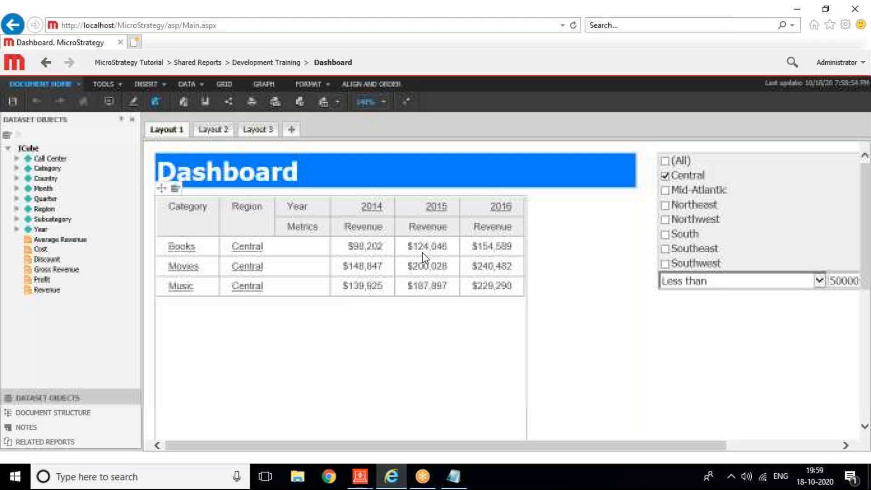
Step: Inspect the revenue grid's right-click editing options, then dismiss the menu
right_click(163, 191)
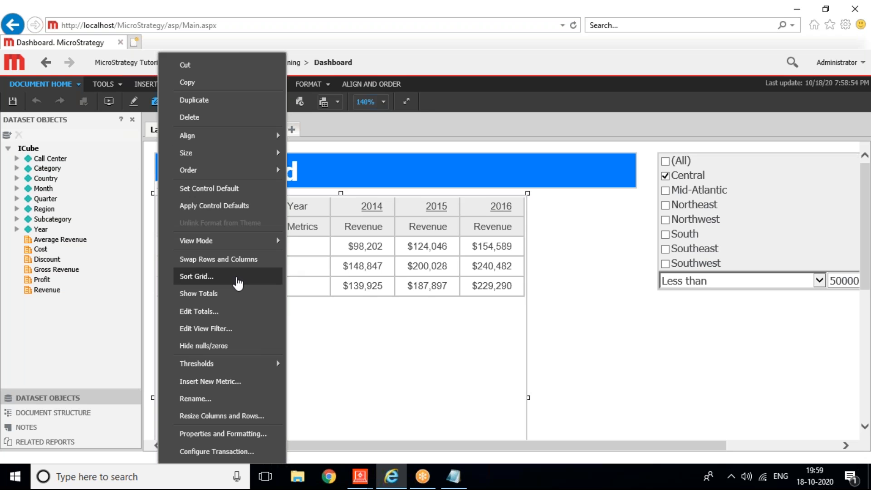
left_click(451, 405)
right_click(443, 380)
left_click(381, 375)
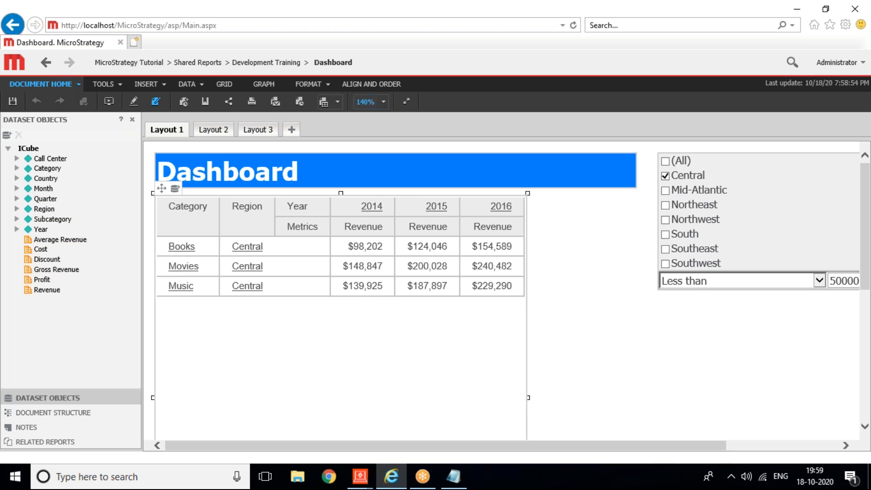
Step: Export the document to Excel and dismiss the unsaved-changes warning
left_click(336, 101)
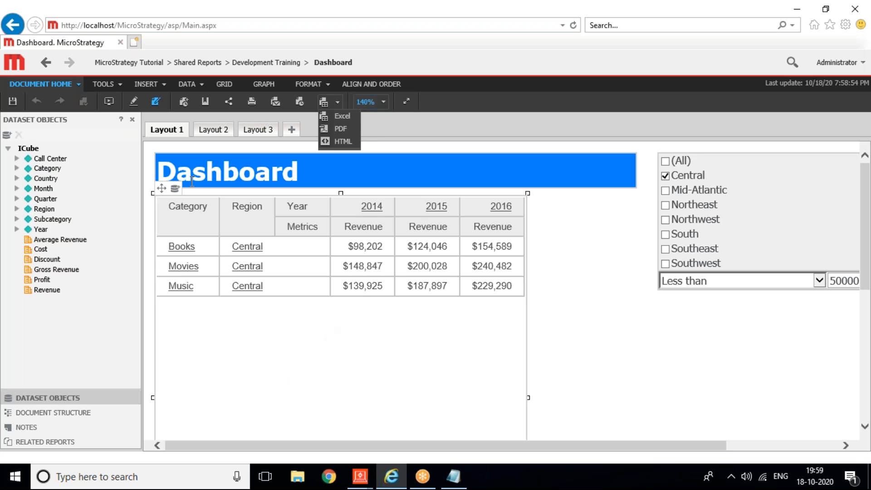
right_click(162, 193)
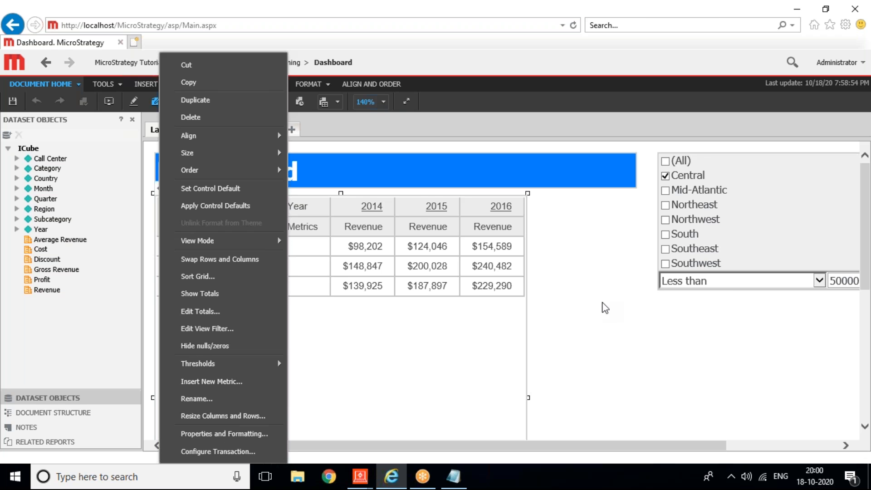
left_click(605, 307)
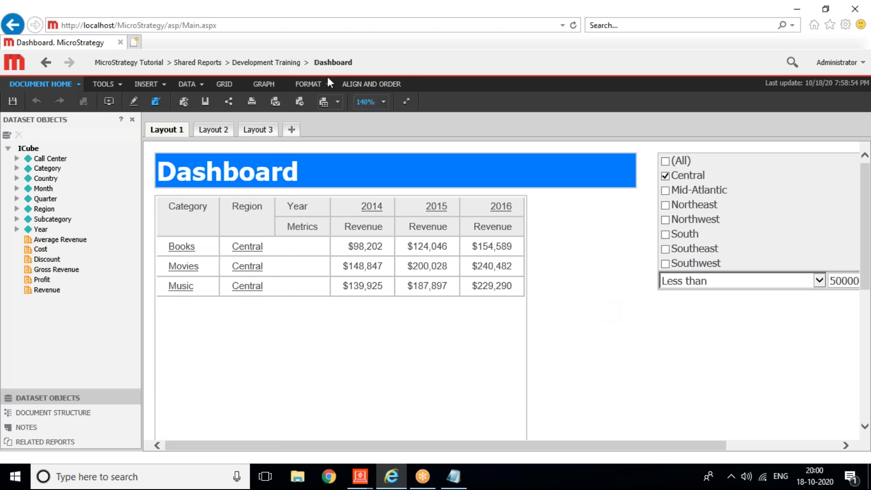
left_click(338, 103)
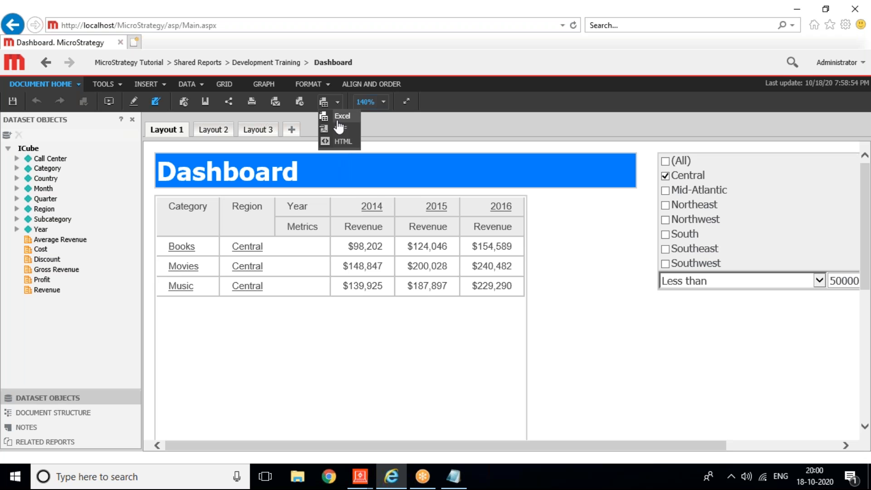
left_click(341, 116)
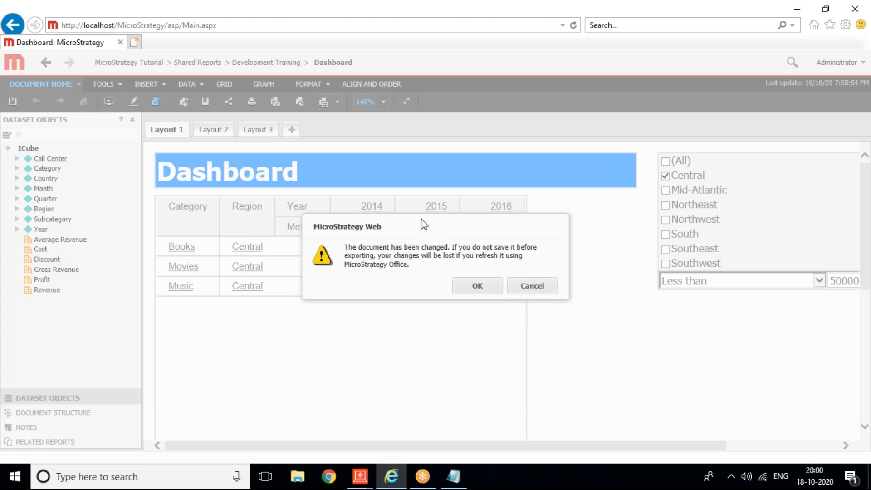
left_click(532, 287)
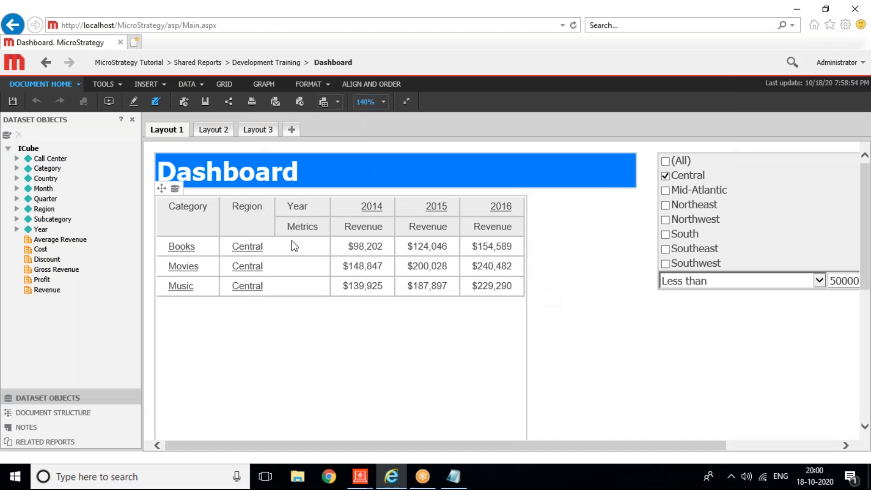
Step: Review the grid's context menu again, then return the Dashboard to presentation viewing
left_click(160, 193)
right_click(158, 195)
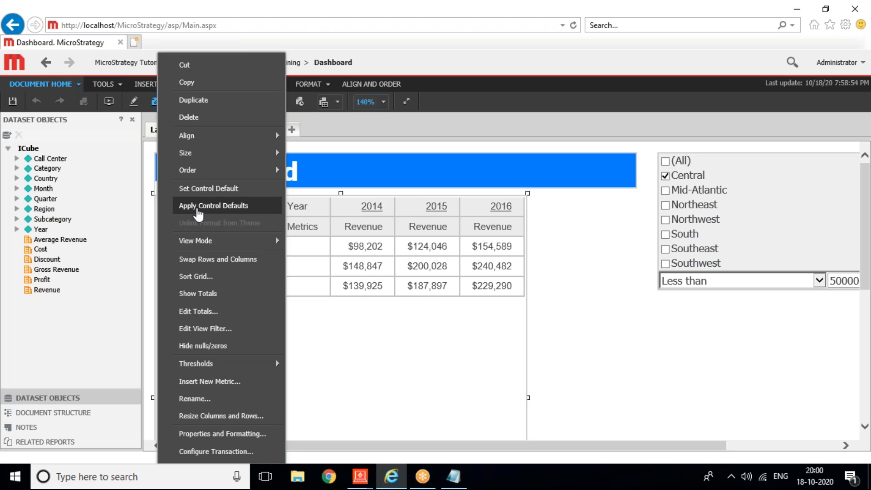
mouse_move(248, 371)
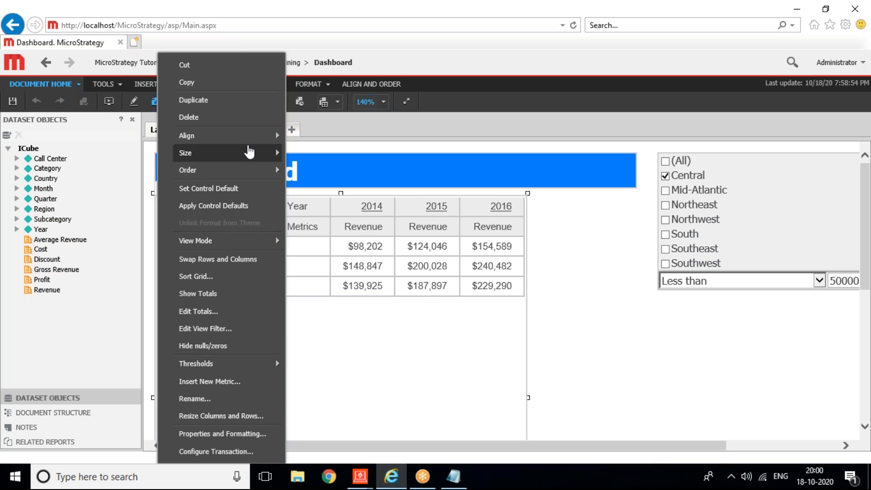
mouse_move(250, 151)
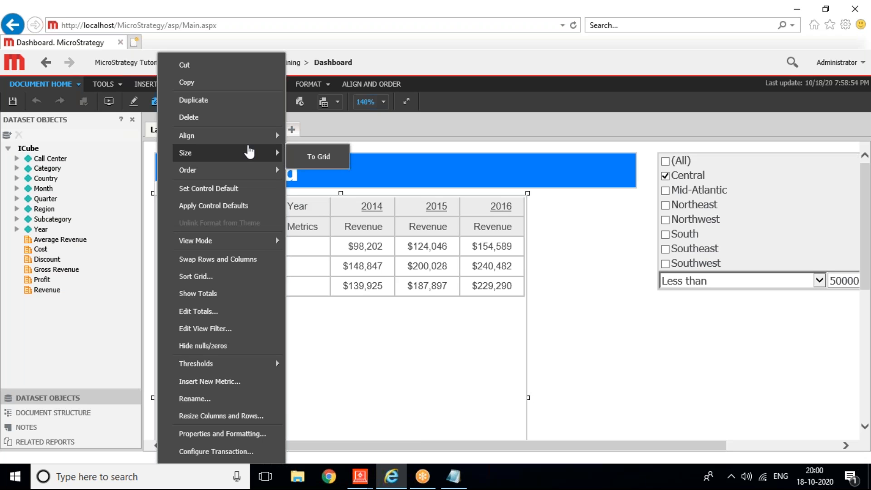
mouse_move(255, 247)
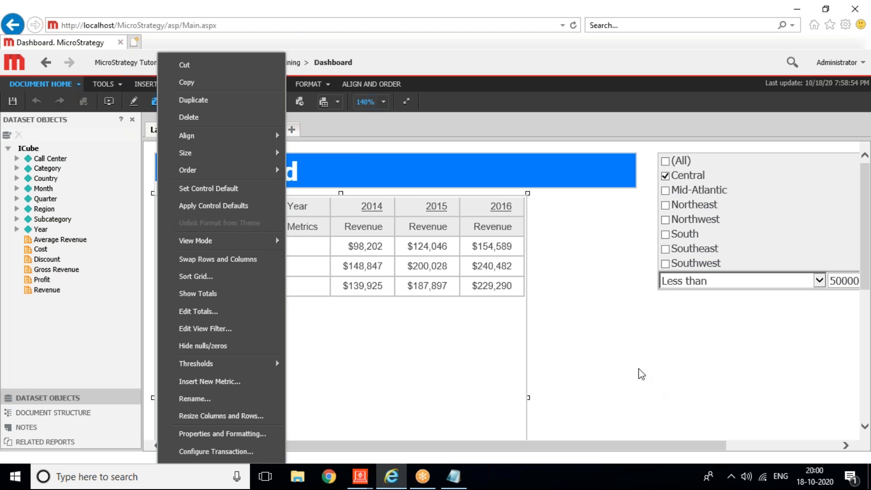
left_click(640, 373)
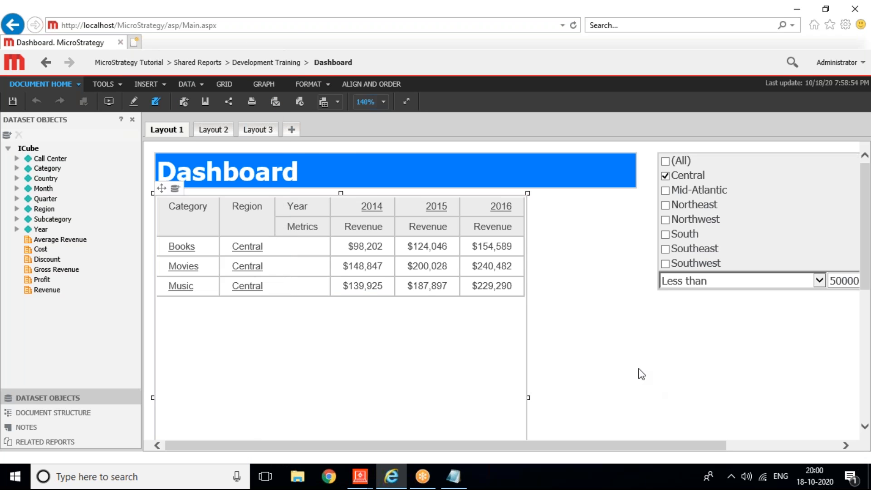
left_click(109, 102)
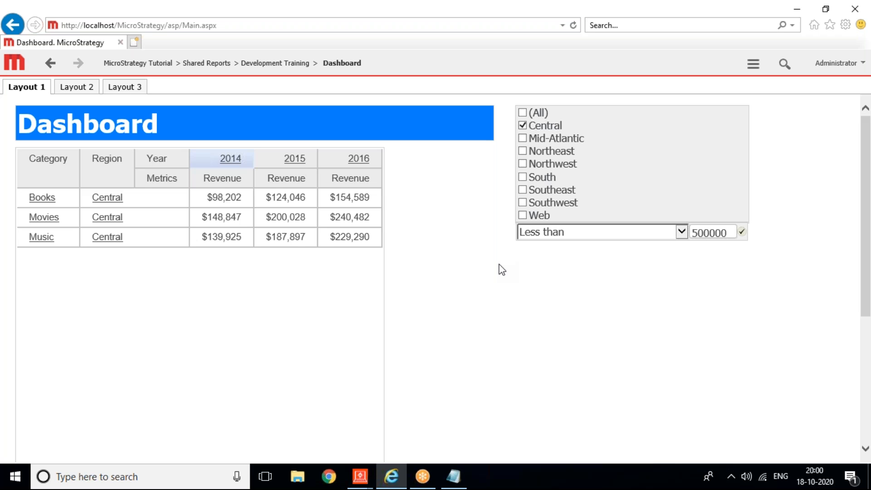
left_click(358, 480)
Step: Check the Document Properties 'Run by default as' setting and cancel, leaving it on Presentation
left_click(379, 429)
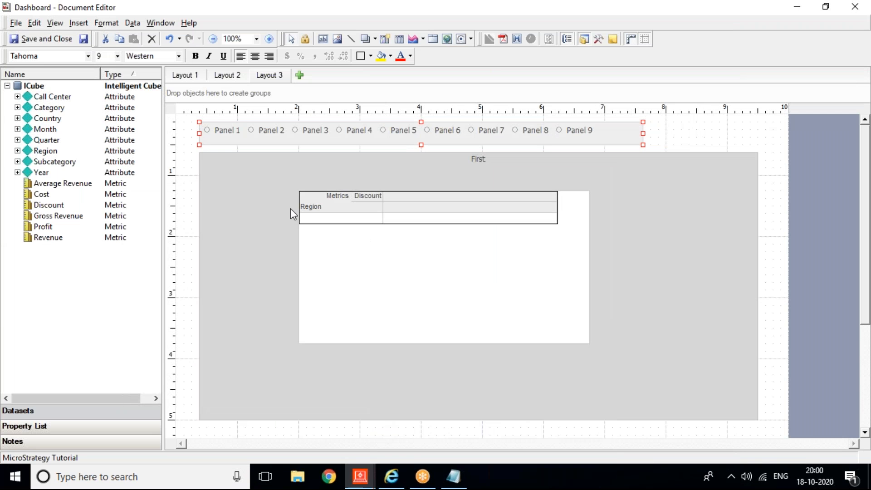
left_click(16, 24)
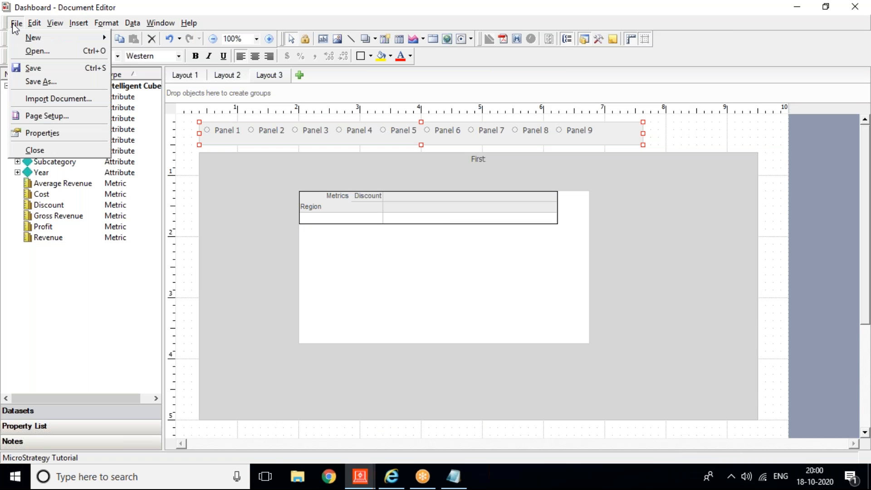
mouse_move(107, 25)
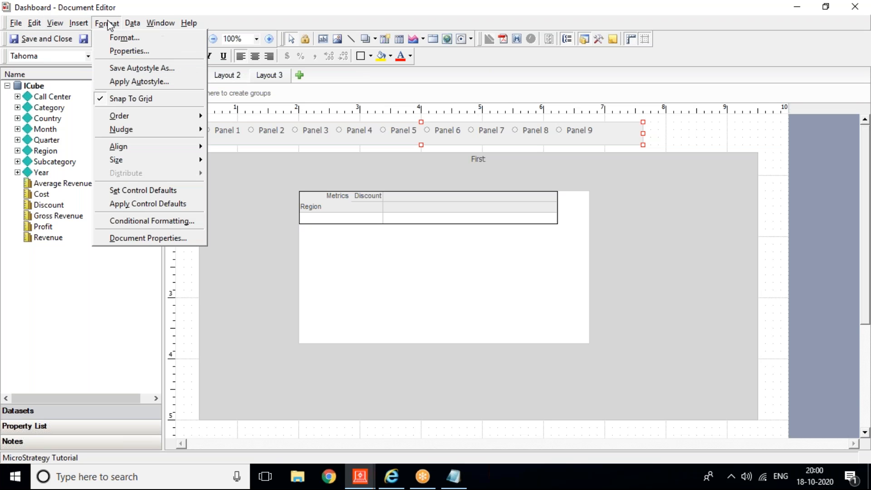
left_click(131, 238)
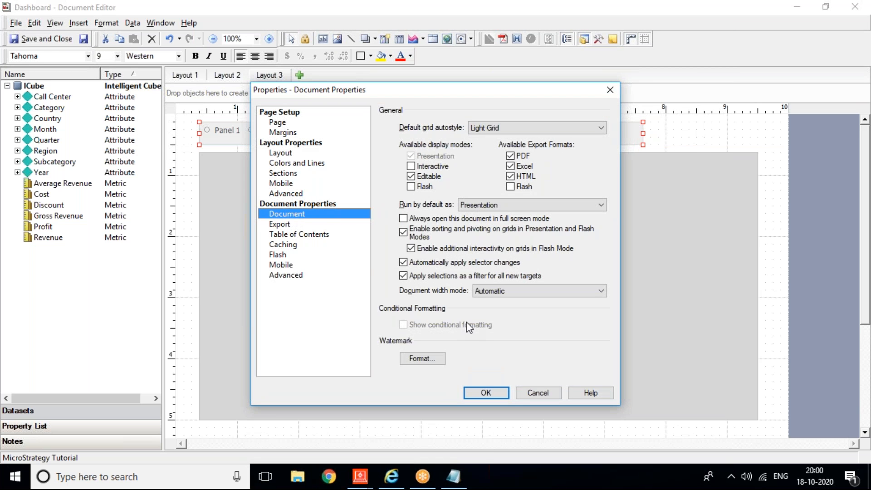
left_click(470, 207)
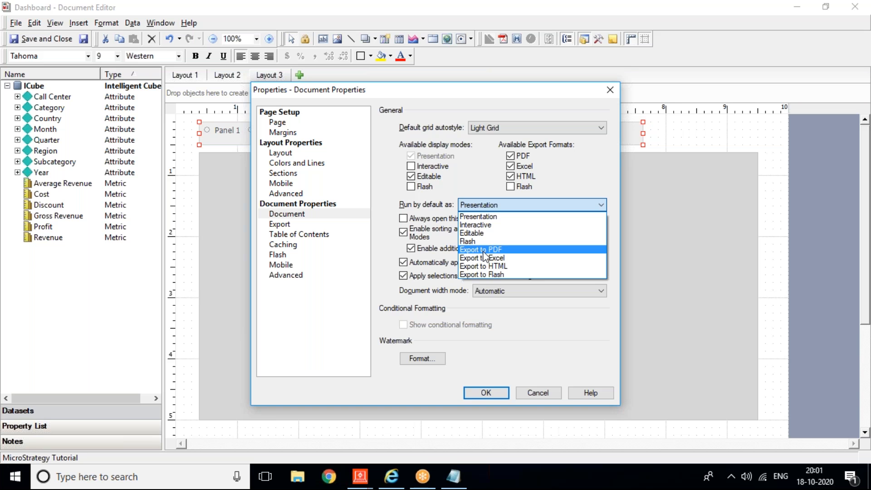
left_click(542, 392)
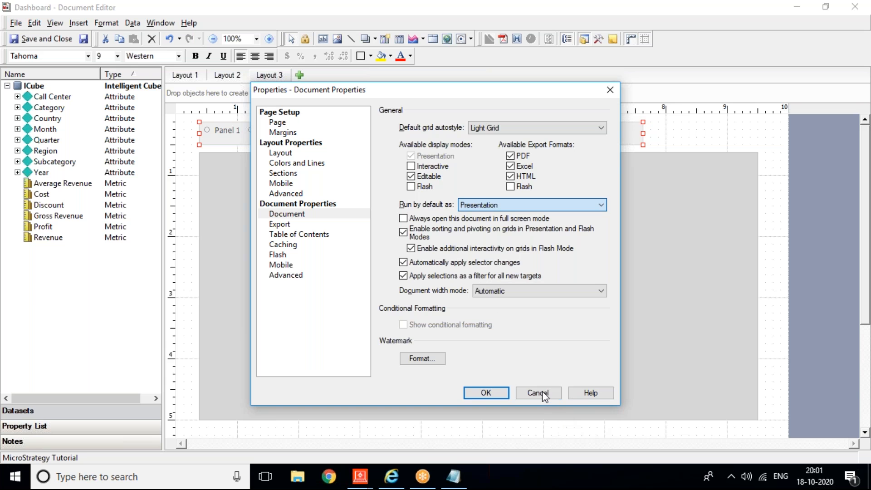
left_click(543, 393)
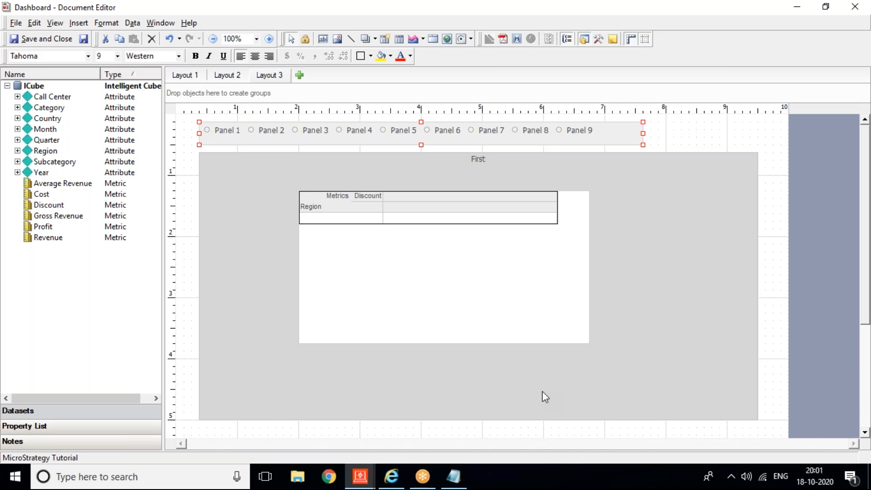
Step: Reopen Format > Document Properties, close it unchanged, and switch to Layout 1
left_click(106, 23)
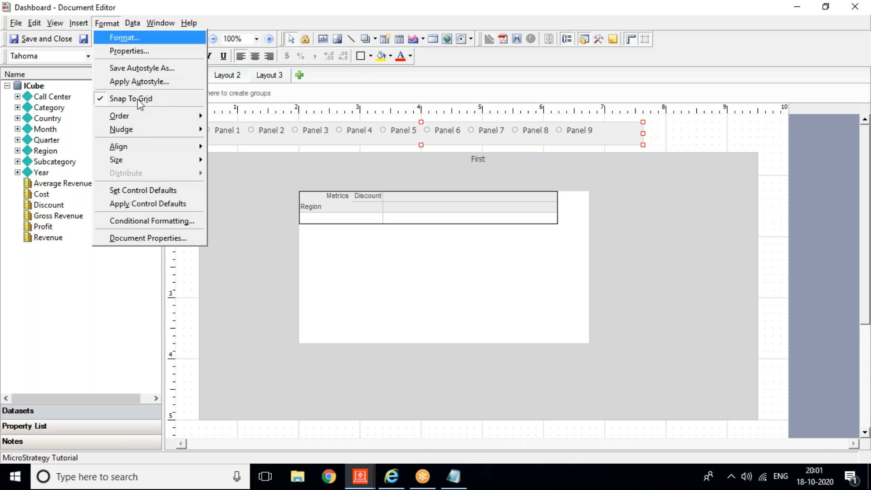
left_click(159, 237)
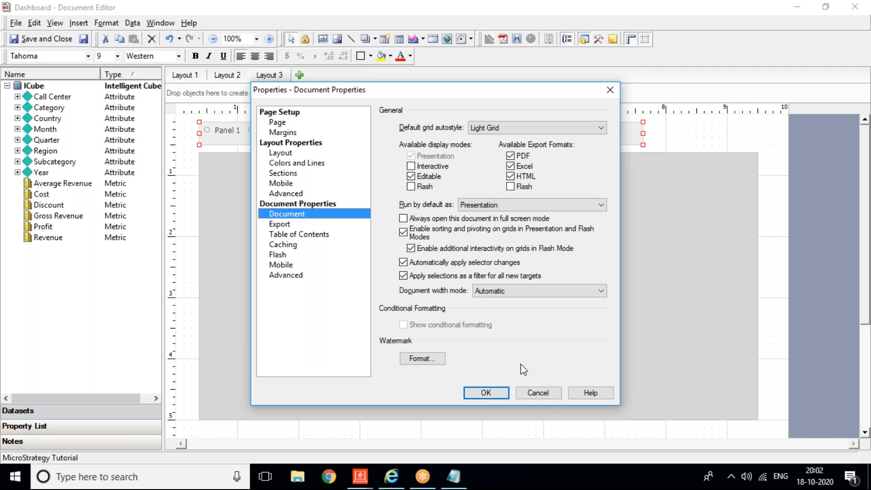
left_click(533, 392)
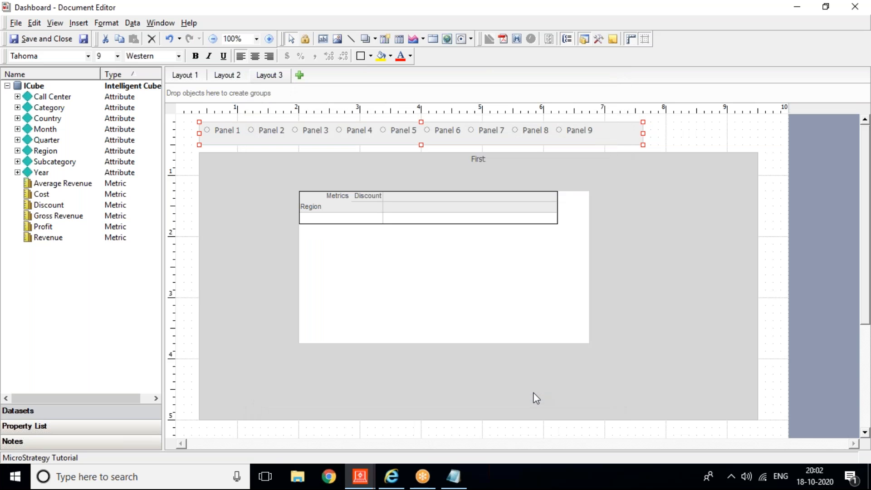
left_click(183, 76)
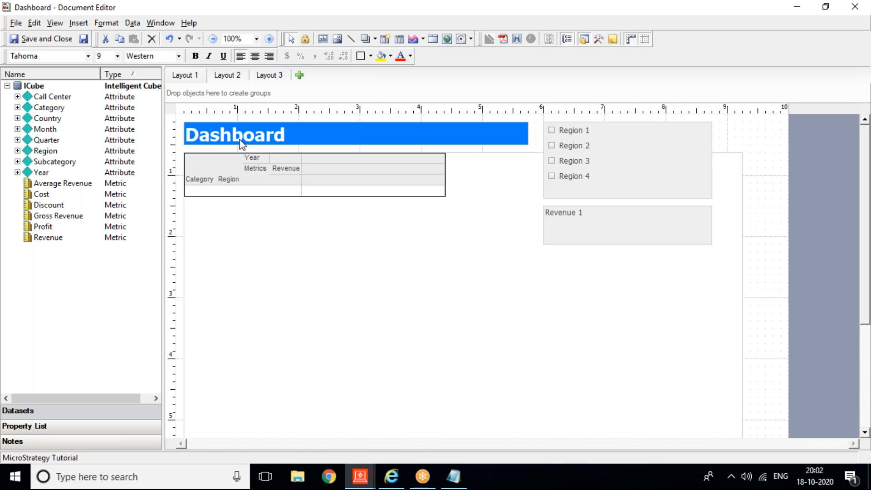
left_click(241, 143)
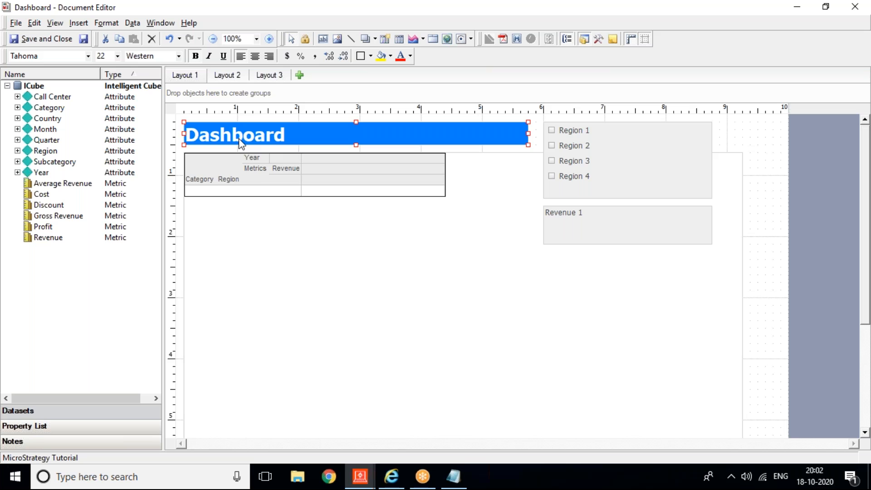
right_click(239, 139)
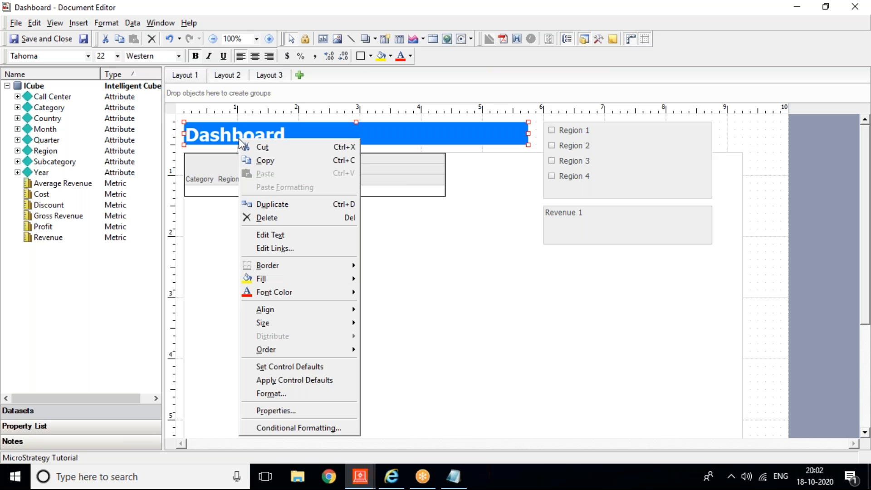
mouse_move(282, 273)
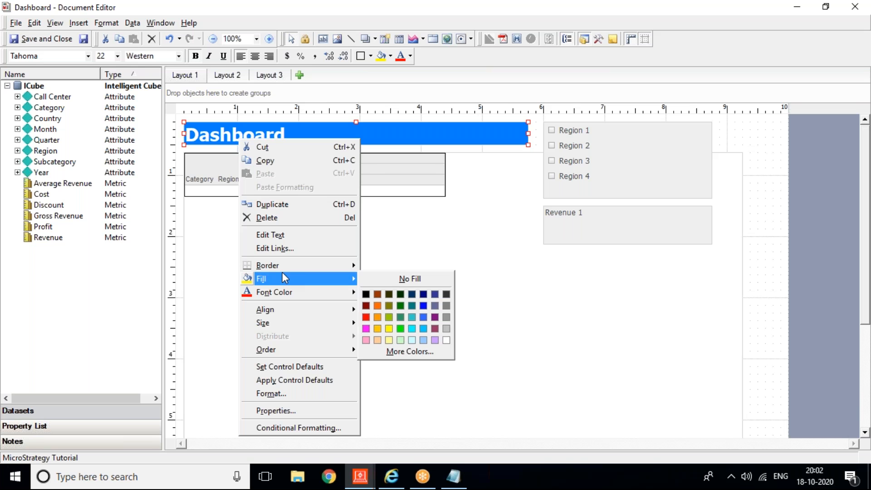
left_click(268, 249)
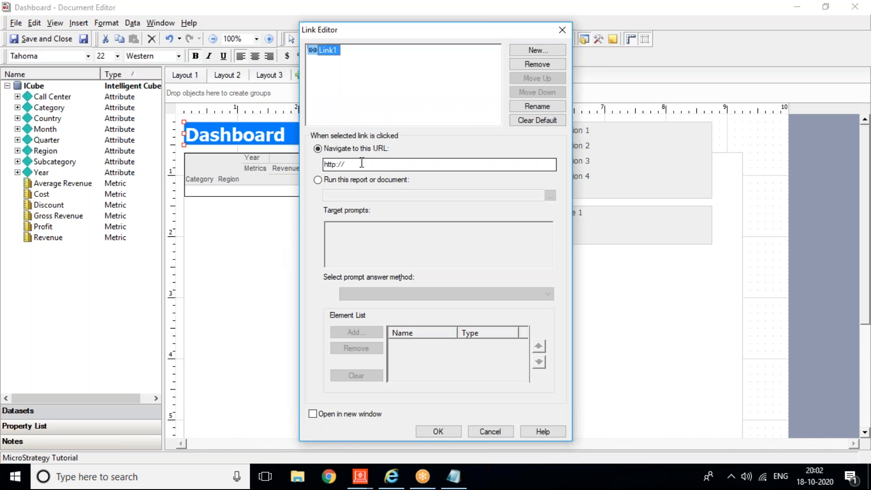
left_click(389, 166)
type("google.com")
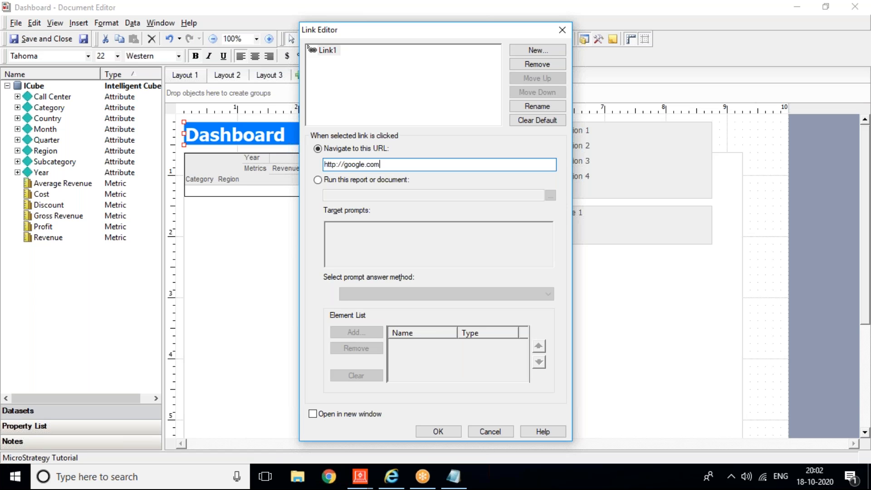
left_click(312, 414)
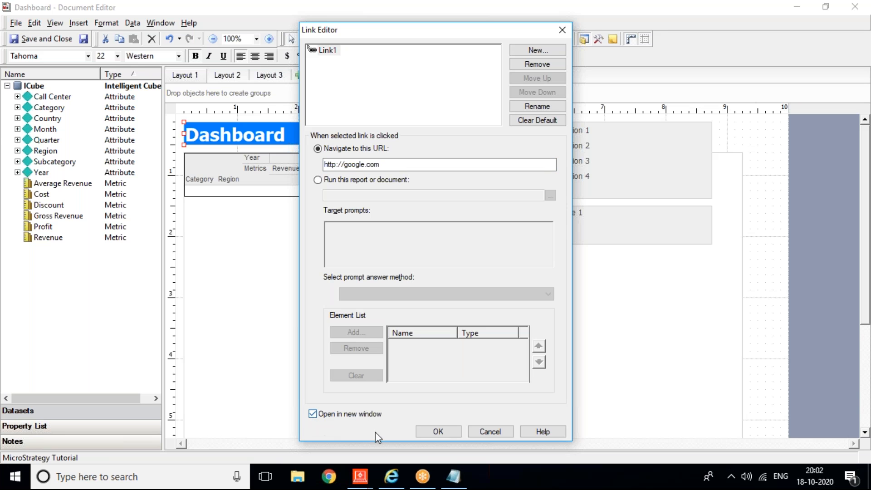
left_click(450, 431)
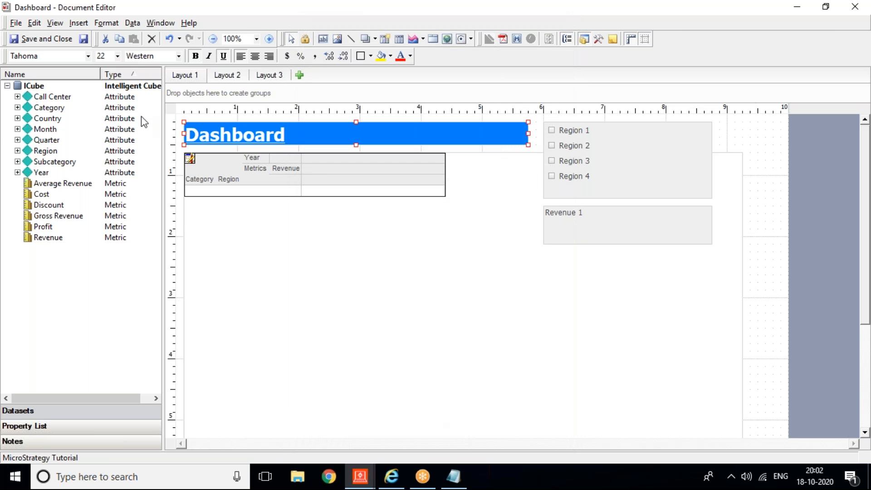
Step: Save, refresh the dashboard in Internet Explorer, and test the title link opening Google
left_click(85, 39)
left_click(391, 482)
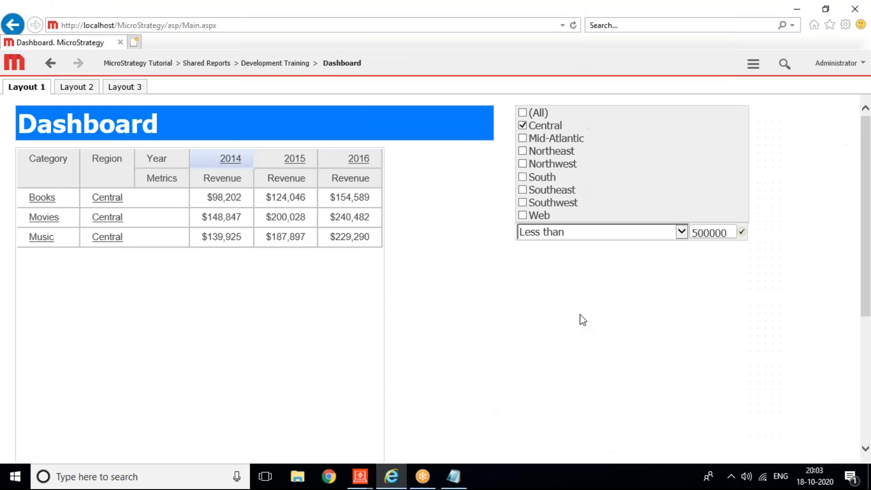
left_click(752, 63)
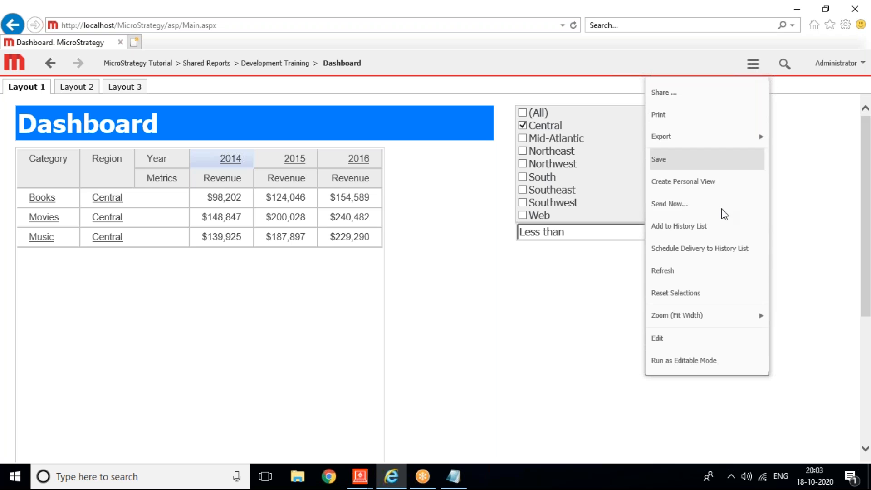
left_click(663, 270)
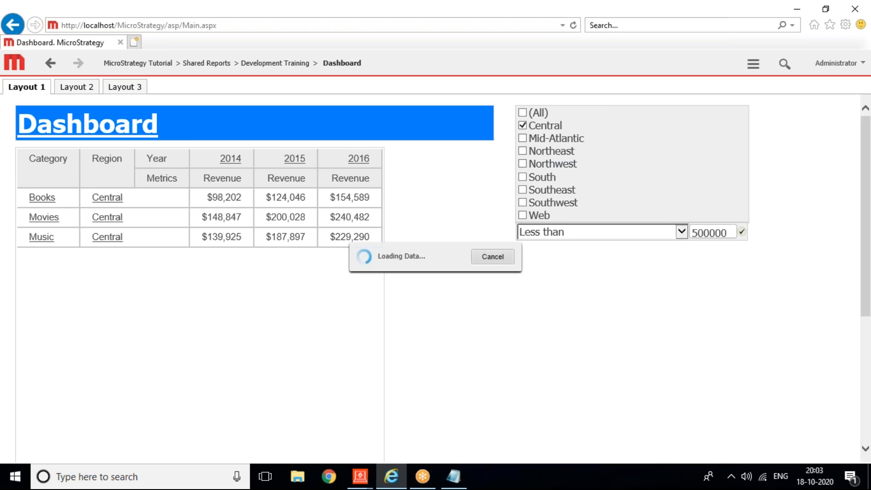
left_click(131, 129)
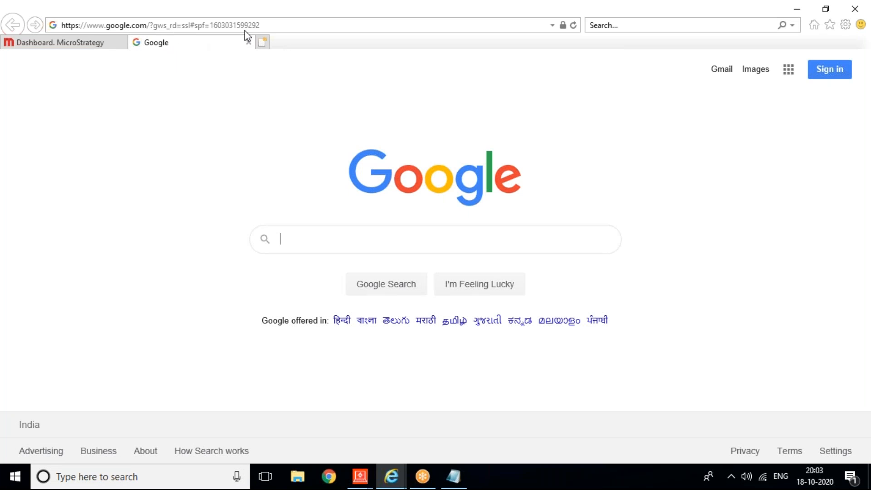
left_click(249, 42)
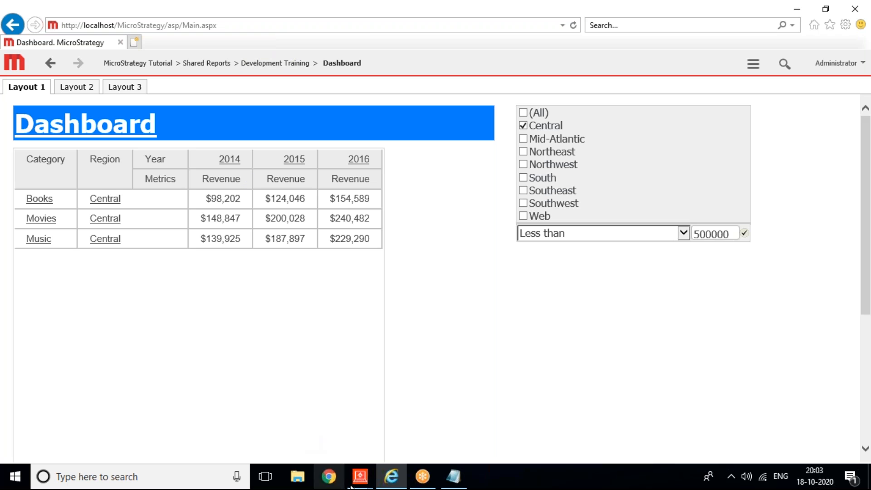
Step: Retarget the title link to run Public Objects > Reports > Development Training > Adv Metrics
mouse_move(366, 469)
left_click(391, 432)
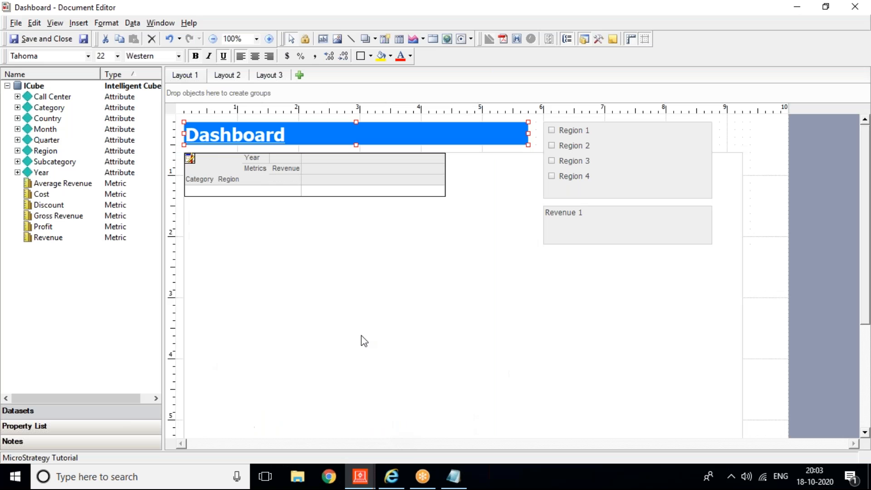
right_click(210, 142)
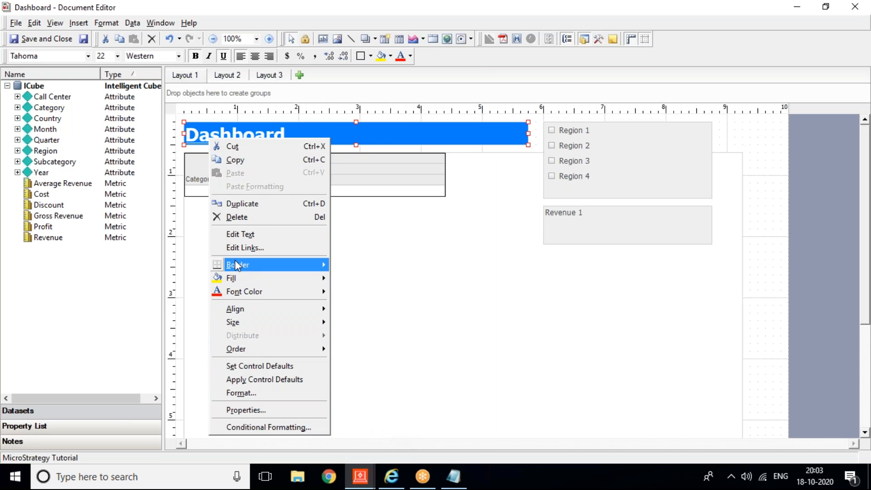
left_click(235, 242)
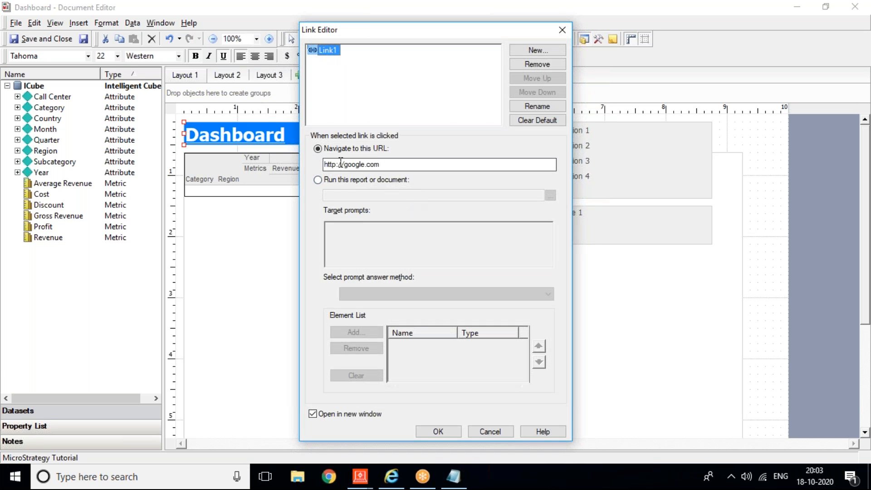
left_click(318, 180)
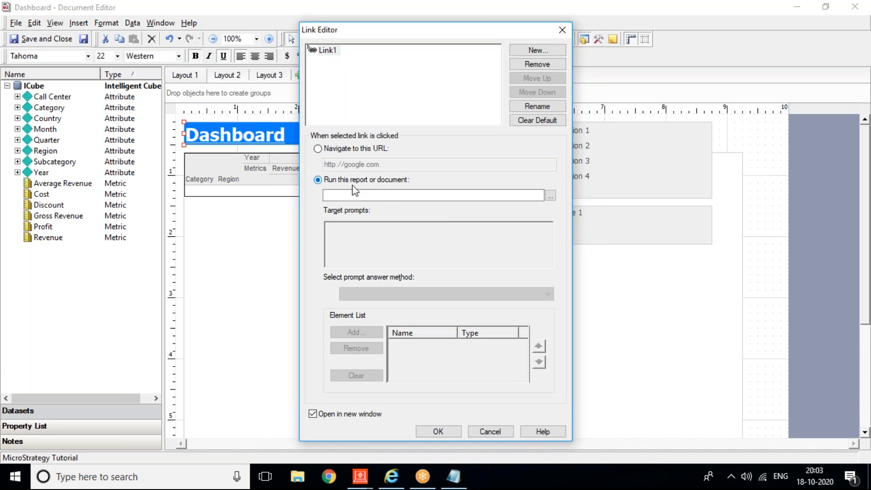
left_click(550, 195)
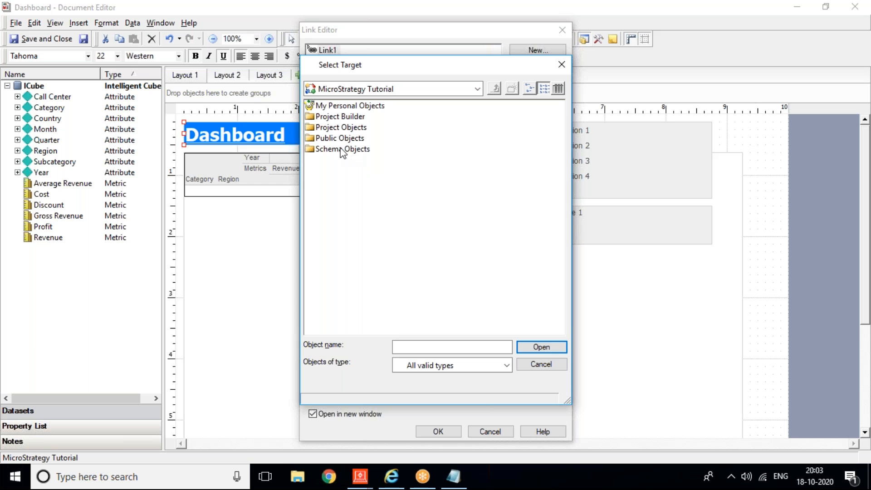
double_click(336, 141)
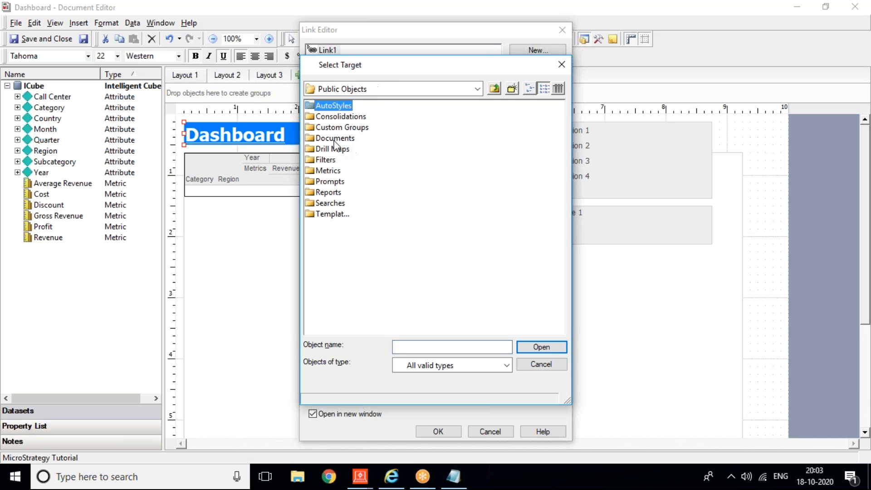
double_click(328, 192)
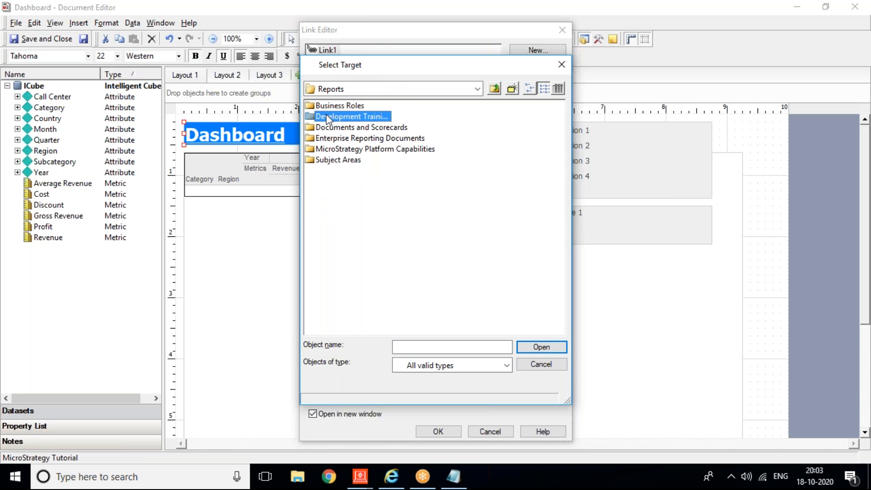
double_click(334, 117)
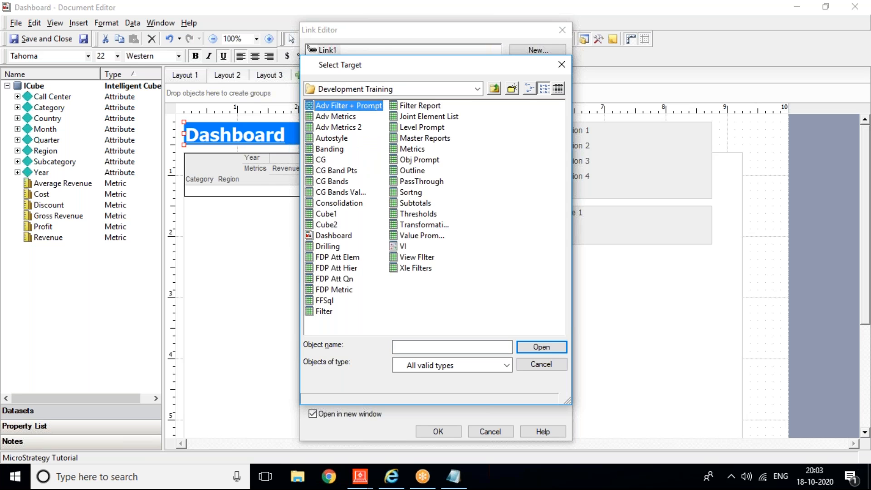
double_click(339, 119)
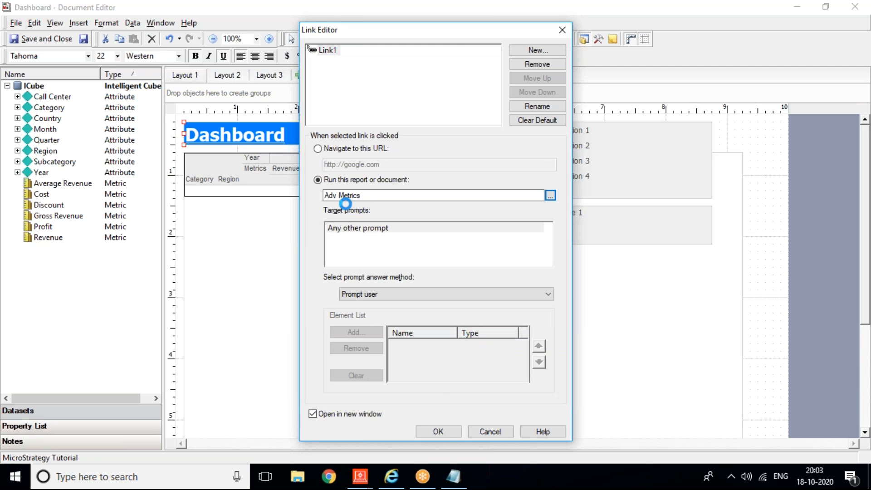
left_click(438, 431)
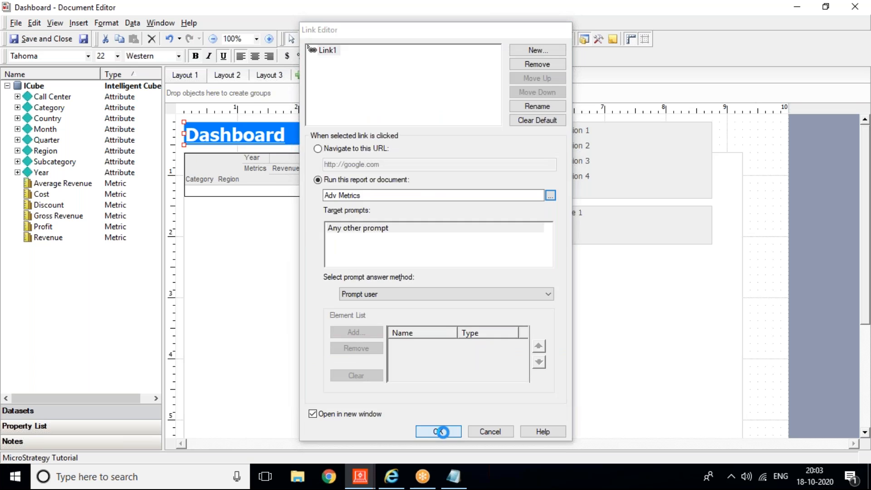
Step: Save, refresh the dashboard in the browser, and open then close the Adv Metrics tab
left_click(84, 42)
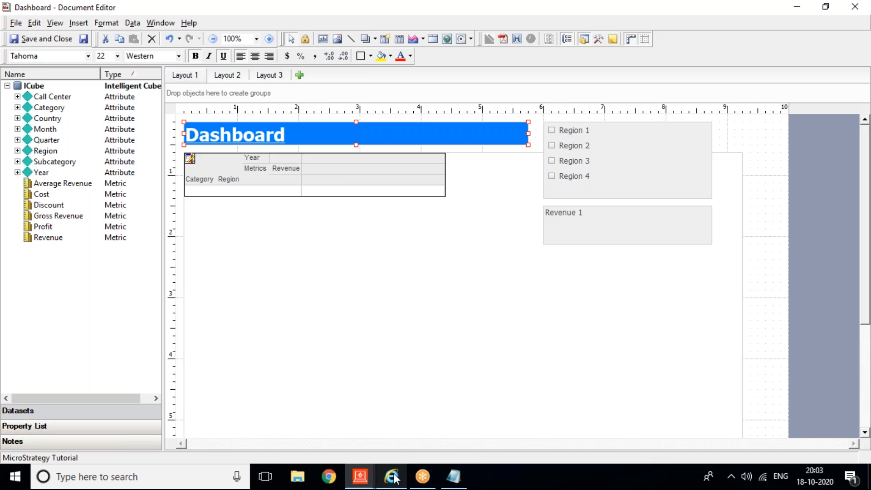
left_click(390, 476)
left_click(752, 65)
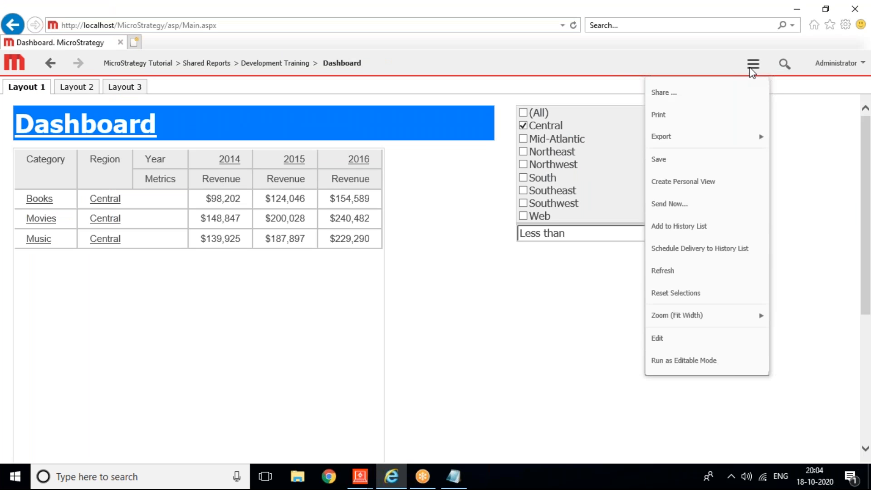
left_click(681, 271)
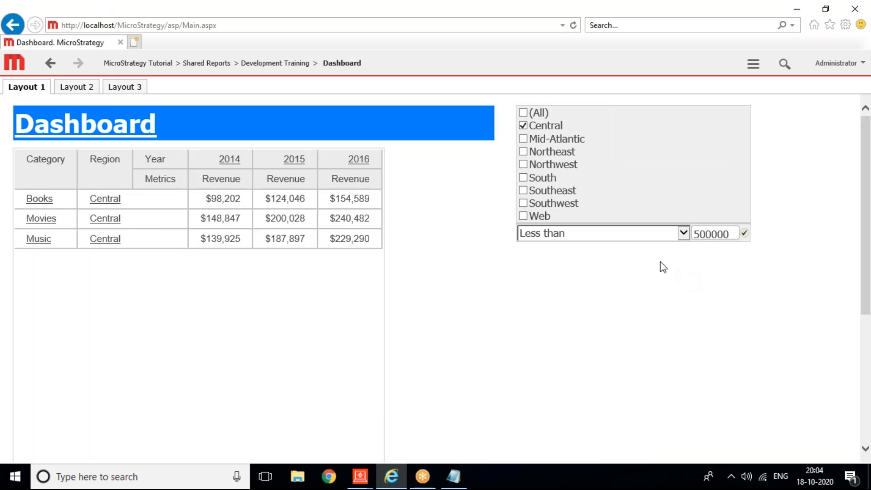
left_click(100, 122)
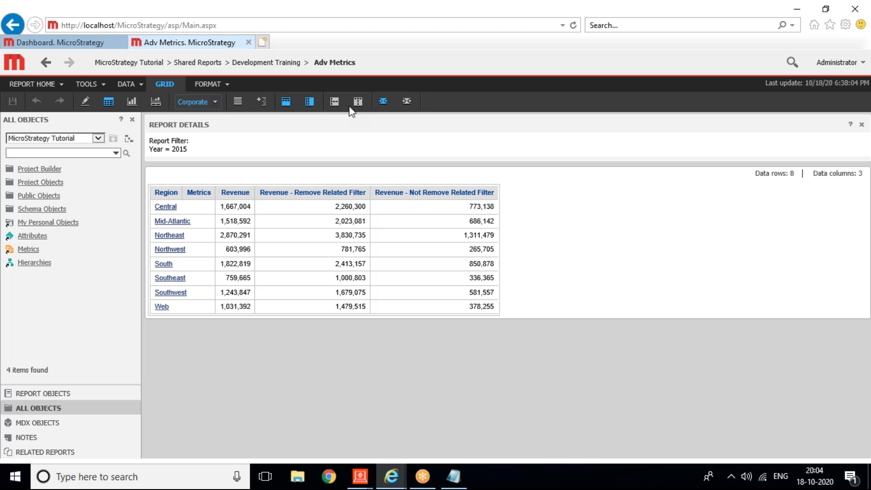
left_click(248, 42)
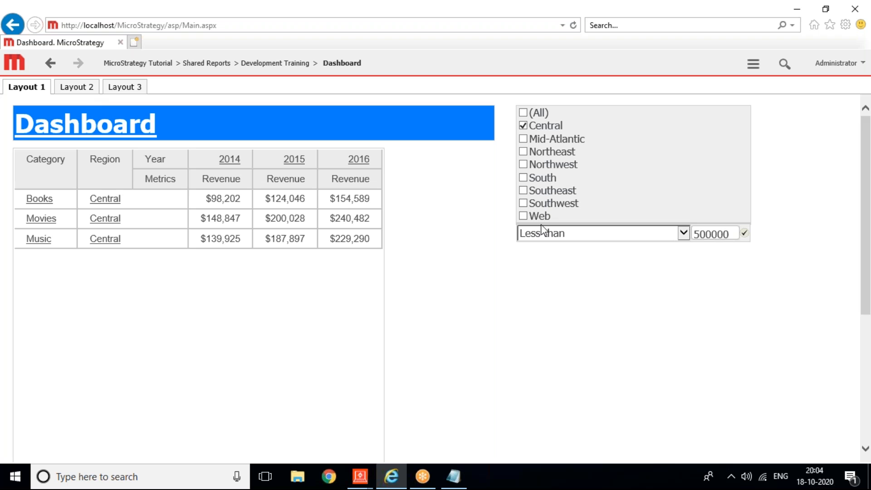
left_click(366, 482)
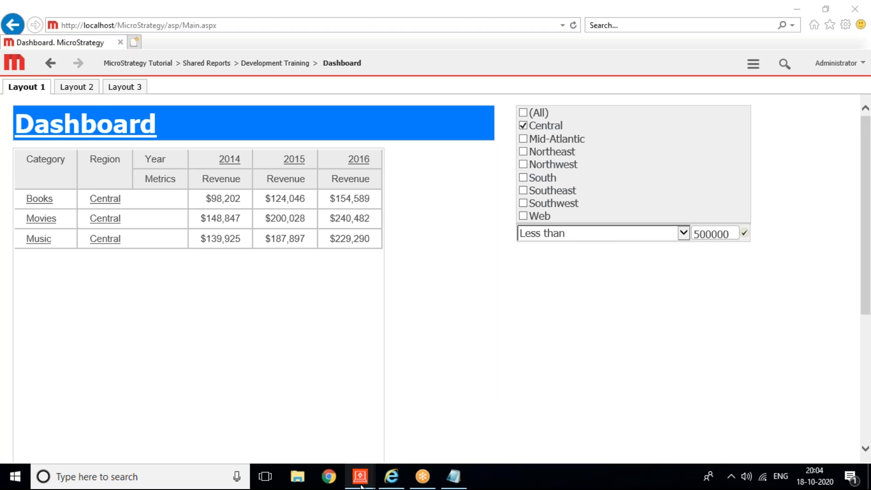
left_click(394, 442)
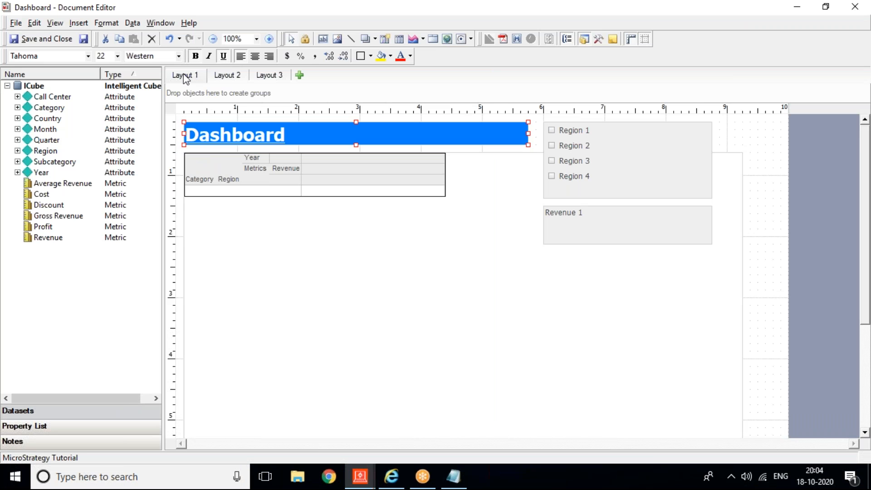
Step: Remove the Category and Year attributes from the Dashboard grid, confirming each removal
left_click(192, 162)
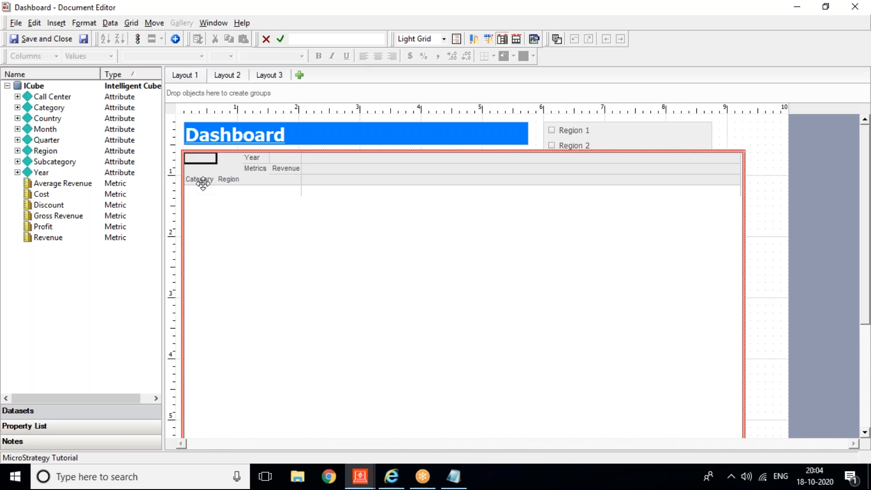
left_click(200, 179)
right_click(200, 179)
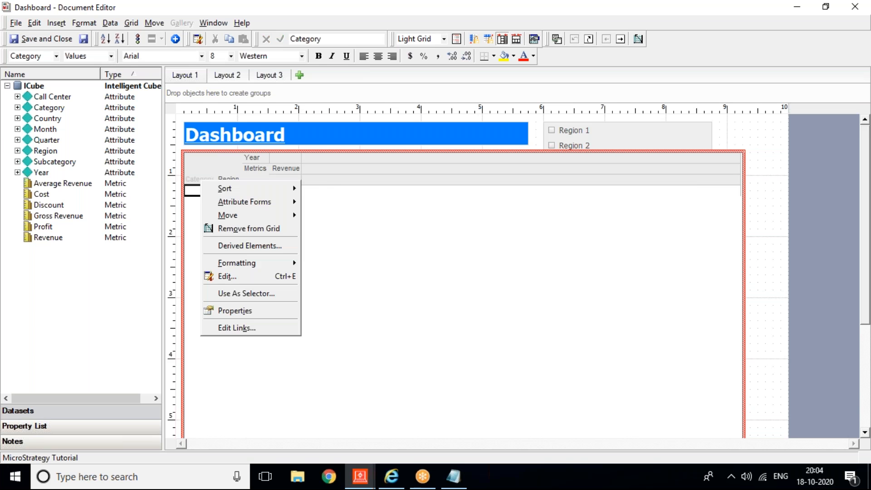
left_click(246, 222)
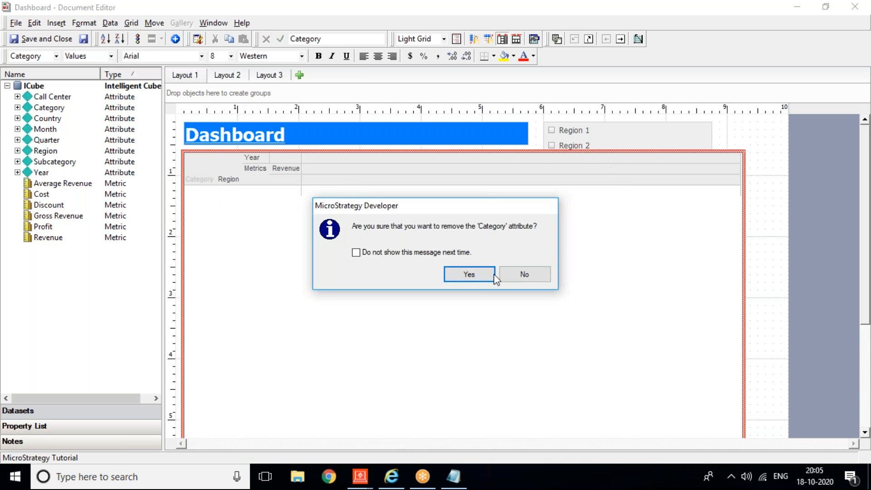
left_click(476, 274)
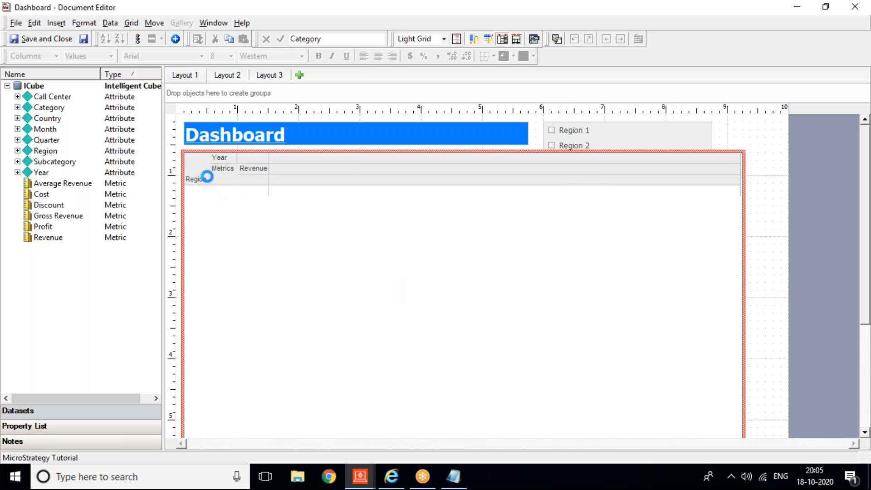
left_click(221, 158)
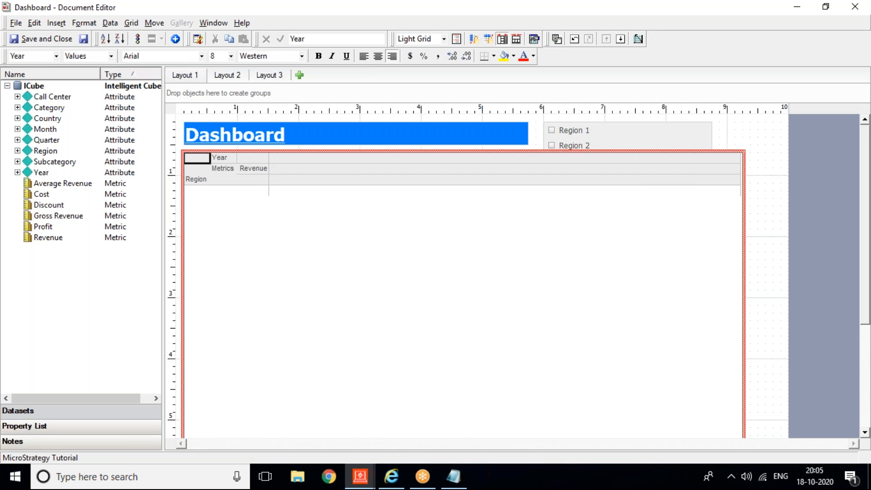
right_click(221, 158)
left_click(272, 211)
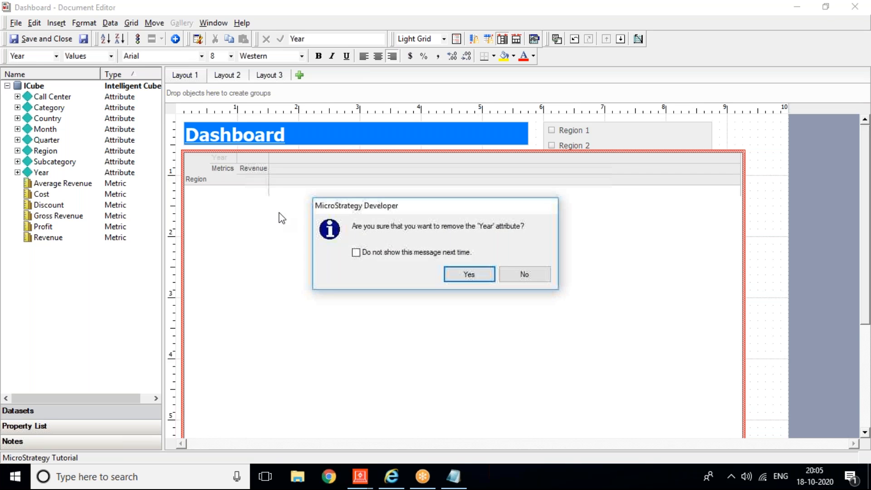
left_click(477, 274)
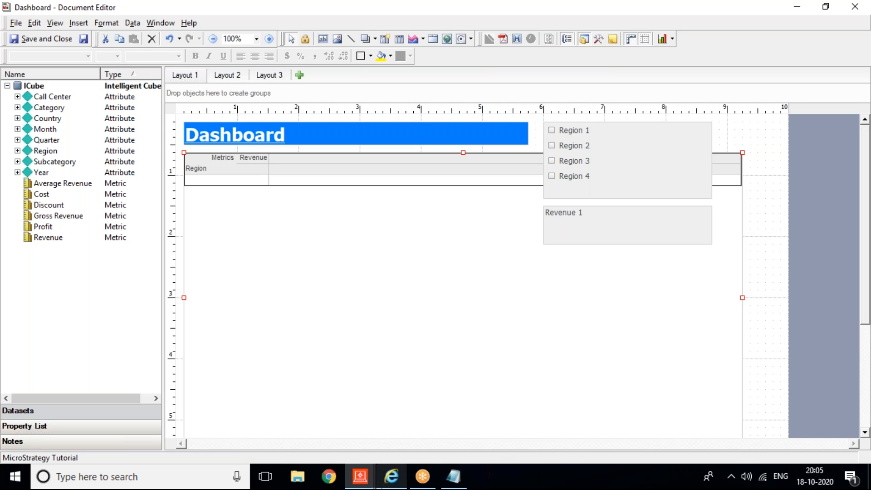
left_click(358, 480)
Step: Create a blank grid report with Region from Geography and an Elements of Region prompt filter
left_click(247, 431)
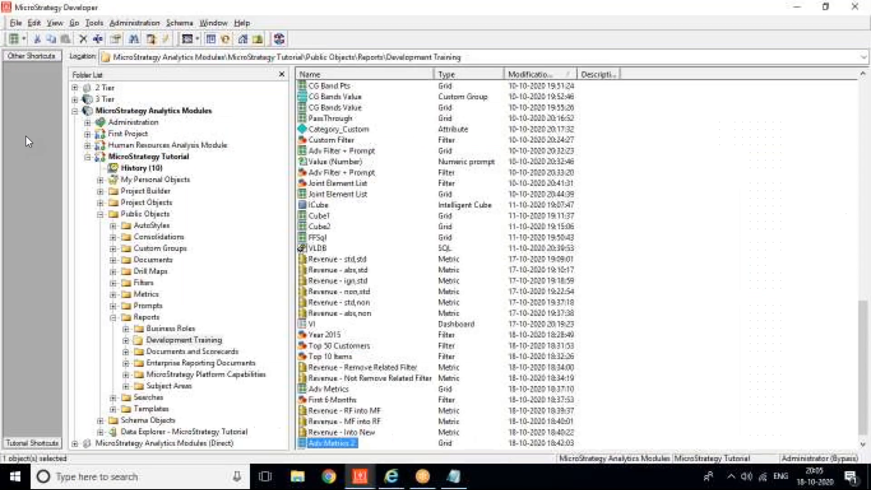
left_click(15, 39)
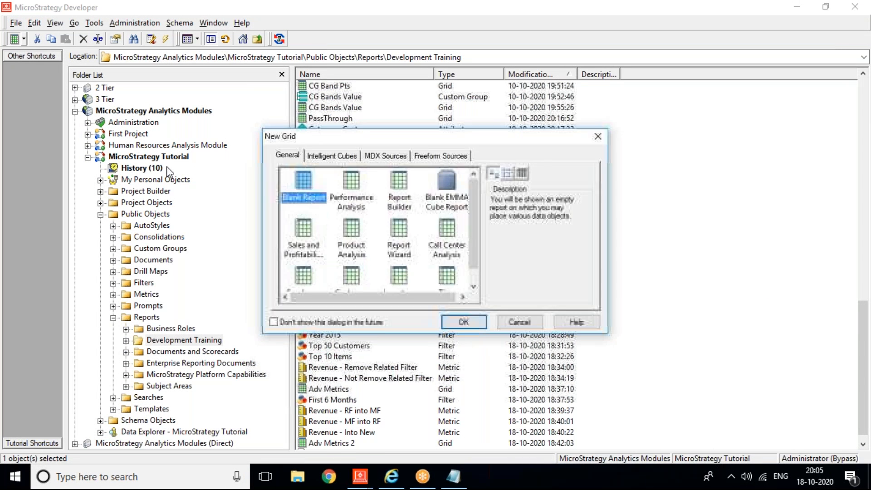
key("Return")
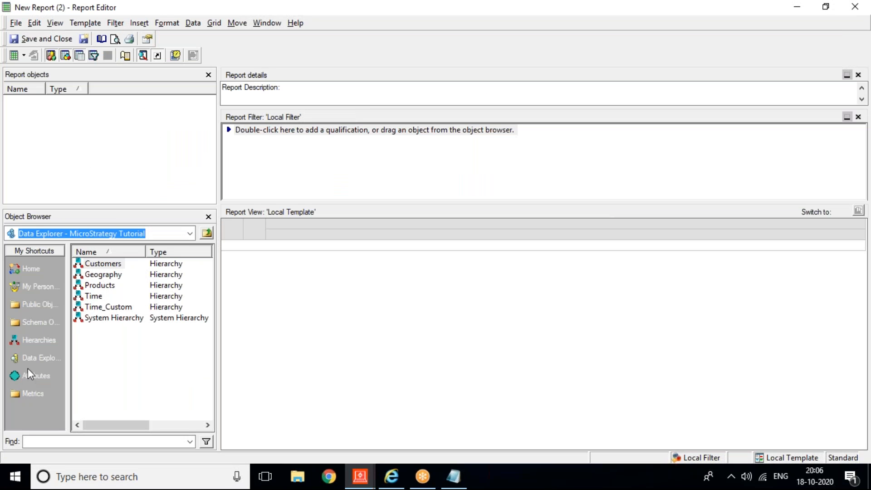
left_click(30, 374)
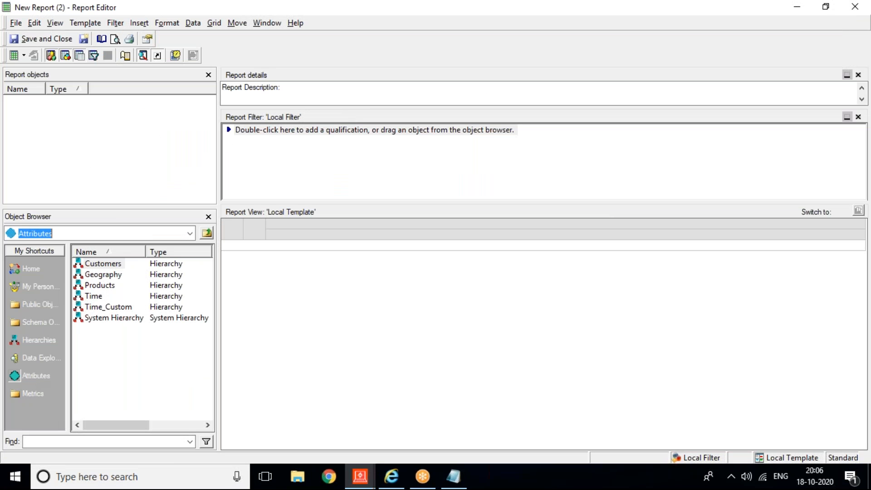
left_click(114, 278)
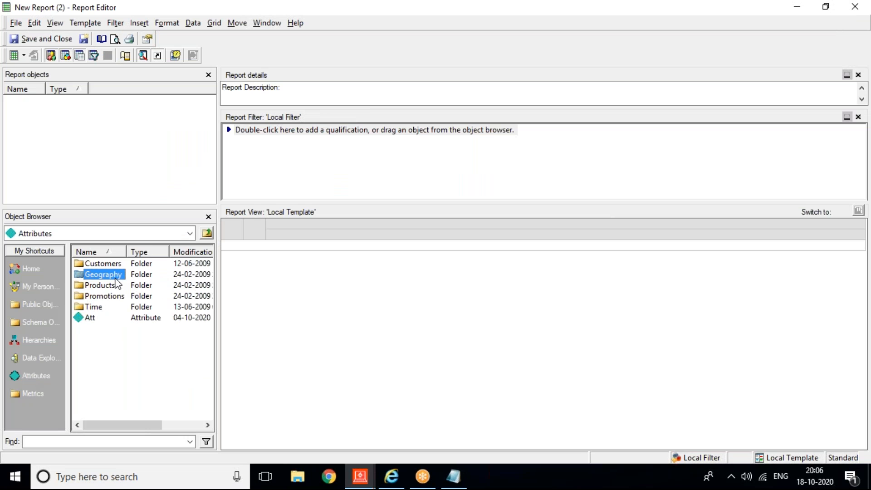
double_click(115, 278)
double_click(79, 383)
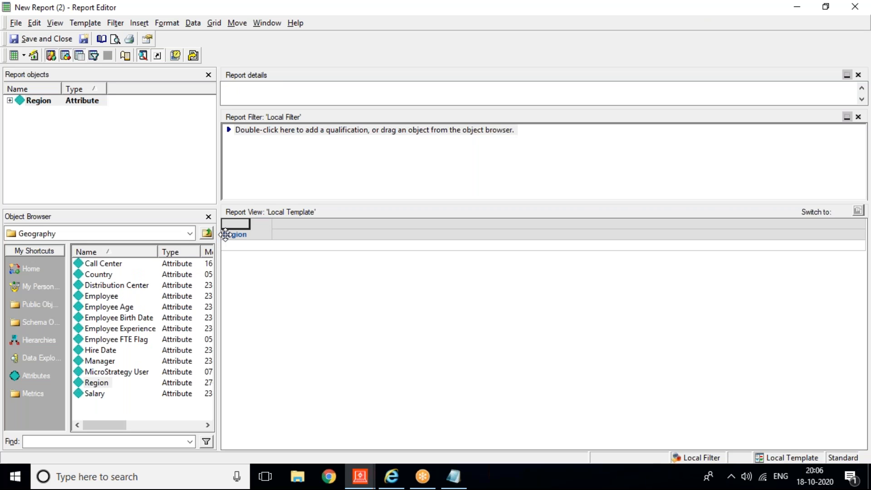
left_click_drag(44, 104, 253, 157)
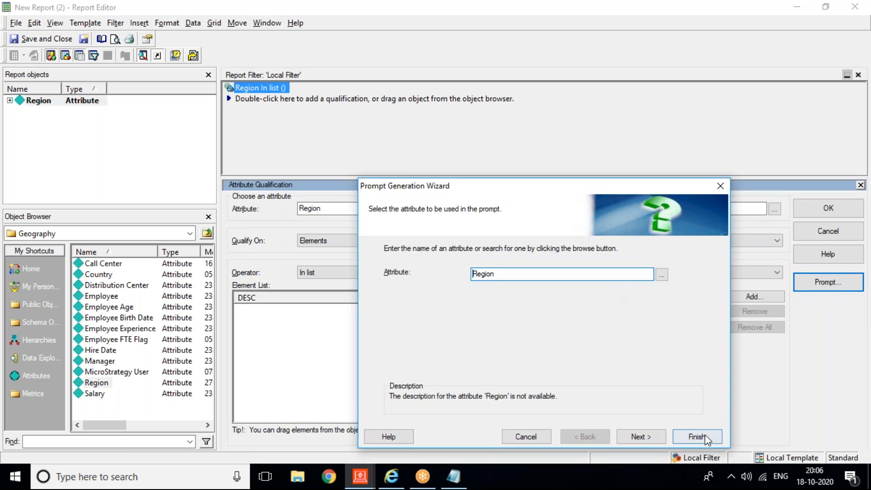
left_click(697, 436)
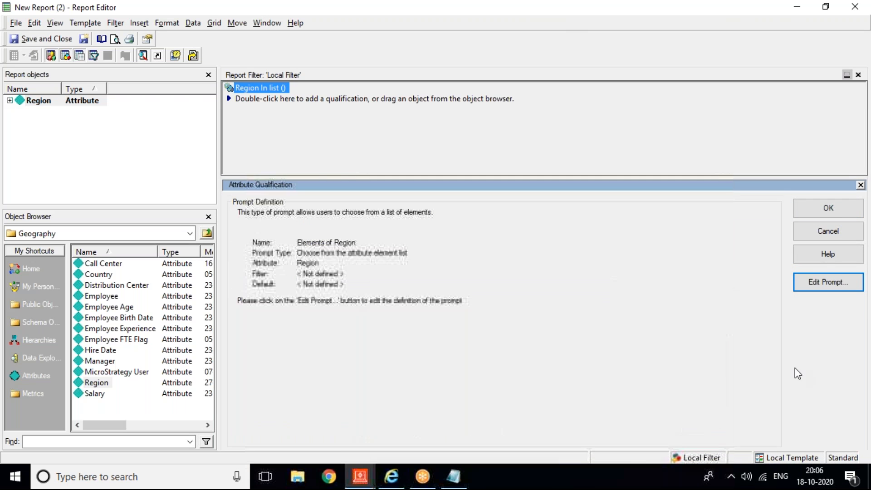
left_click(845, 206)
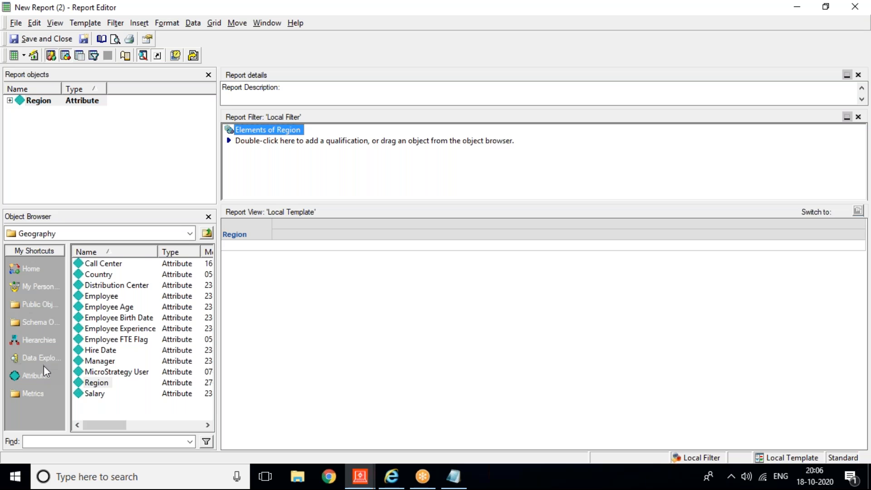
Step: Add Year from Time and Category from Products to the report grid
left_click(43, 375)
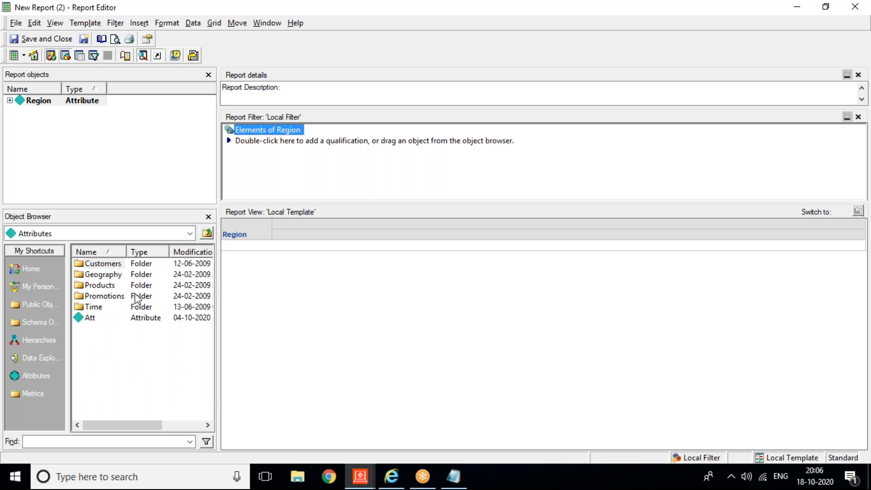
double_click(102, 310)
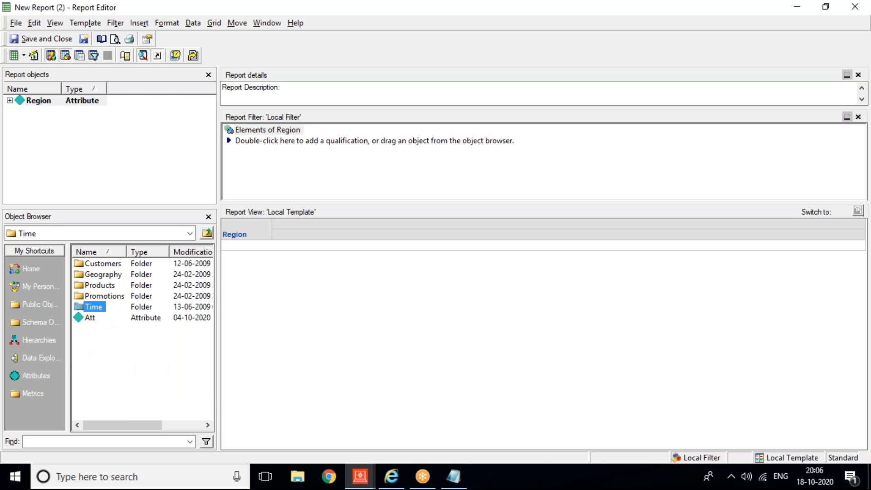
double_click(91, 308)
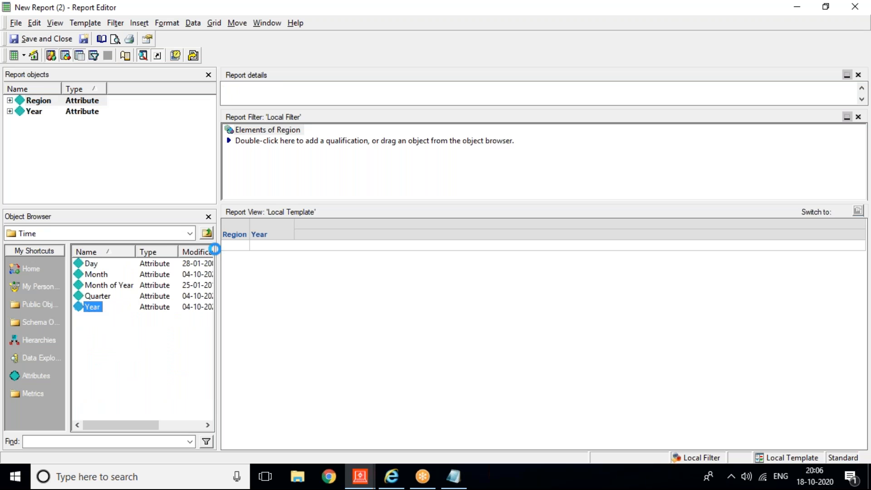
left_click(206, 233)
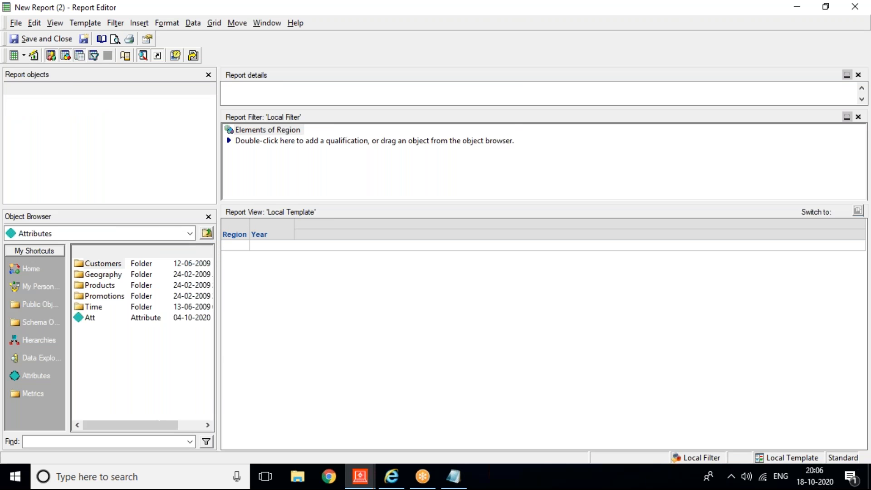
double_click(100, 285)
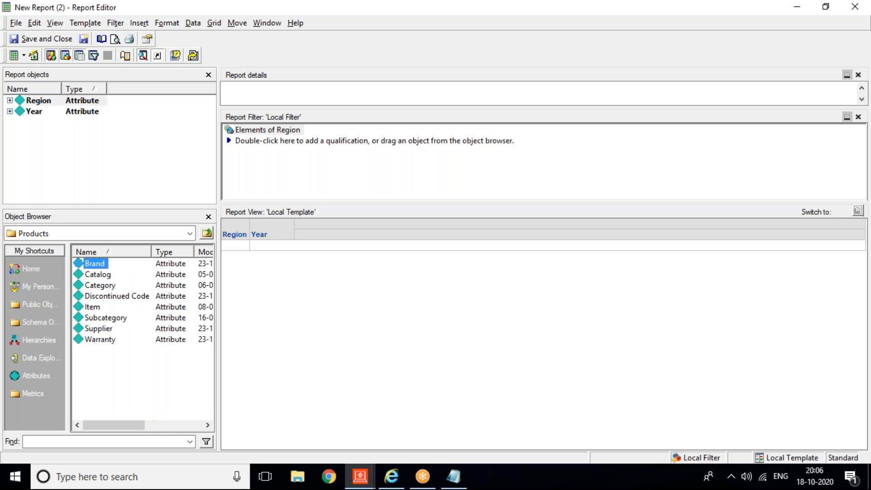
double_click(97, 286)
Step: Add the Gross Revenue and Revenue metrics from Metrics > Sales Metrics
left_click(40, 312)
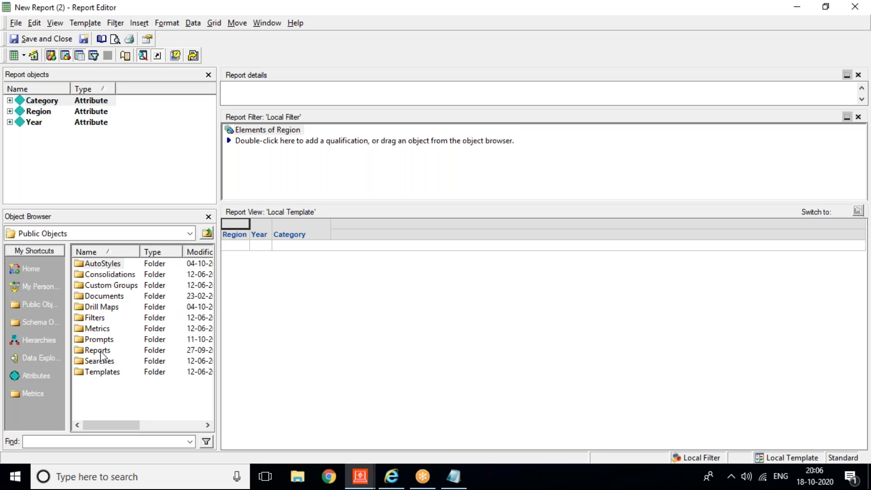
double_click(94, 326)
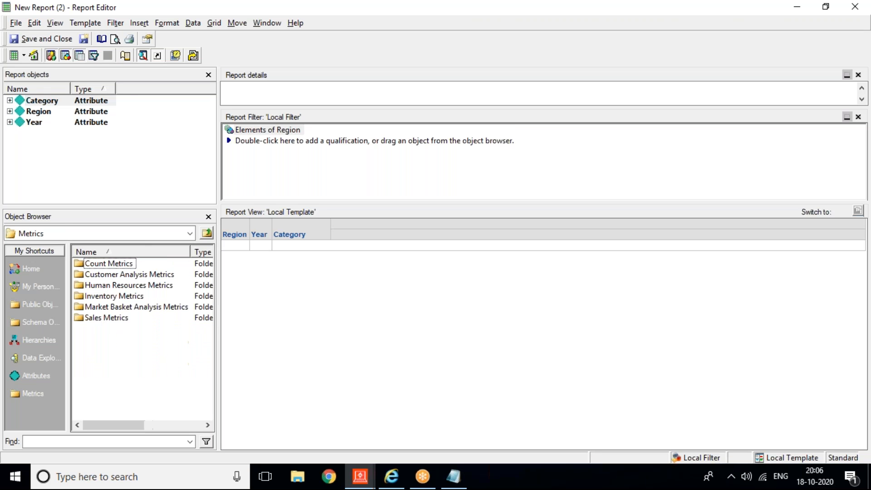
left_click(104, 320)
double_click(104, 320)
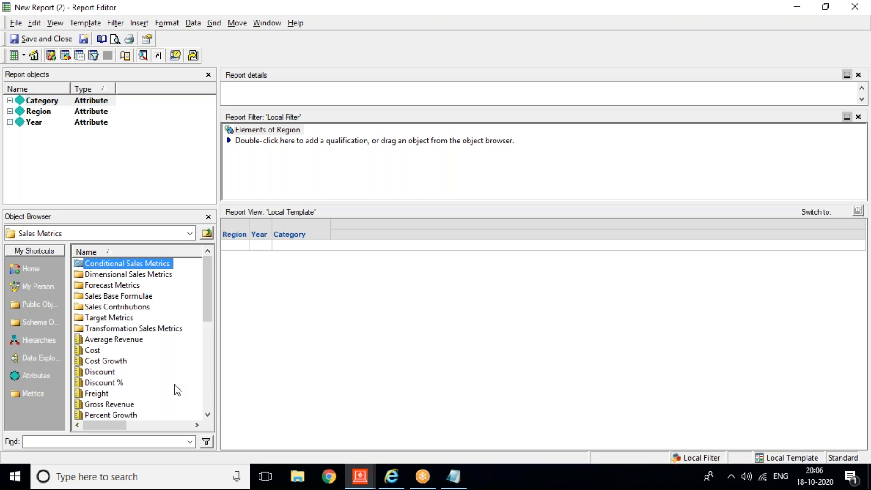
left_click(109, 405)
double_click(109, 405)
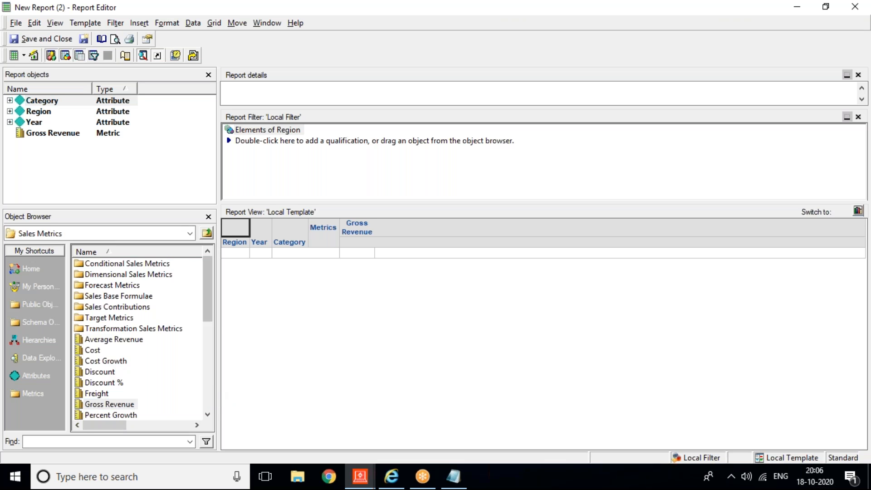
scroll(136, 354, "down", 5)
double_click(100, 340)
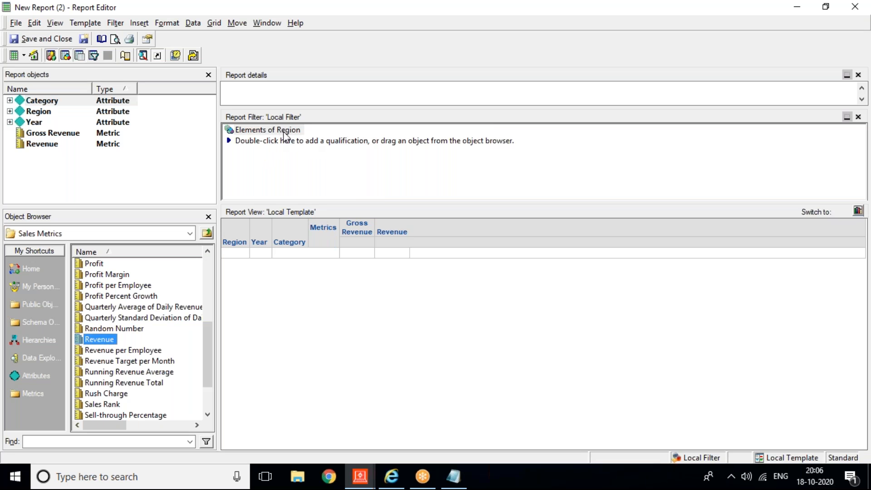
left_click(34, 43)
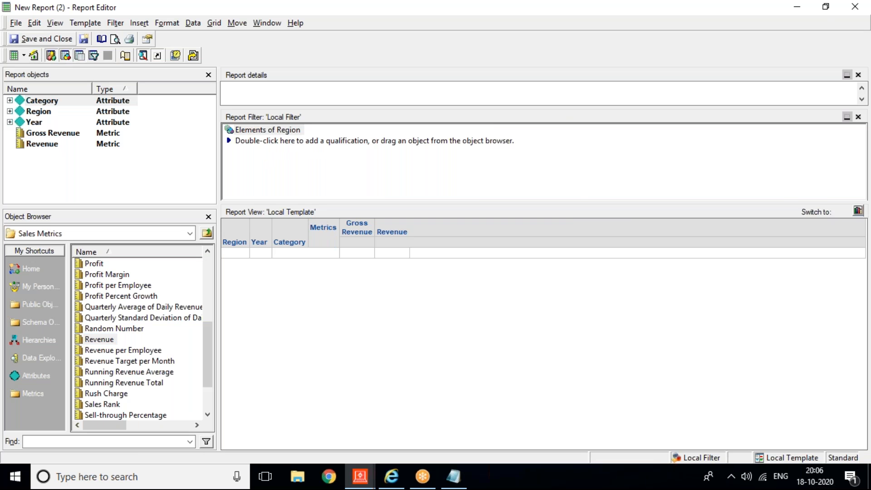
Step: Save the report as 'Linked Report' and return to the Dashboard document editor
type("Lin")
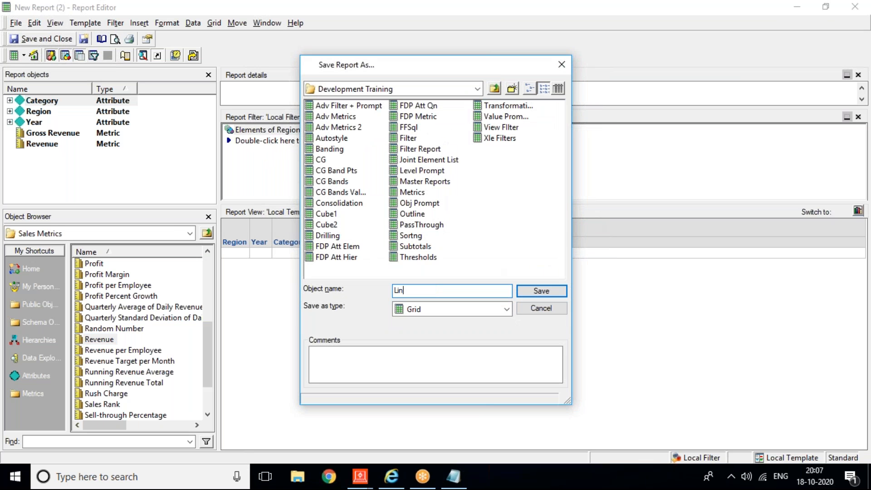
type("ked Report")
key("Return")
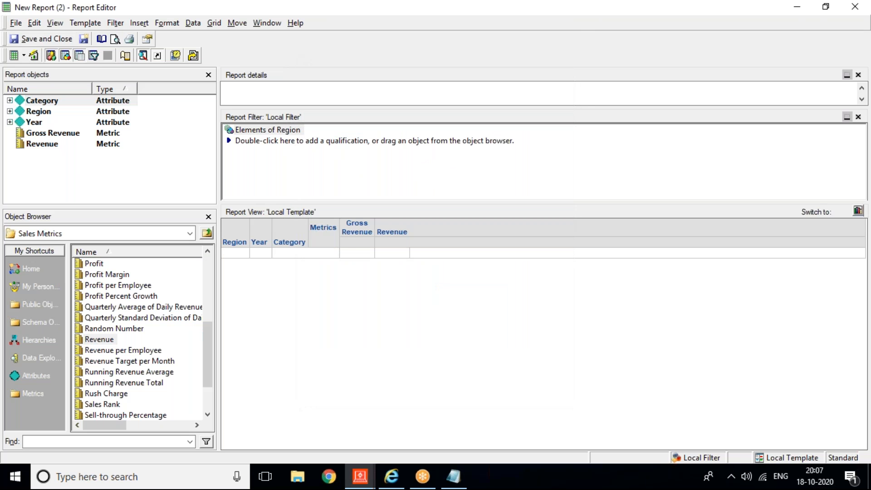
mouse_move(359, 476)
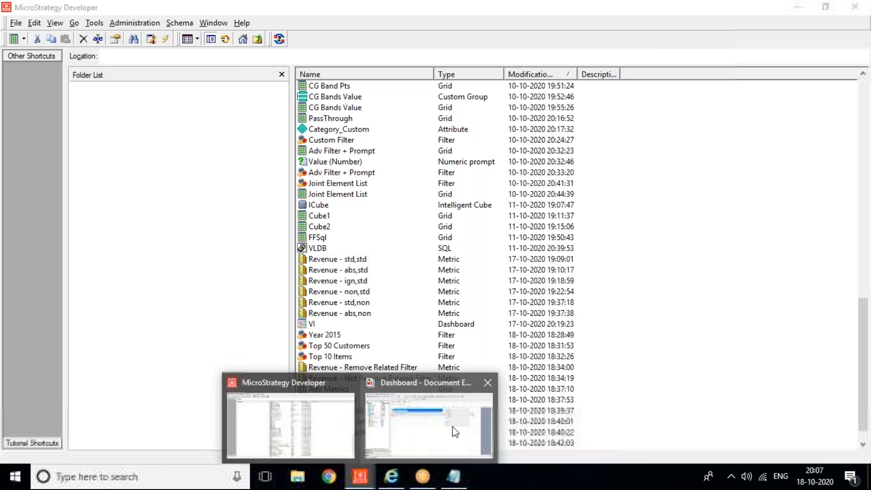
left_click(453, 426)
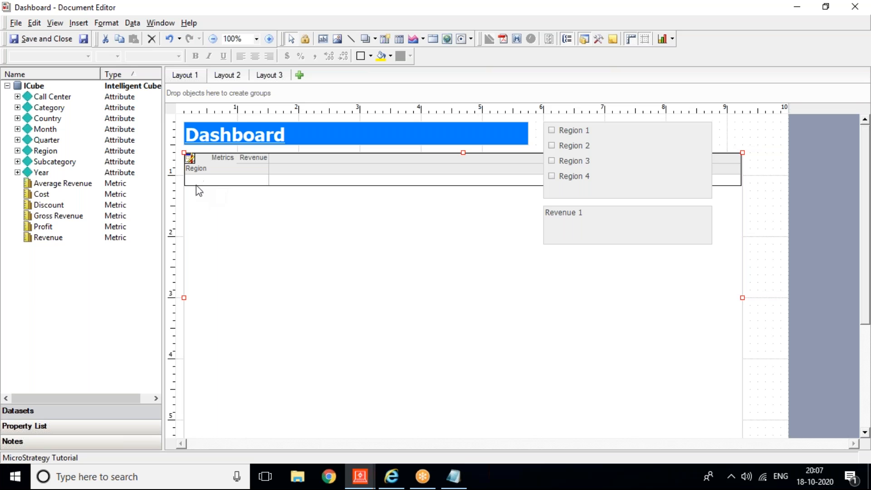
Step: Open the Link Editor on the Dashboard grid's Region header, creating a new link, Link1
double_click(191, 161)
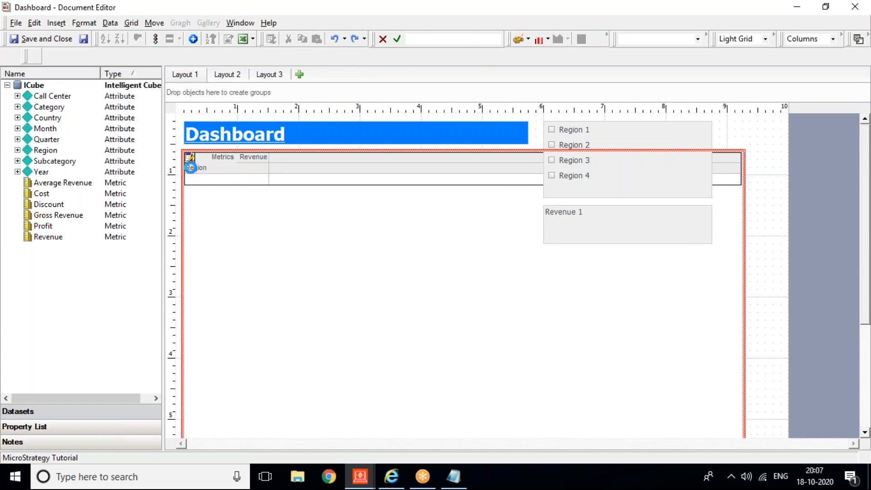
right_click(192, 168)
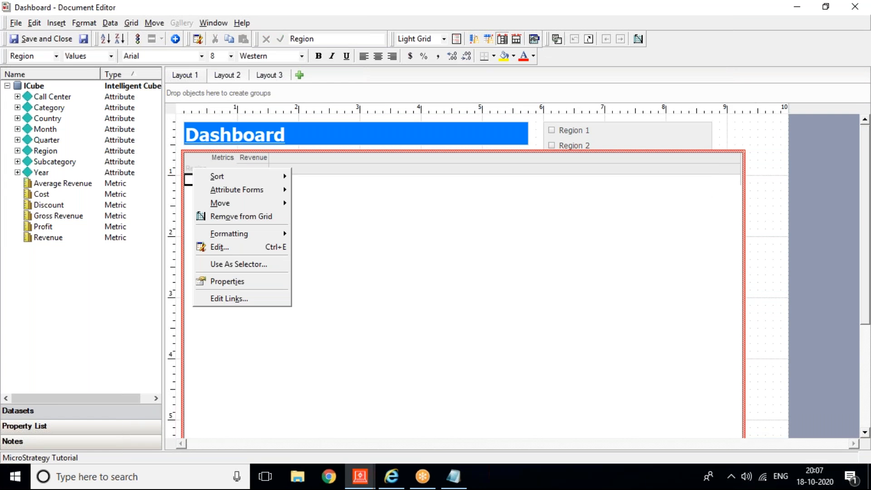
left_click(231, 298)
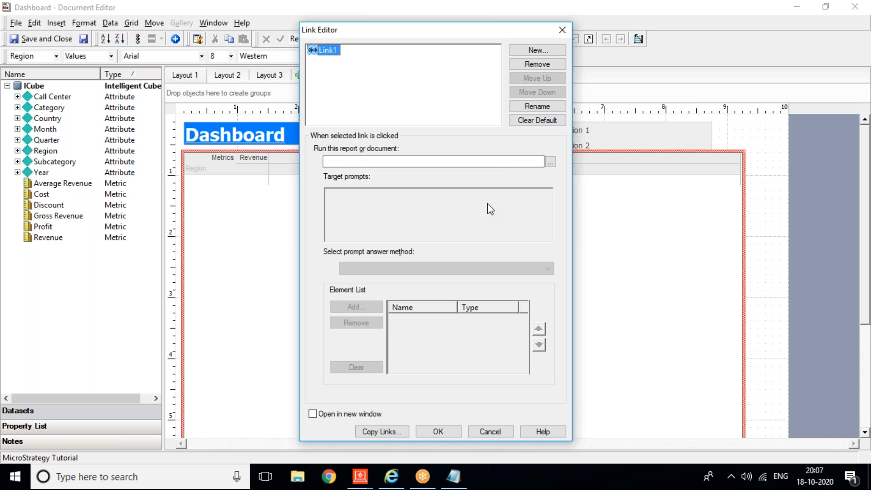
Step: Target the link at Linked Report in Public Objects > Reports > Development Training
left_click(547, 164)
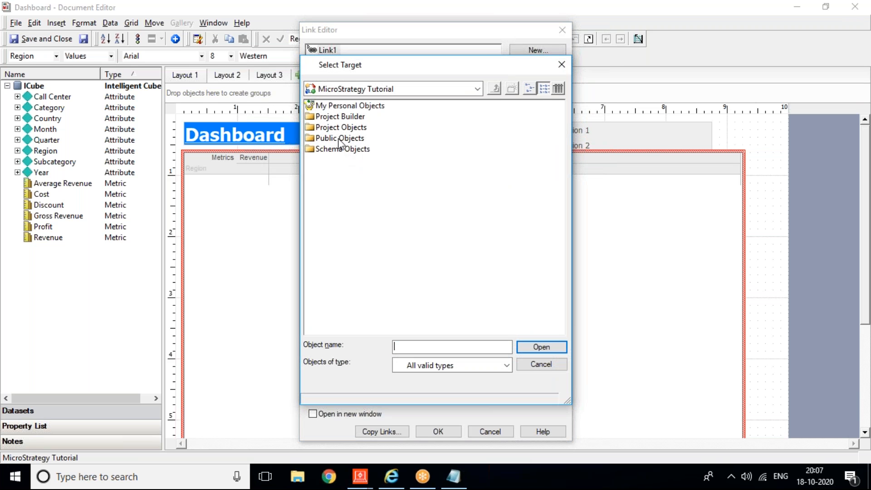
double_click(341, 139)
double_click(333, 192)
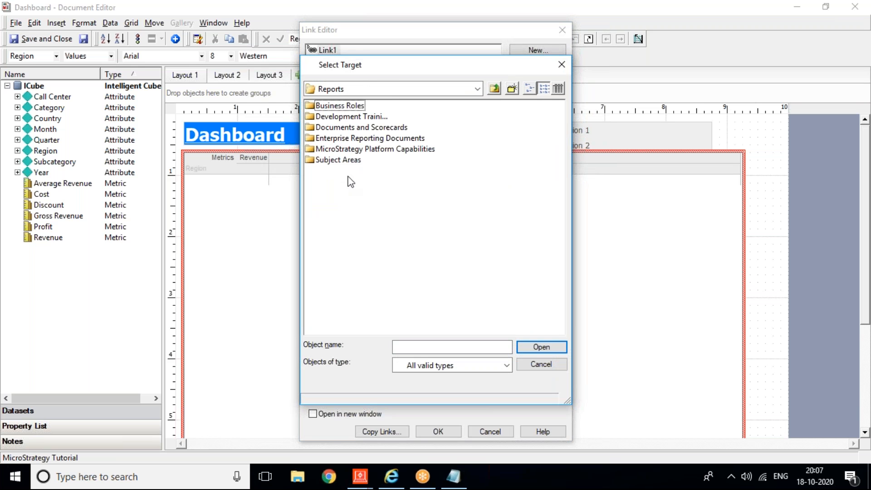
double_click(345, 117)
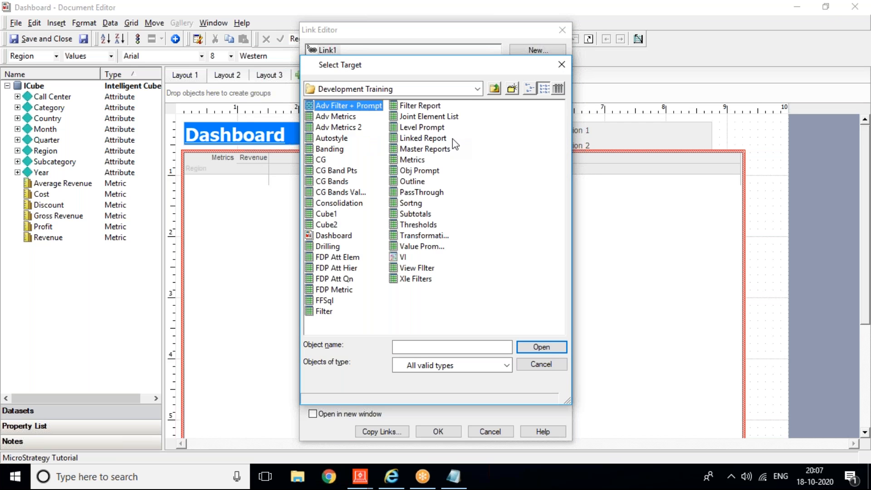
double_click(423, 138)
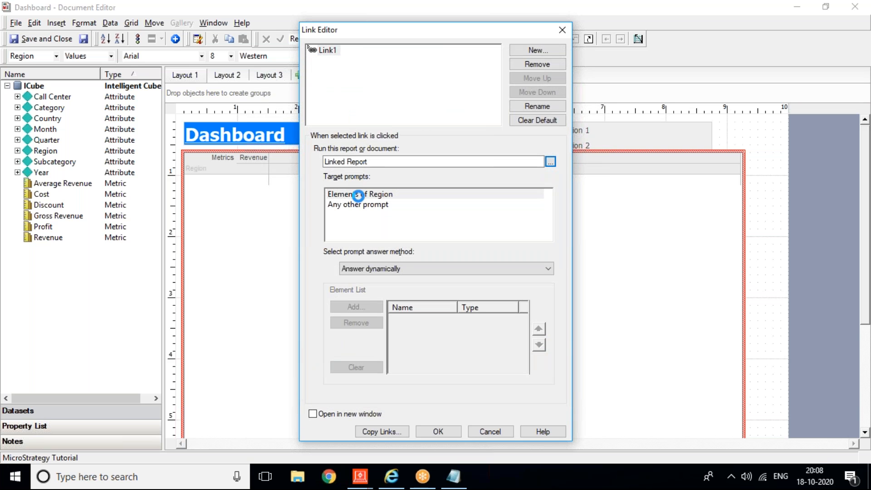
Step: Answer Elements of Region dynamically, open in a new window, and save the dashboard
left_click(360, 195)
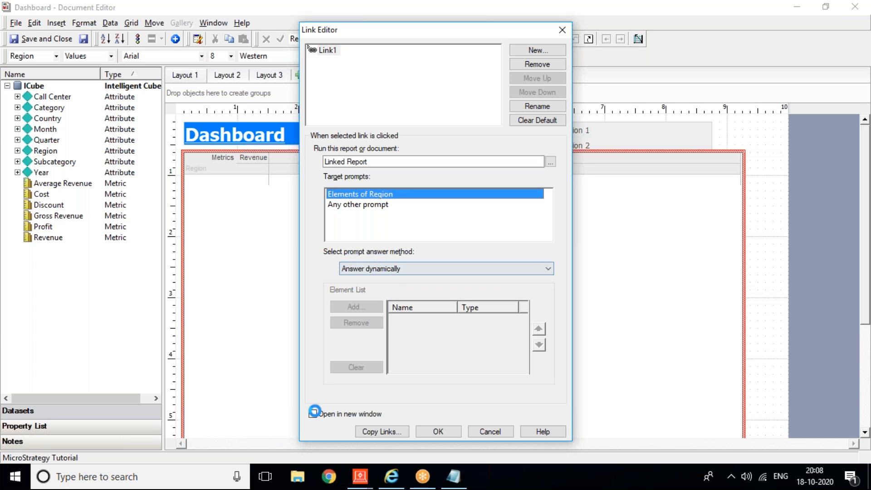
left_click(313, 413)
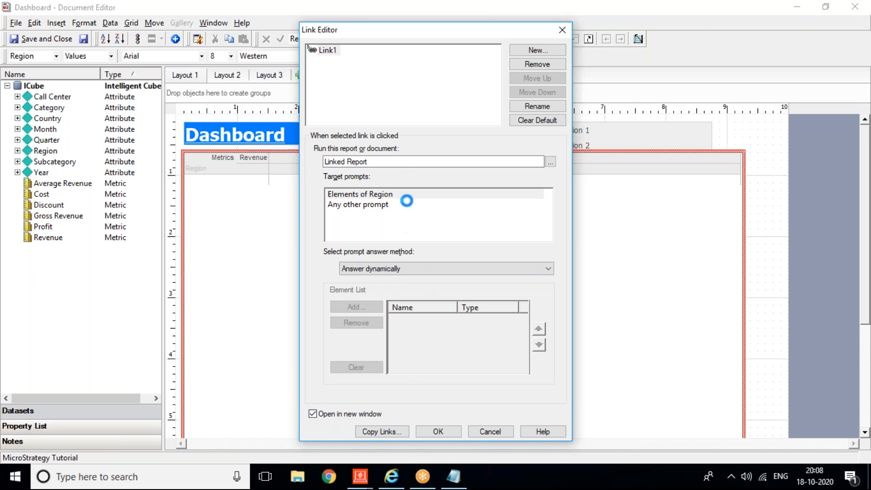
left_click(398, 267)
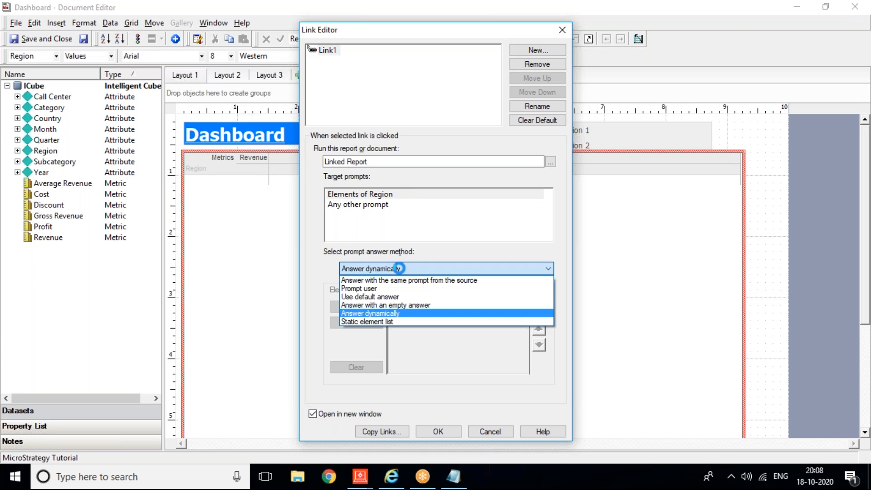
left_click(398, 268)
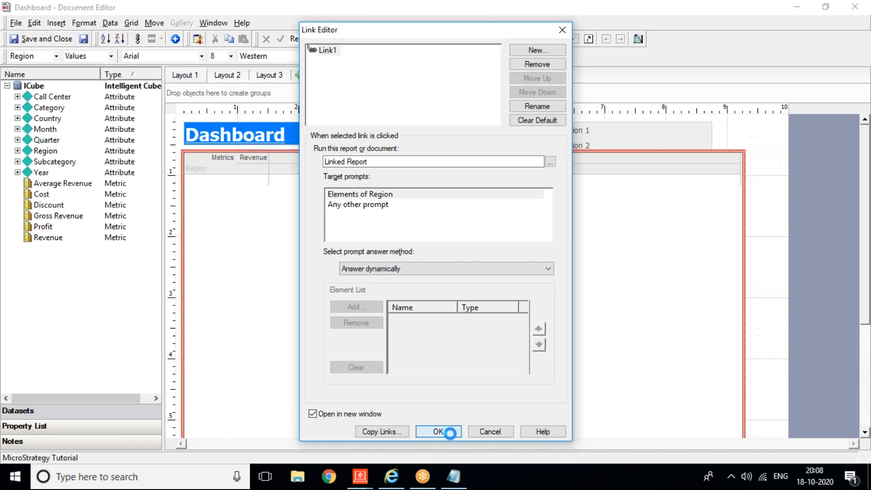
left_click(438, 431)
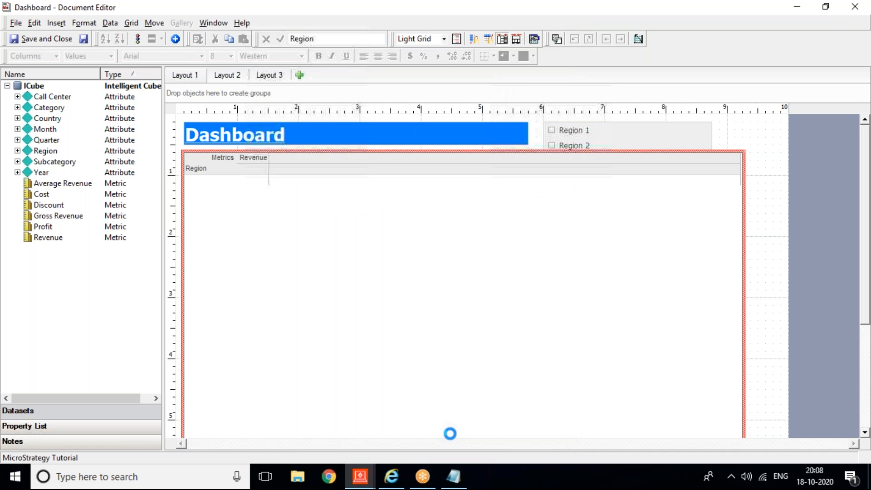
left_click(84, 39)
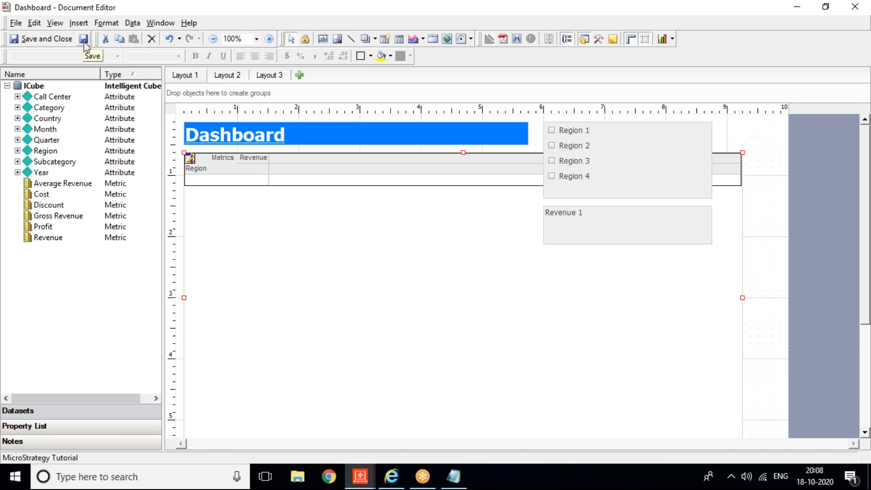
left_click(391, 476)
Step: Reset selections, refresh the Web dashboard, and open Linked Report for Northeast
left_click(758, 63)
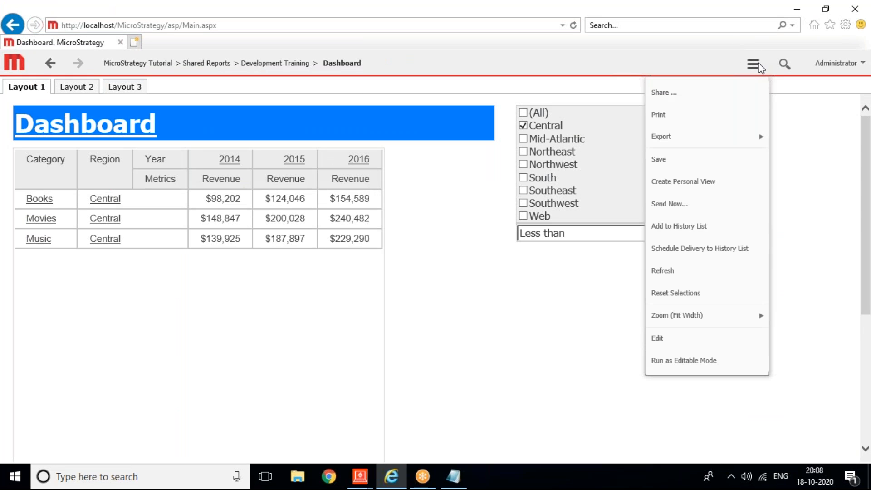
left_click(669, 290)
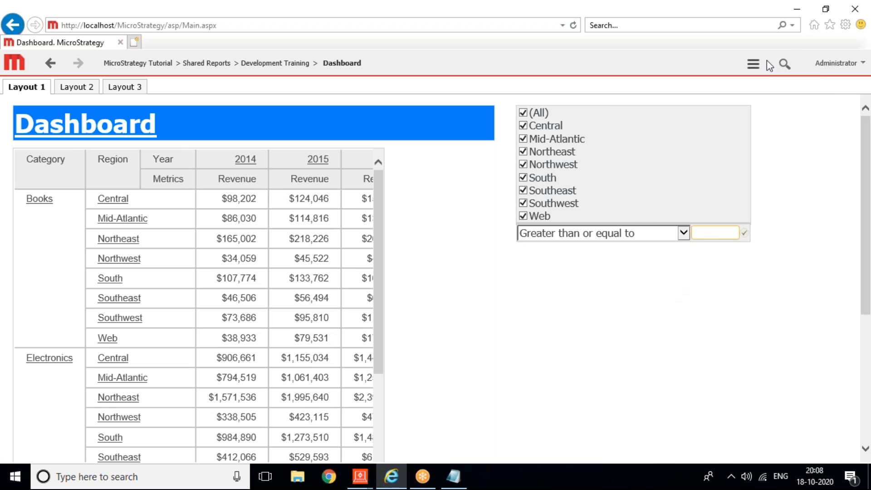
left_click(753, 64)
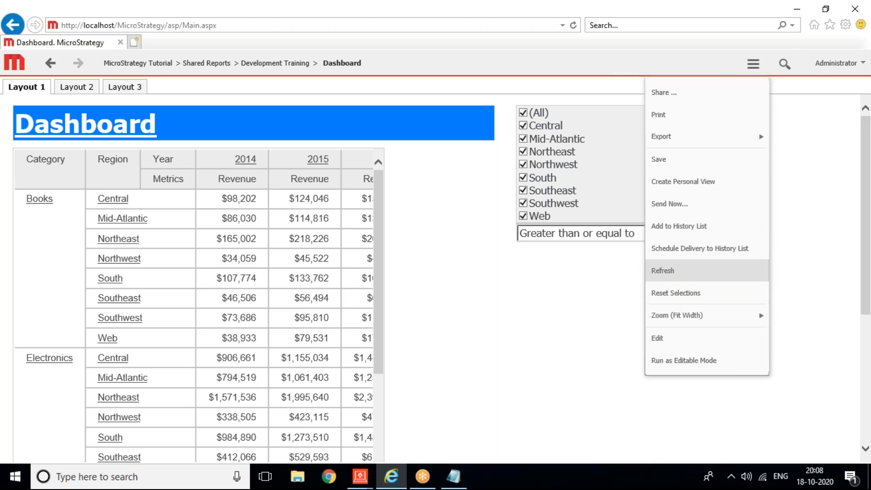
left_click(663, 270)
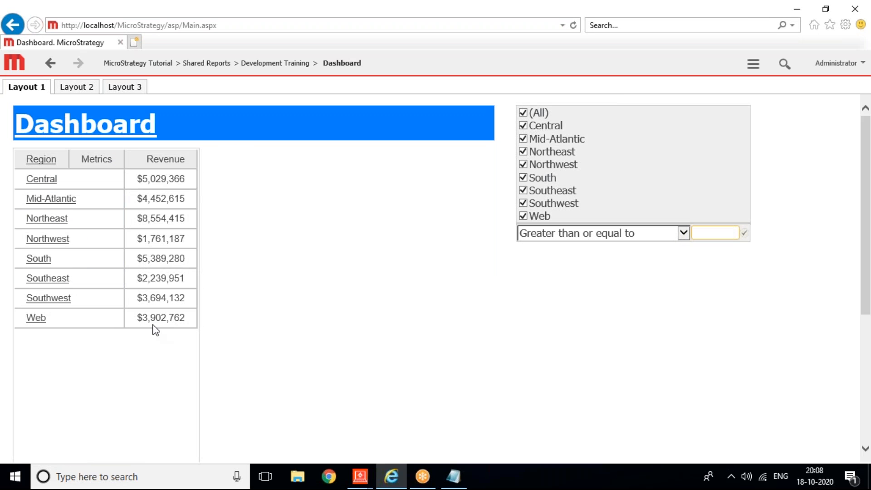
left_click(46, 219)
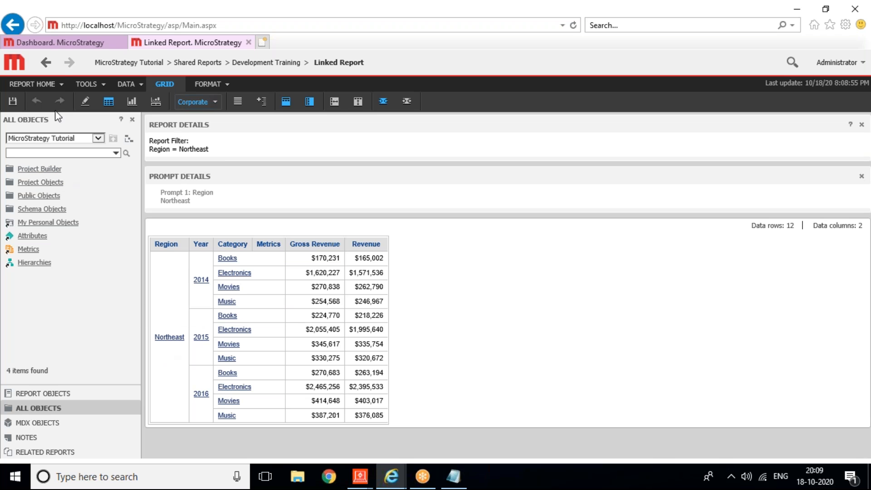
Step: Open Linked Report for South from the dashboard, then return to Developer's Dashboard Document Editor
left_click(54, 41)
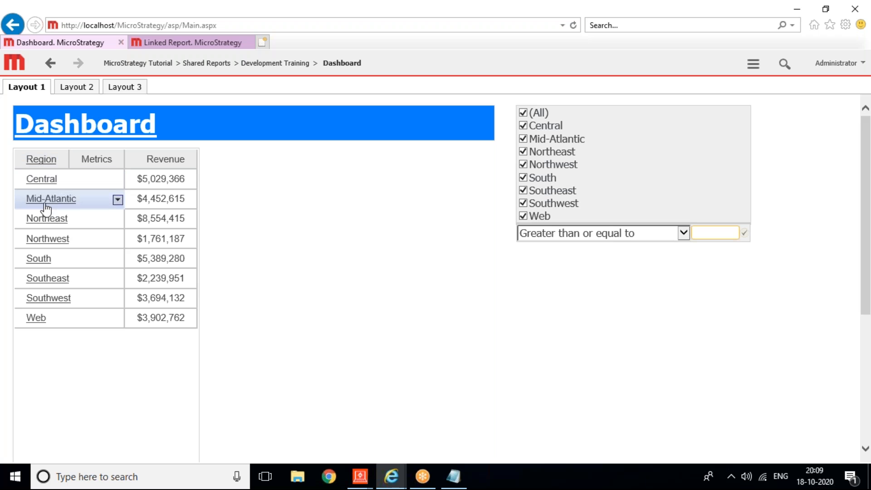
left_click(42, 258)
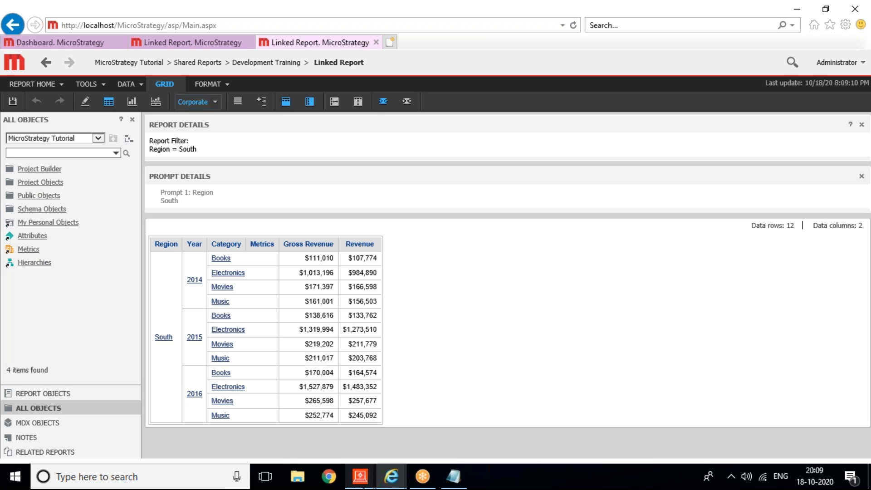
left_click(371, 479)
left_click(388, 432)
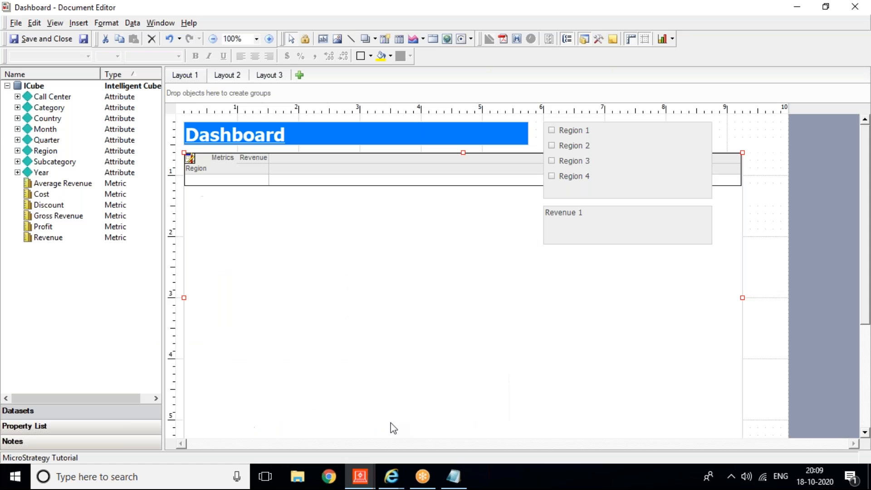
Step: Reopen the Link Editor for the grid's Region attribute and expand the prompt answer method list
double_click(196, 173)
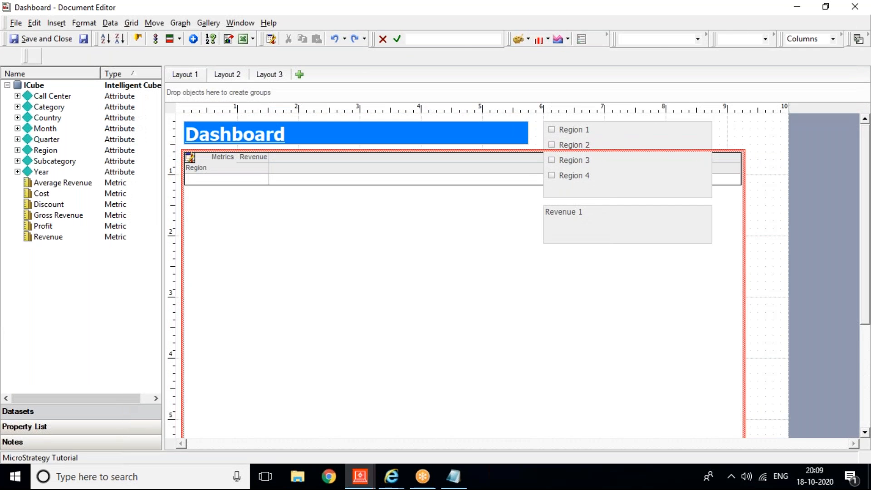
left_click(199, 168)
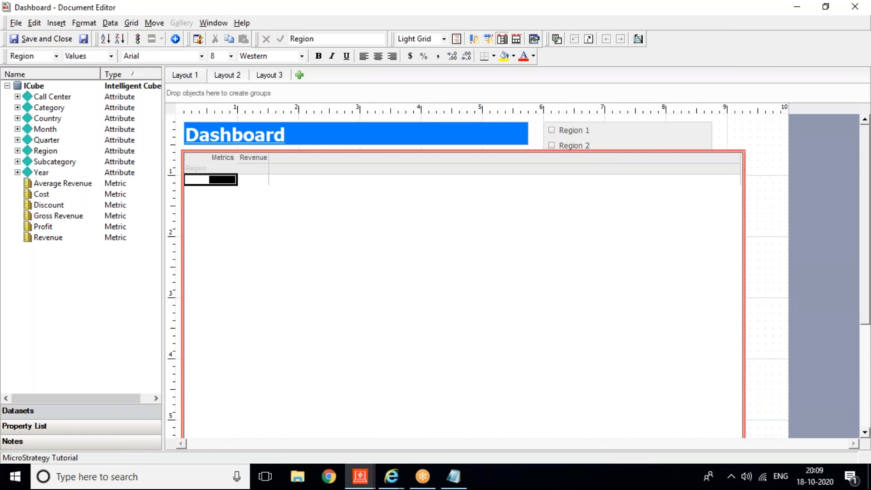
right_click(201, 169)
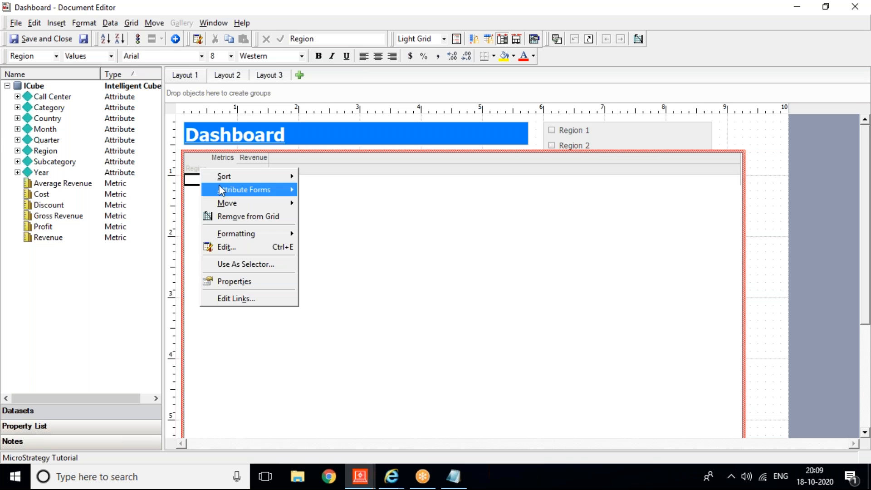
left_click(232, 297)
left_click(424, 268)
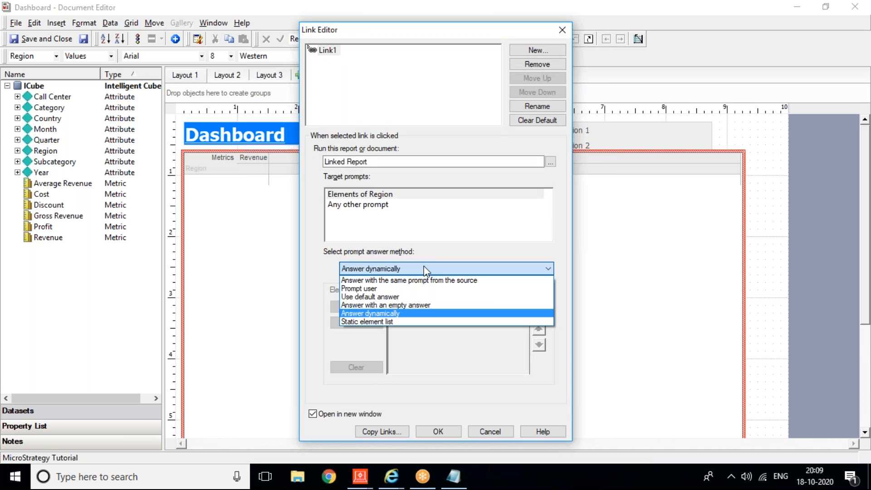
Step: Change the Region link's answer method to Prompt user and confirm
left_click(379, 290)
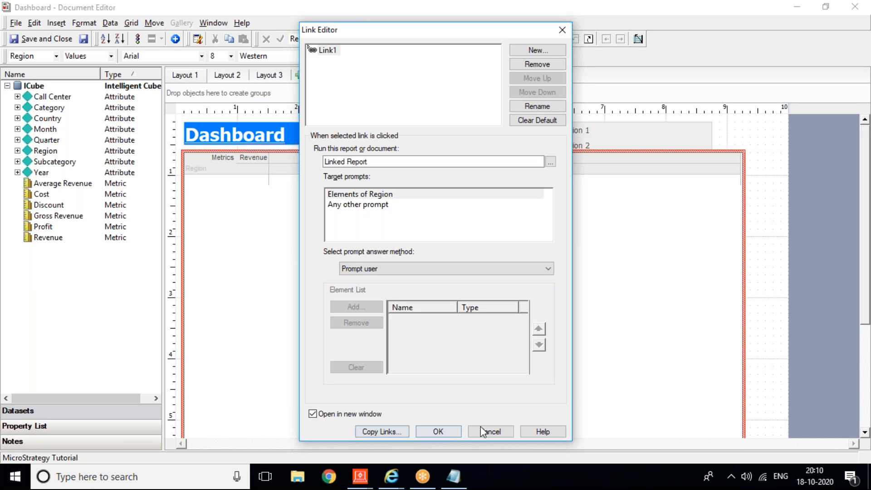
left_click(436, 430)
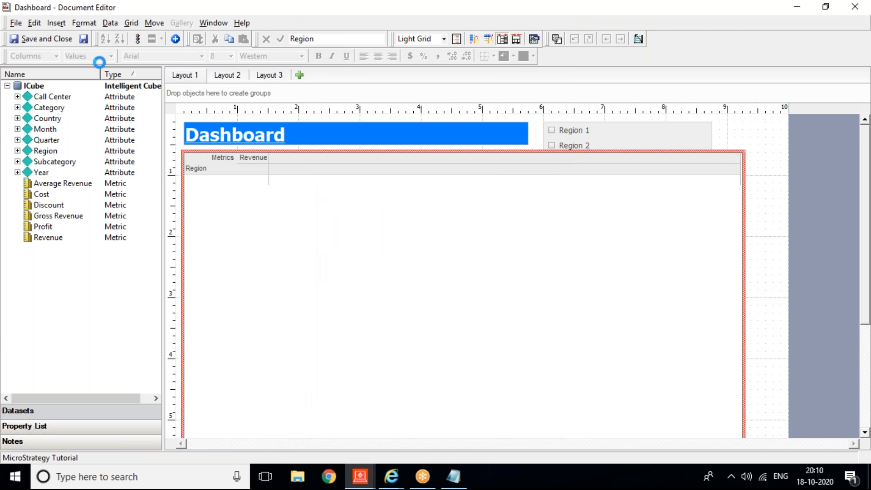
Step: Finish grid editing, close both Linked Report tabs in the browser, and refresh the dashboard
left_click(83, 41)
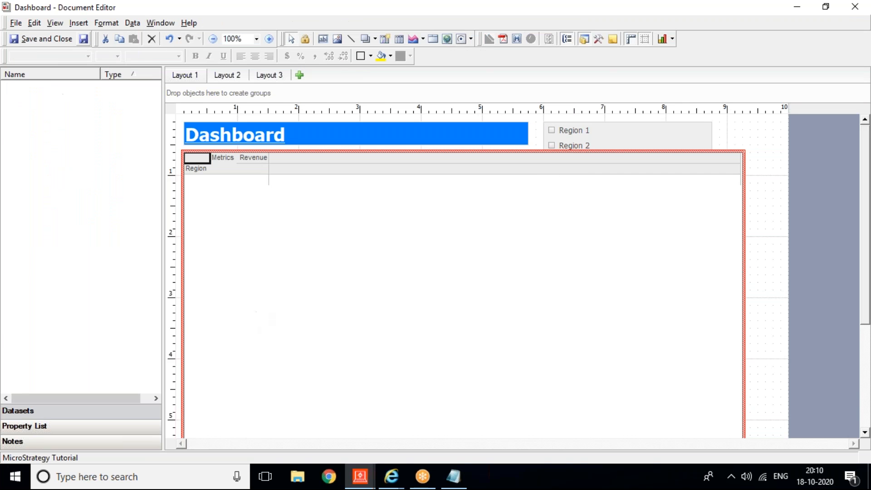
mouse_move(402, 478)
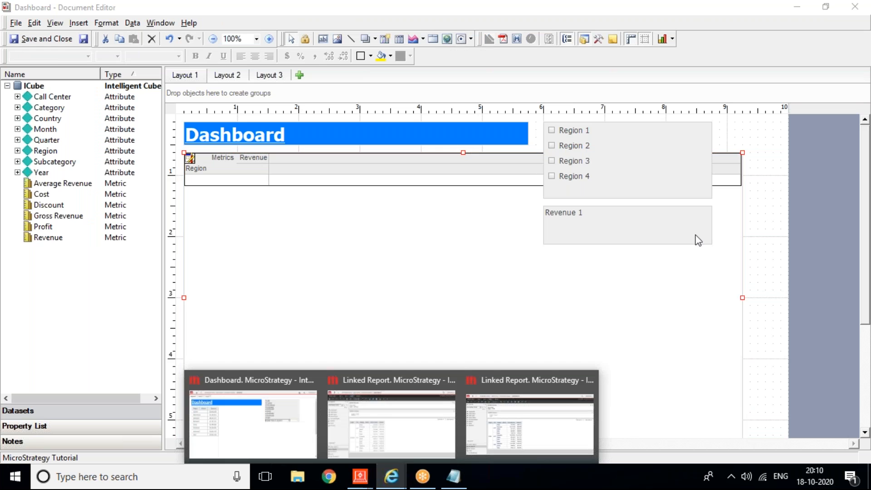
mouse_move(356, 413)
left_click(303, 417)
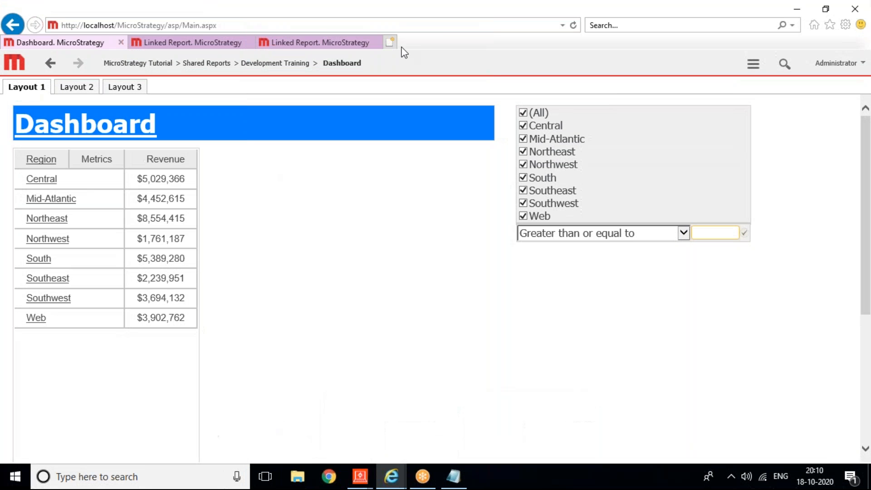
left_click(375, 42)
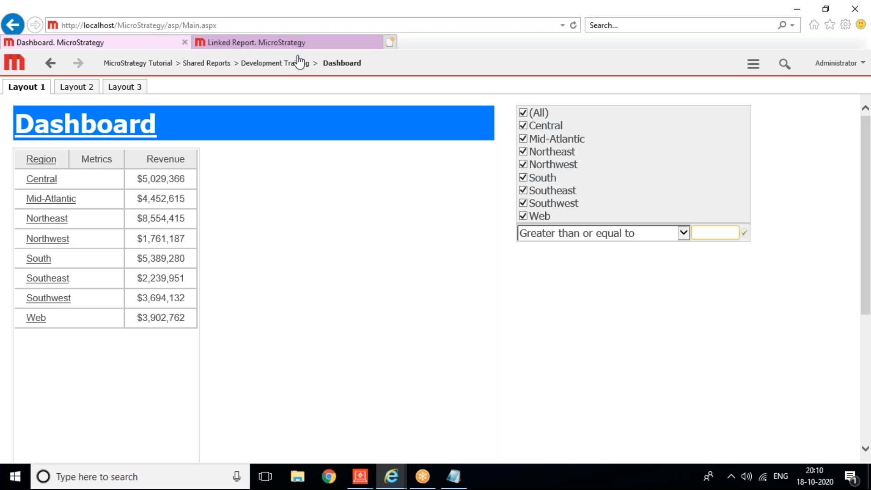
left_click(249, 42)
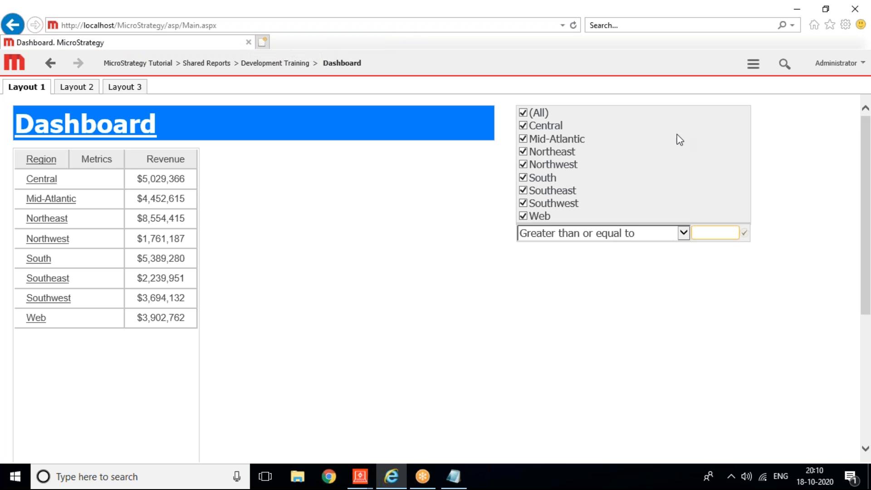
left_click(753, 66)
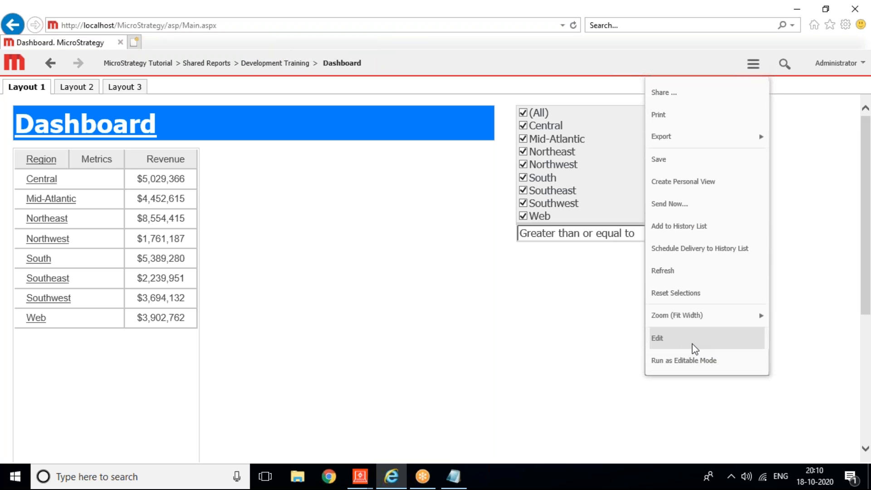
left_click(674, 281)
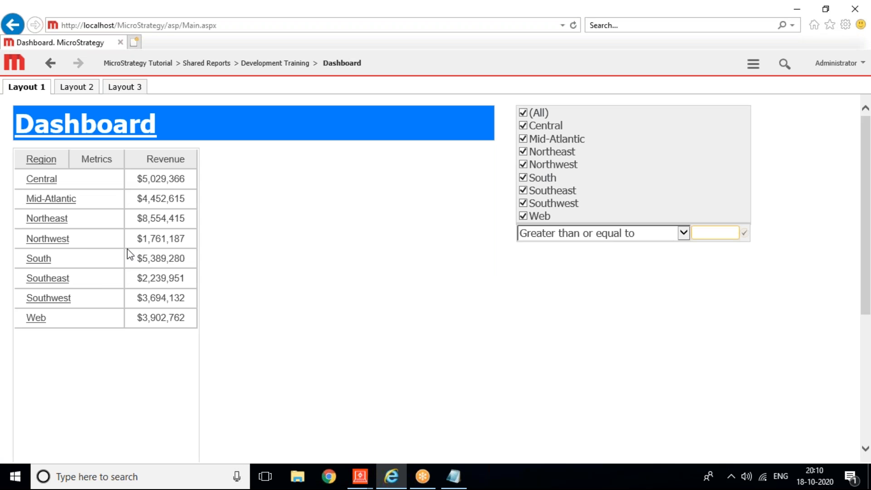
Step: Open Linked Report from a region link and run it for Mid-Atlantic
left_click(53, 240)
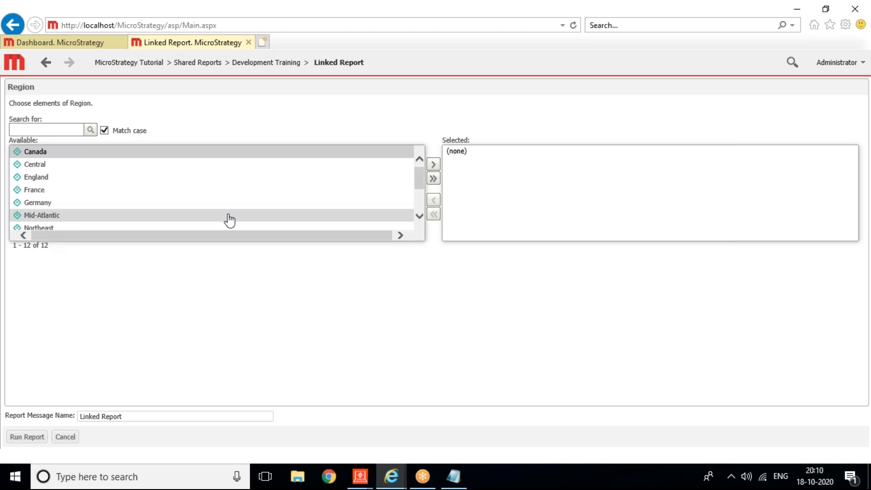
double_click(78, 216)
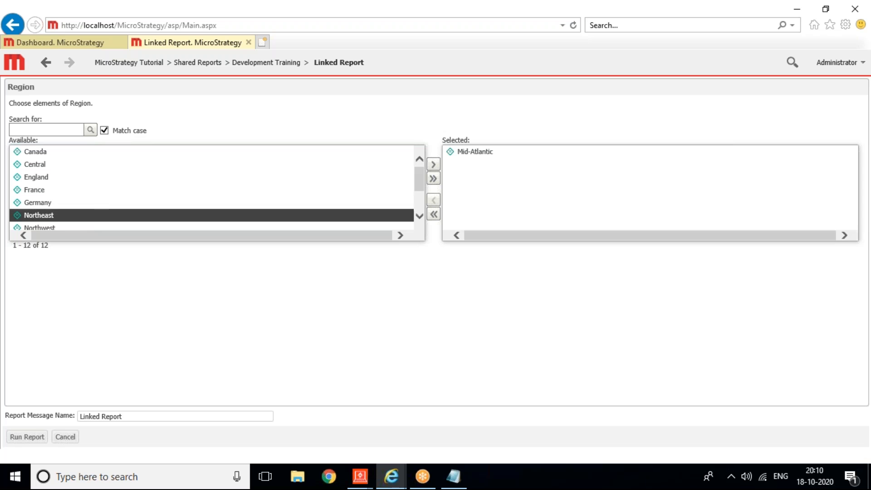
left_click(18, 440)
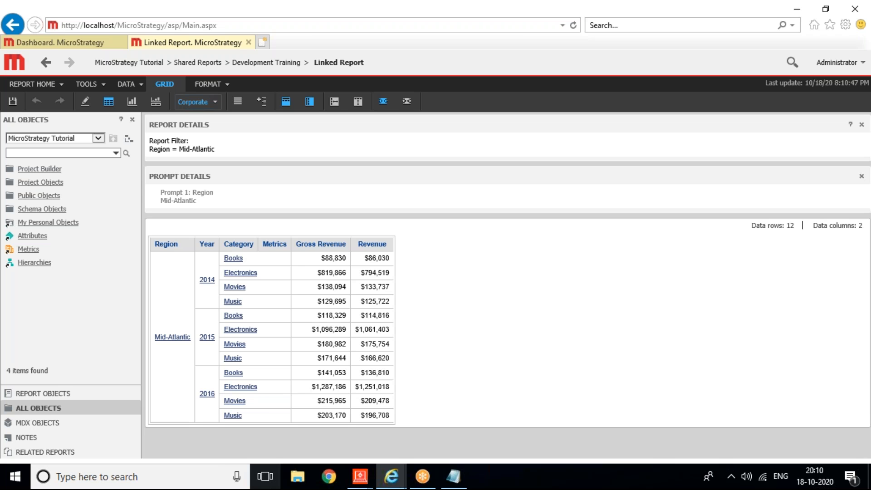
left_click(367, 483)
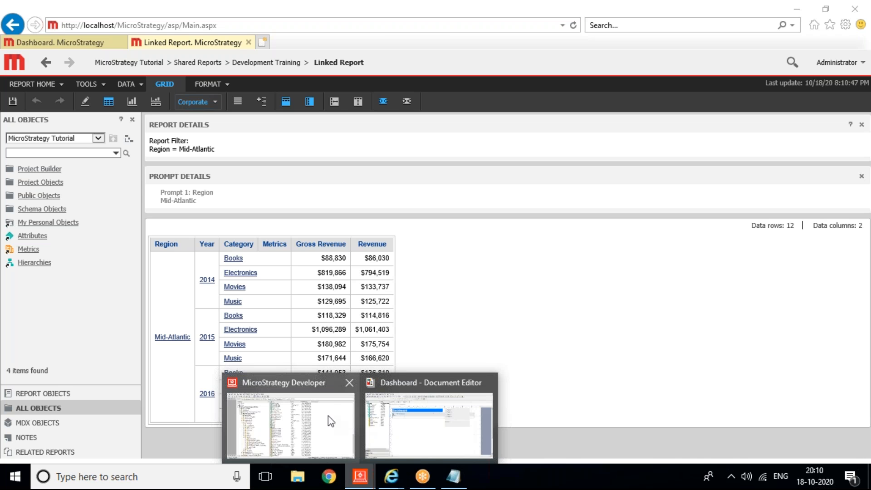
Step: Reopen the Link Editor for the Dashboard grid's Region attribute
left_click(384, 416)
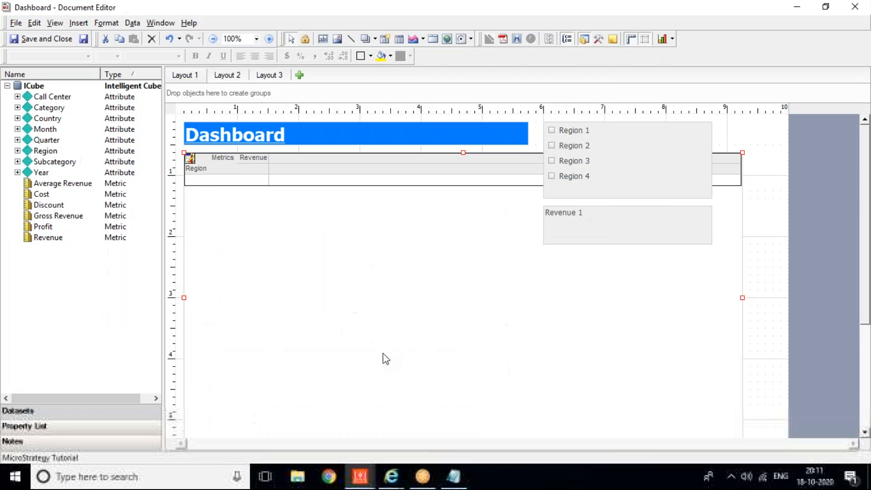
left_click(189, 161)
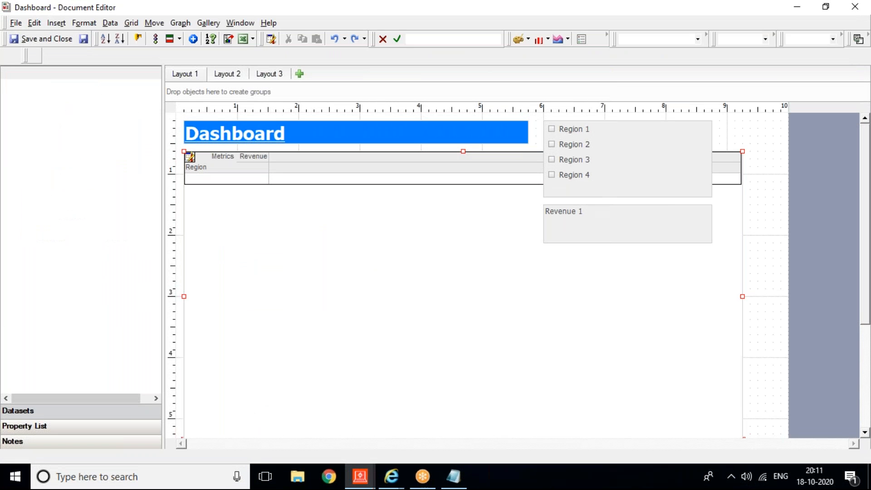
left_click(195, 167)
right_click(195, 167)
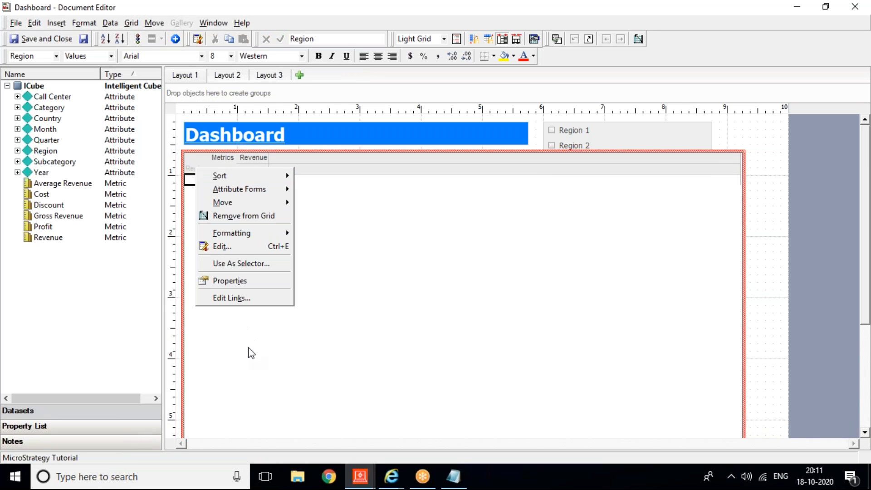
left_click(231, 298)
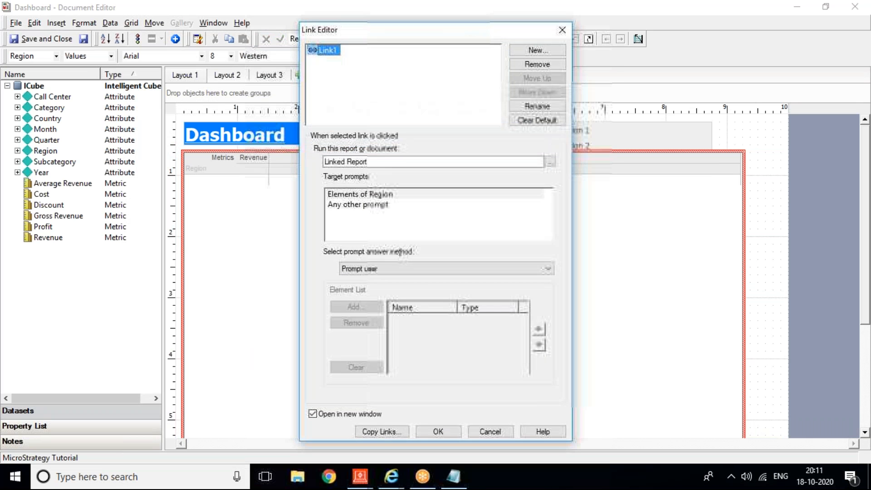
Step: Set the answer method to Static element list with Mid-Atlantic and Northeast, and confirm
left_click(377, 271)
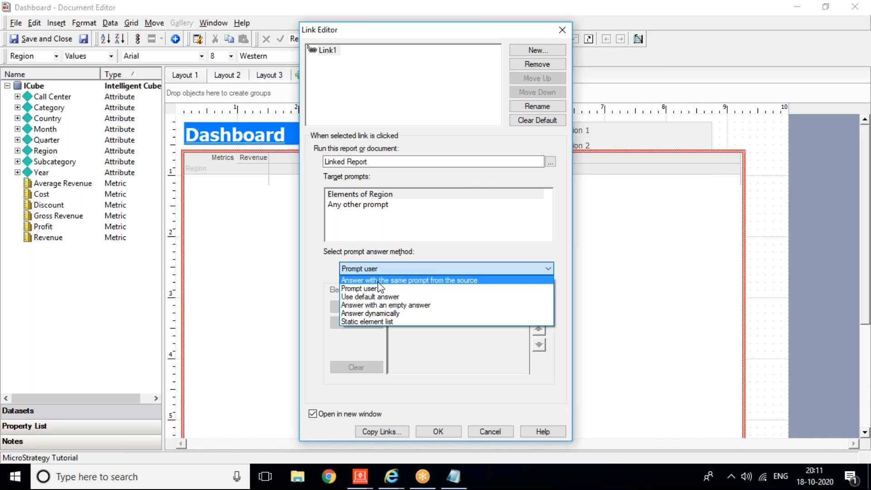
left_click(392, 319)
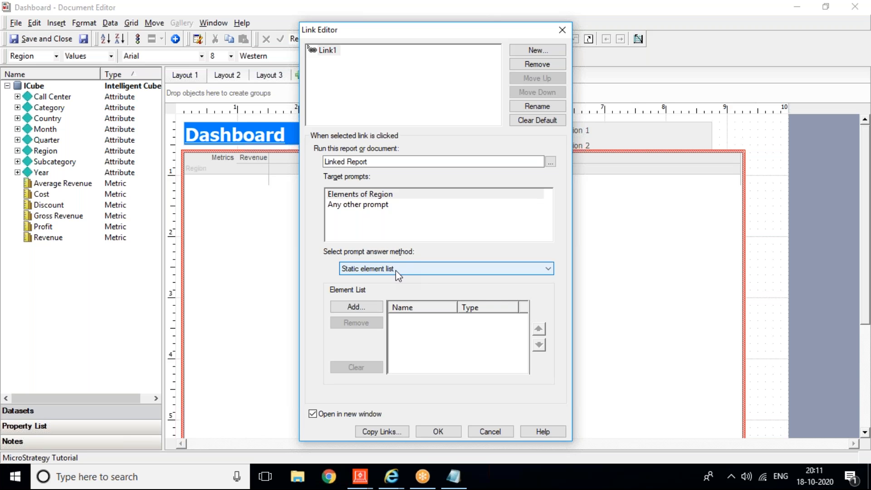
left_click(357, 307)
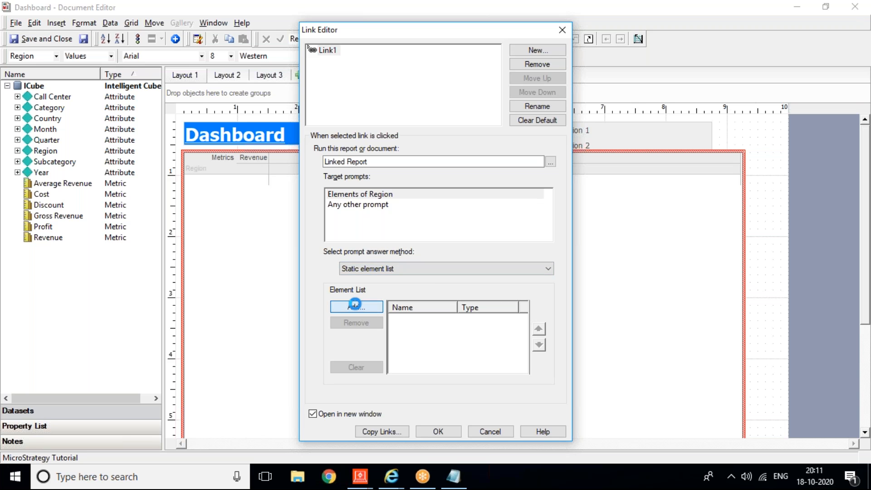
double_click(288, 224)
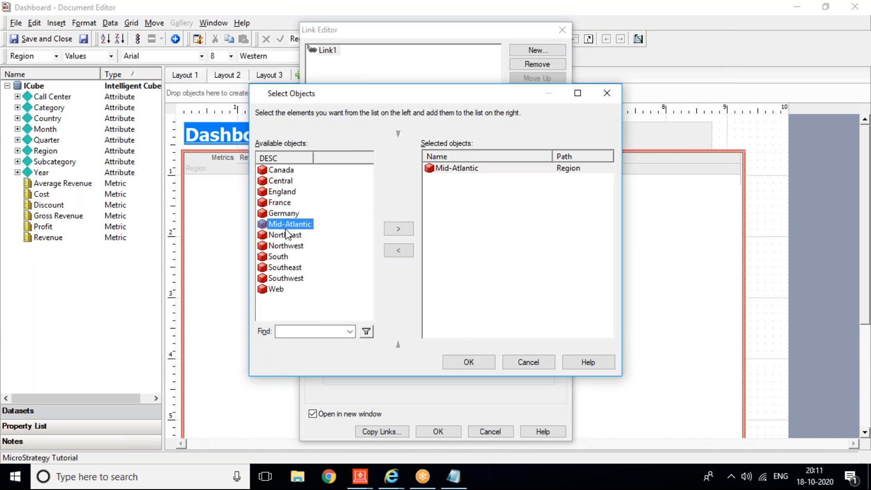
double_click(285, 235)
left_click(467, 363)
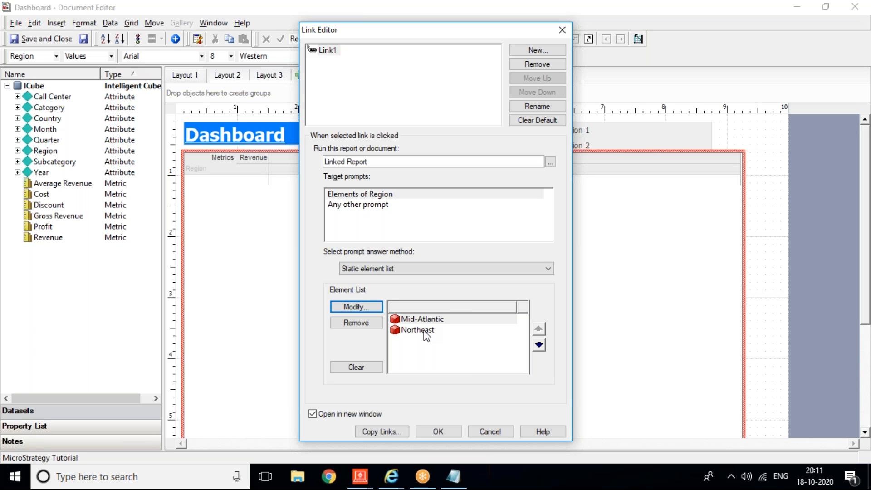
left_click(447, 430)
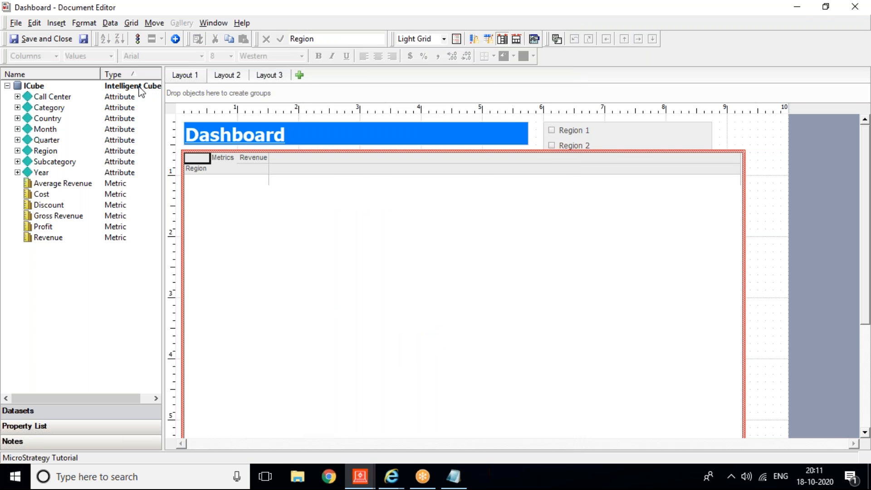
Step: Refresh the Web dashboard and open Linked Report filtered to Mid-Atlantic and Northeast
left_click(83, 39)
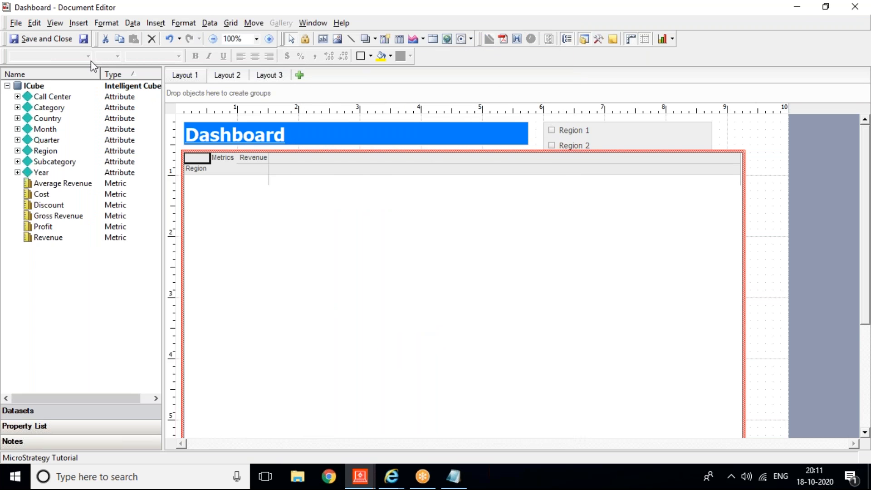
mouse_move(390, 475)
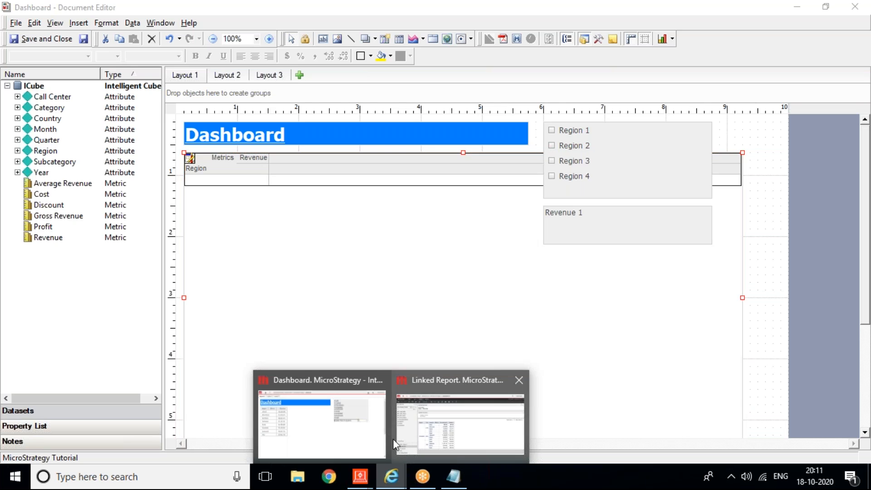
left_click(356, 433)
left_click(753, 64)
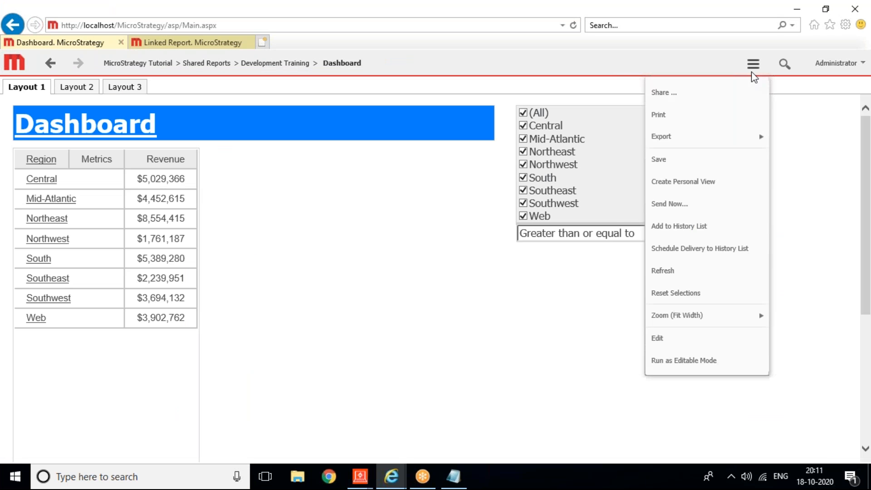
left_click(666, 277)
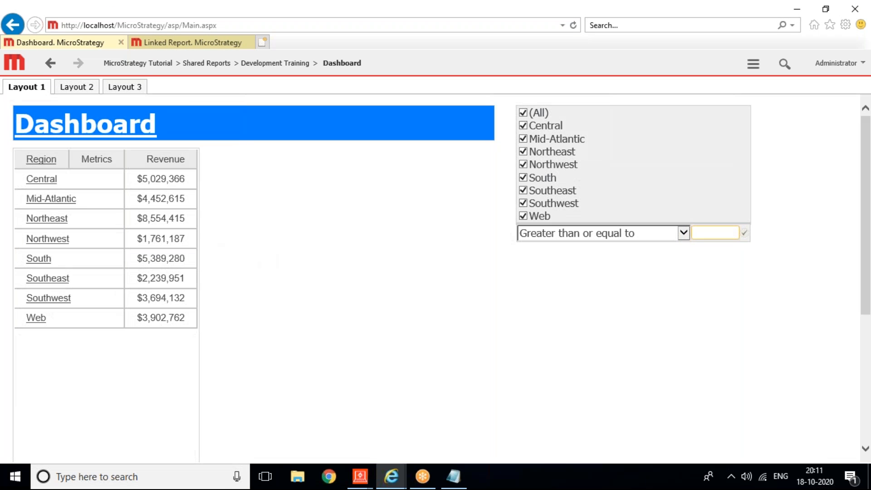
left_click(50, 181)
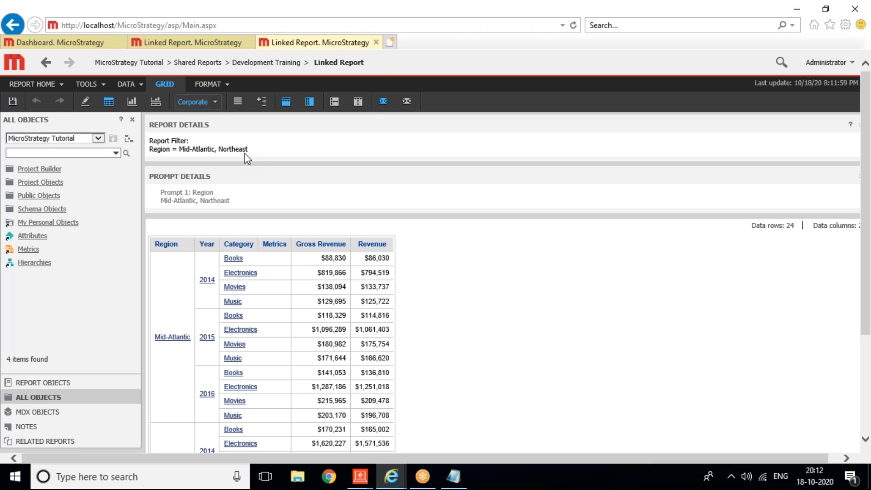
left_click(599, 15)
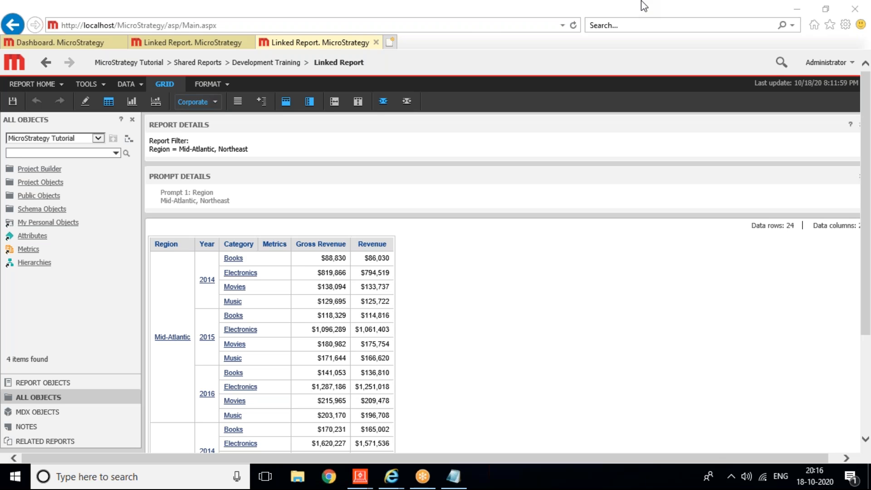
Step: Close both Linked Report tabs, return to the Dashboard Document Editor, and enter then exit grid editing
left_click(377, 43)
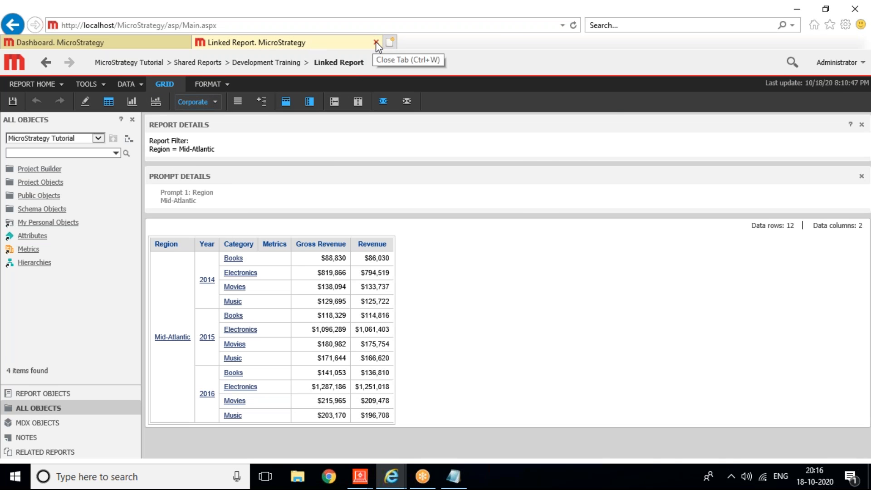
left_click(376, 41)
mouse_move(361, 467)
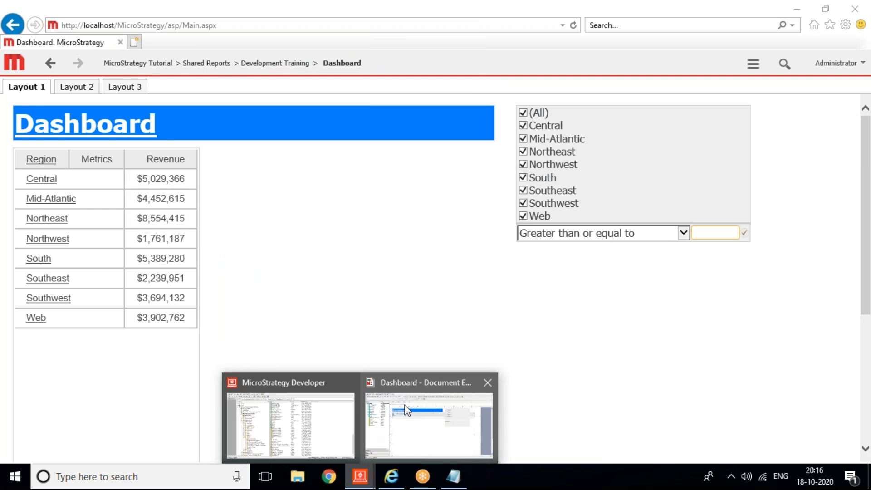
left_click(406, 410)
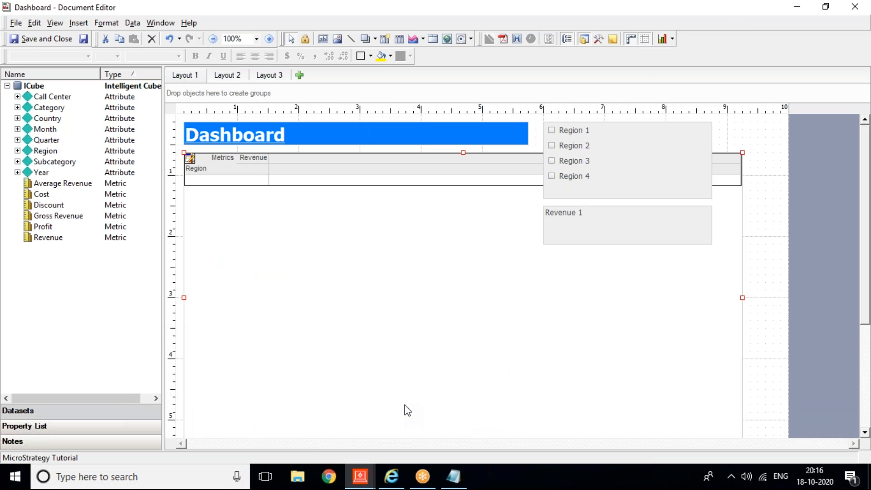
left_click(643, 55)
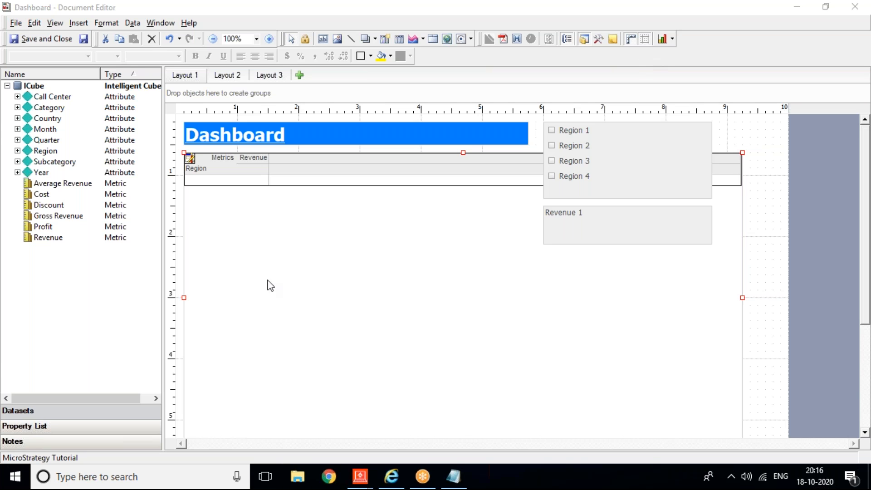
left_click(271, 237)
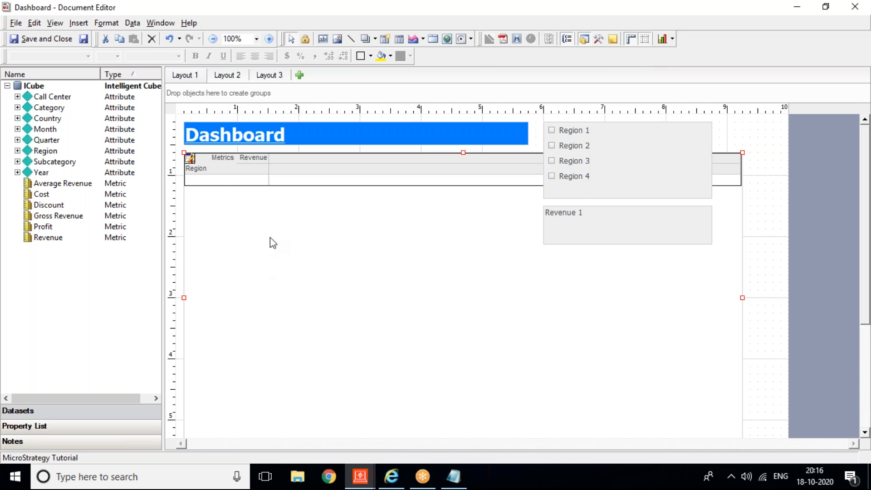
double_click(194, 168)
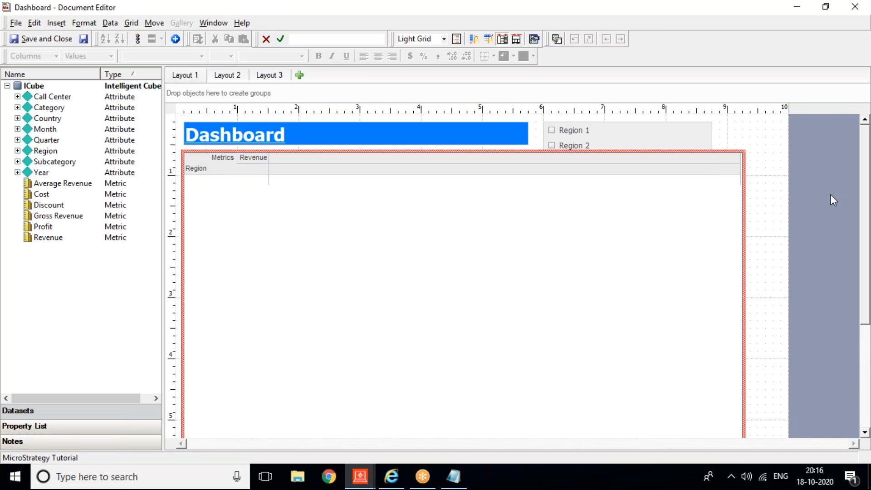
left_click(769, 217)
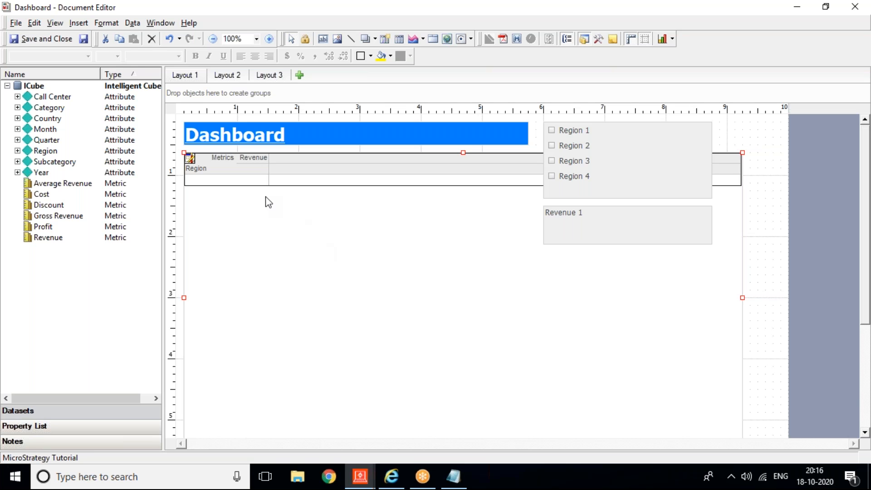
Step: Switch the region revenue grid to Graph View and save and close the Dashboard
right_click(236, 198)
mouse_move(276, 337)
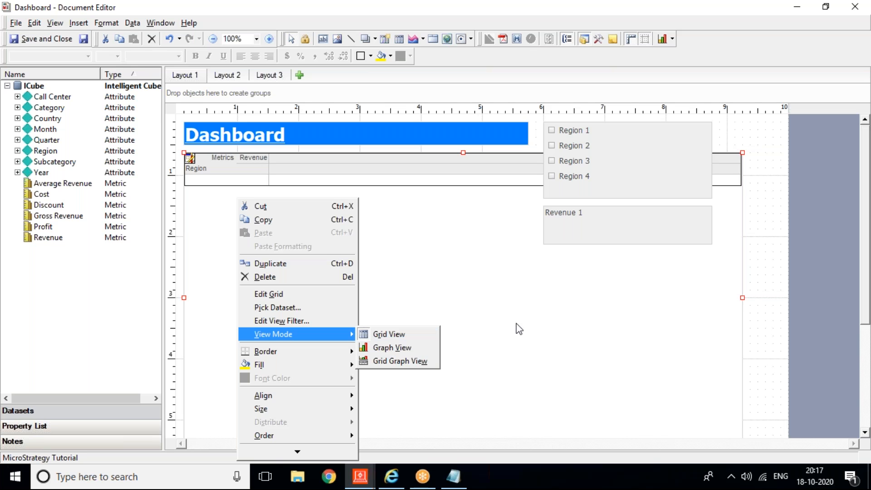
left_click(413, 346)
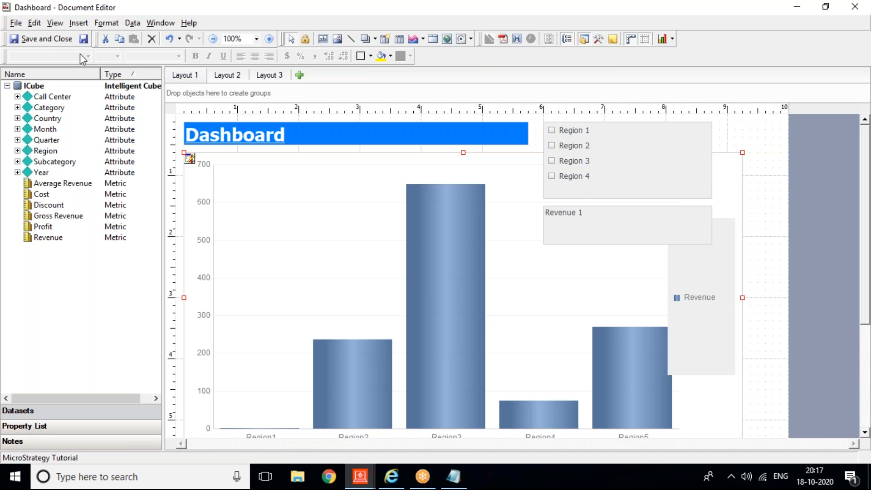
left_click(67, 43)
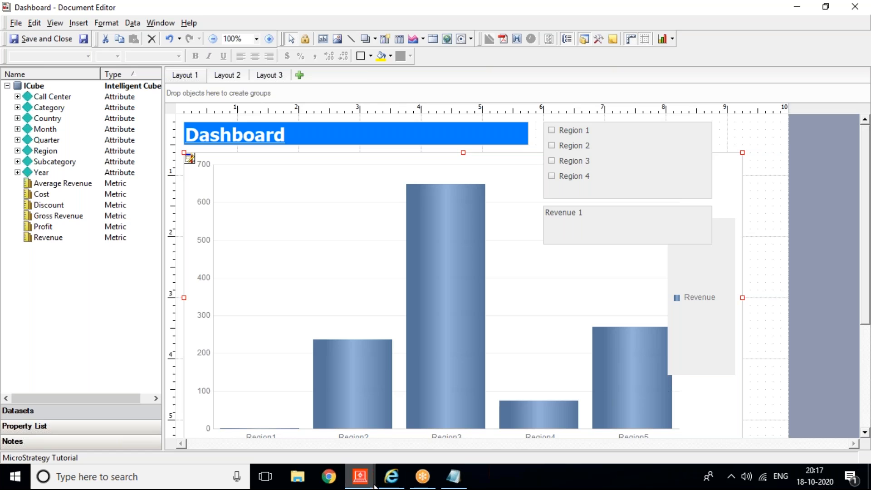
Step: Refresh the Dashboard in Internet Explorer and scroll to inspect the new Revenue bar graph
left_click(391, 476)
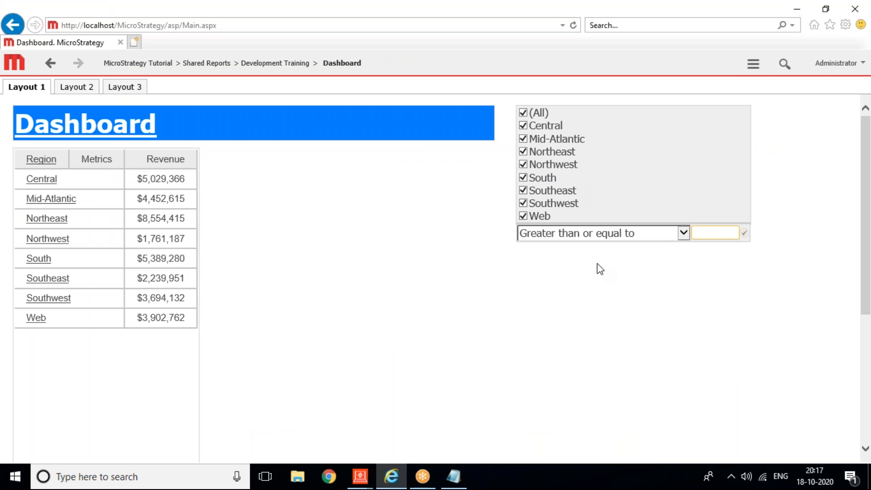
left_click(754, 65)
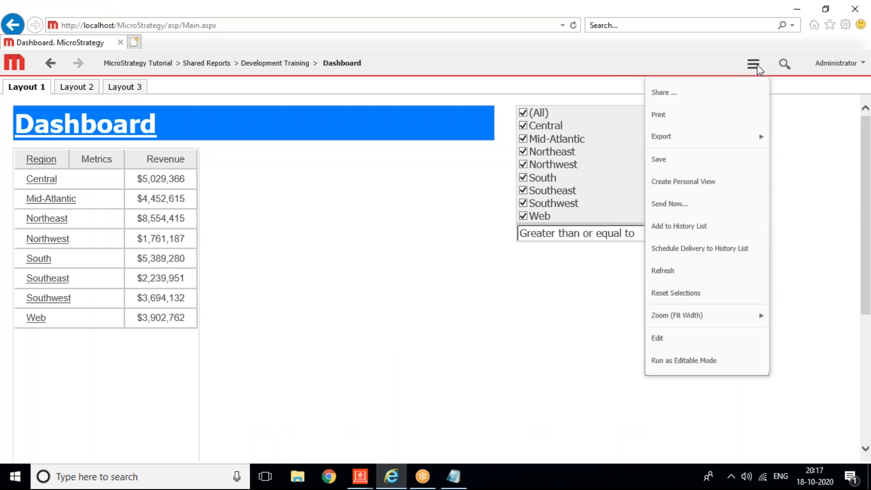
left_click(687, 274)
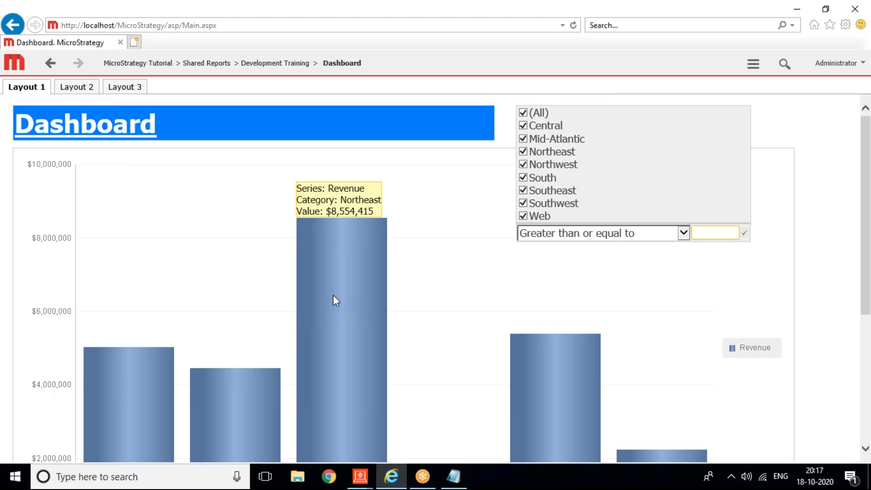
left_click_drag(866, 196, 866, 310)
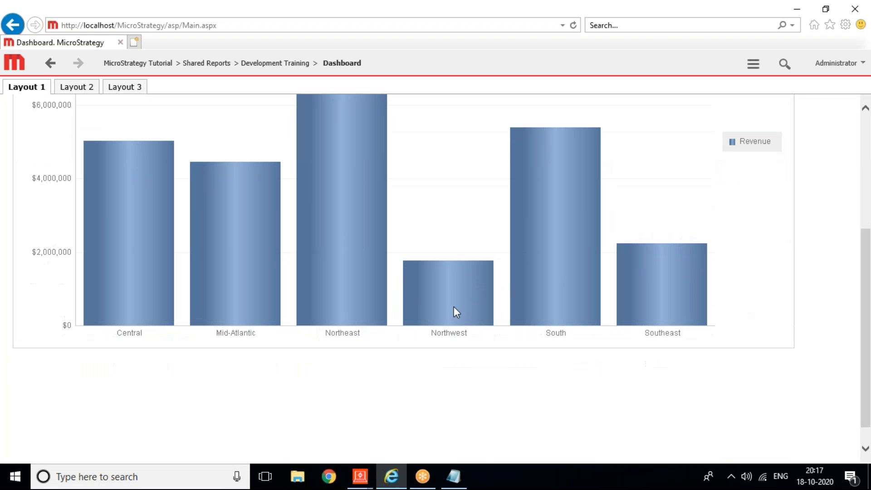
right_click(341, 336)
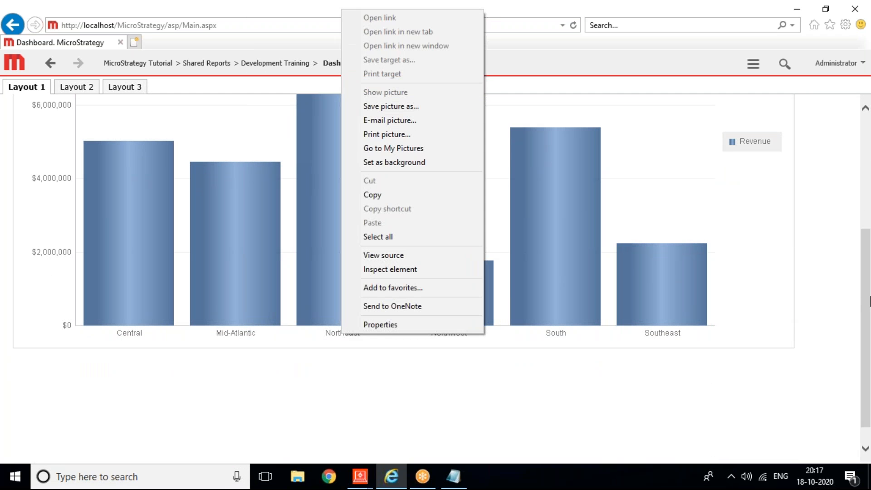
left_click(866, 296)
left_click_drag(867, 245, 866, 138)
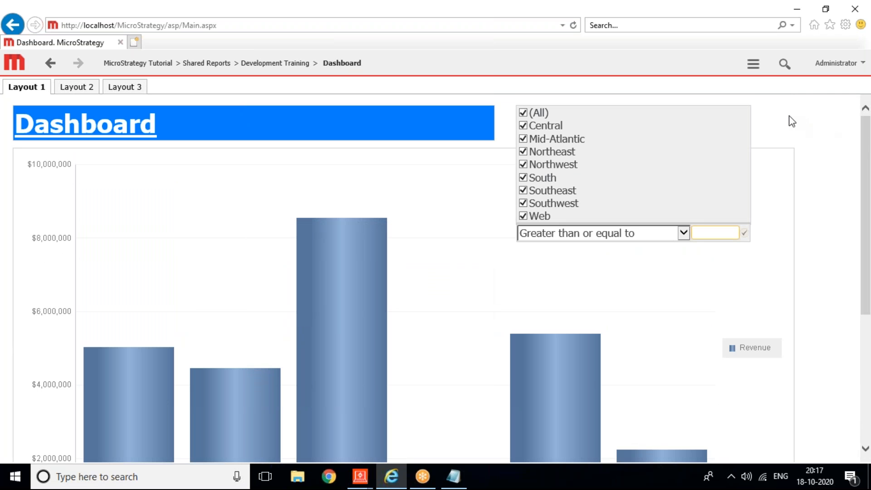
Step: Reopen and dismiss the dashboard actions menu, then return to the Dashboard Document Editor
left_click(753, 70)
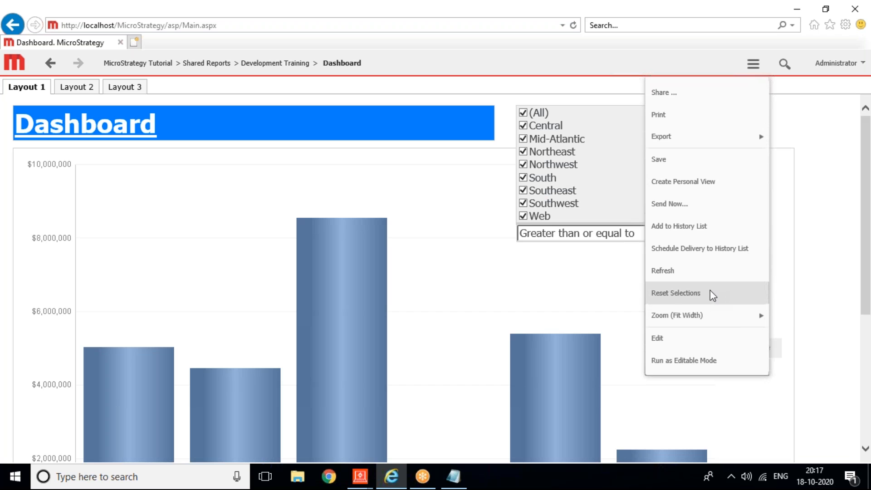
mouse_move(707, 320)
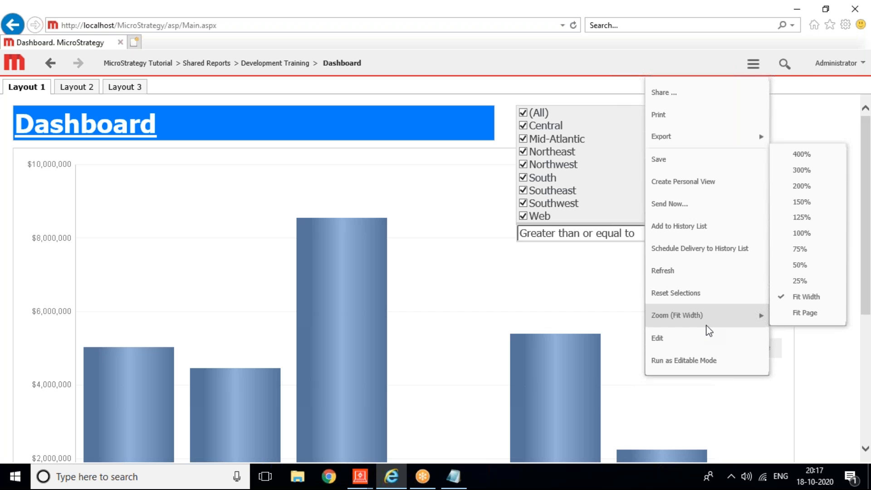
left_click(811, 361)
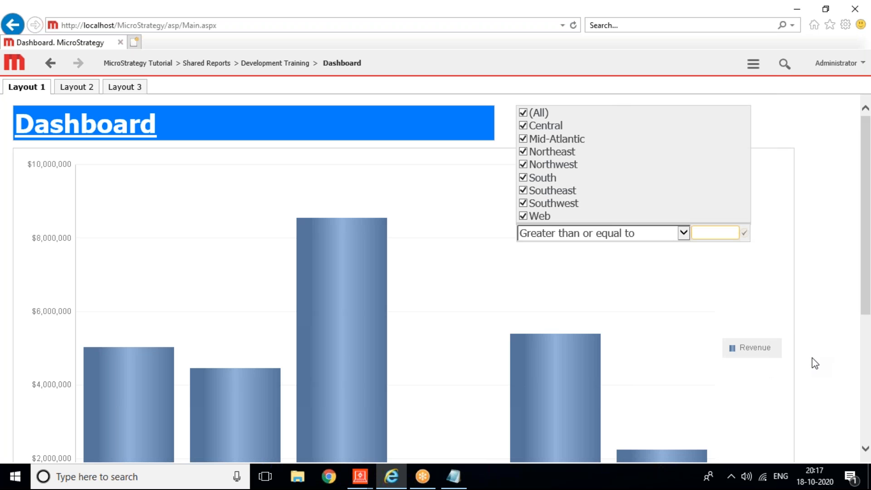
left_click(363, 476)
left_click(380, 382)
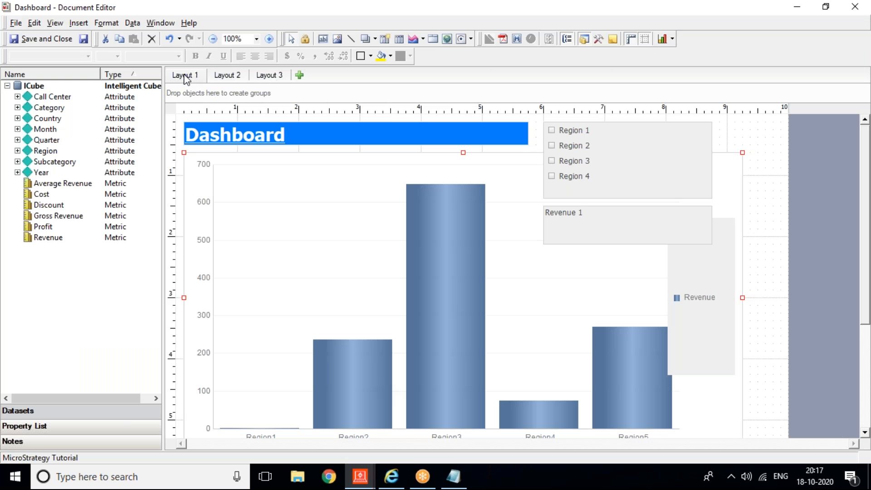
Step: Set the Dashboard's 'Run by default as' option to Flash and save the document
left_click(115, 23)
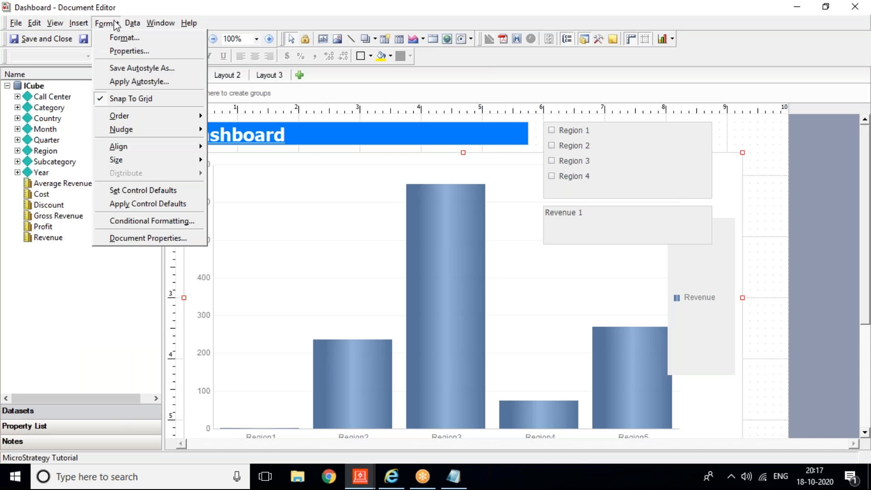
left_click(140, 232)
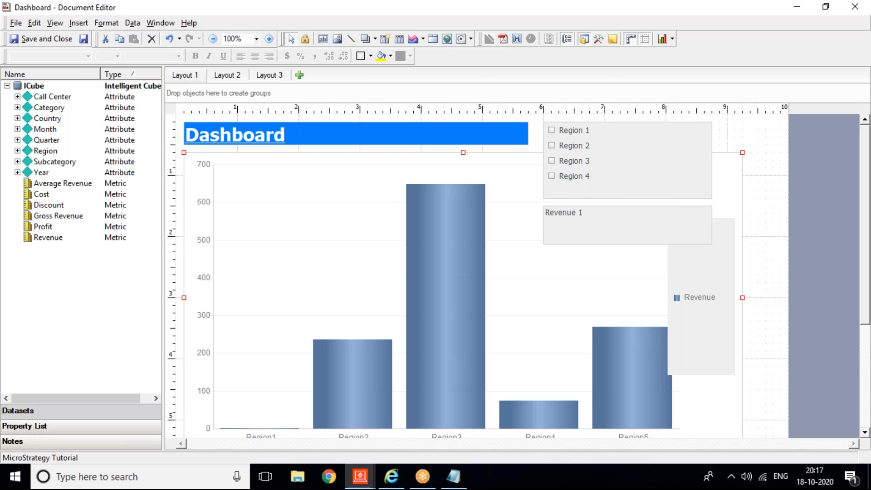
left_click(482, 206)
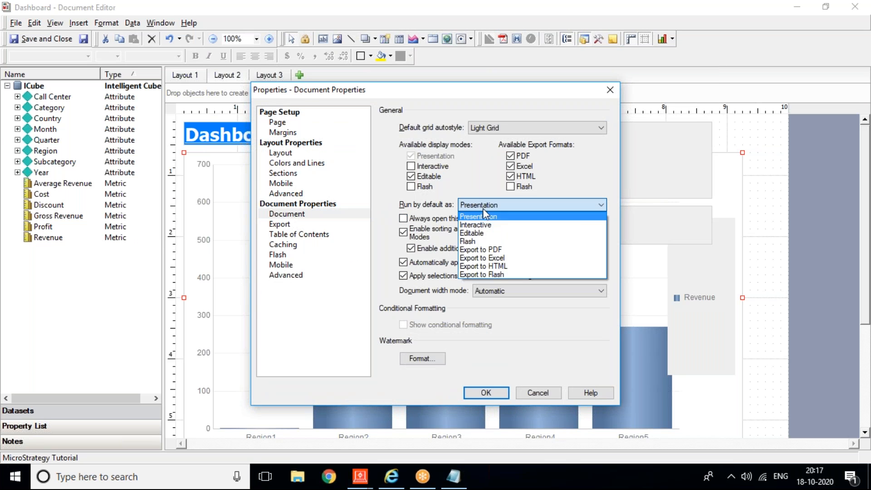
left_click(481, 240)
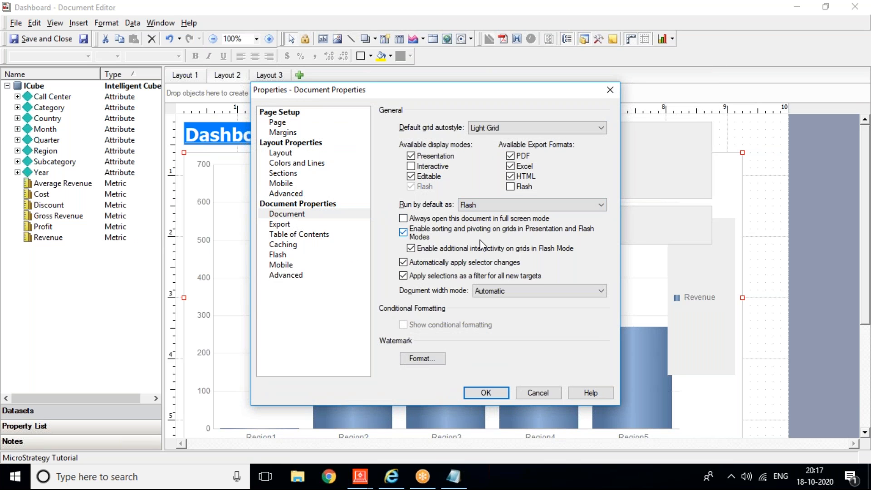
left_click(486, 393)
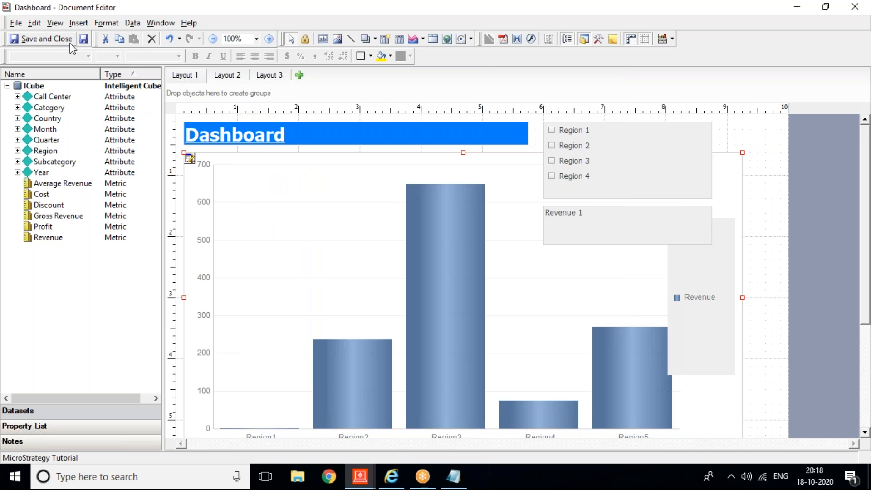
left_click(84, 40)
left_click(390, 476)
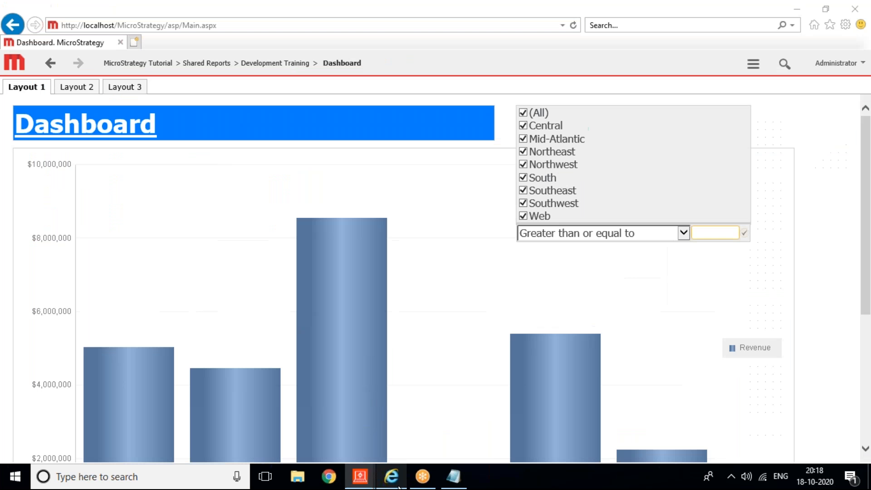
left_click(754, 67)
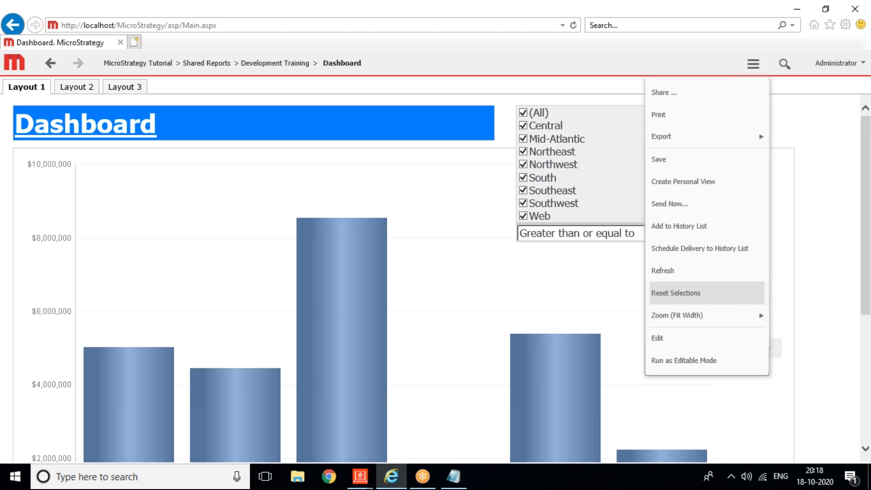
left_click(680, 270)
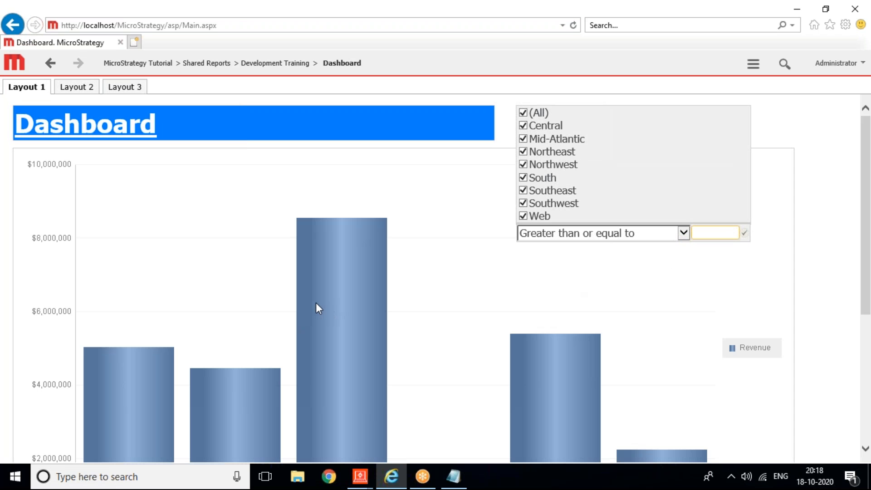
mouse_move(319, 303)
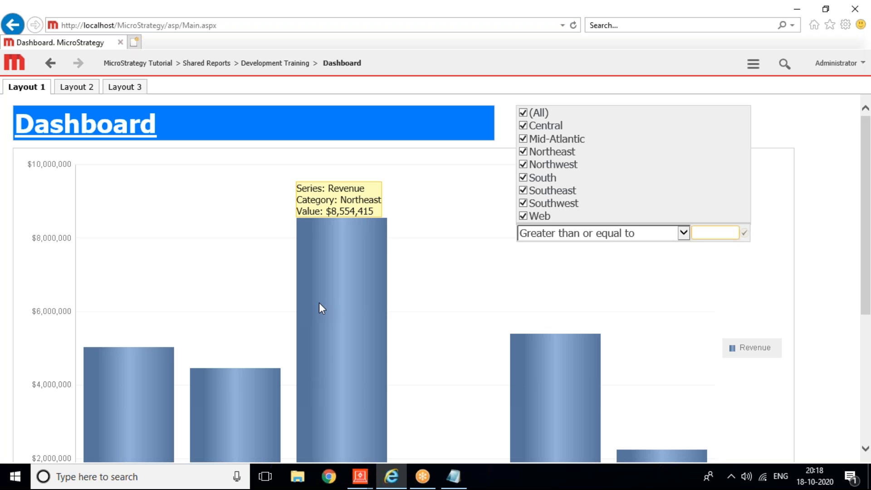
right_click(319, 303)
mouse_move(348, 329)
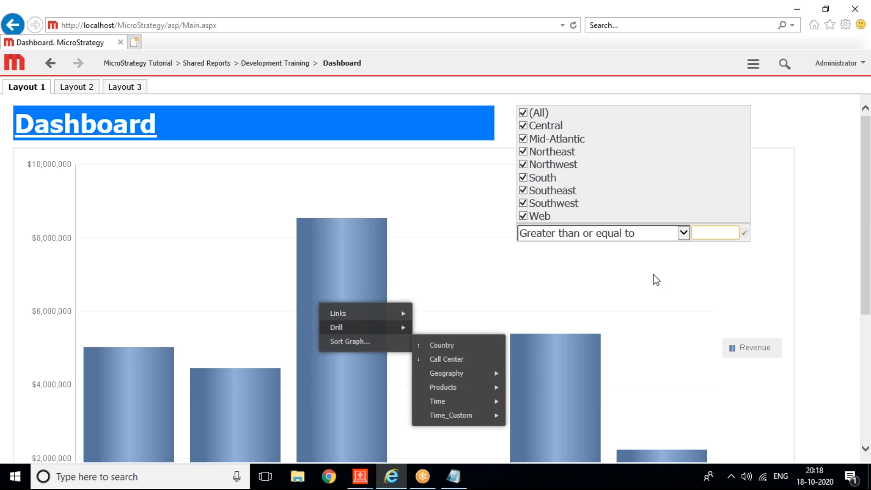
left_click(673, 269)
left_click_drag(865, 224, 865, 350)
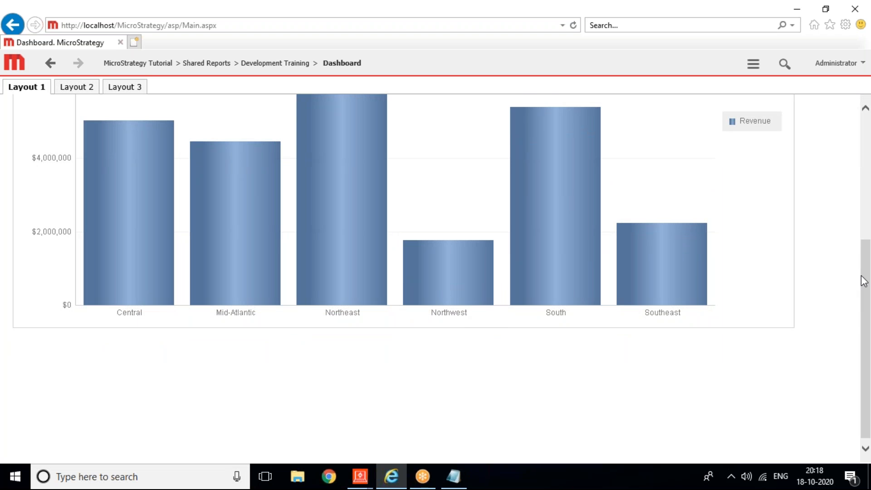
left_click_drag(863, 278, 850, 152)
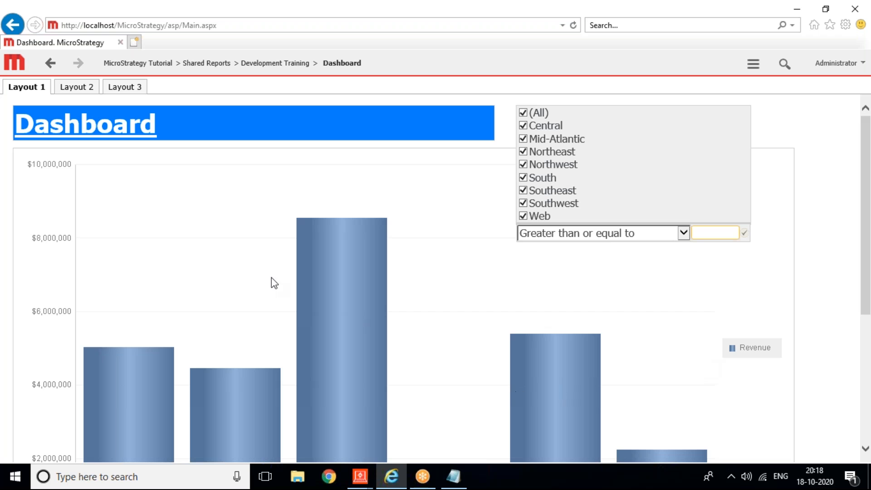
right_click(325, 260)
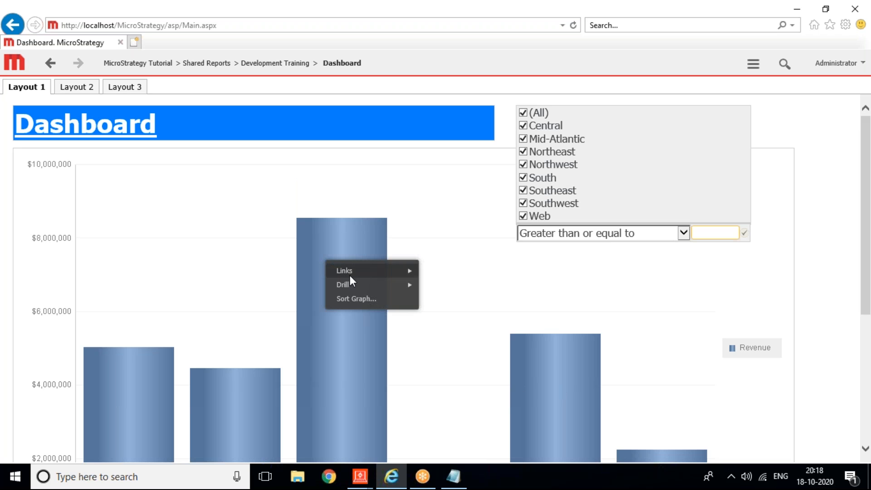
mouse_move(349, 271)
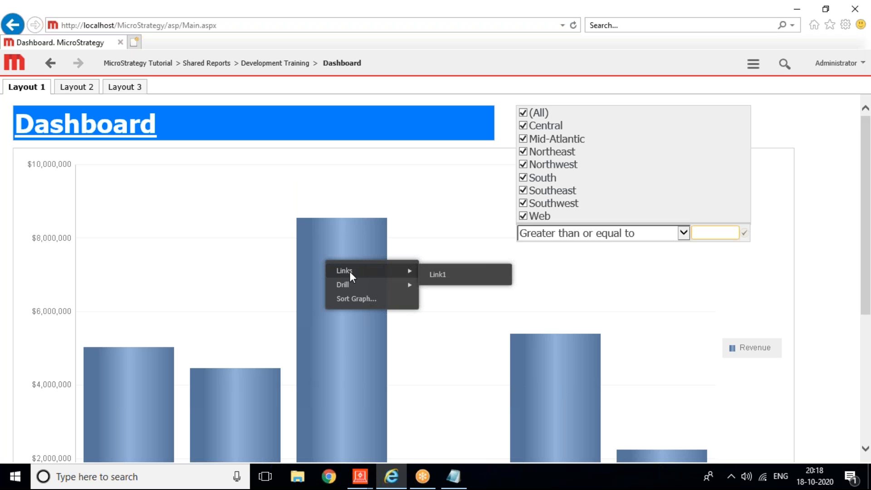
left_click(440, 274)
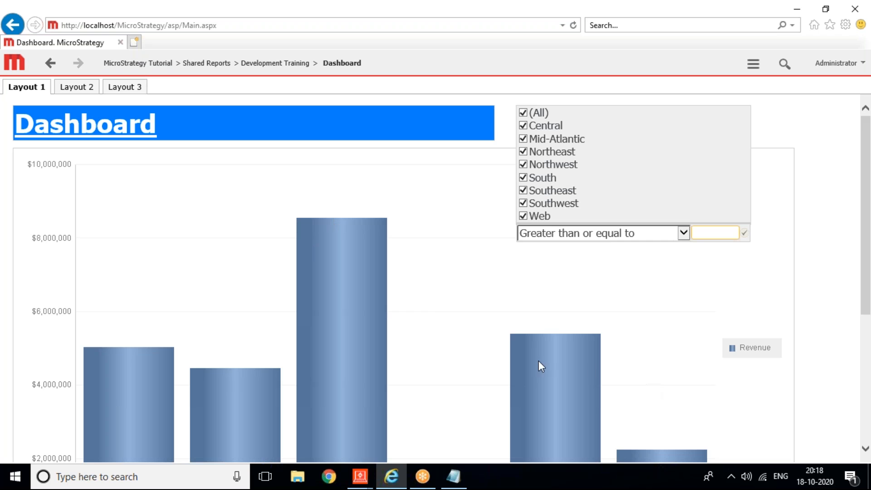
right_click(328, 267)
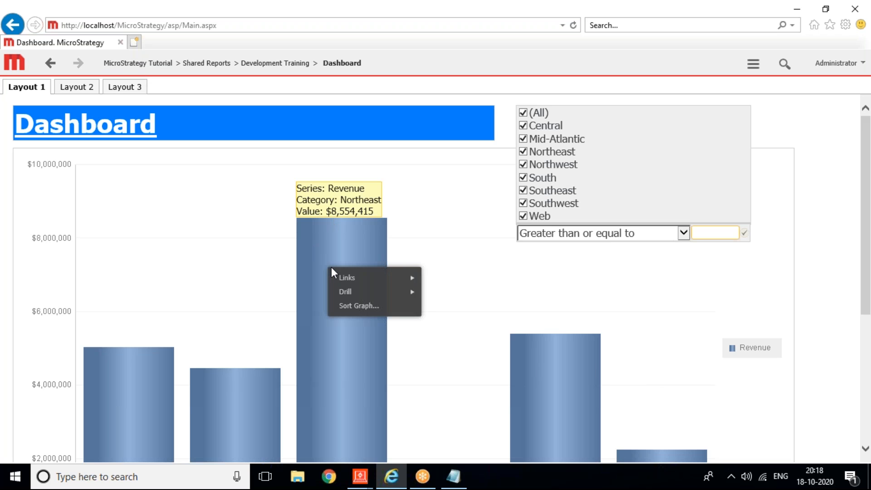
mouse_move(369, 276)
left_click(438, 282)
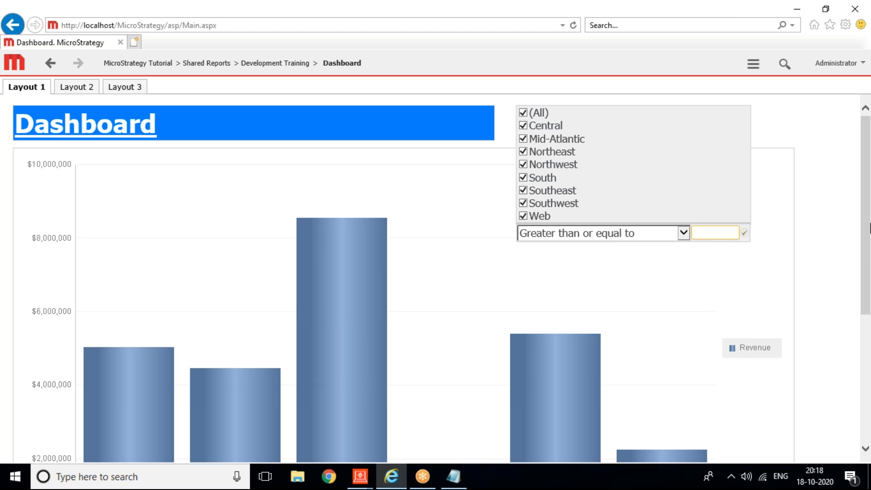
left_click_drag(865, 219, 861, 353)
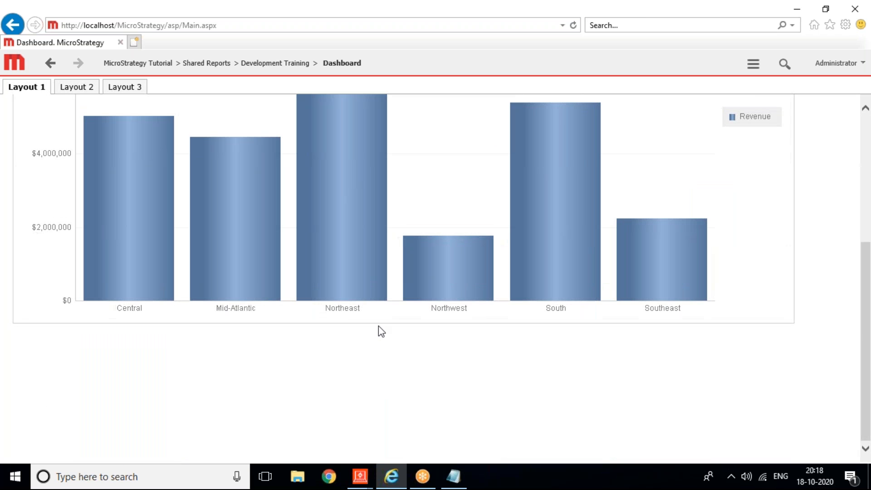
right_click(332, 307)
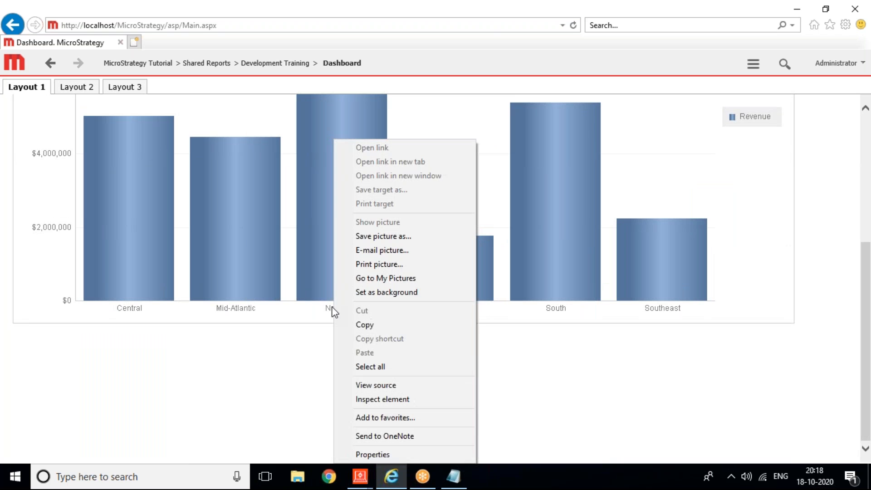
left_click(319, 311)
right_click(318, 255)
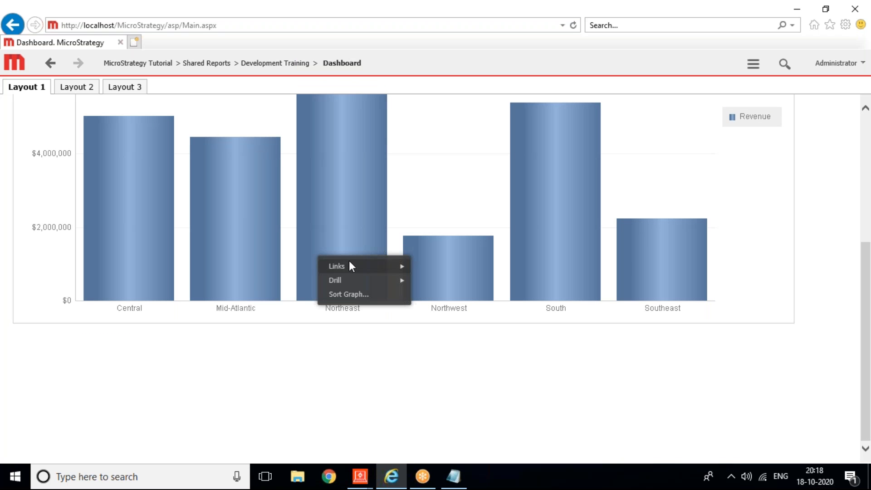
mouse_move(352, 266)
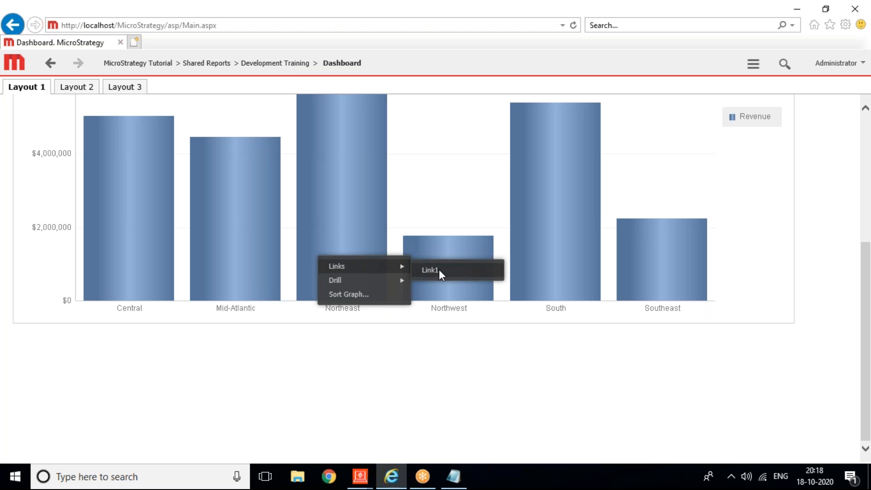
left_click(328, 476)
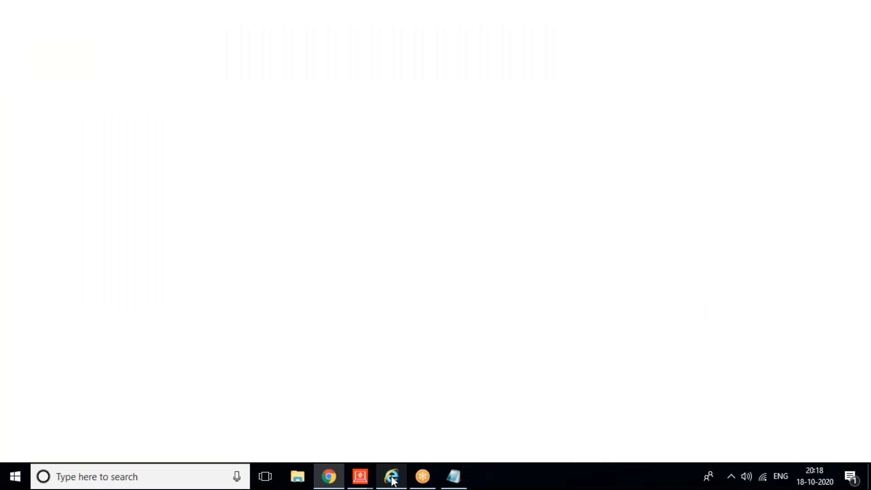
left_click(392, 476)
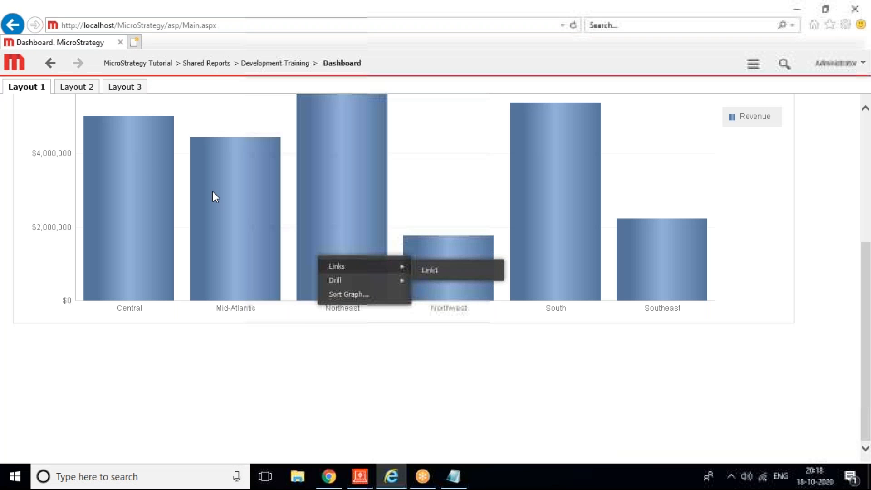
left_click(138, 25)
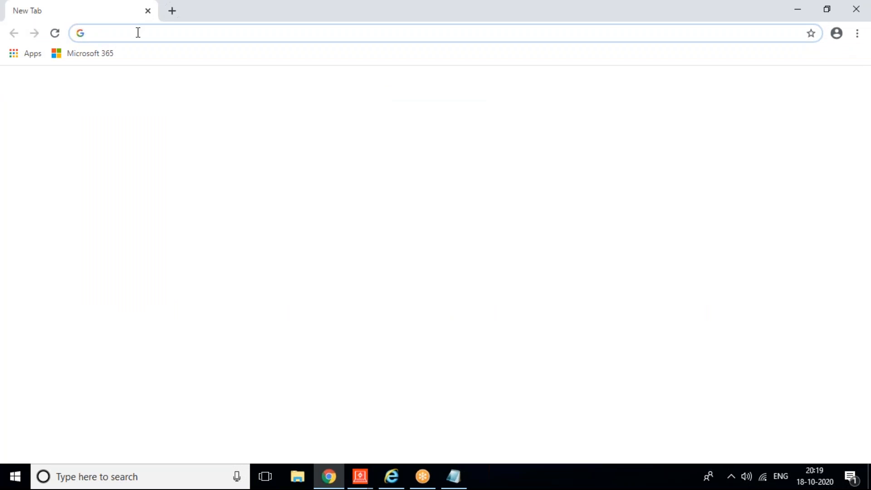
Step: Load the MicroStrategy Web address in Chrome and log in to MicroStrategy Tutorial as administrator
type("http://localhost/MicroStrategy/asp/Main.aspx")
key("Return")
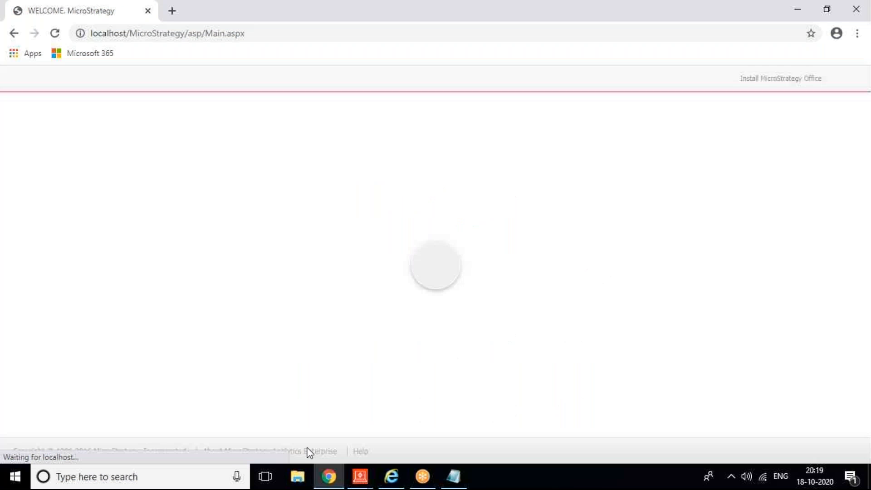
left_click(194, 145)
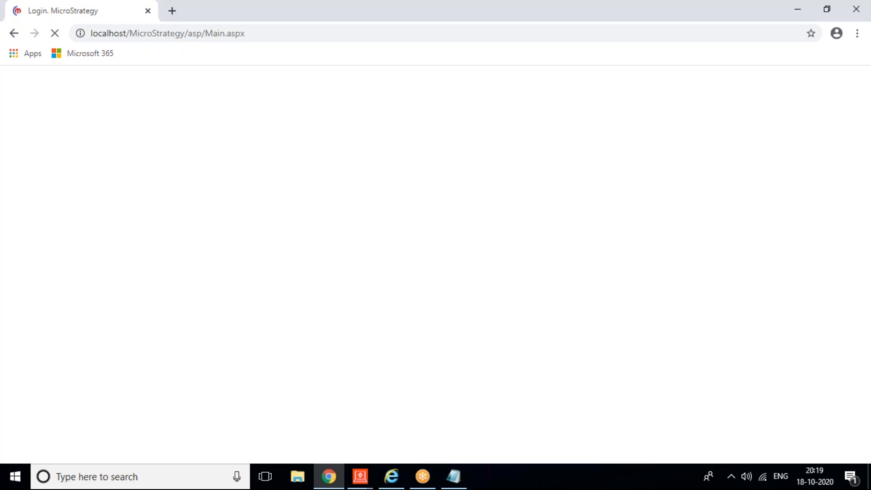
type("administrator")
key("Return")
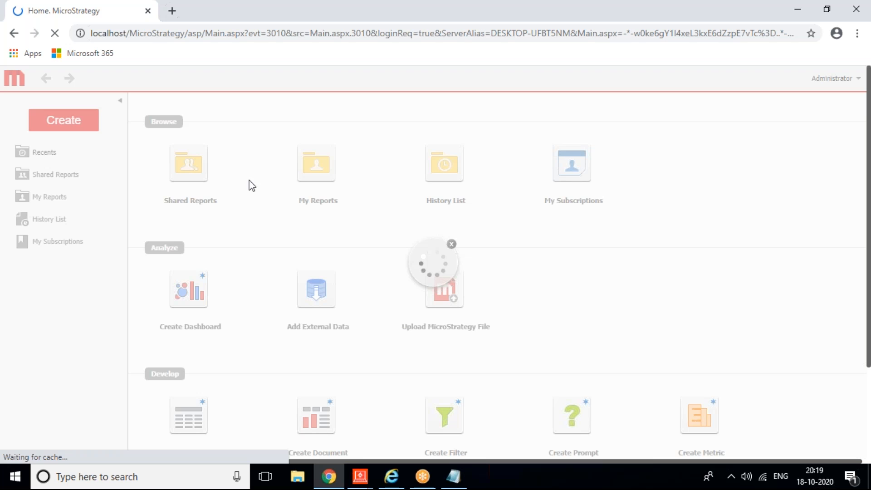
Step: Run the Dashboard document from Shared Reports > Development Training
left_click(189, 168)
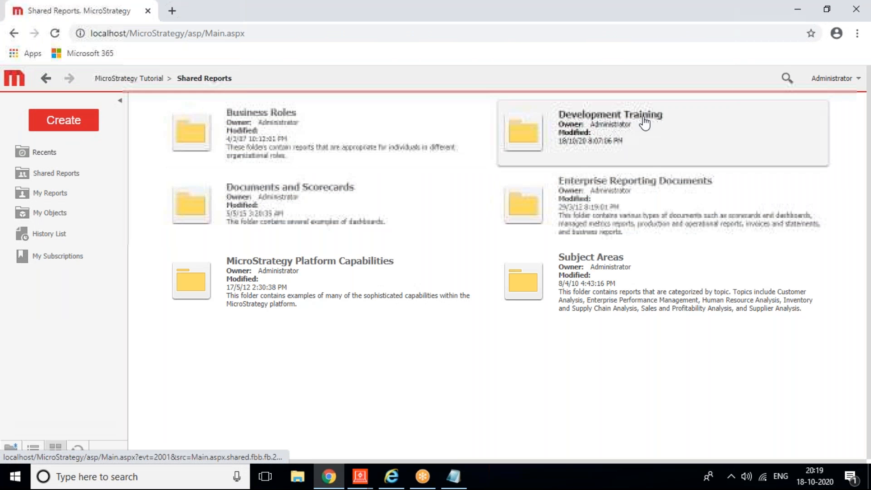
left_click(644, 122)
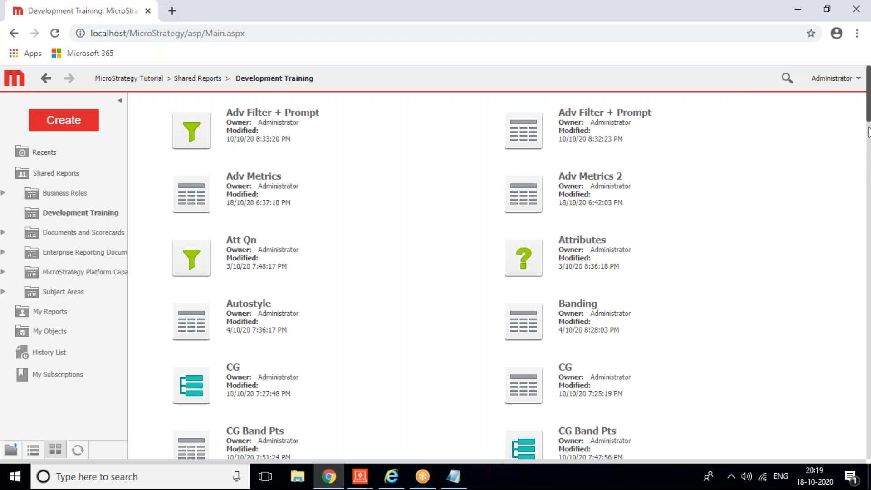
left_click(868, 132)
left_click(572, 415)
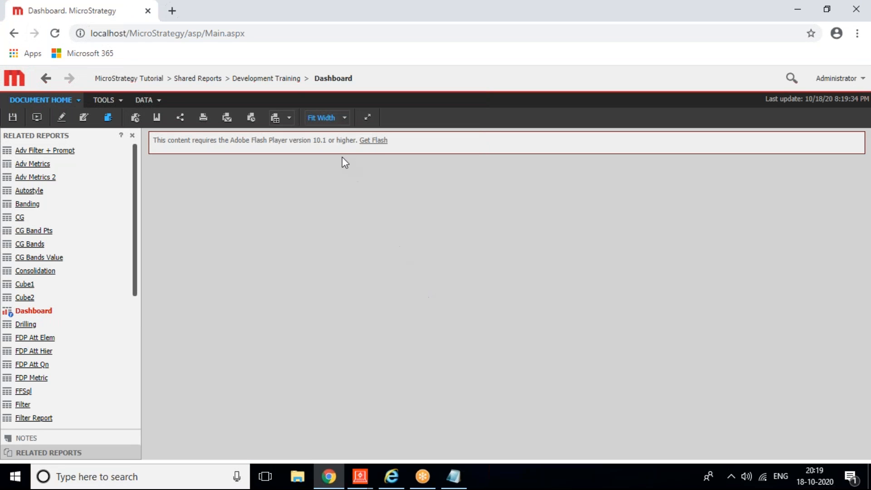
Step: Reload the Dashboard without Flash and follow the Northeast bar's Link1 to the linked report
left_click(380, 141)
left_click(38, 120)
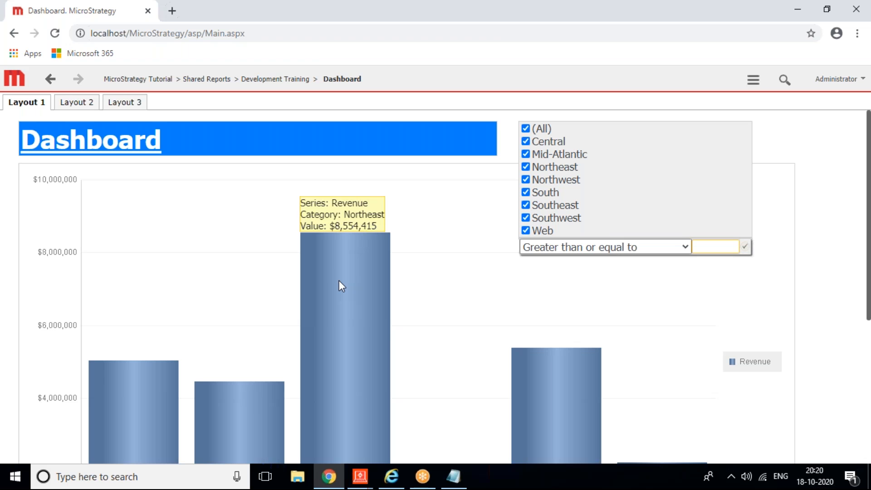
right_click(340, 283)
left_click(449, 290)
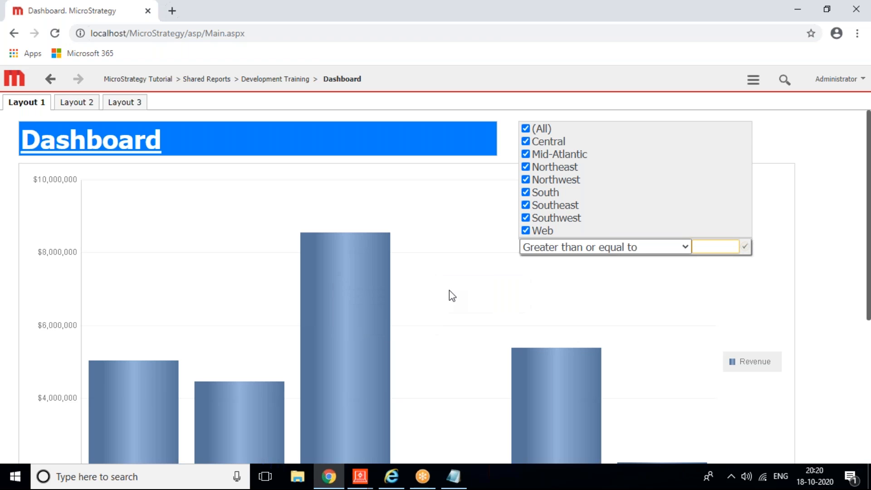
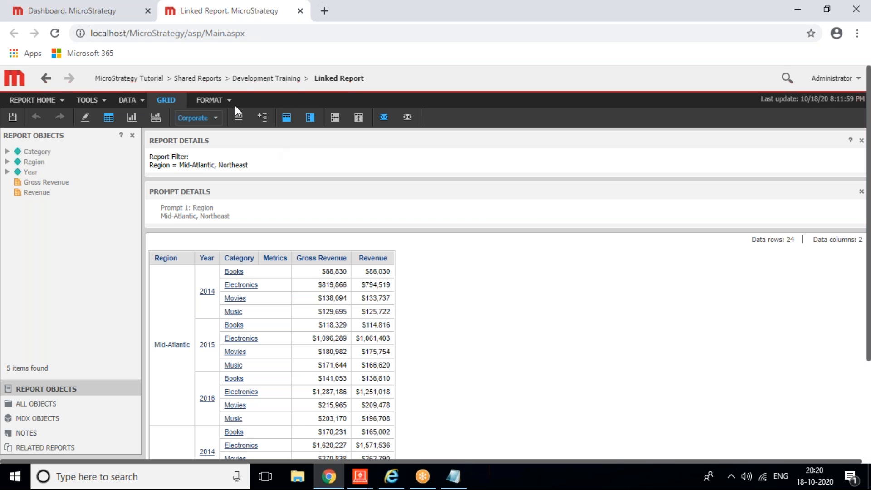
Step: Switch to the Dashboard tab and briefly compare it in Internet Explorer
left_click(72, 10)
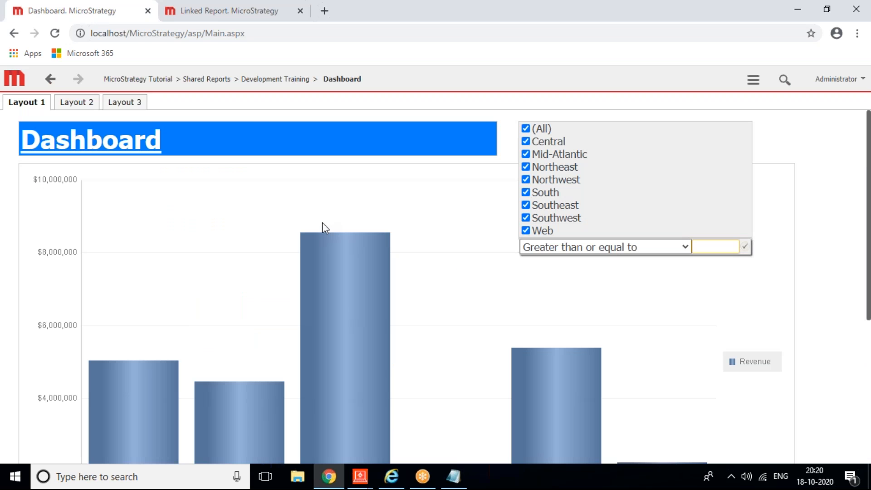
left_click(391, 476)
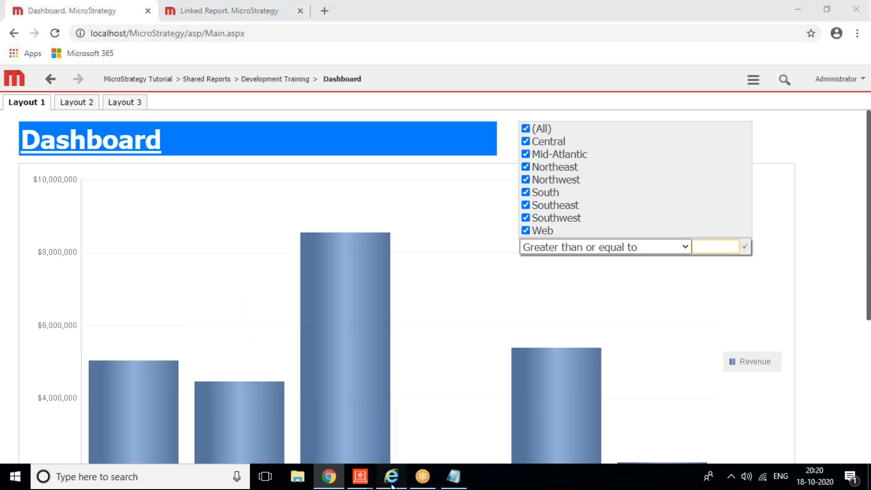
left_click_drag(863, 291, 865, 98)
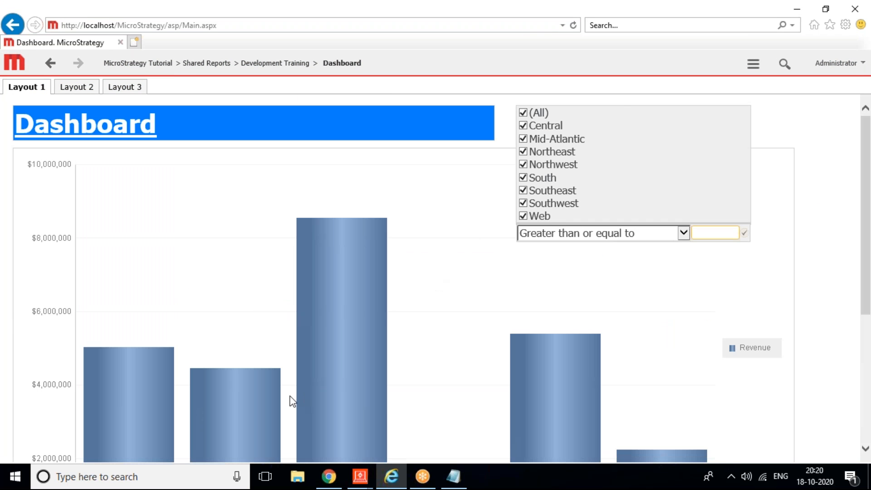
left_click(328, 476)
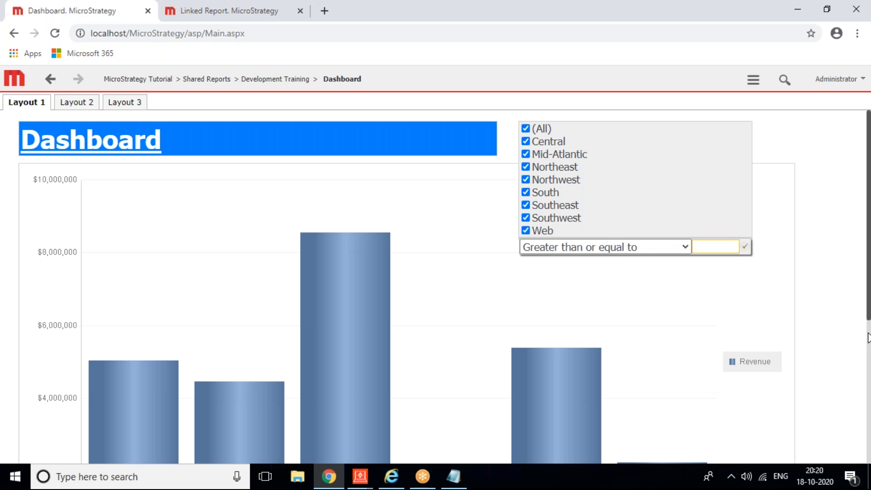
Step: Back in Chrome, scroll down the Dashboard page and go back to the previous page
left_click(868, 339)
left_click_drag(868, 339, 866, 187)
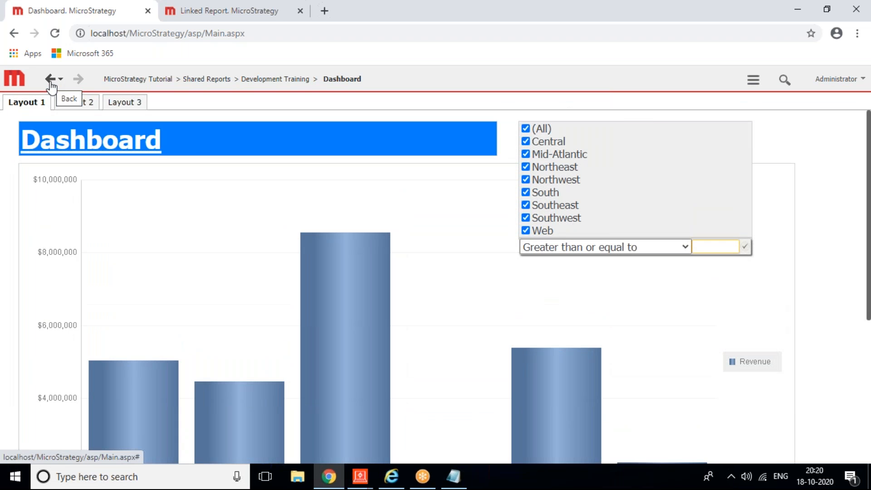
left_click(14, 34)
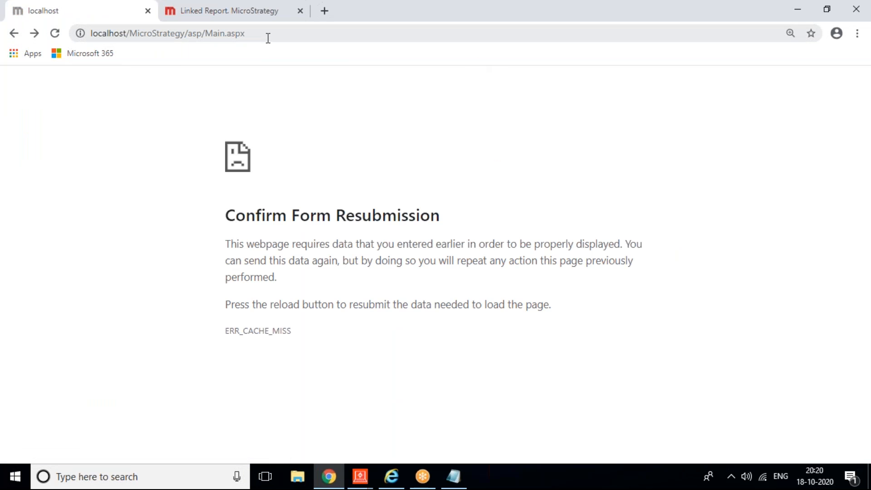
Step: From the Linked Report tab, step back through MicroStrategy's page history to Development Training
left_click(204, 17)
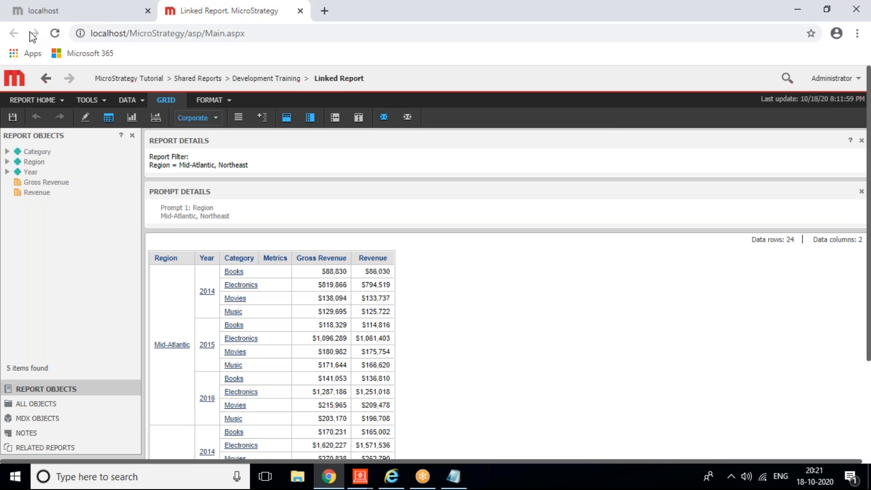
left_click(48, 80)
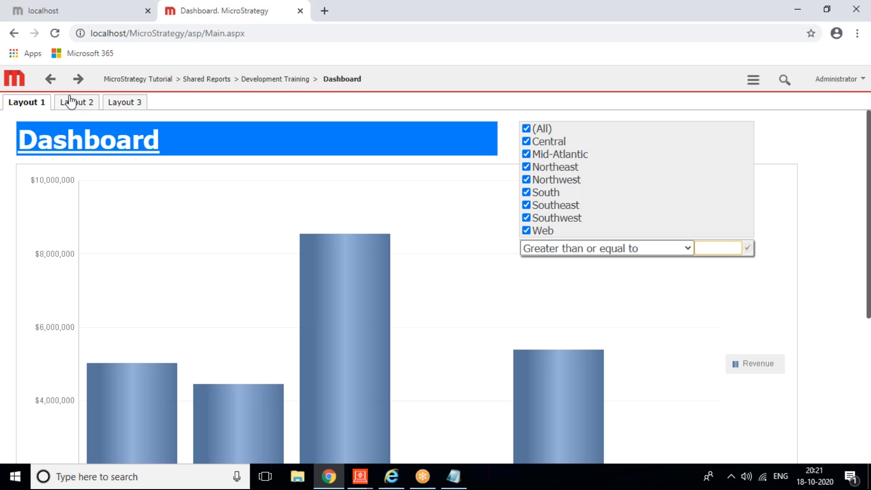
left_click(61, 81)
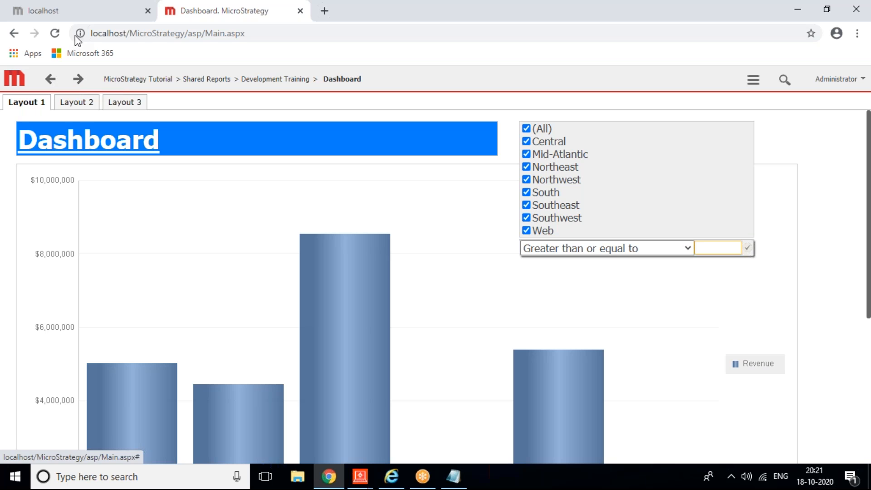
left_click(53, 83)
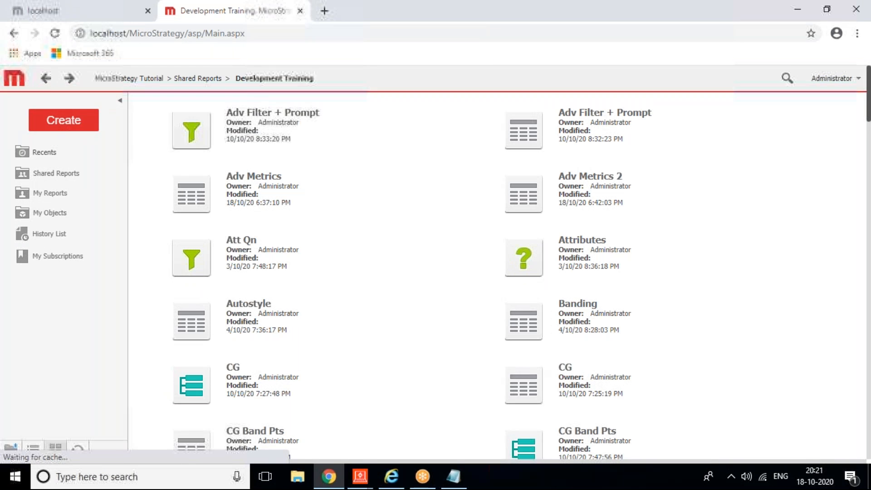
Step: Close the broken localhost tab and return to the Development Training report list
left_click(146, 15)
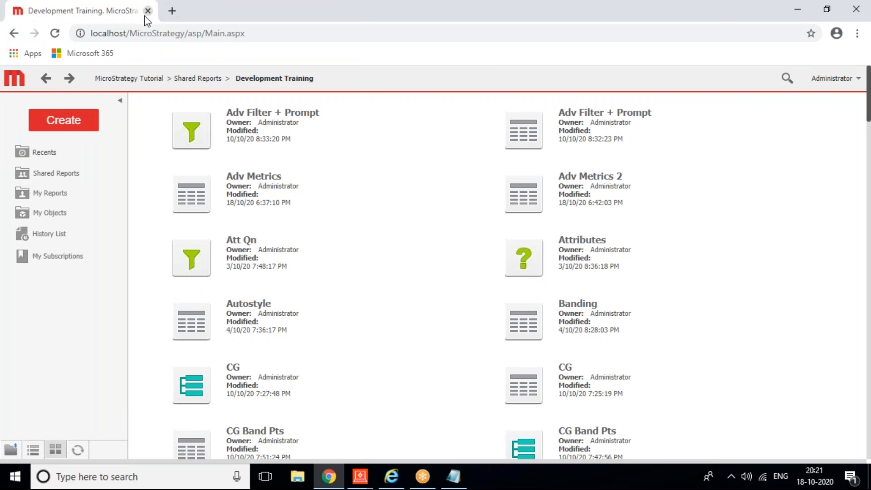
left_click(56, 80)
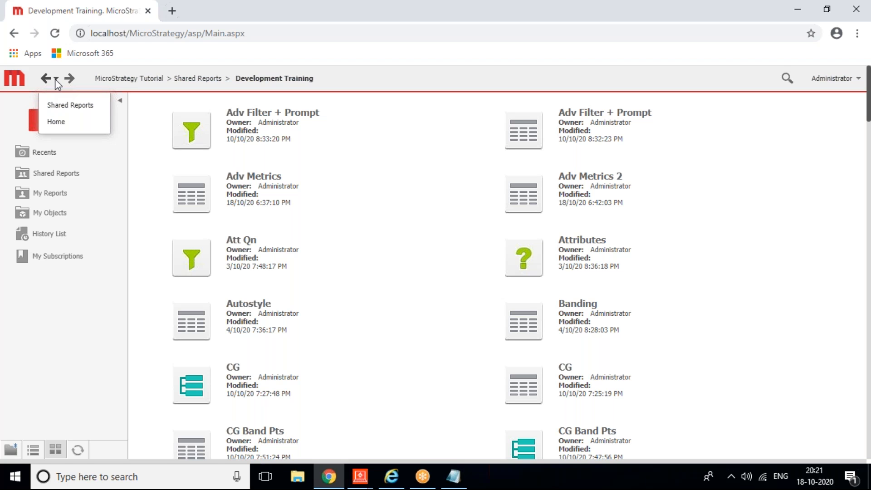
left_click(56, 79)
left_click(55, 80)
left_click(102, 336)
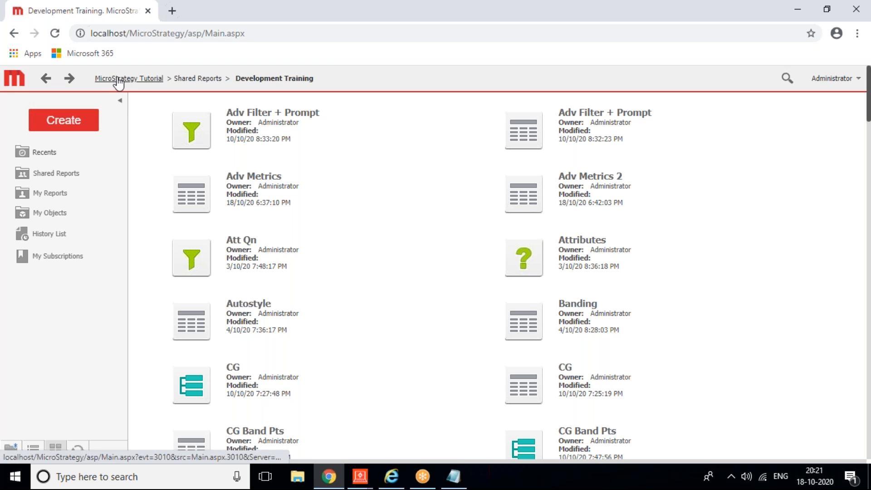
mouse_move(278, 195)
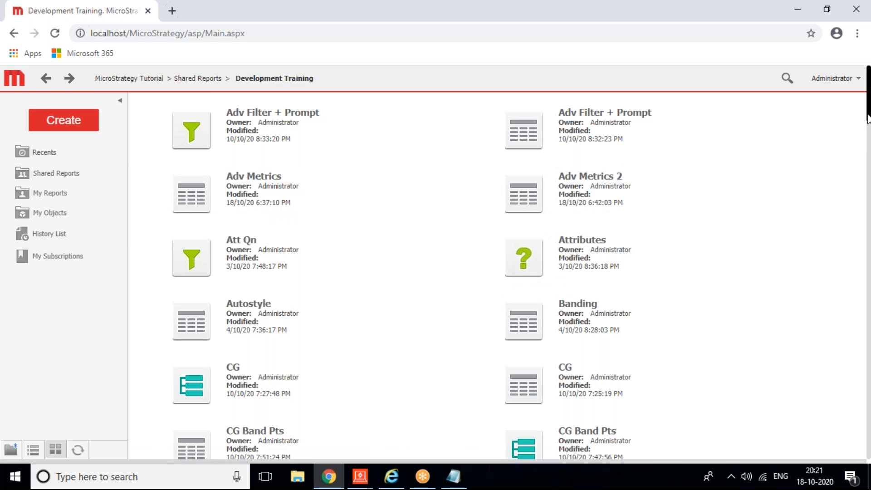
scroll(497, 276, "down", 6)
scroll(857, 179, "down", 1)
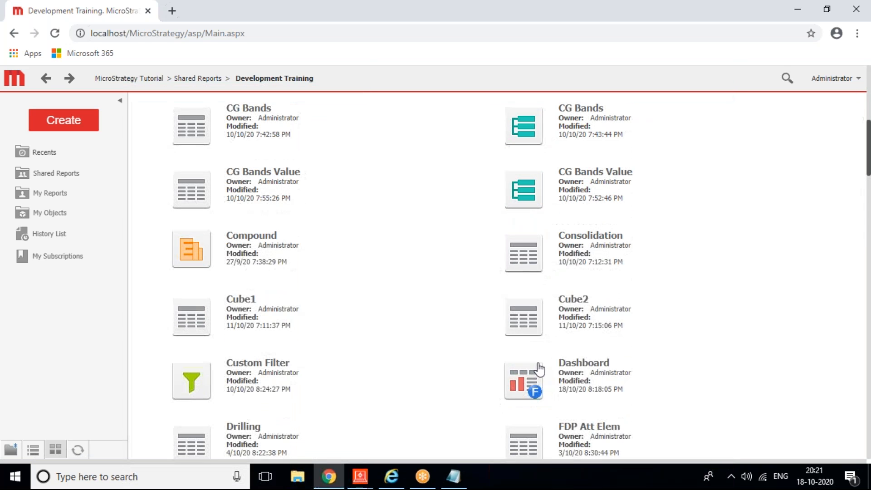
Step: Open the Dashboard document, close Related Reports, and go up to Shared Reports
left_click(522, 380)
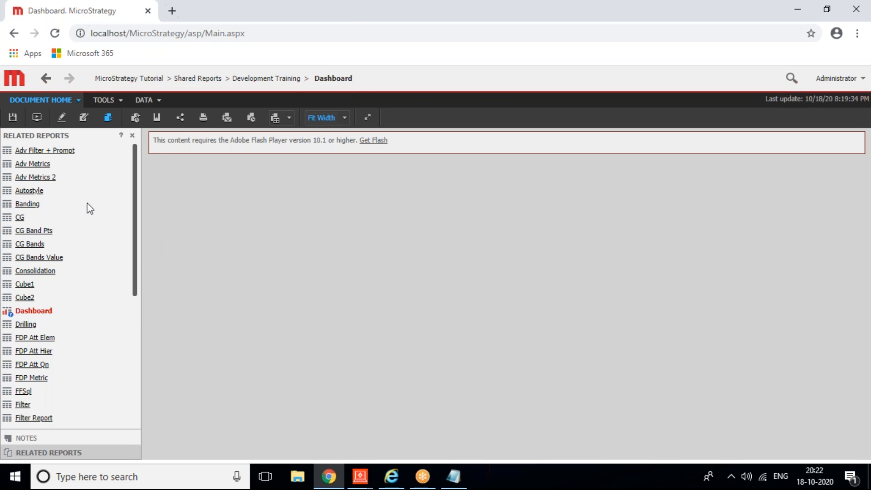
left_click_drag(136, 247, 142, 209)
left_click(132, 135)
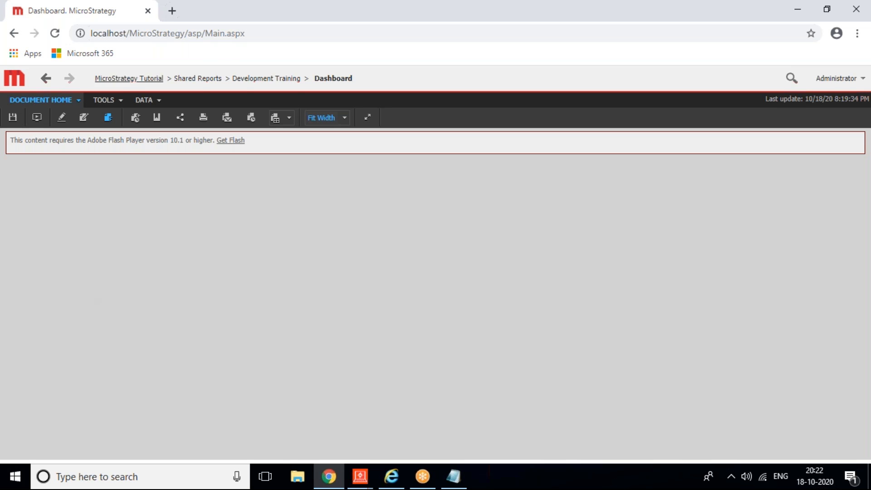
left_click(196, 80)
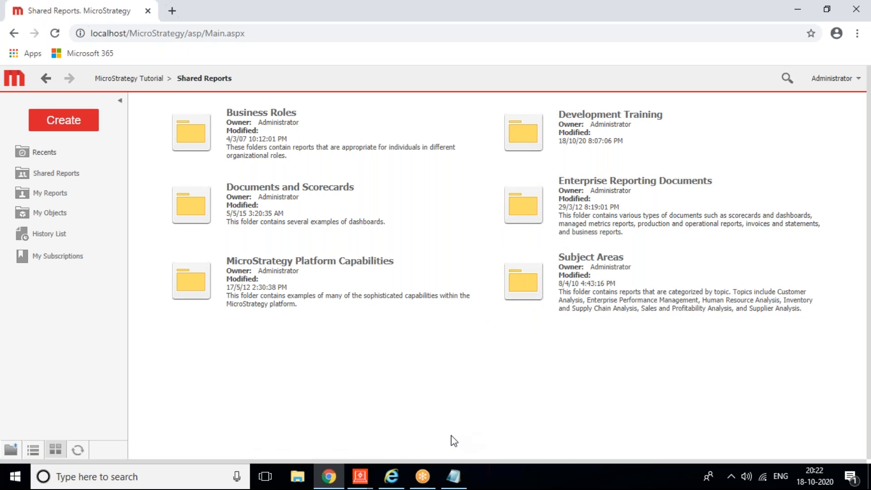
Step: In the Dashboard Document Editor, switch the revenue graph to Grid View
left_click(362, 476)
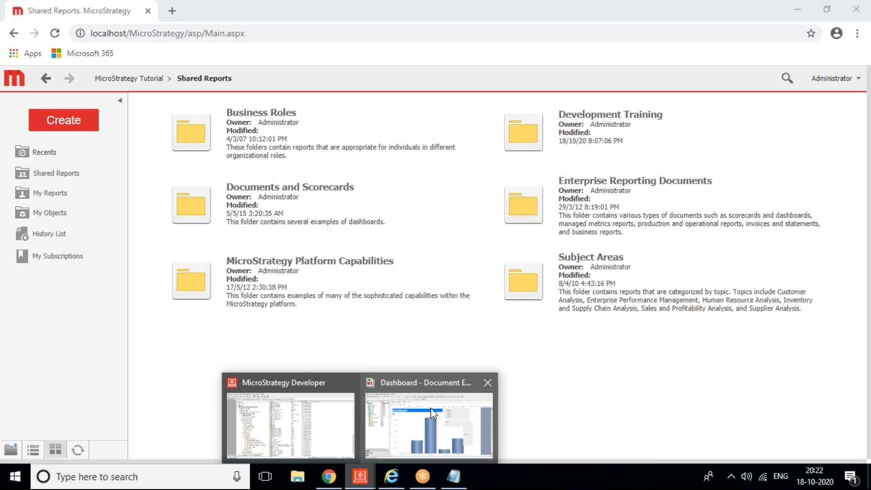
left_click(440, 381)
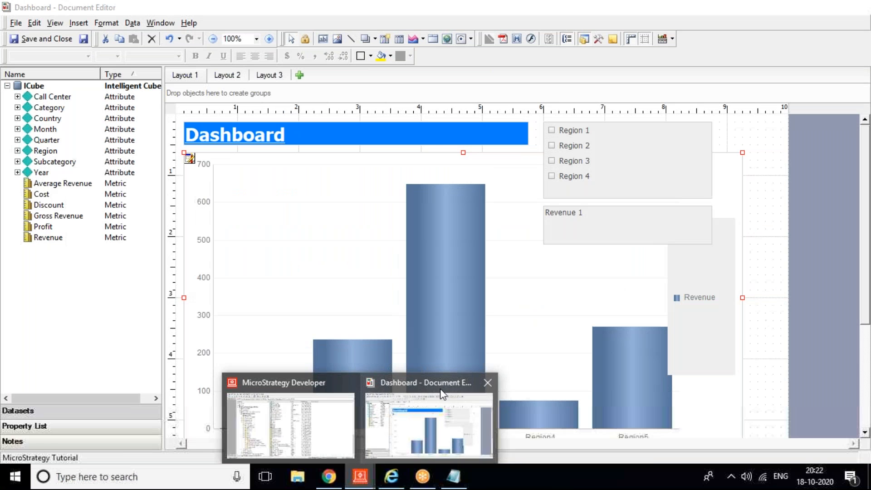
right_click(322, 223)
mouse_move(402, 359)
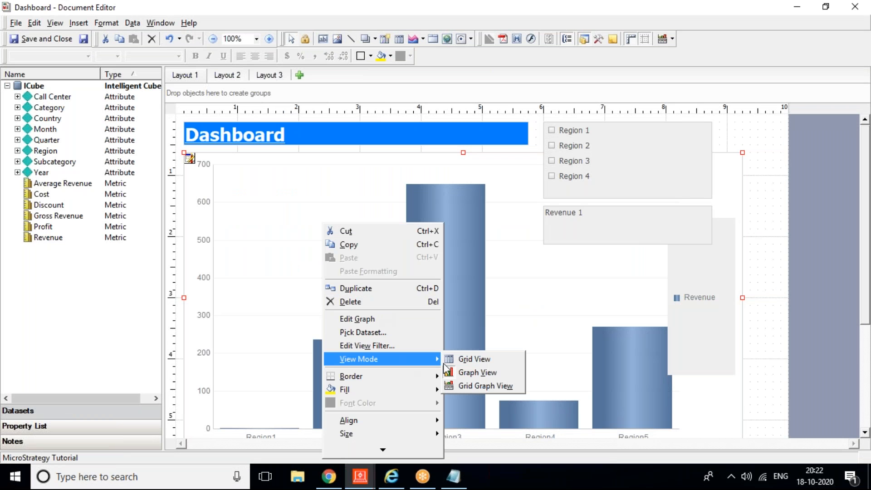
left_click(468, 360)
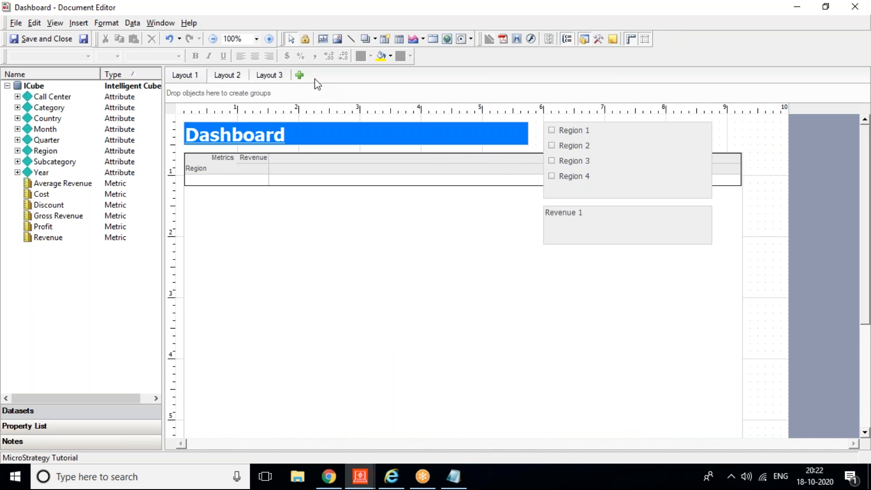
Step: Add Layout 4 as a Blank Dashboard and delete its Panel 1
left_click(299, 75)
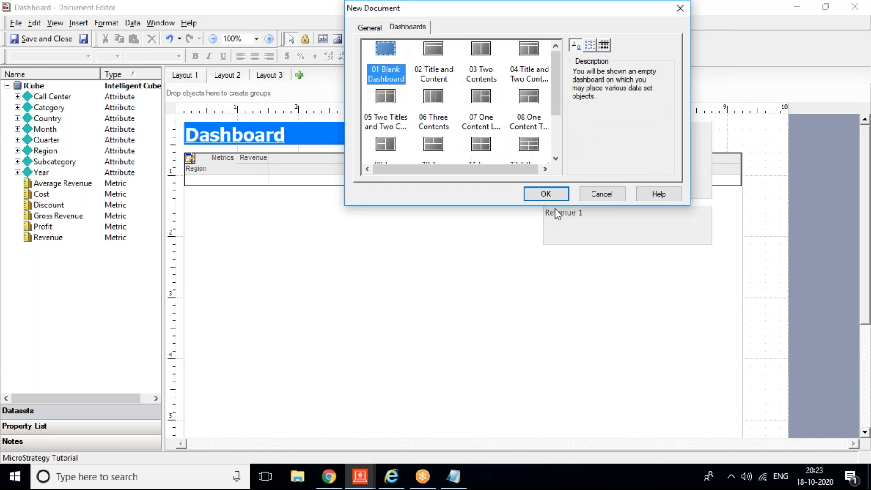
left_click(541, 197)
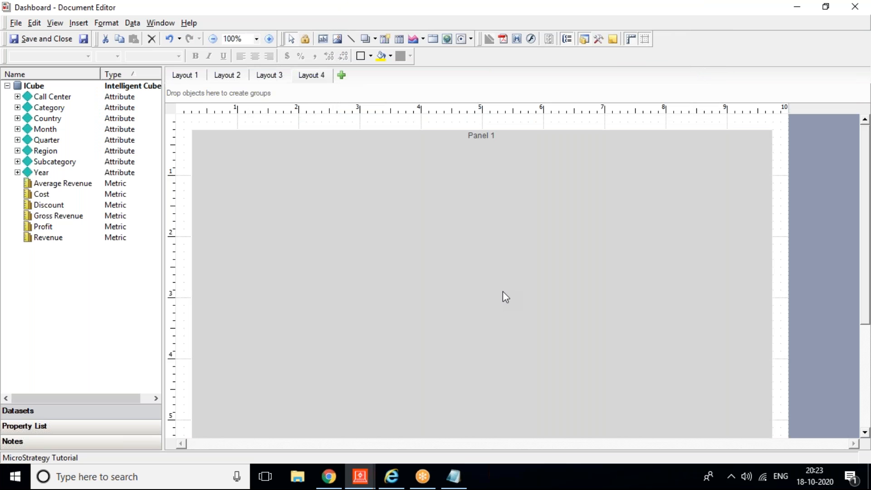
left_click(503, 291)
key("Delete")
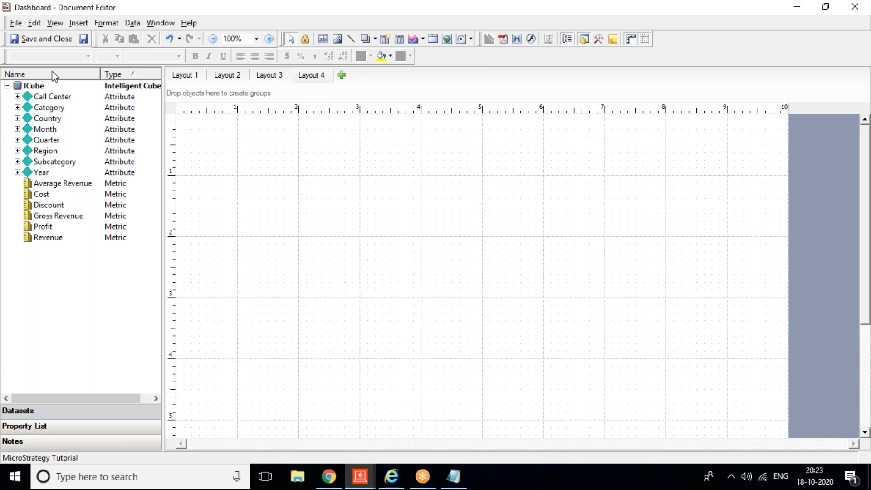
Step: Insert a grid spanning the upper area of Layout 4
left_click(79, 23)
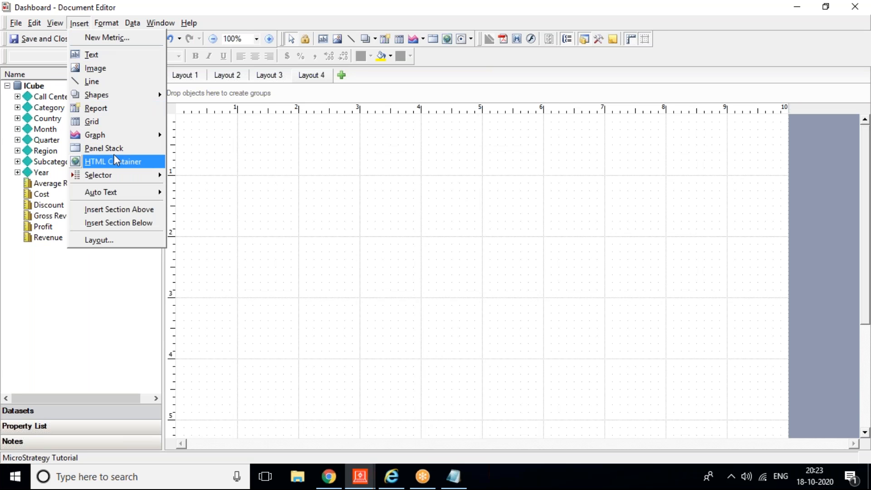
left_click(99, 121)
left_click_drag(199, 137, 720, 389)
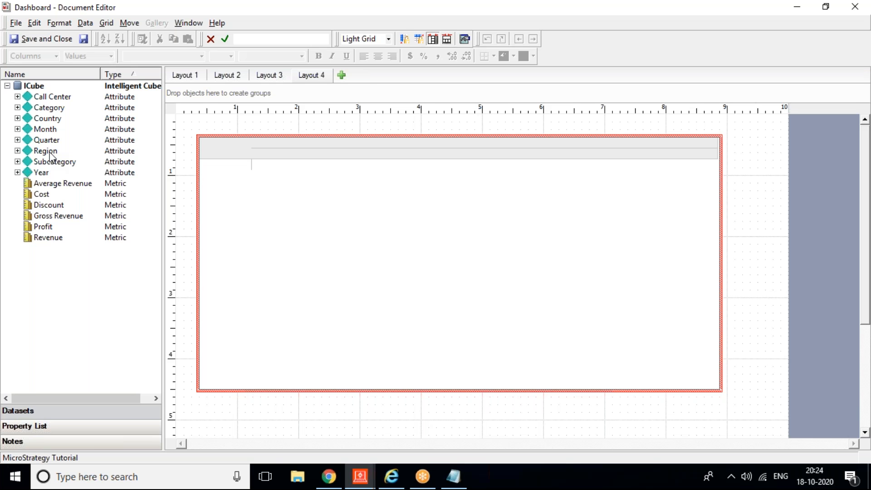
Step: Put Region and Year in the grid rows and Profit and Revenue as metrics, then show GridGraph5's properties
left_click_drag(49, 155, 277, 204)
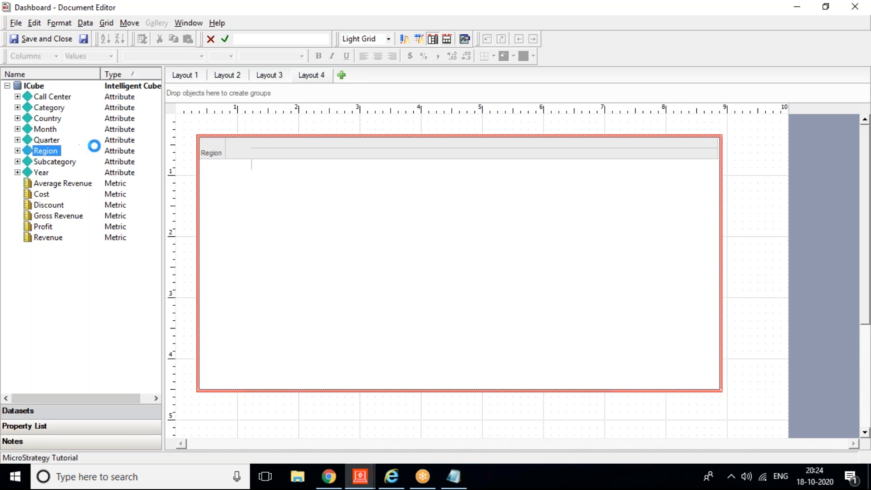
left_click_drag(48, 174, 254, 195)
left_click_drag(43, 227, 278, 142)
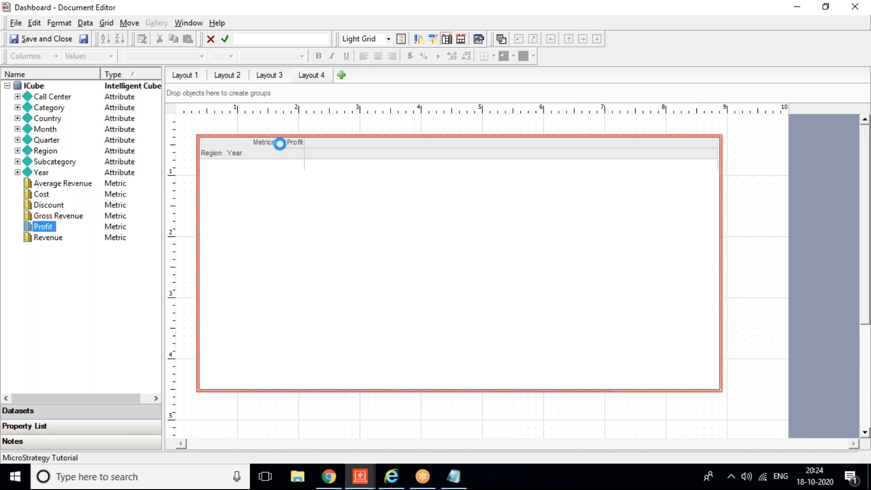
left_click_drag(47, 237, 320, 204)
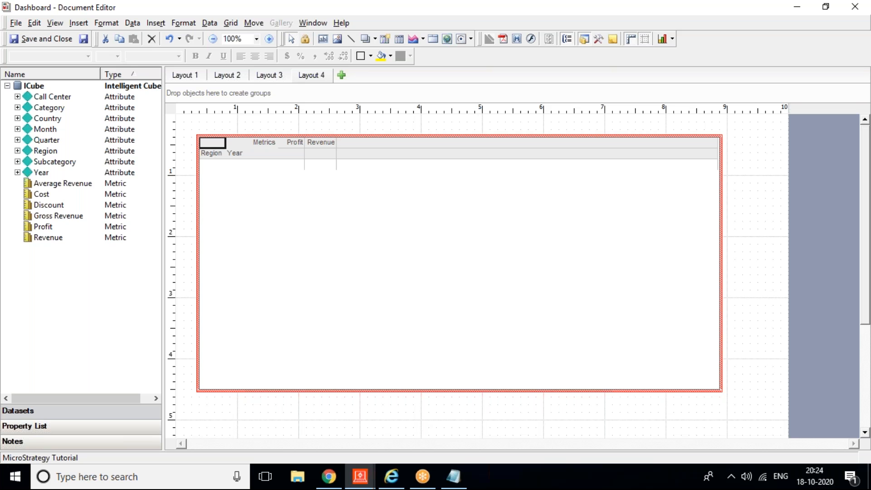
left_click(595, 207)
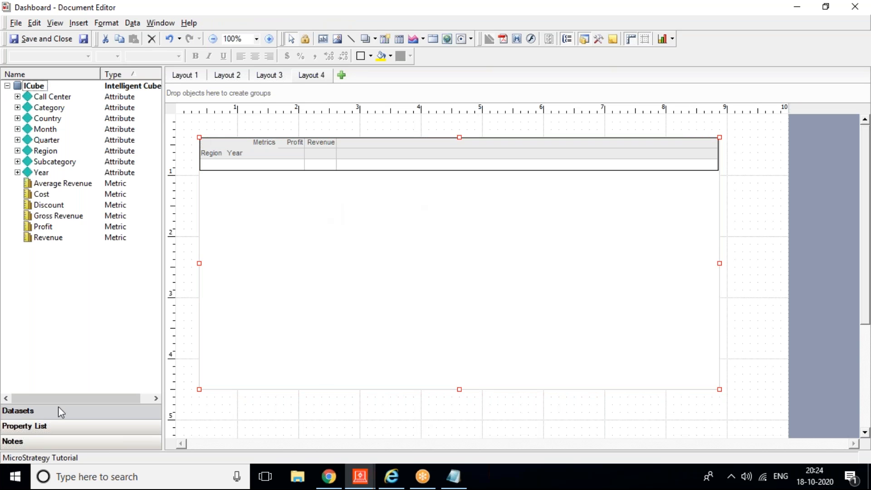
left_click(26, 425)
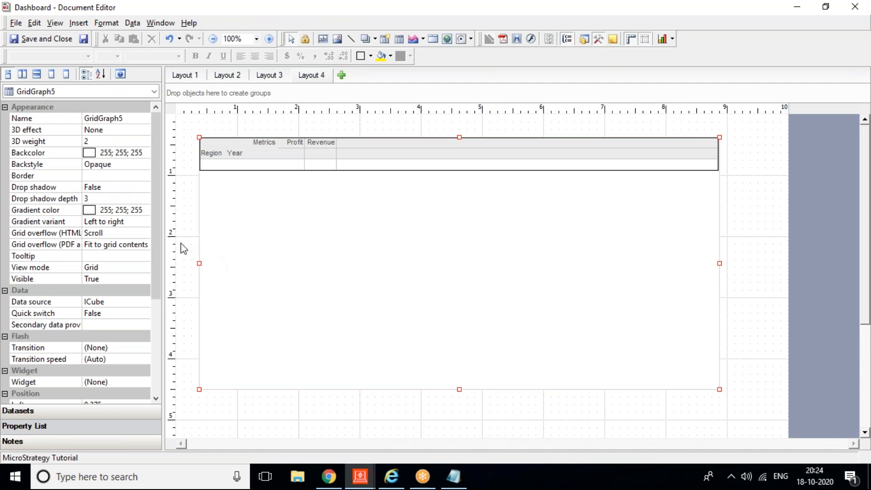
Step: Set GridGraph5's Widget property to Heat Map
left_click_drag(157, 248, 162, 311)
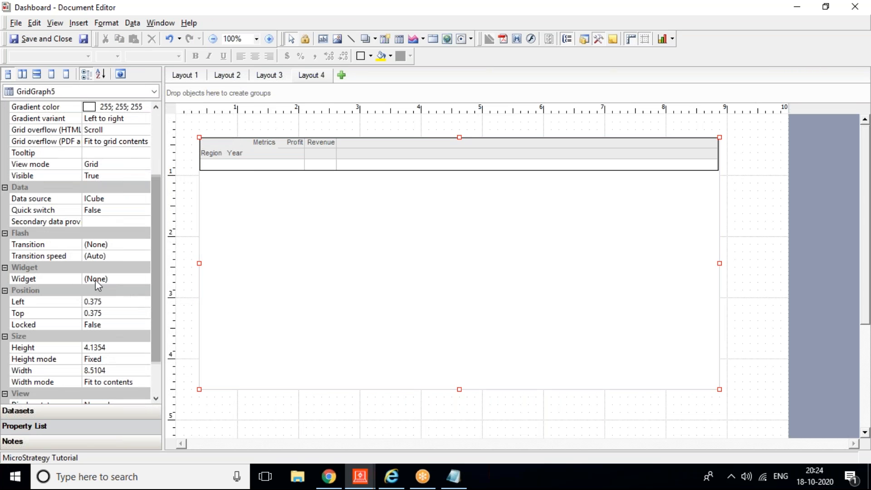
left_click(145, 278)
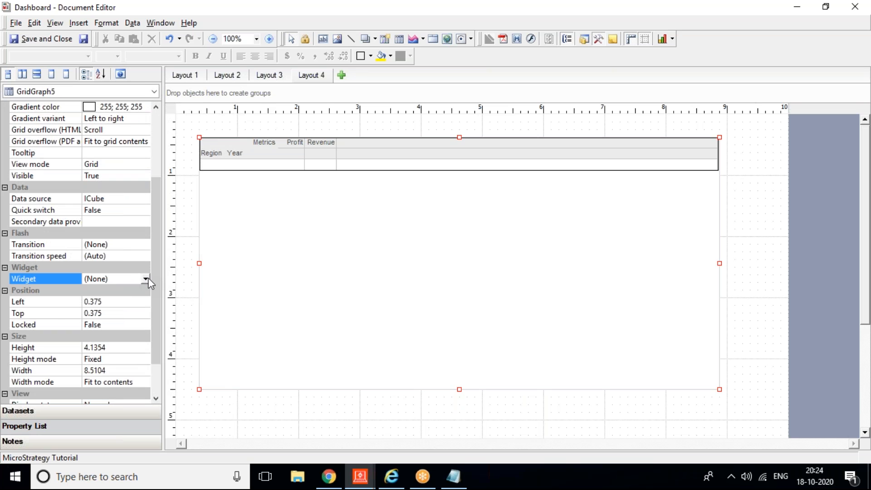
left_click(148, 277)
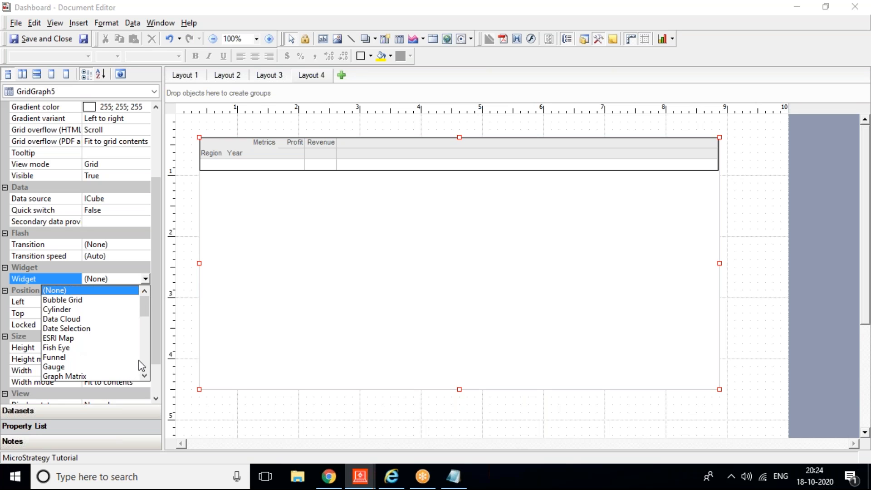
scroll(144, 361, "down", 3)
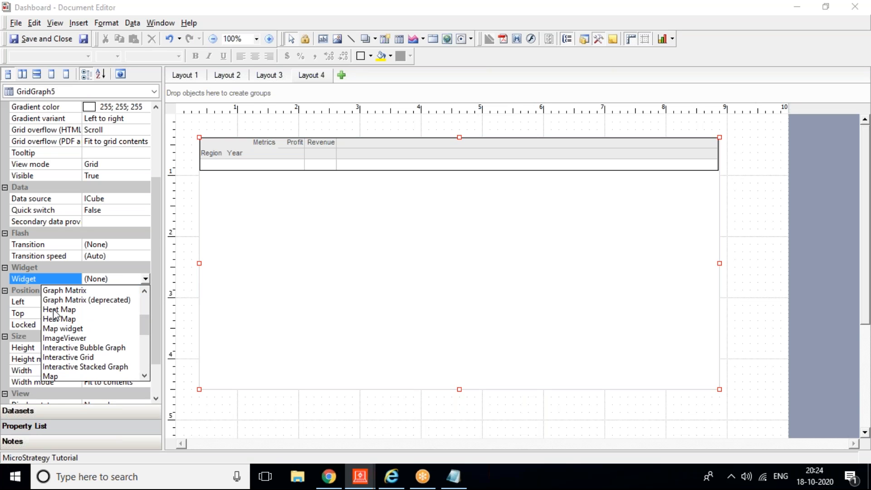
left_click(53, 309)
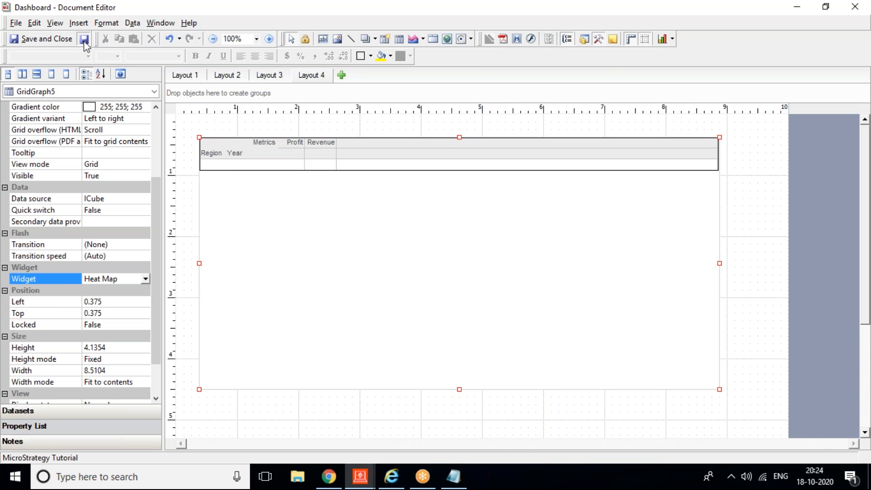
left_click(390, 476)
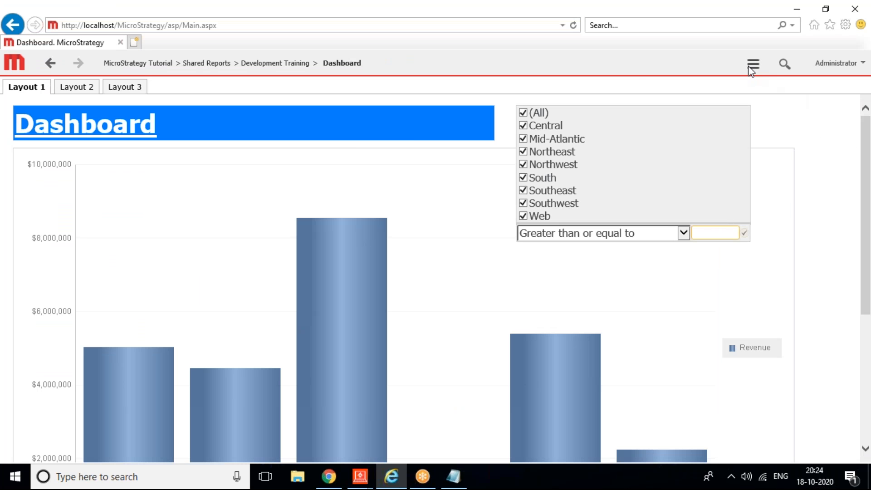
Step: Refresh the Dashboard in MicroStrategy Web and open its Layout 4 page
left_click(750, 66)
left_click(690, 277)
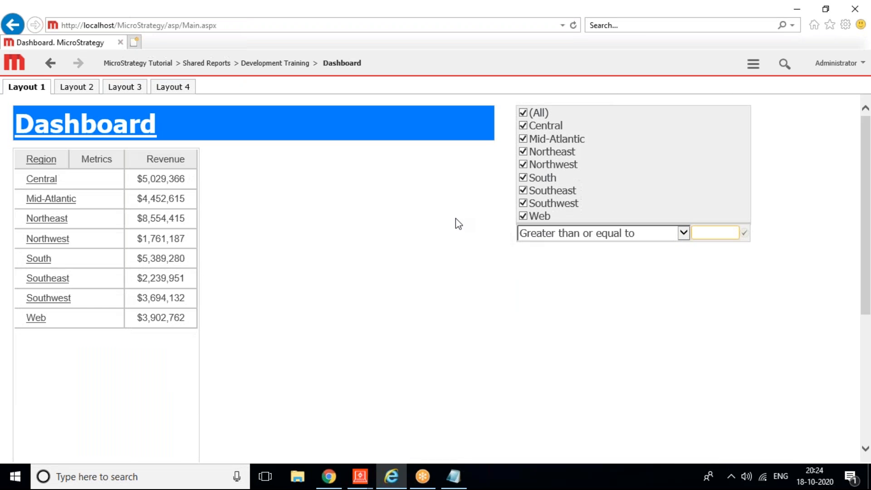
left_click(175, 88)
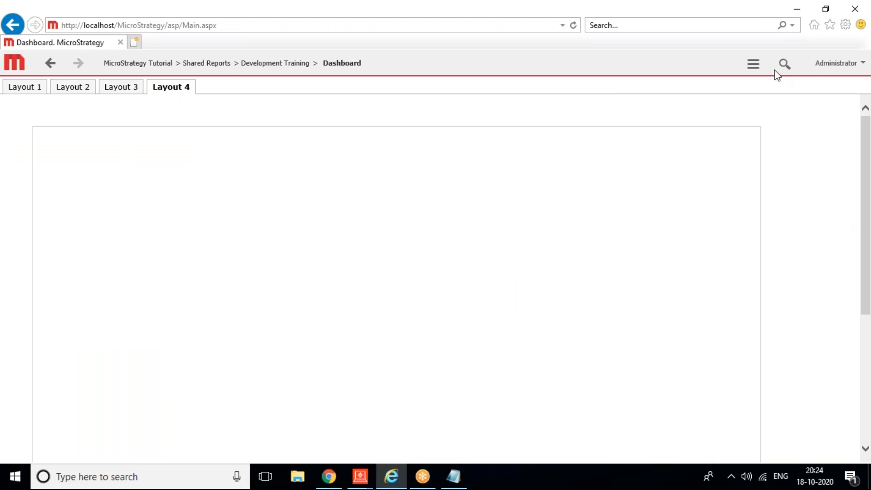
left_click(751, 66)
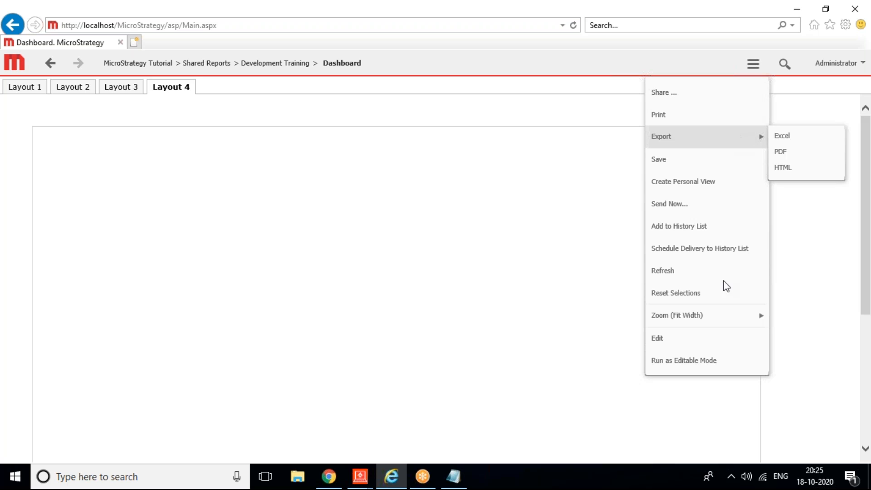
mouse_move(723, 321)
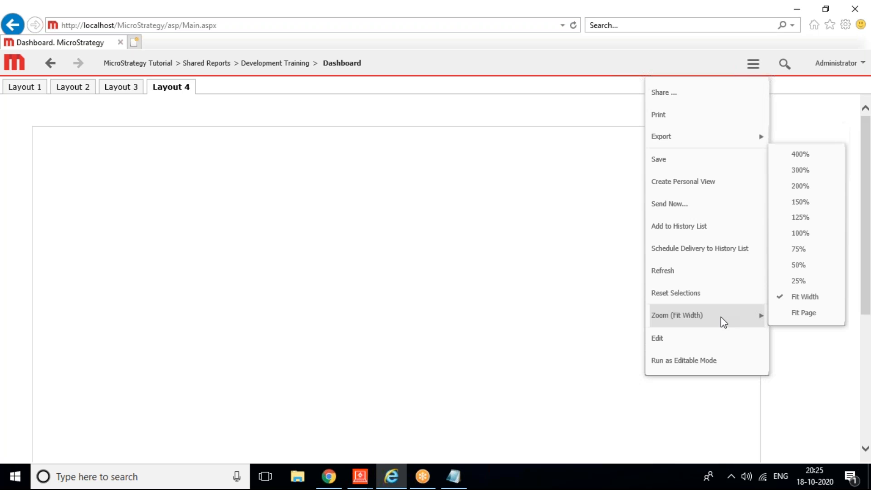
Step: Set the Layout 4 zoom to Fit Page
left_click(798, 313)
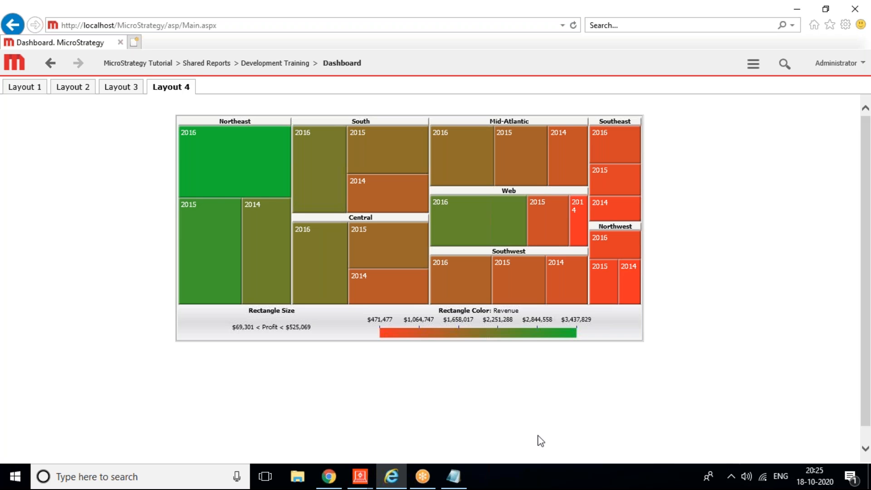
mouse_move(359, 476)
left_click(438, 400)
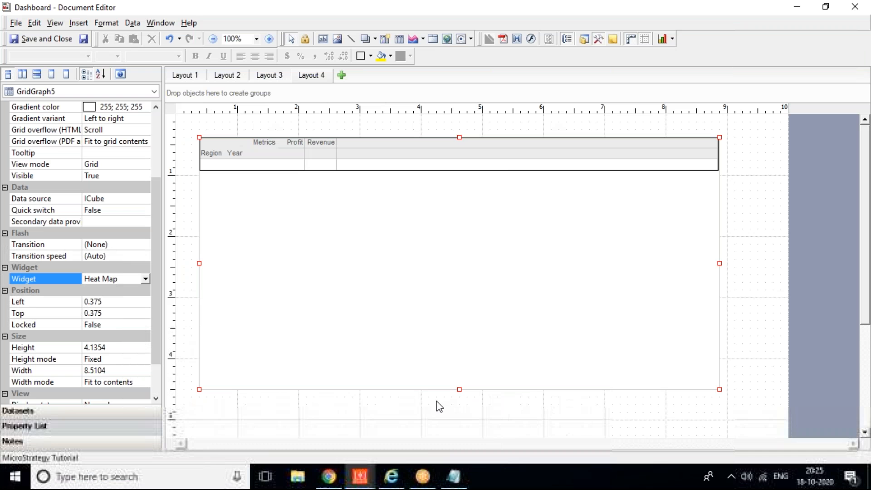
key("alt+Tab")
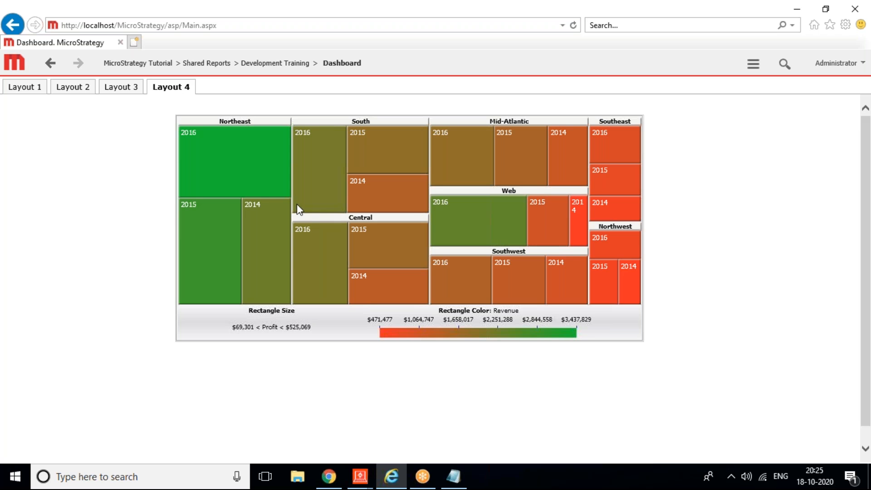
right_click(251, 177)
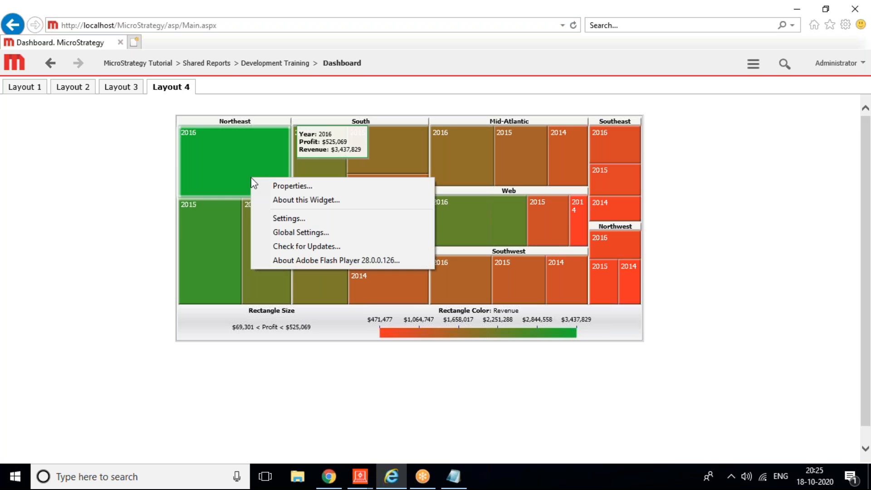
left_click(284, 185)
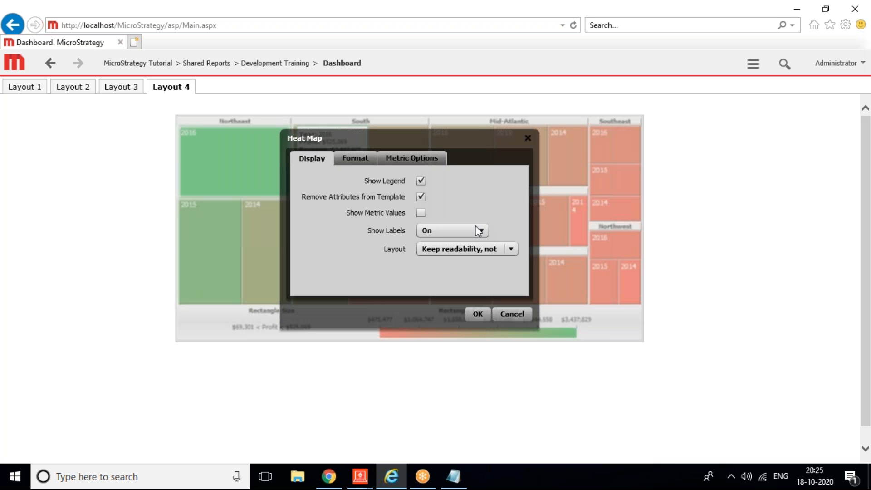
left_click(354, 158)
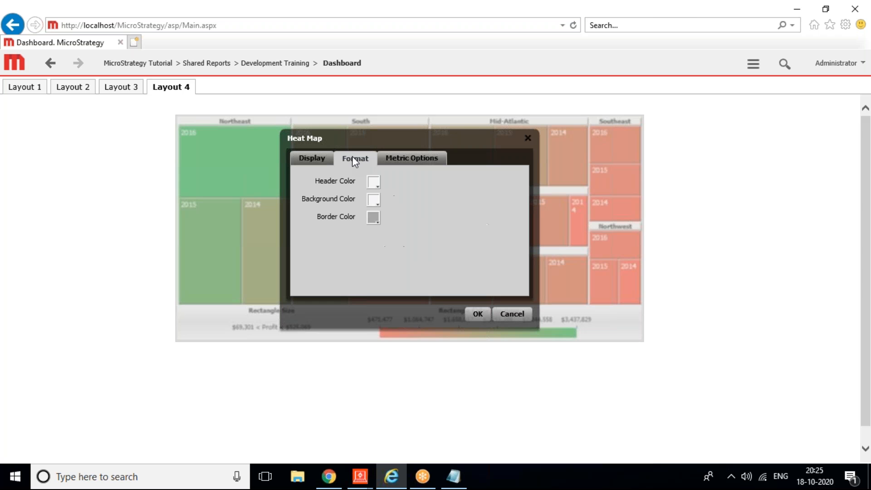
left_click(402, 161)
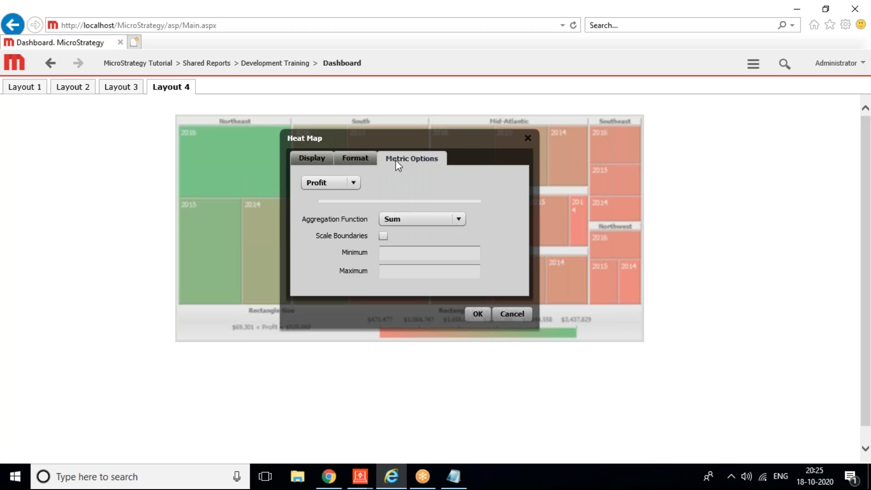
left_click(319, 160)
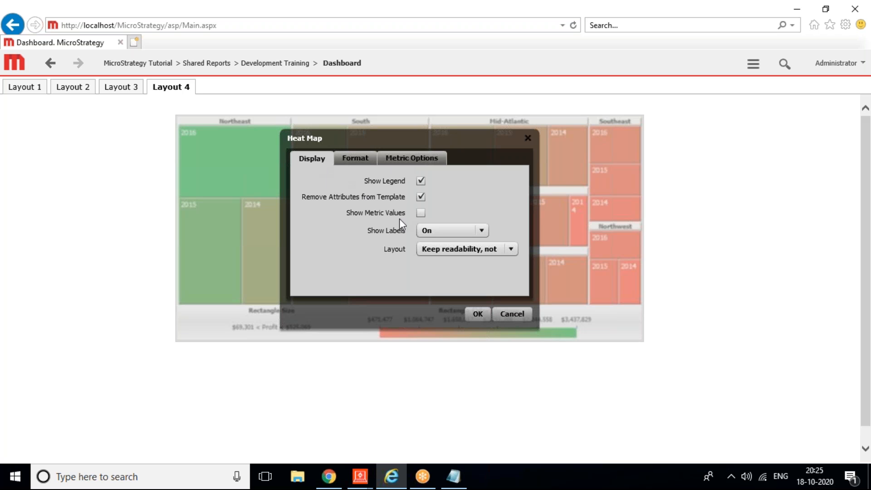
left_click(510, 312)
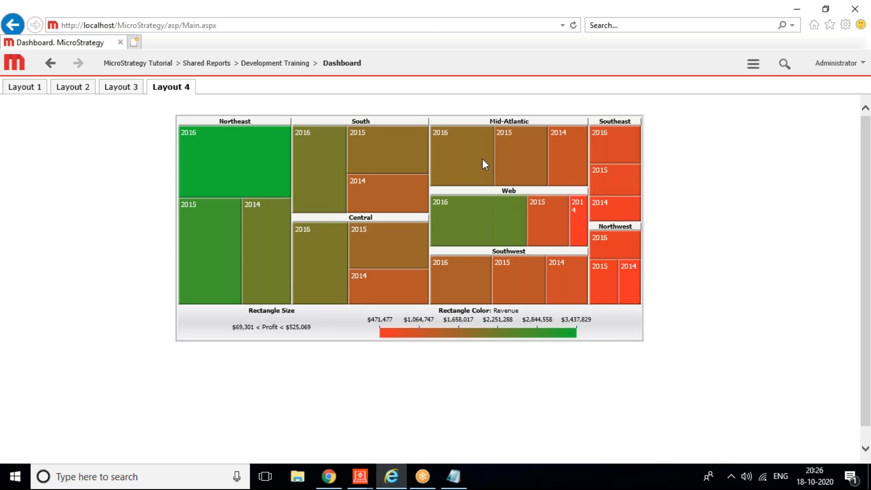
right_click(482, 159)
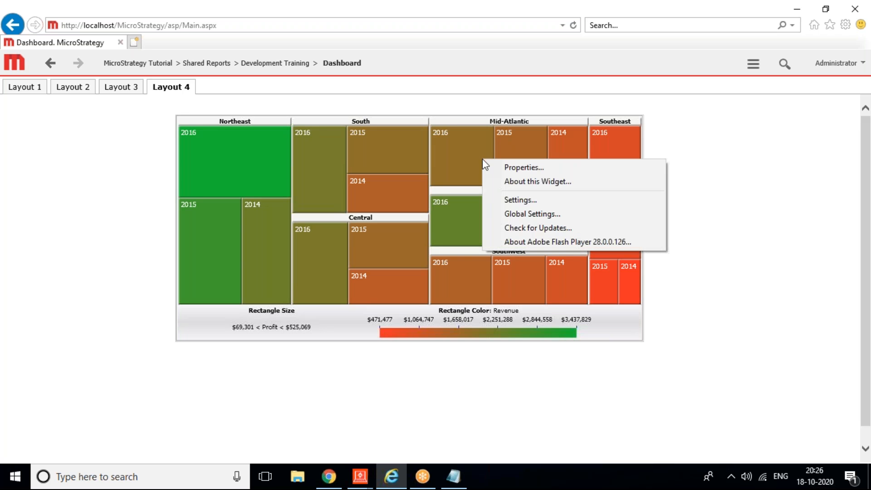
left_click(515, 188)
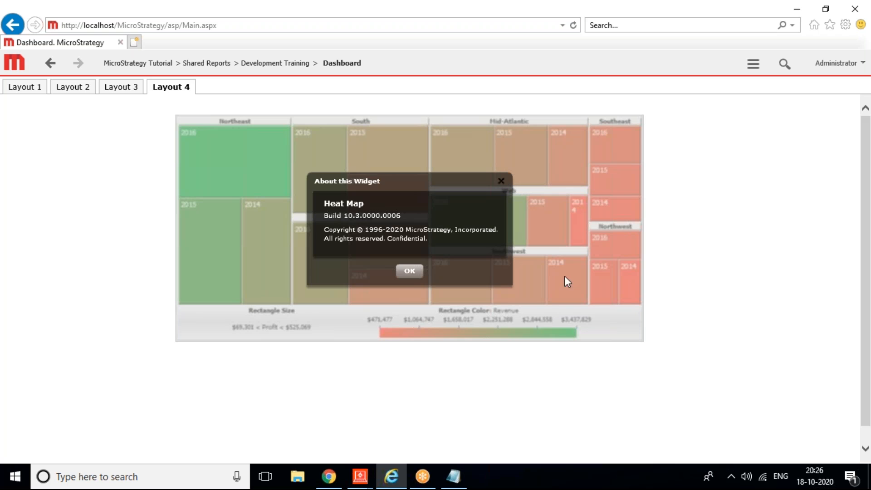
left_click(402, 272)
right_click(241, 120)
left_click(286, 129)
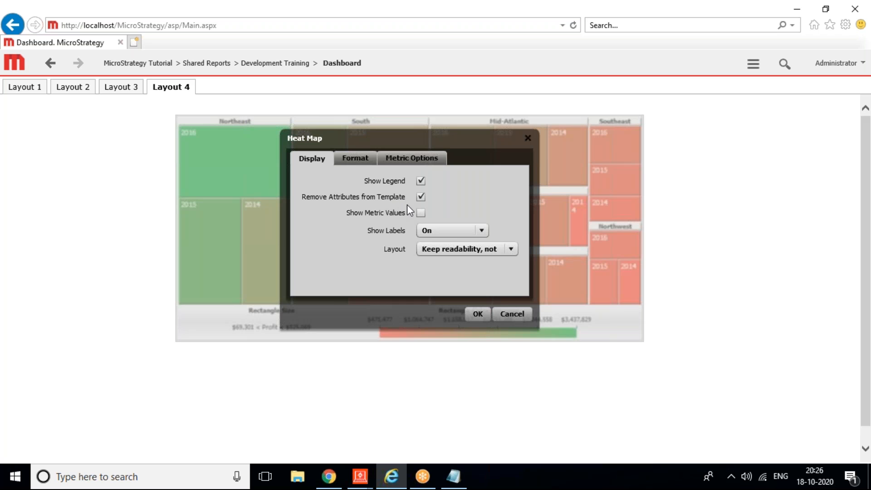
left_click(370, 167)
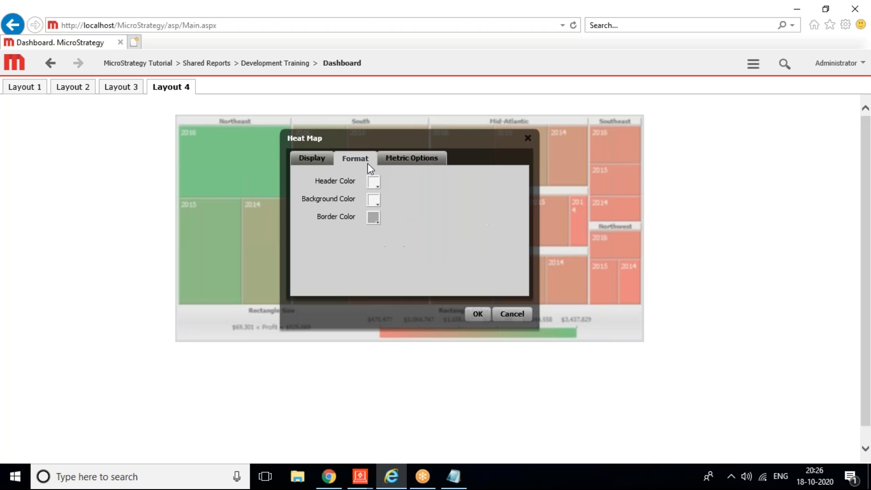
left_click(413, 161)
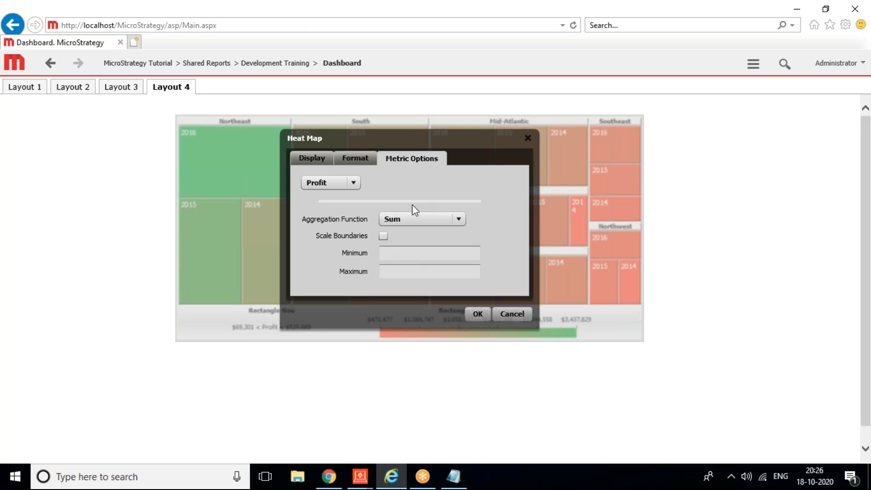
left_click(315, 160)
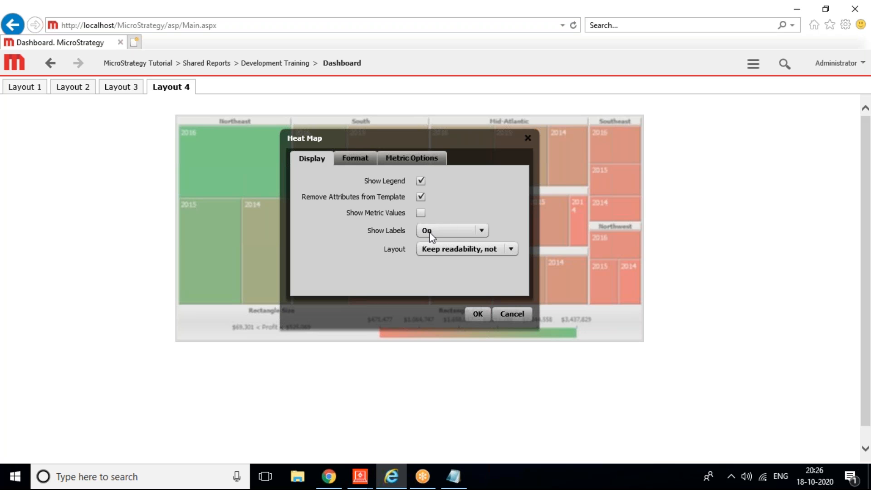
left_click(432, 249)
left_click(432, 250)
left_click(420, 196)
left_click(421, 213)
left_click(421, 213)
left_click(347, 159)
left_click(406, 164)
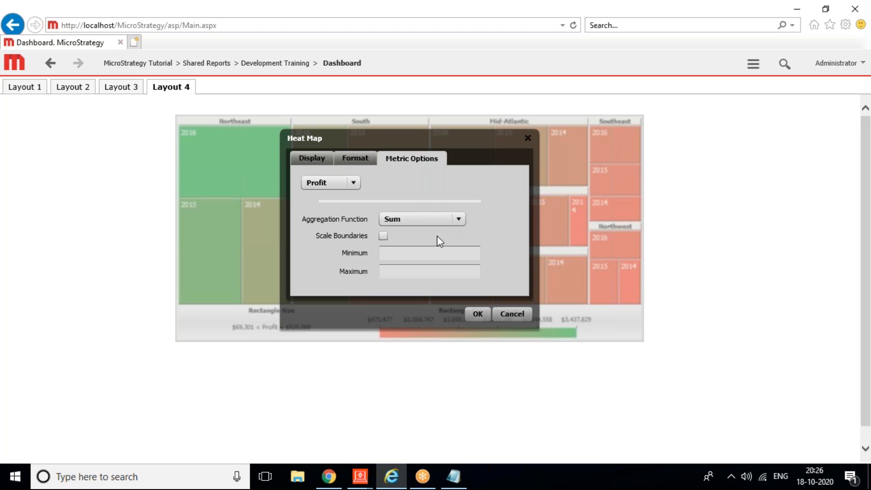
left_click(523, 315)
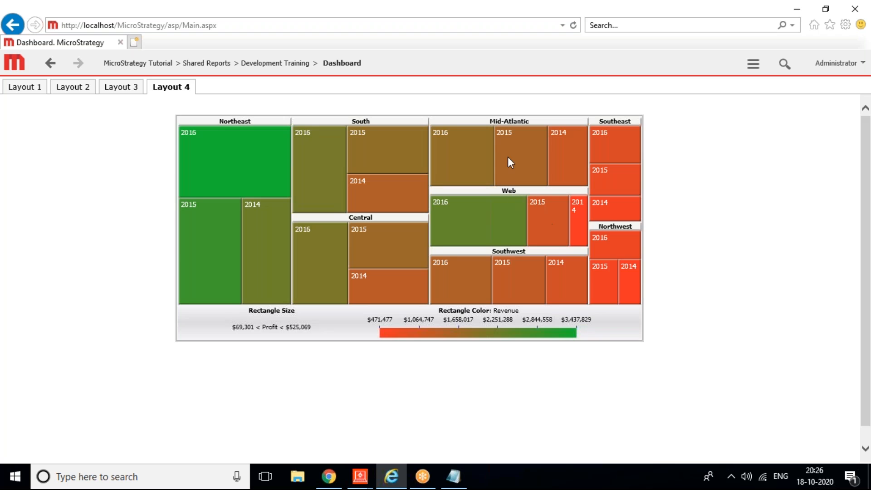
Step: Open and dismiss the Flash player settings from the heat map's right-click menu
right_click(454, 239)
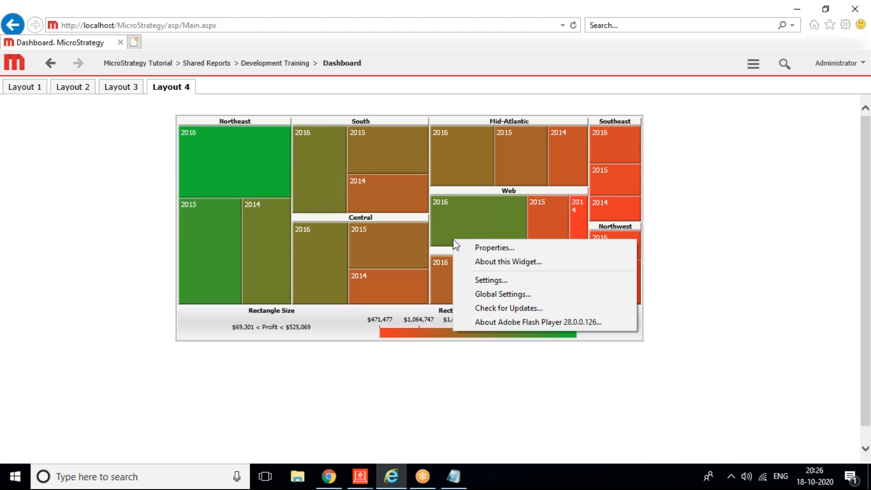
left_click(491, 277)
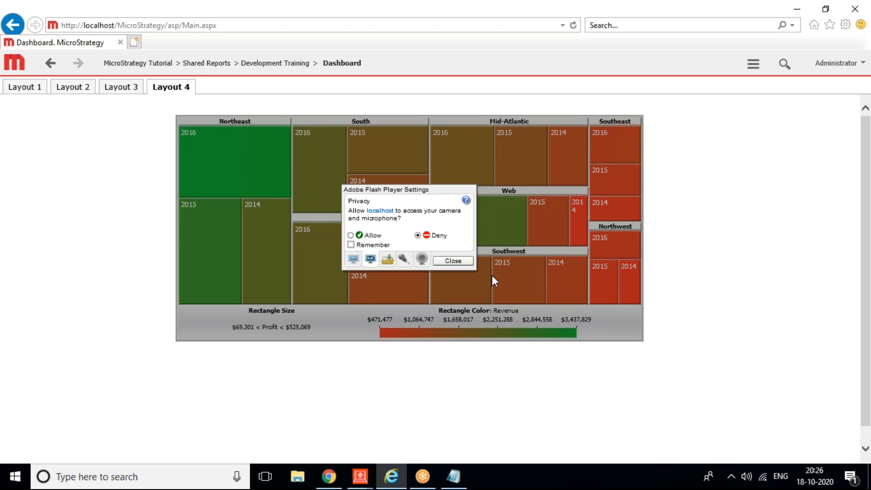
left_click(452, 262)
right_click(461, 233)
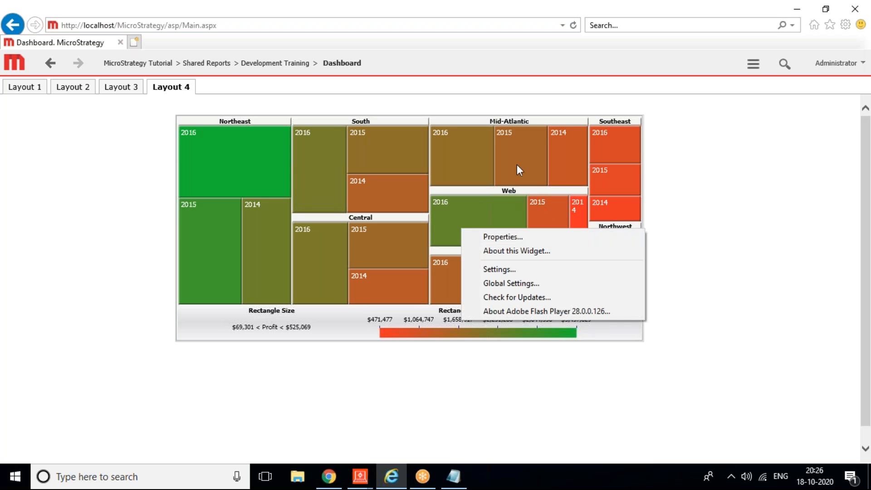
left_click(674, 219)
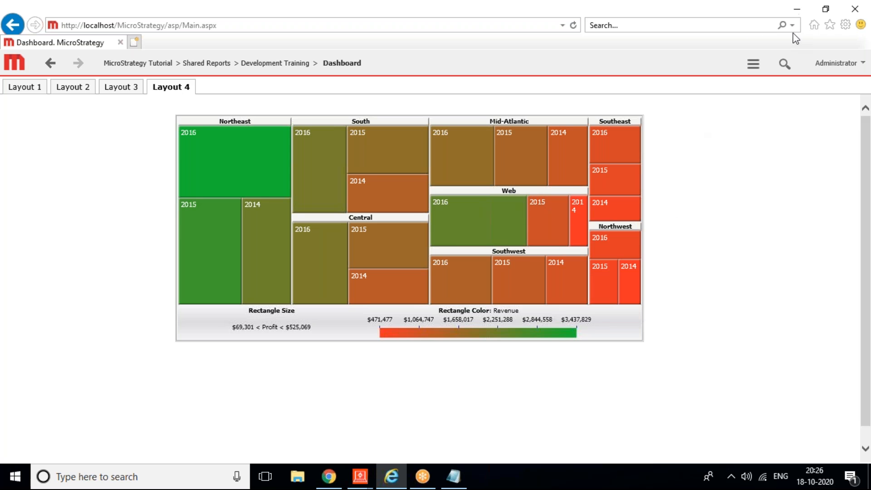
Step: Open the dashboard's hamburger actions menu, close it, and reopen it
left_click(751, 68)
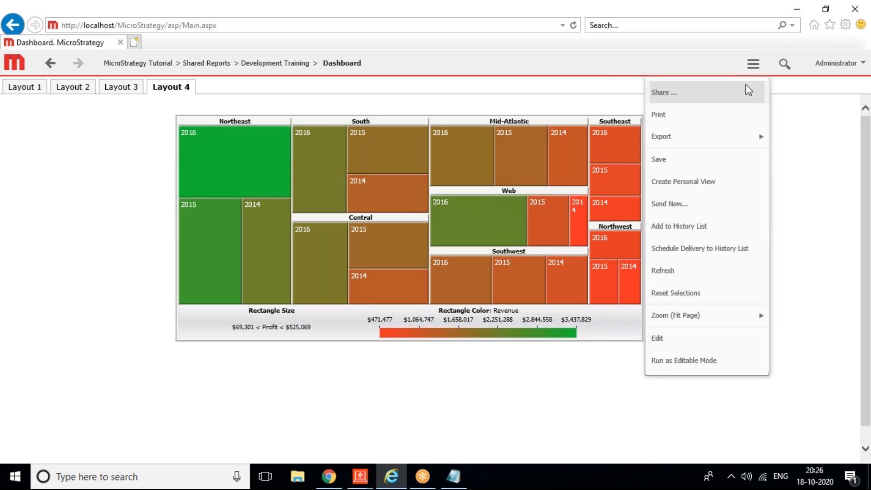
mouse_move(721, 315)
left_click_drag(803, 281, 773, 361)
left_click(773, 362)
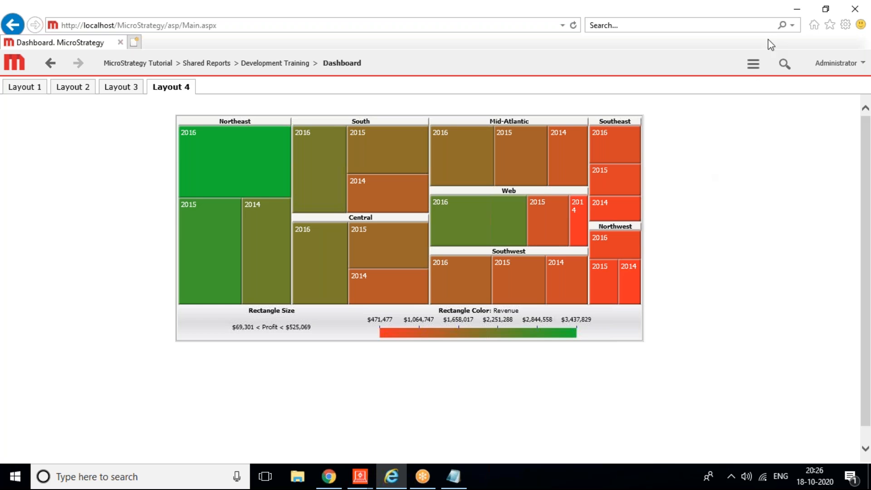
left_click(758, 68)
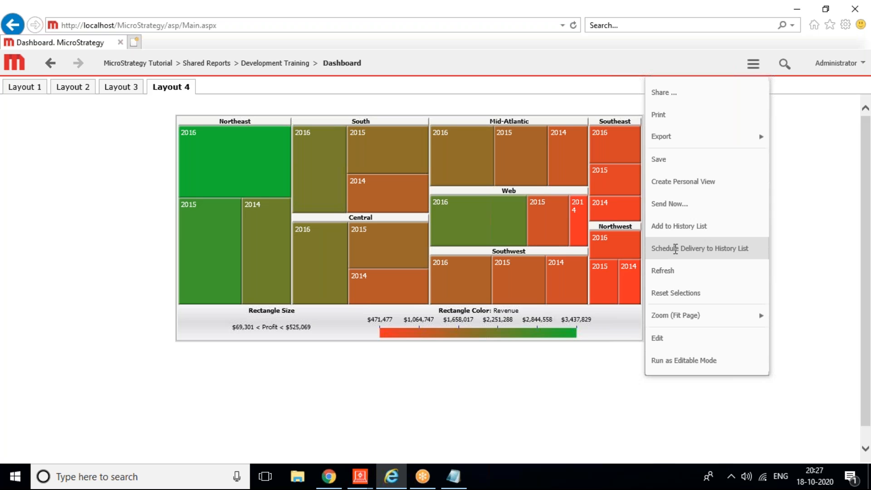
Step: Edit the Dashboard in Presentation mode with the Dataset Objects panel closed
left_click(678, 340)
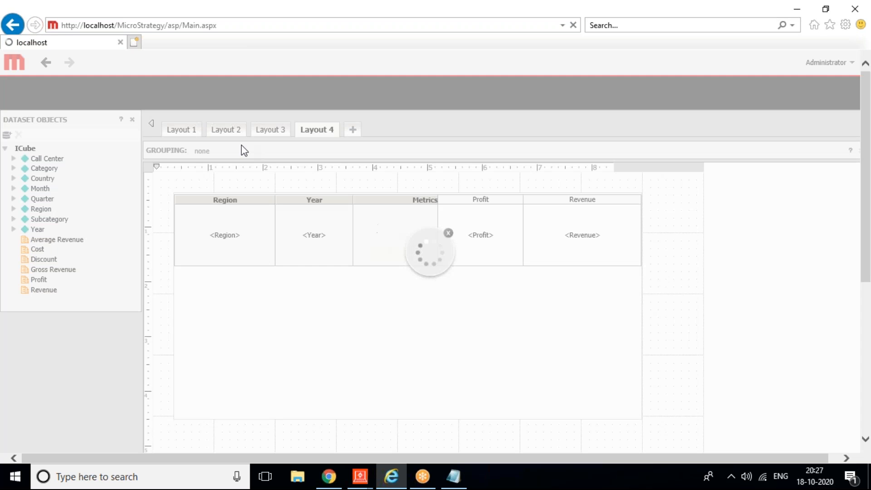
left_click(180, 102)
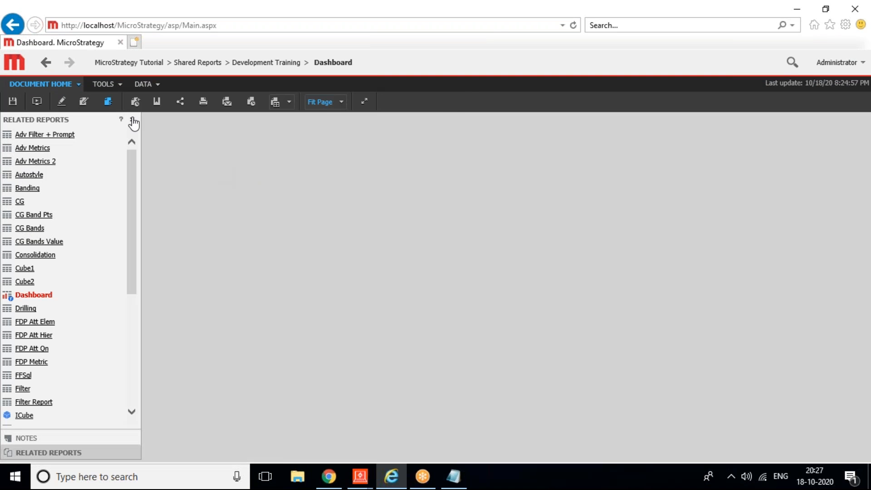
left_click(132, 119)
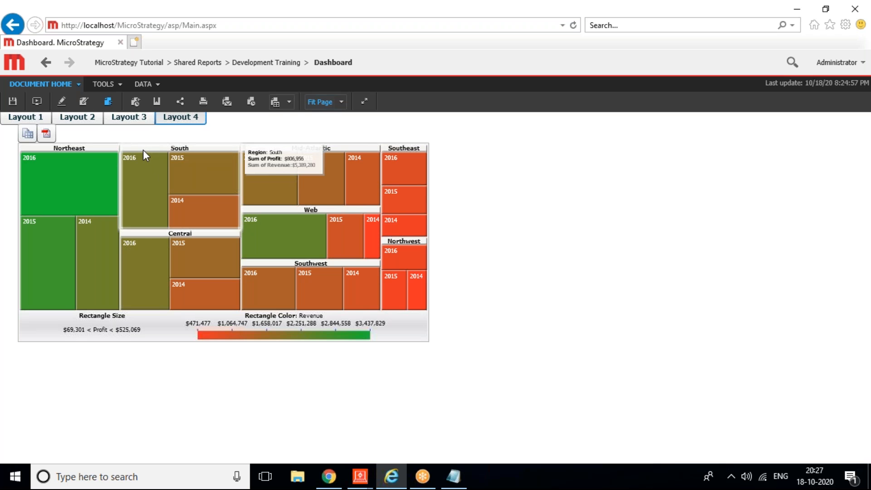
right_click(142, 149)
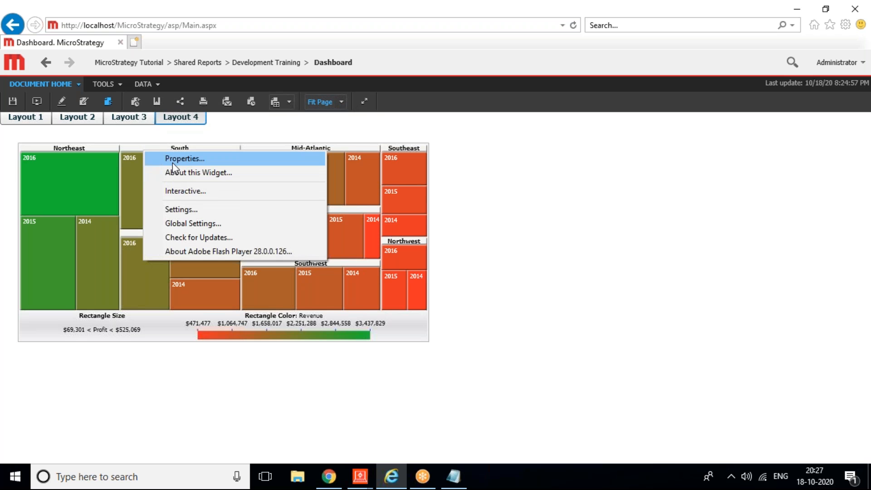
left_click(173, 162)
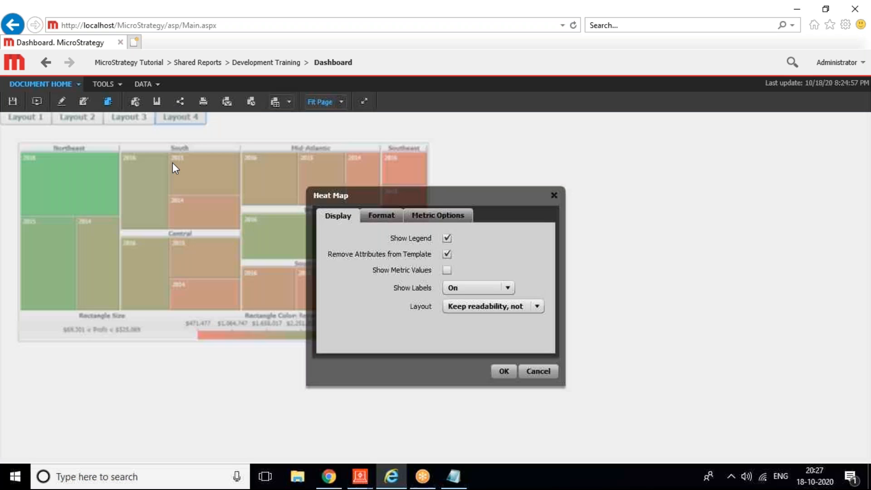
left_click(388, 217)
left_click(470, 213)
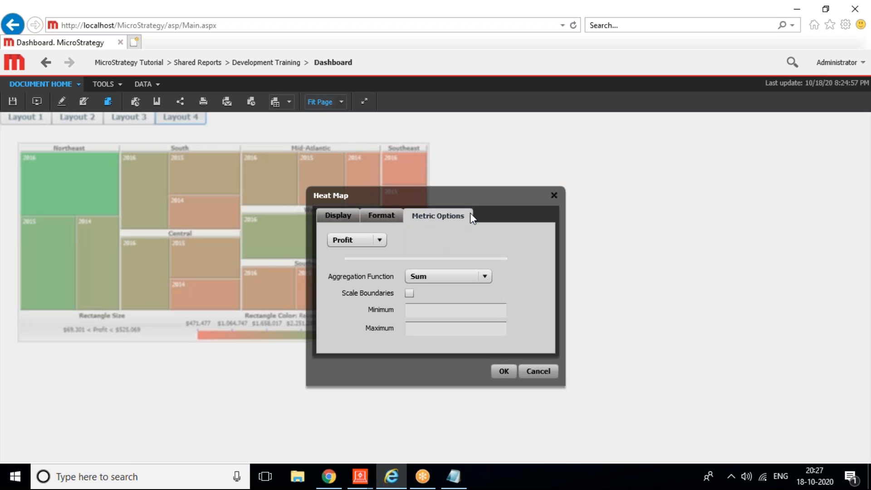
left_click(377, 240)
left_click(356, 267)
left_click(410, 293)
left_click(410, 292)
left_click(373, 214)
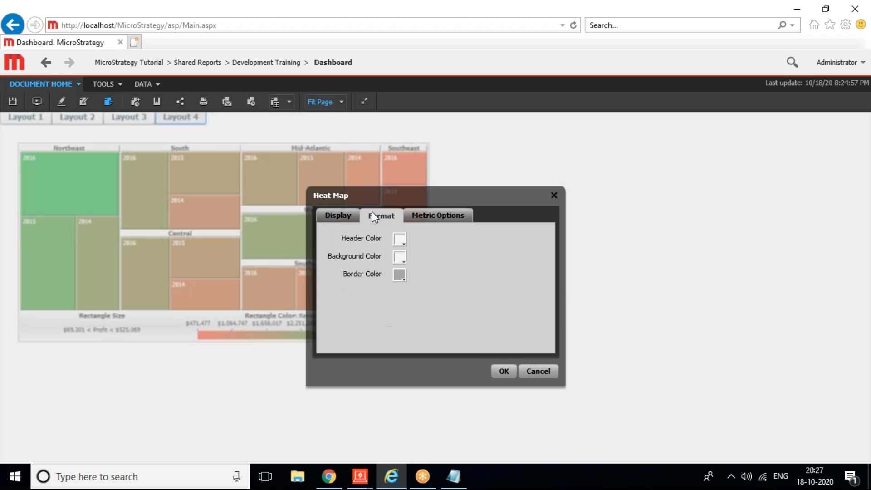
left_click(330, 219)
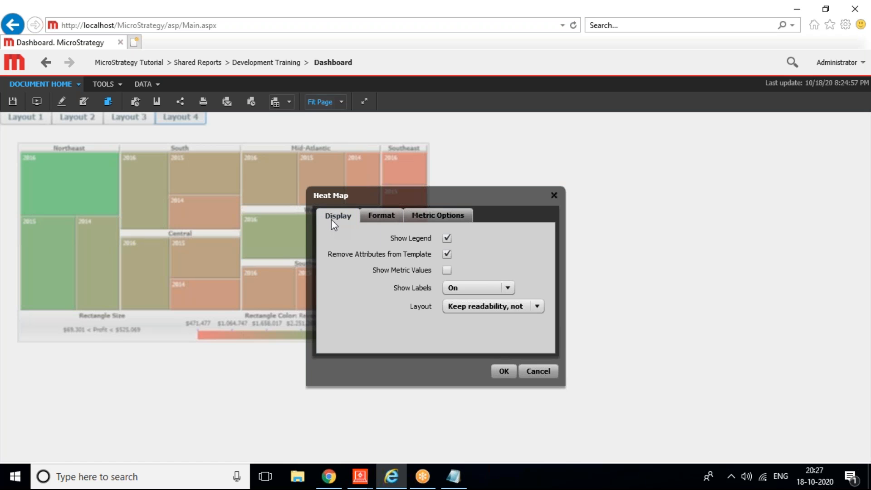
left_click(542, 372)
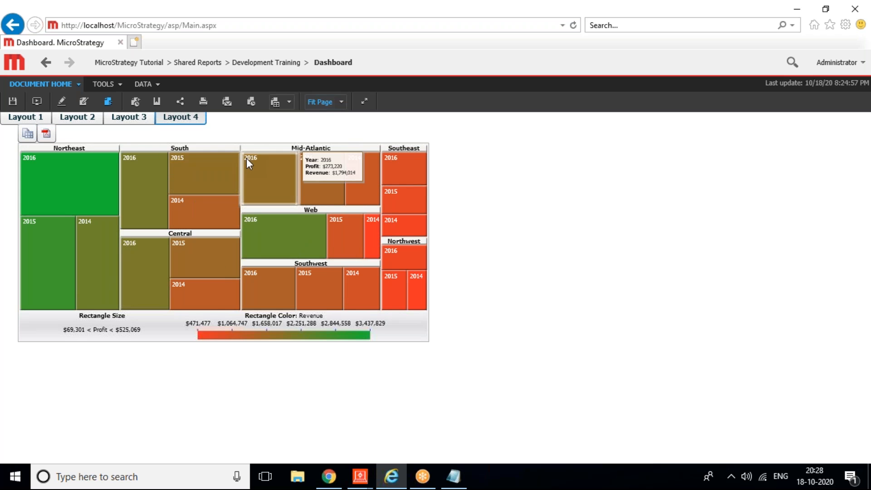
left_click(46, 134)
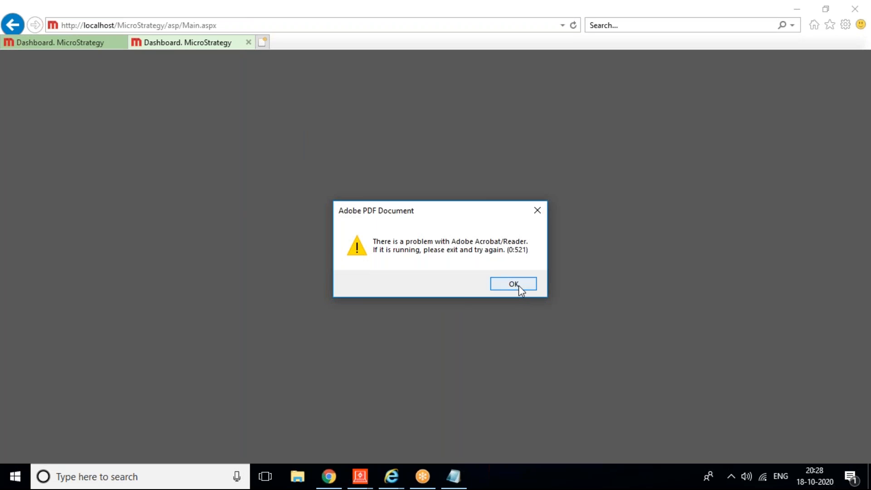
left_click(513, 284)
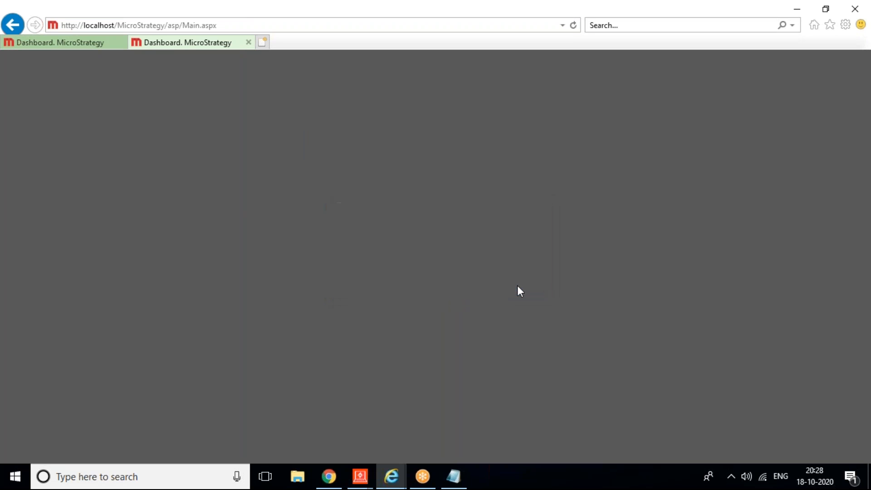
left_click(249, 42)
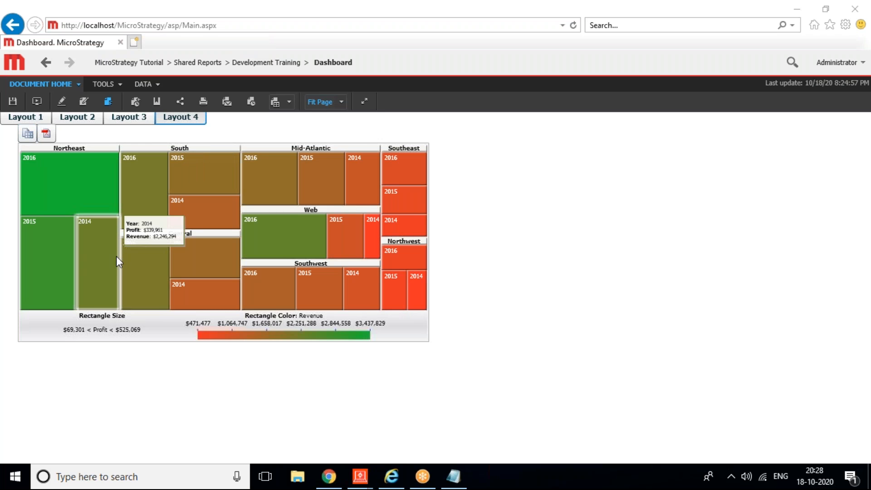
Step: Start a computer search for 'excel', abandon it, and view the dashboard's Export formats
left_click(82, 476)
type("exce")
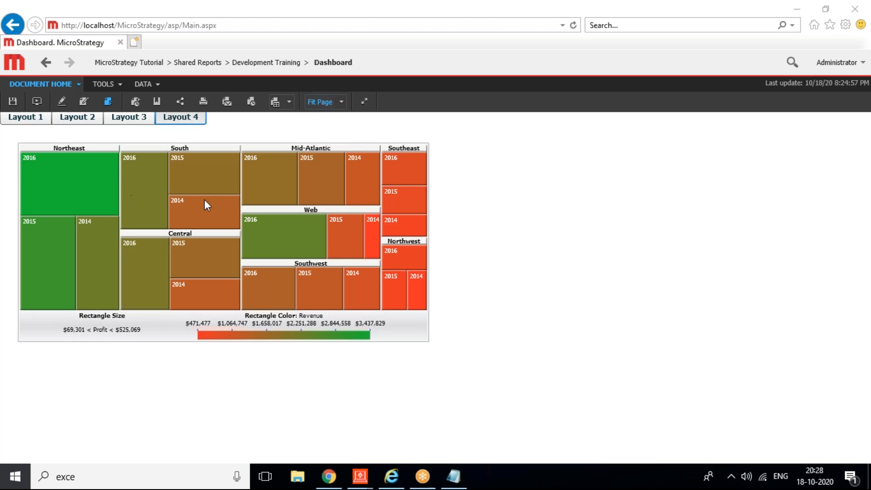
type("l")
left_click(744, 320)
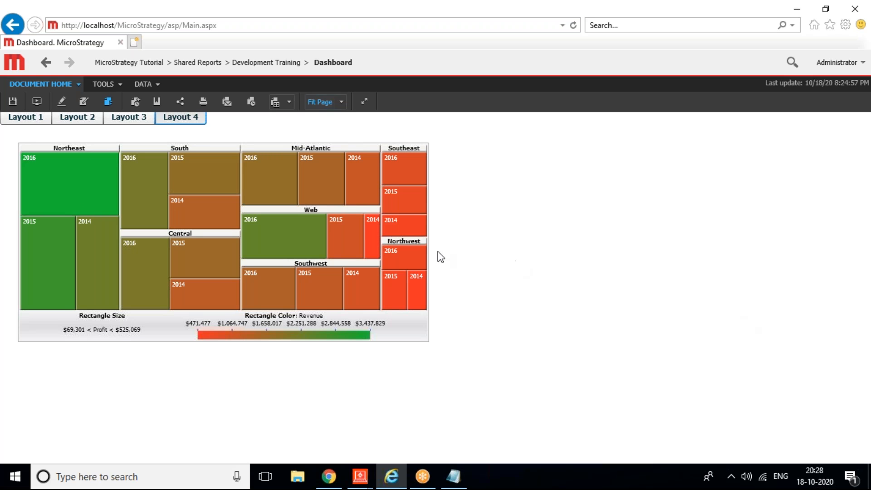
mouse_move(389, 204)
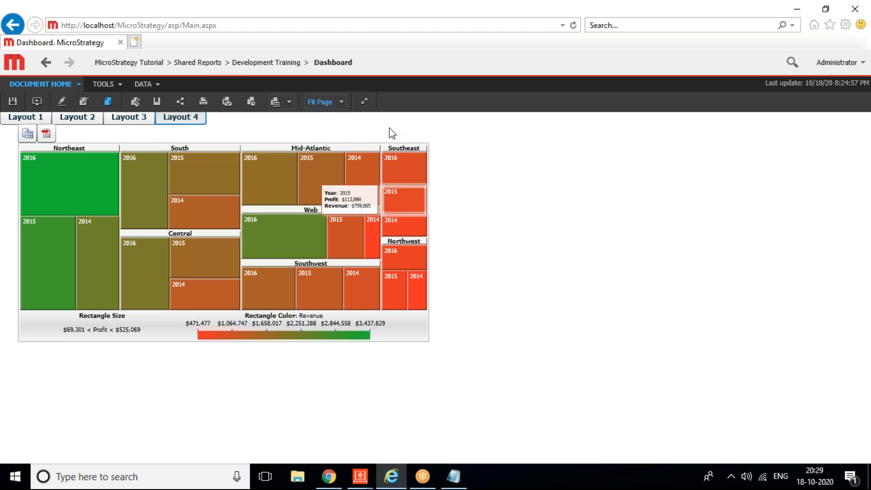
left_click(288, 102)
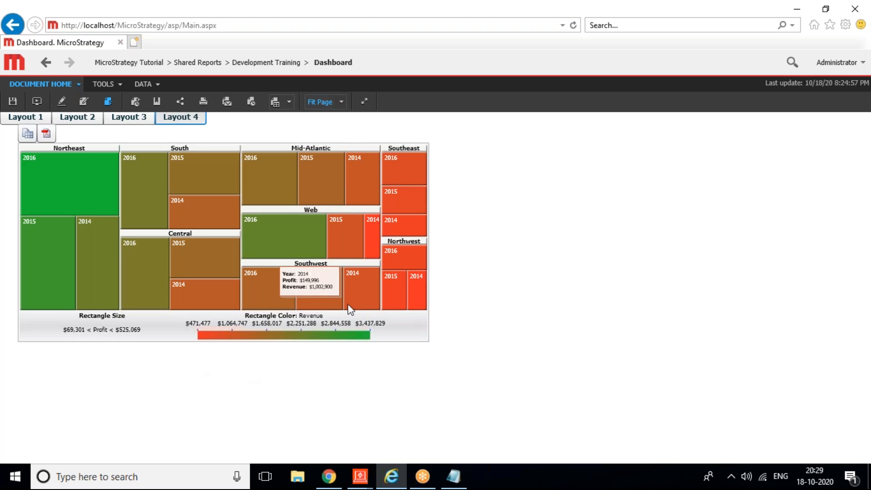
Step: Back in the Document Editor, select the Layout 4 heat map grid for editing
mouse_move(360, 476)
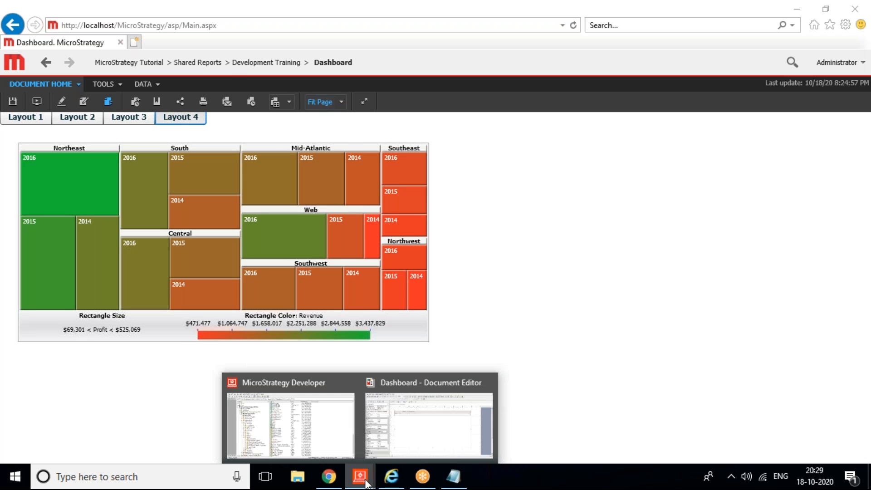
left_click(447, 420)
left_click(203, 141)
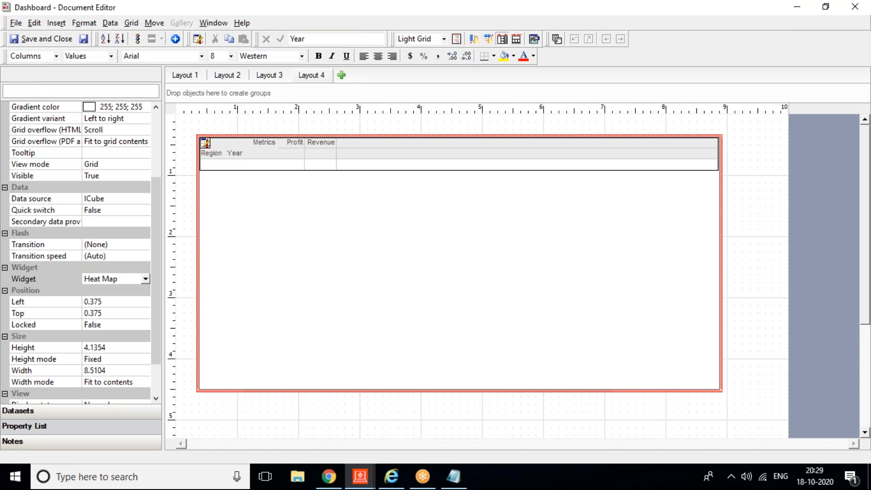
Step: Remove the Year attribute and the Profit metric from the grid, confirming each removal
right_click(267, 177)
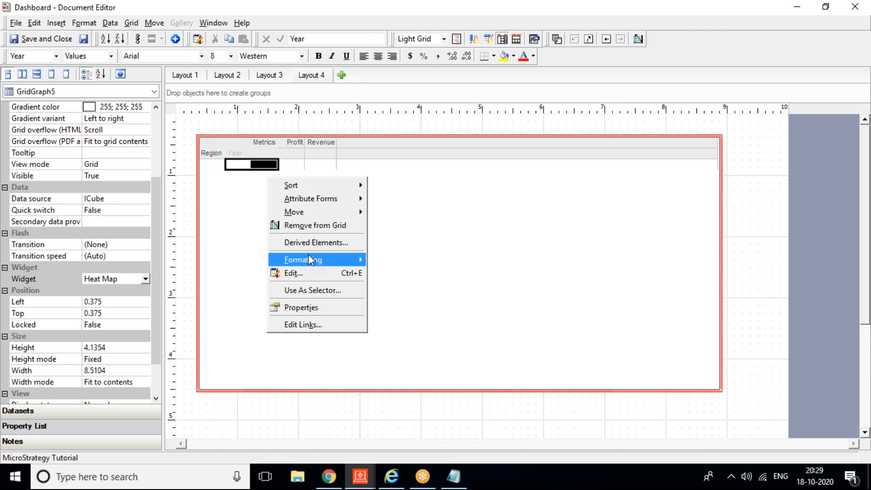
left_click(297, 226)
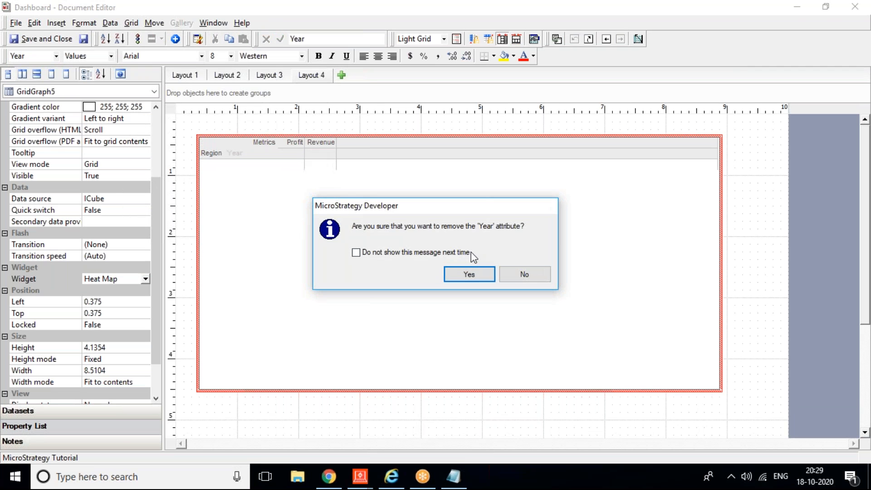
left_click(469, 273)
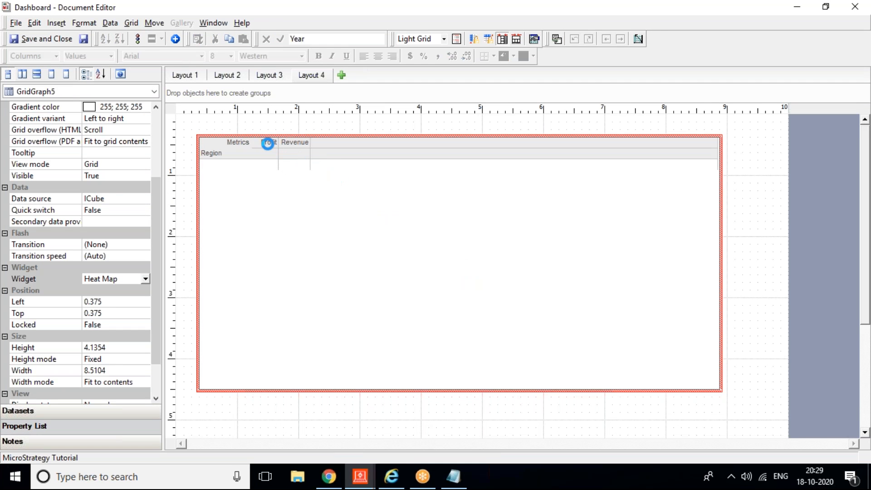
left_click(265, 157)
right_click(277, 160)
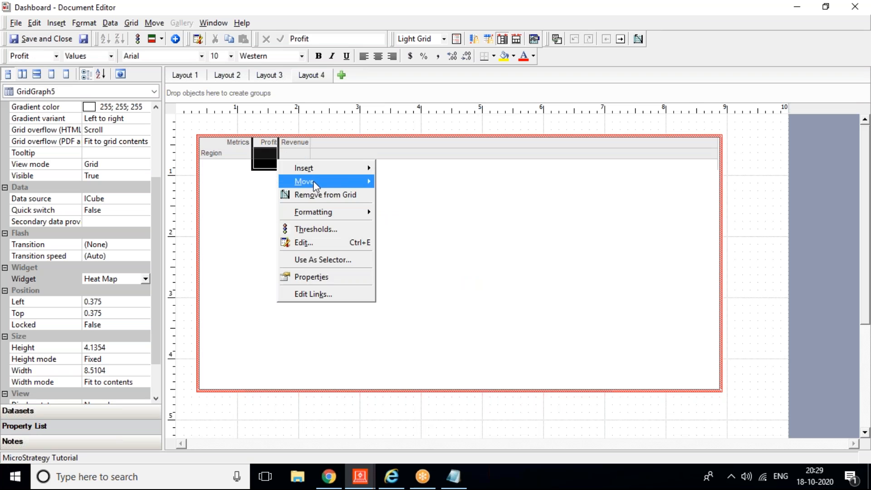
left_click(322, 196)
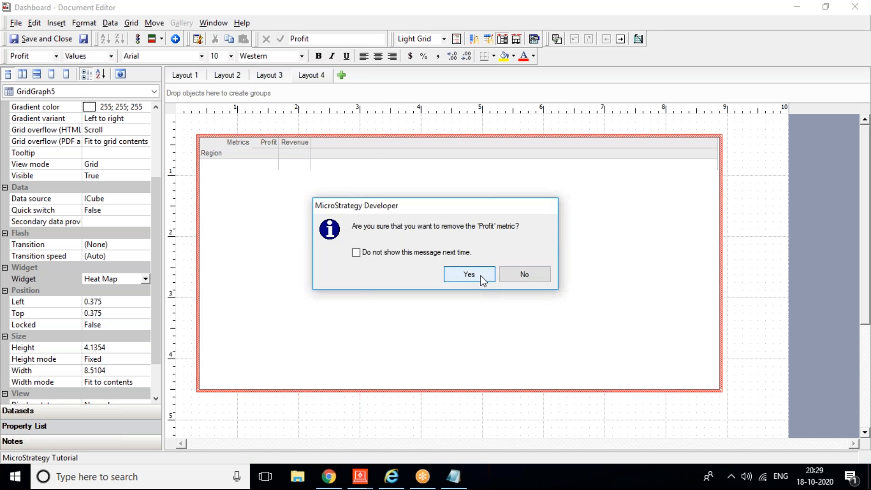
left_click(477, 274)
Step: Set the grid's widget to Data Cloud, finish editing, and return to the web dashboard
left_click(147, 278)
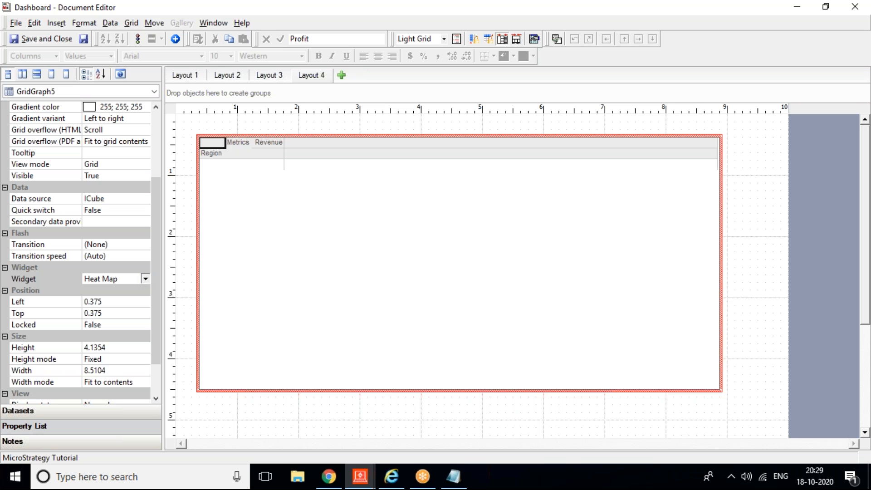
left_click(76, 299)
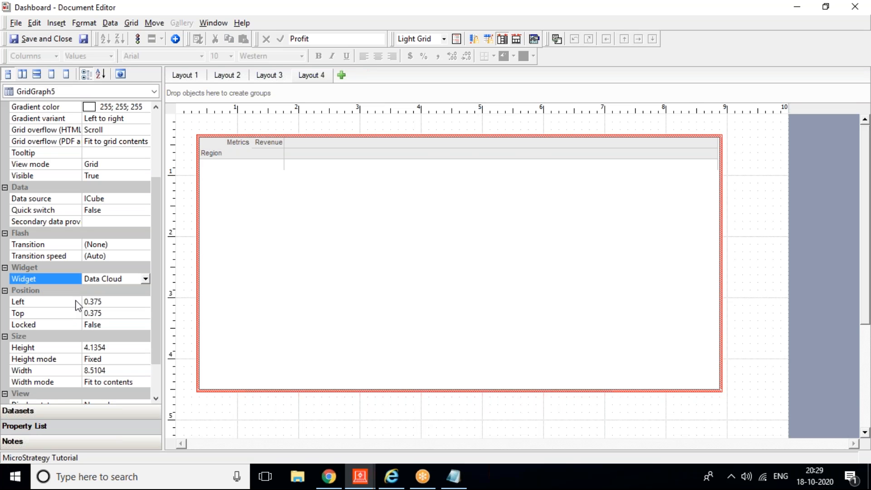
left_click(83, 38)
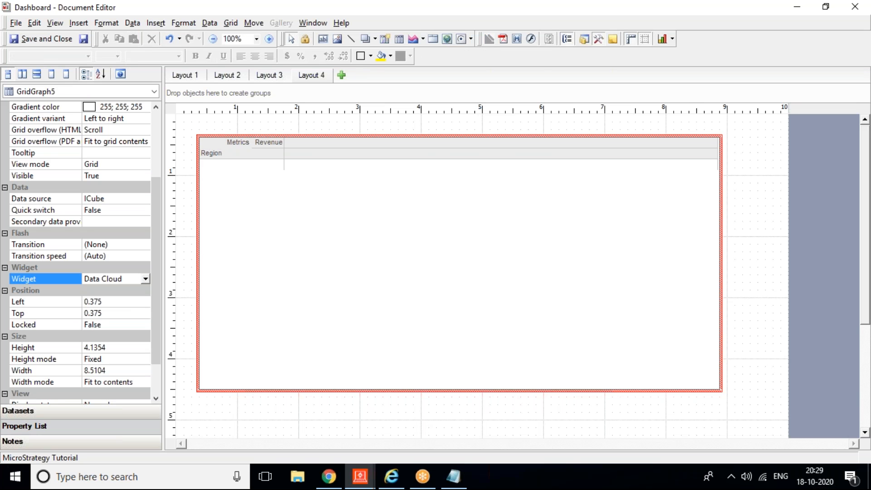
left_click(390, 476)
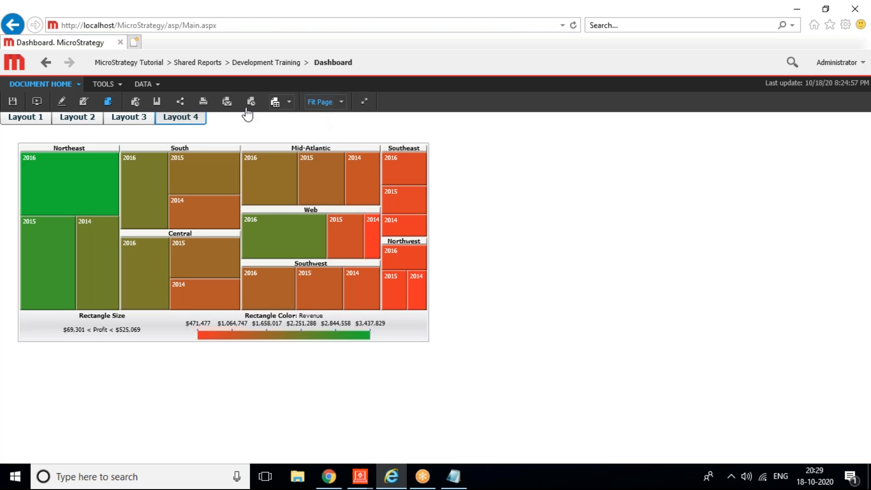
Step: Reload the dashboard in presentation (viewing) mode from the toolbar
left_click(120, 85)
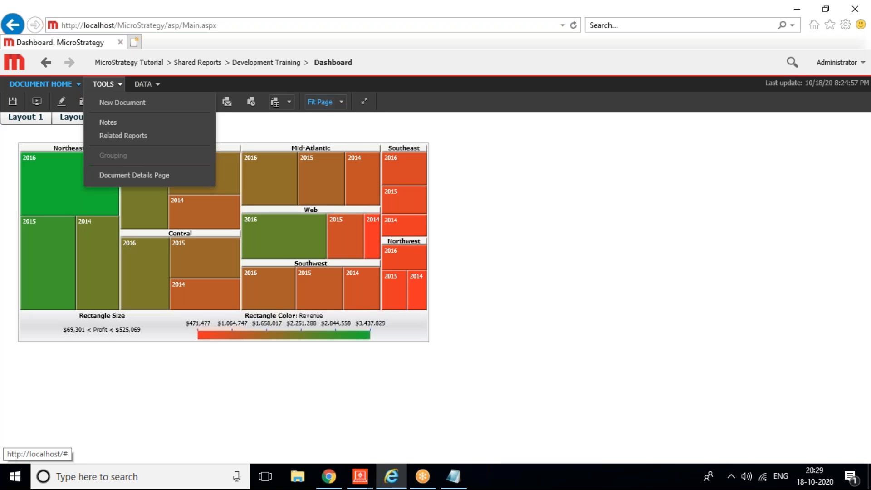
left_click(142, 85)
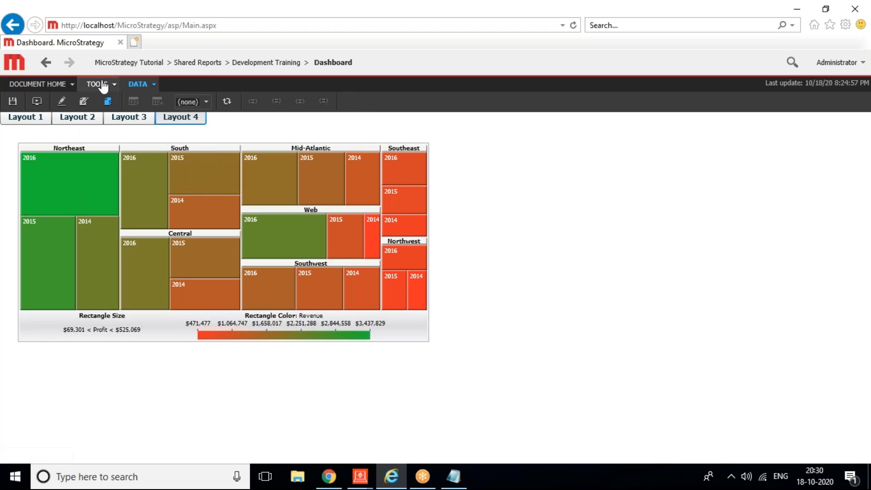
left_click(39, 102)
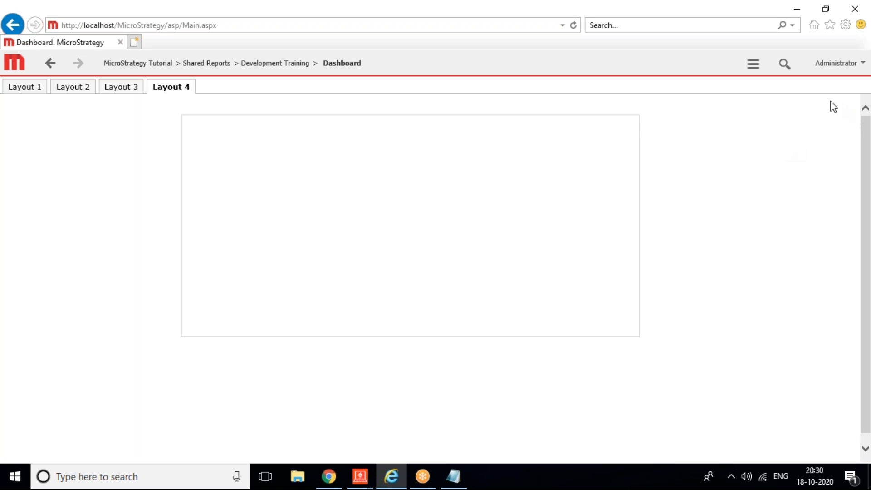
Step: Refresh the dashboard data from the options menu to show the region word cloud
left_click(755, 68)
mouse_move(664, 305)
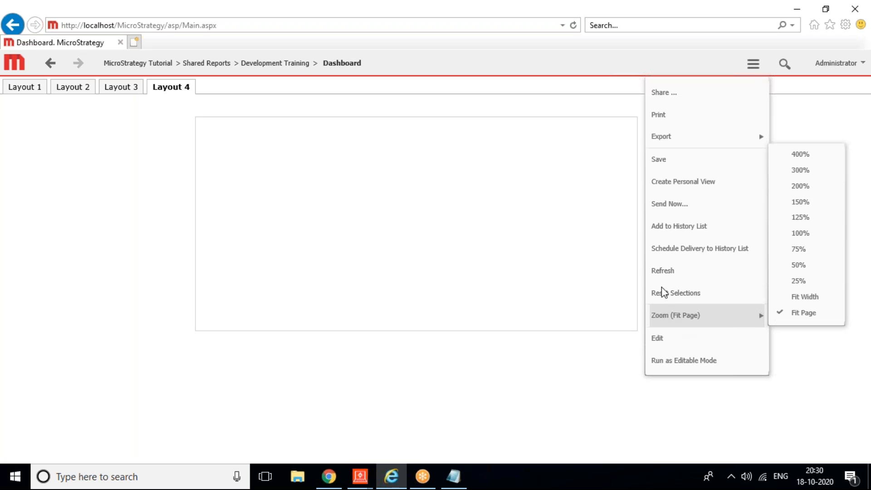
left_click(660, 274)
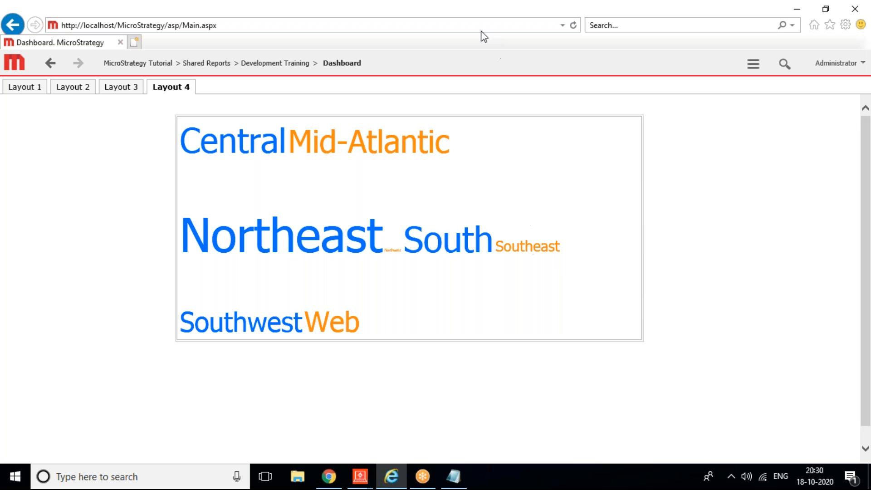
right_click(257, 150)
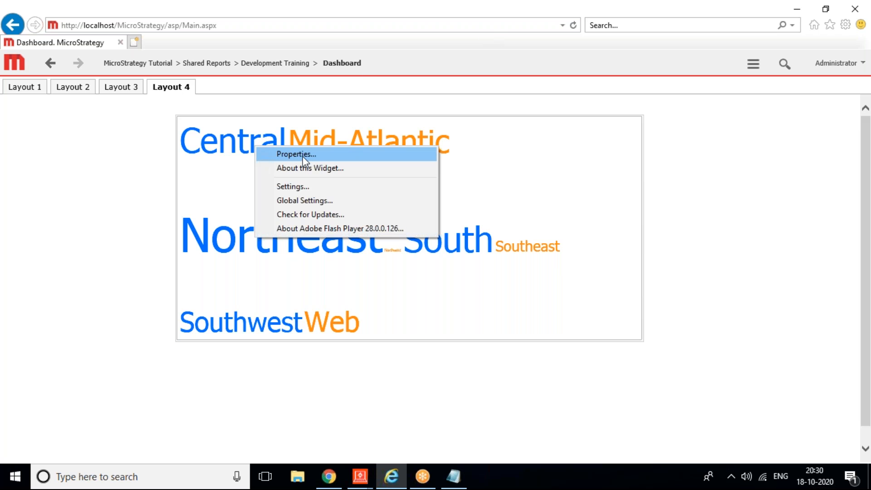
left_click(291, 152)
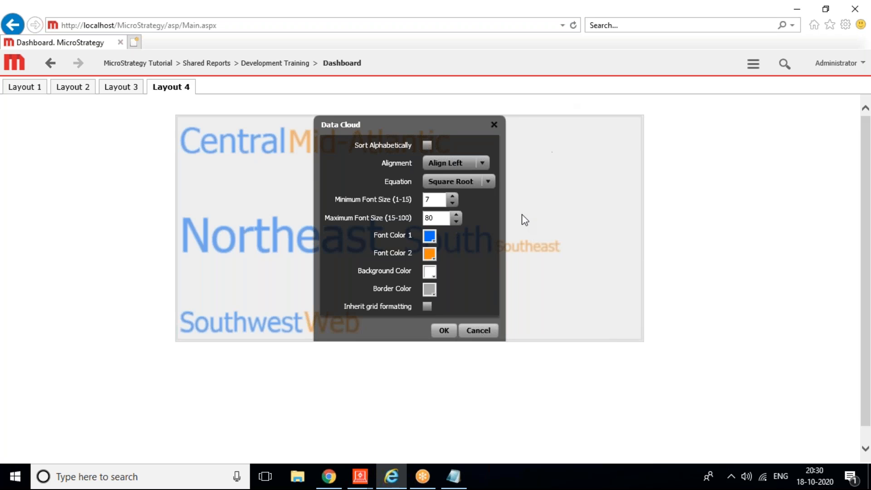
left_click(429, 235)
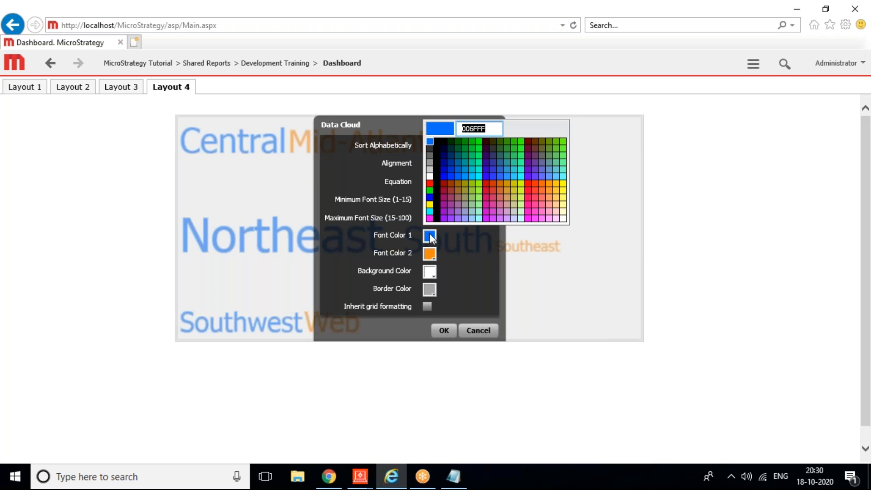
left_click(429, 234)
left_click(471, 327)
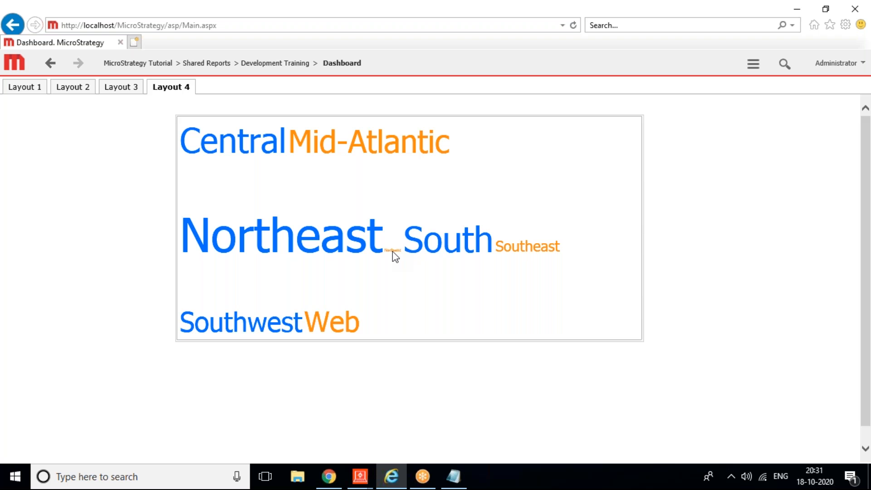
mouse_move(359, 477)
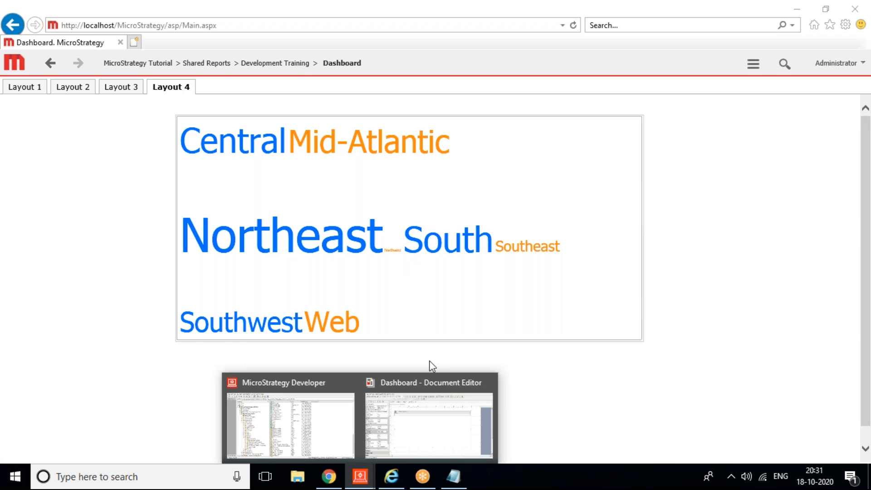
Step: Set the Layout 4 grid's widget to Graph Matrix, save the dashboard, and return to the browser
left_click(424, 409)
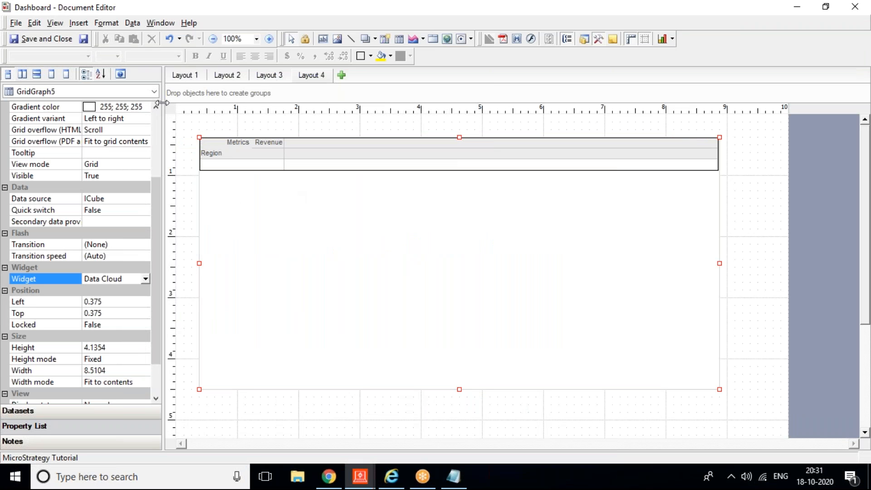
left_click(50, 410)
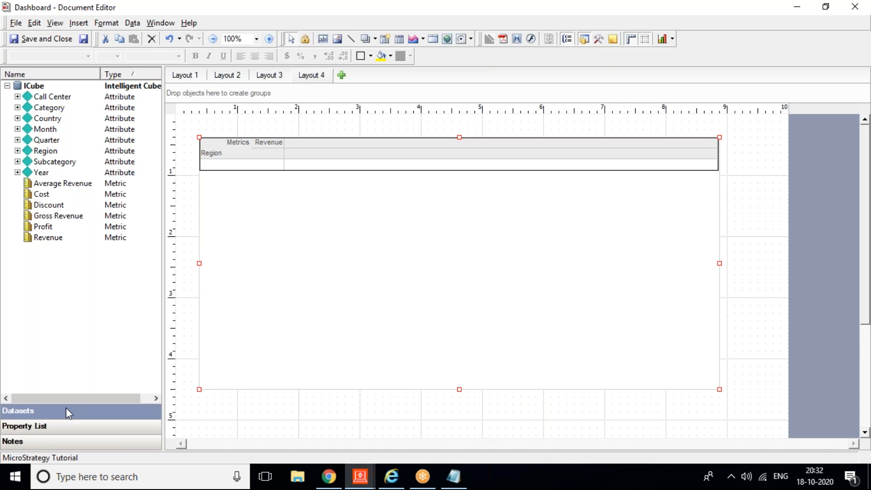
left_click(62, 430)
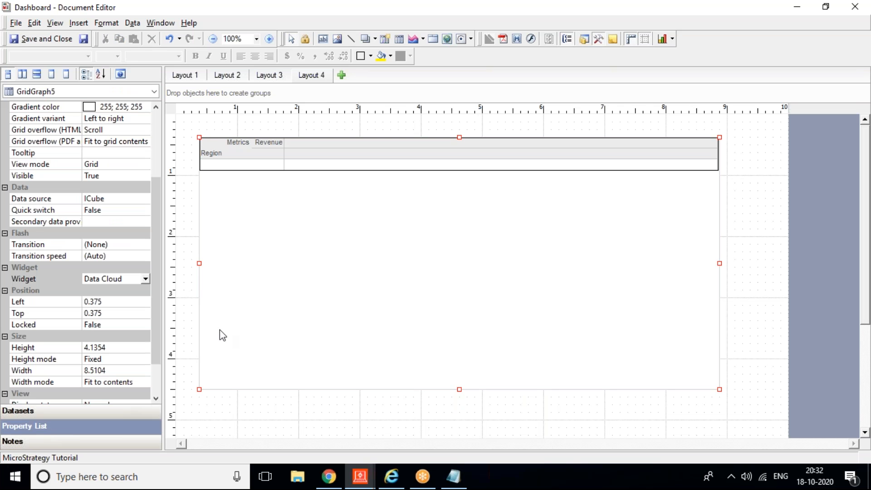
left_click(146, 278)
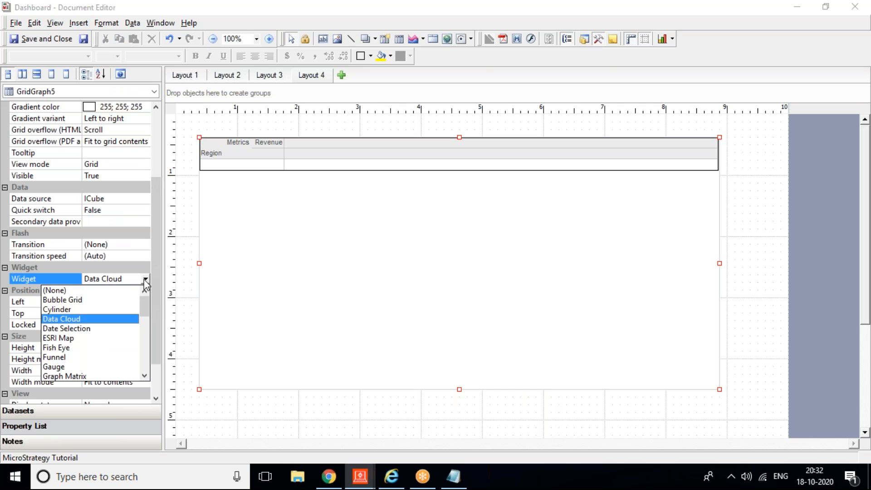
left_click(82, 376)
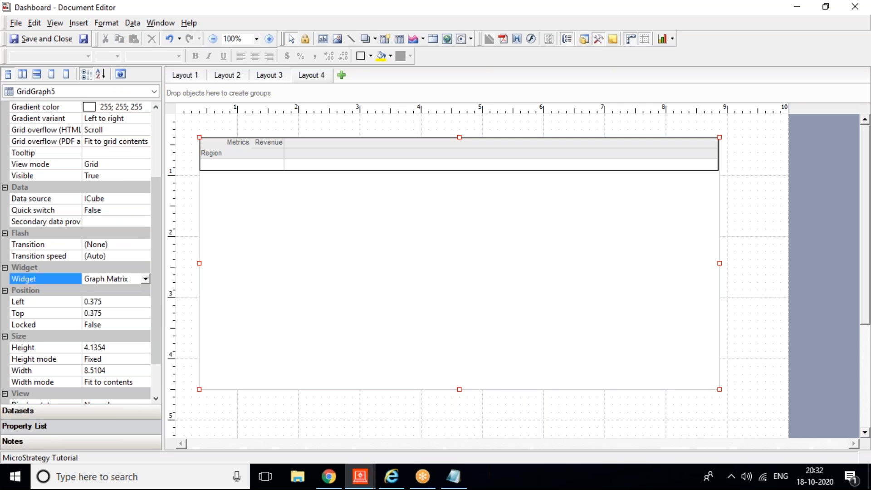
left_click(84, 38)
left_click(390, 476)
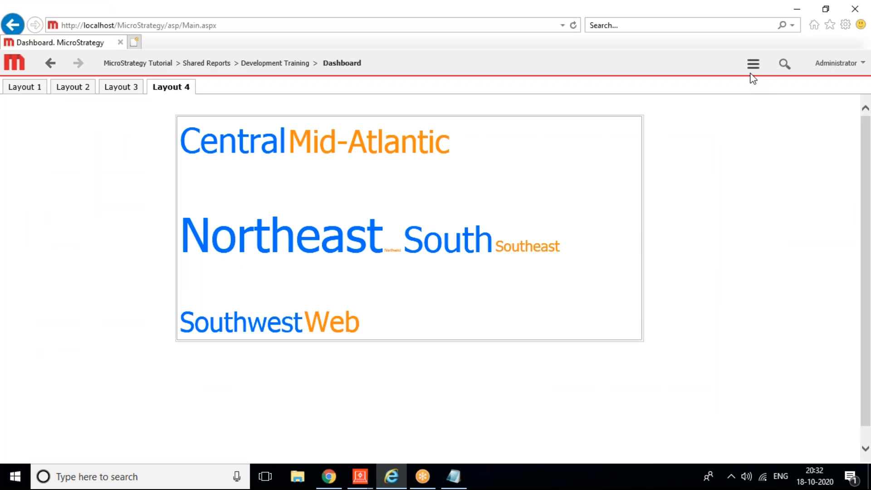
Step: Refresh the web dashboard to see the Revenue graph matrix per region, then return to the Document Editor
left_click(753, 66)
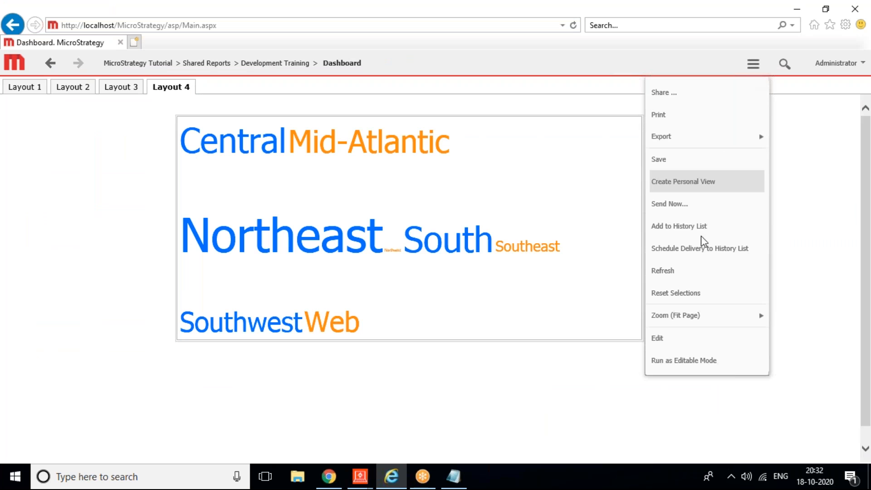
left_click(680, 277)
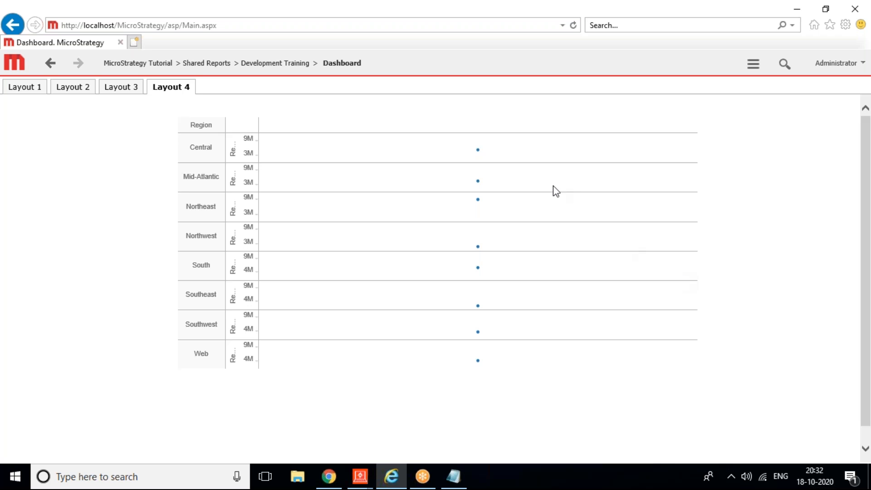
mouse_move(350, 485)
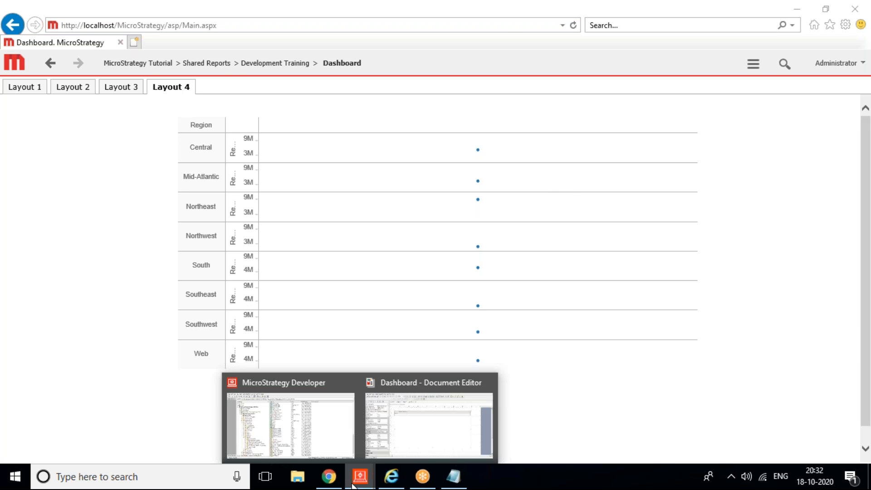
left_click(456, 417)
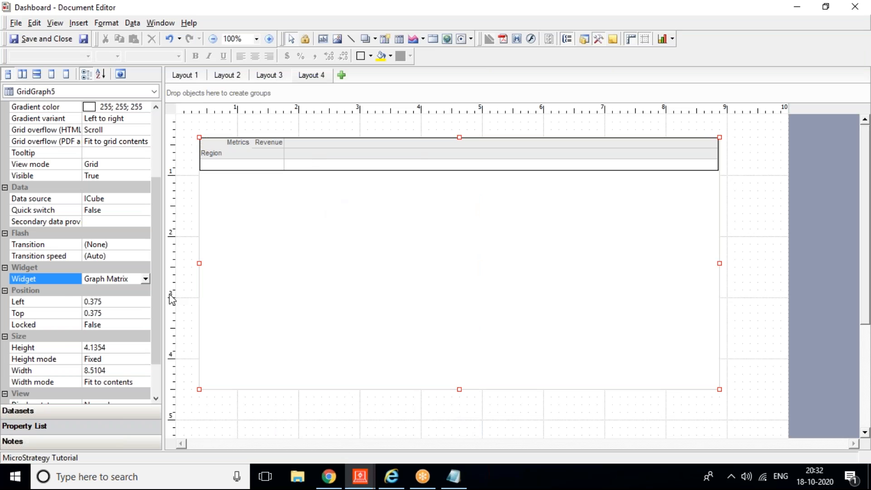
Step: Set the GridGraph5 widget to Bubble Grid and bring the web dashboard forward
left_click(145, 280)
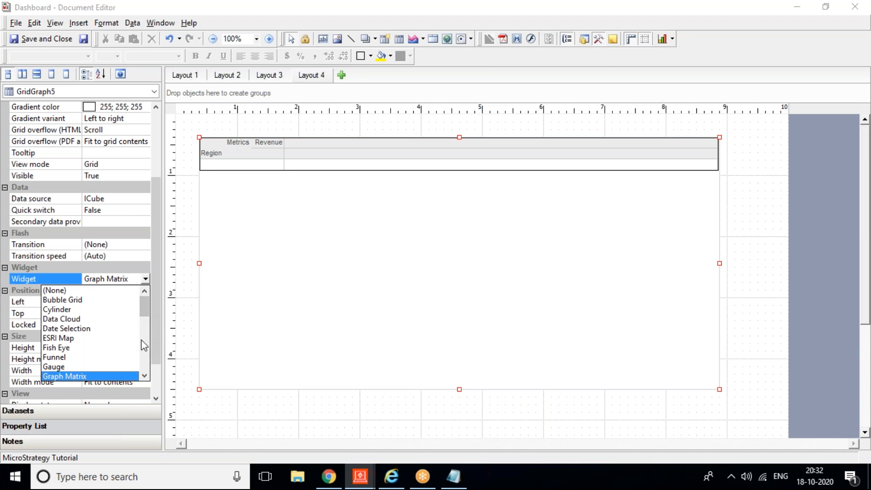
left_click(77, 300)
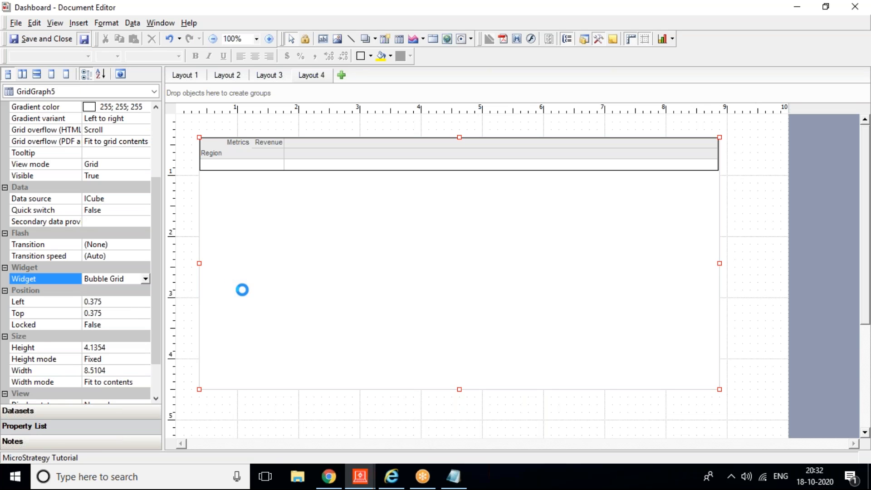
left_click(391, 475)
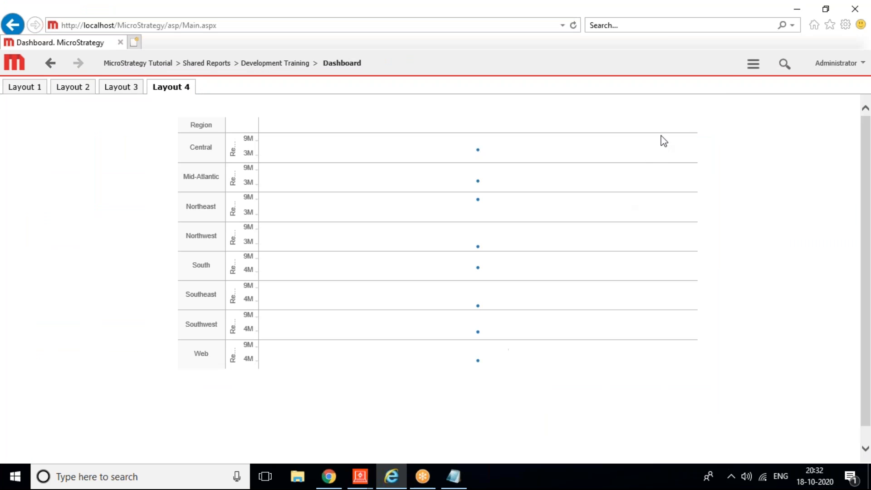
Step: Refresh and revisit Layout 4 to see Bubble Grid's two-metric requirement, then return to the Document Editor
left_click(753, 64)
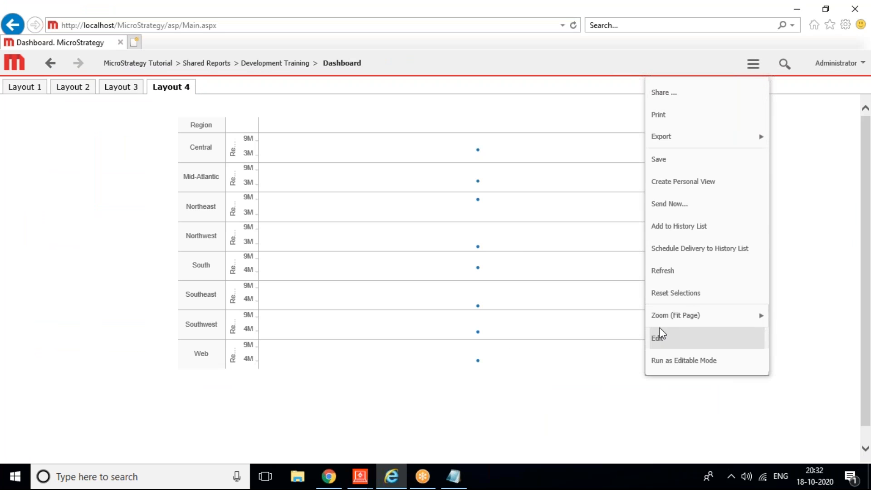
left_click(662, 271)
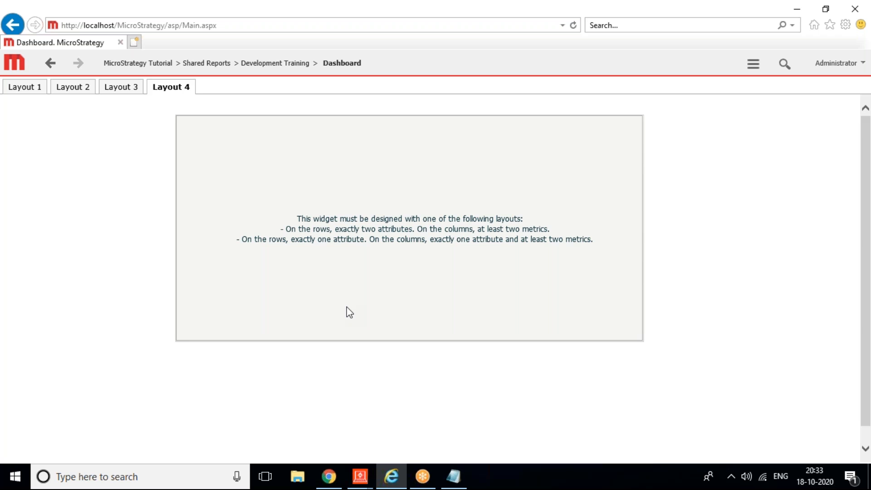
left_click(75, 91)
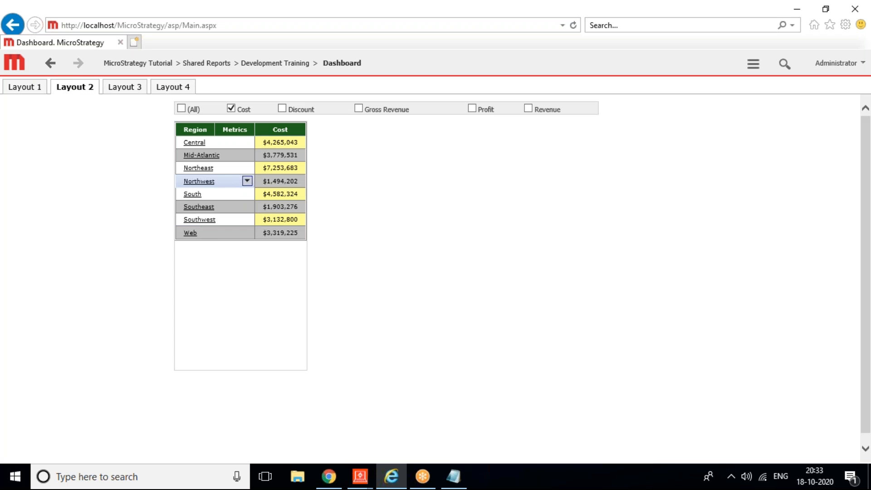
left_click(168, 89)
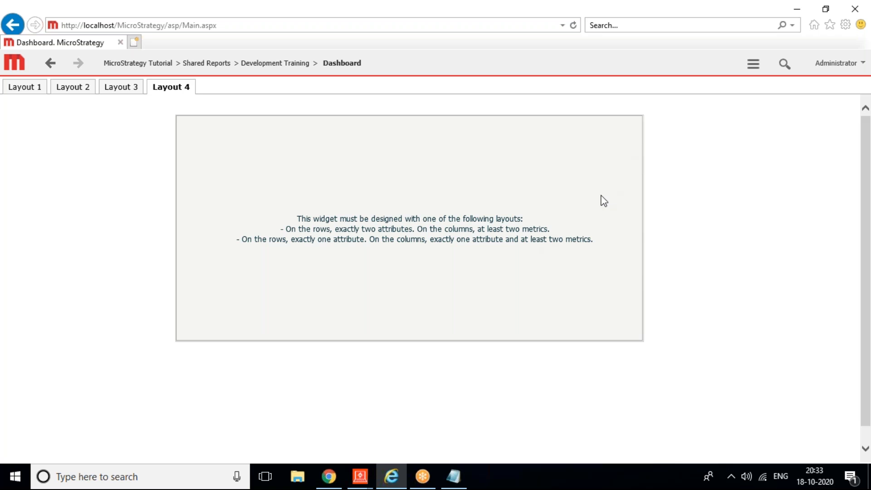
key("alt+Tab")
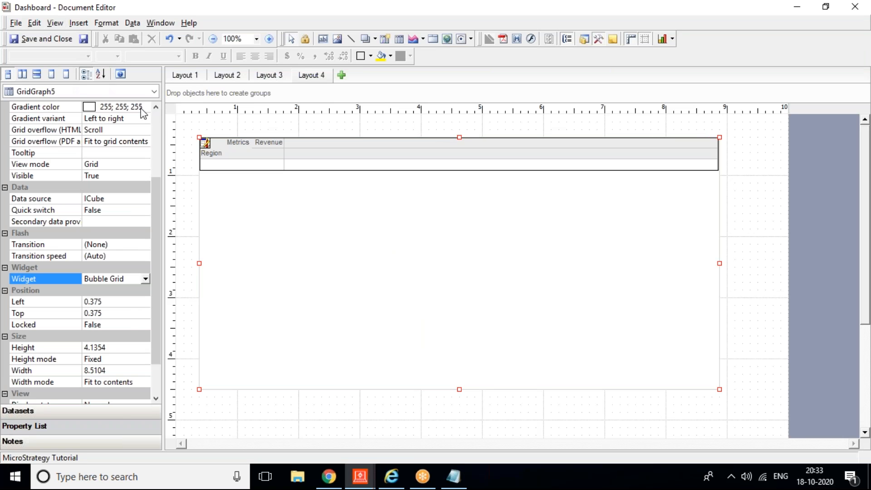
Step: Add Call Center beside Region and Profit after Revenue to the Layout 4 grid, then exit grid editing
double_click(204, 145)
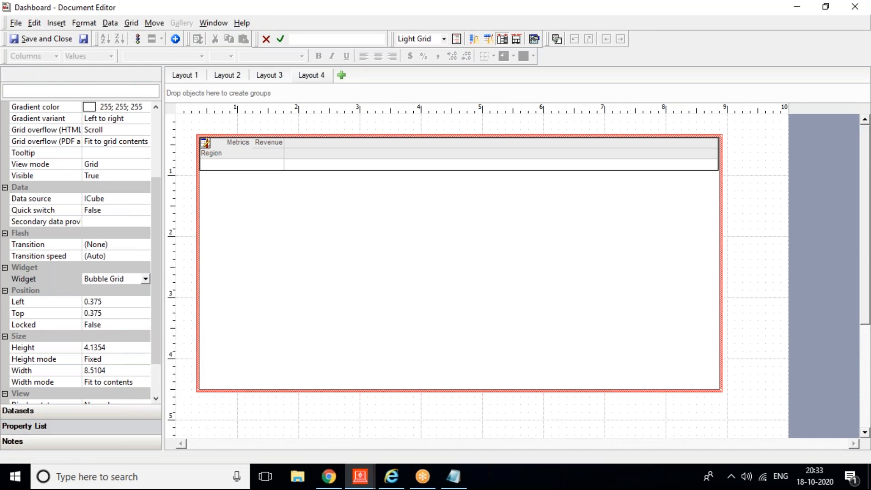
left_click(22, 410)
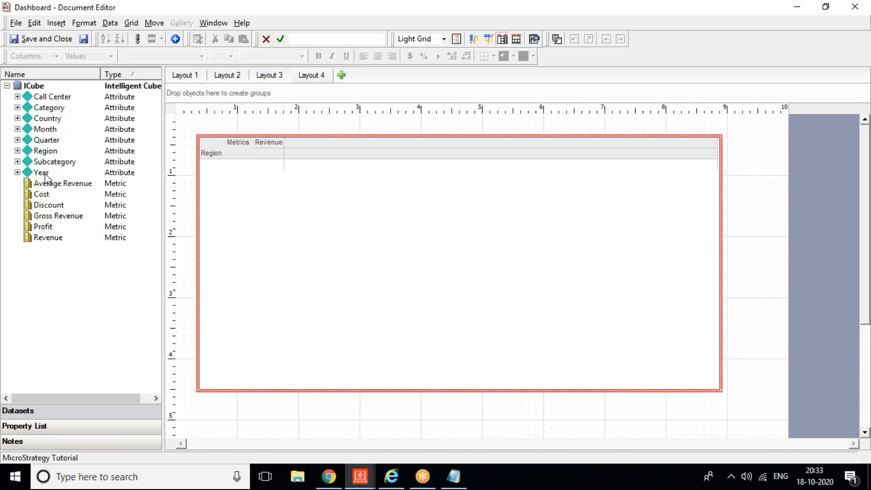
left_click_drag(52, 96, 247, 177)
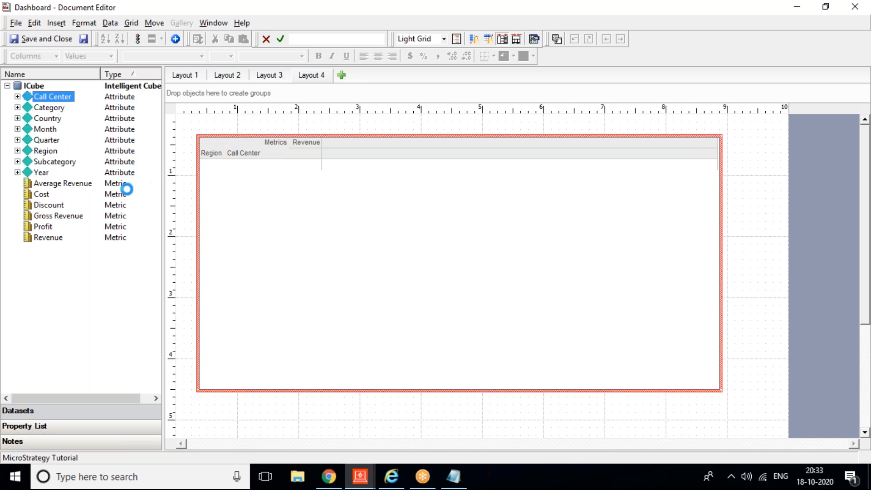
left_click_drag(44, 229, 340, 195)
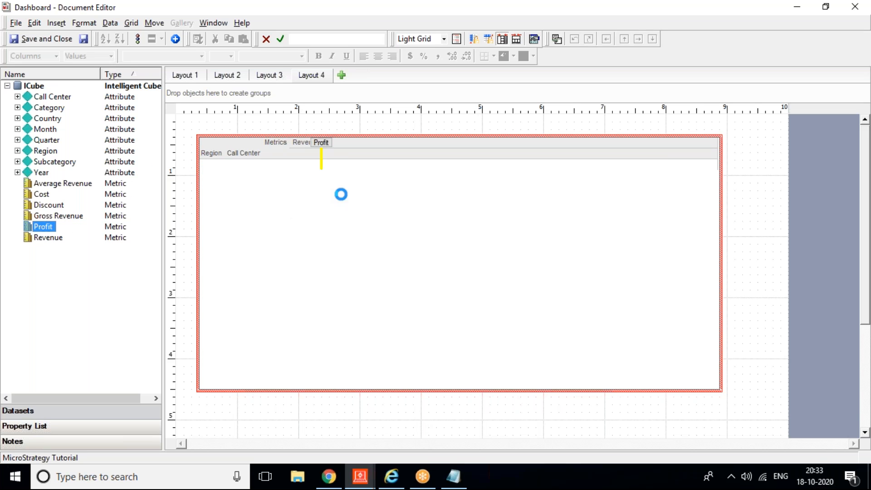
left_click(762, 180)
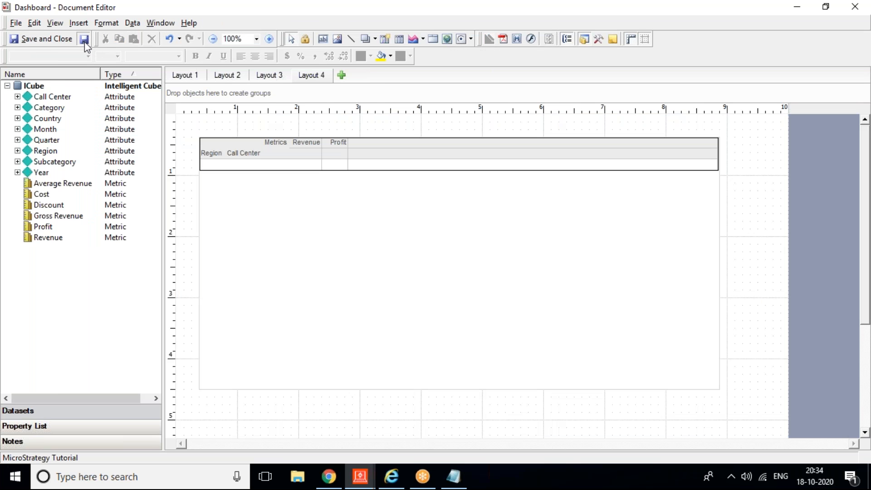
Step: Save the document and refresh the web dashboard to show the Call Center by Region bubble grid
left_click(85, 43)
left_click(390, 467)
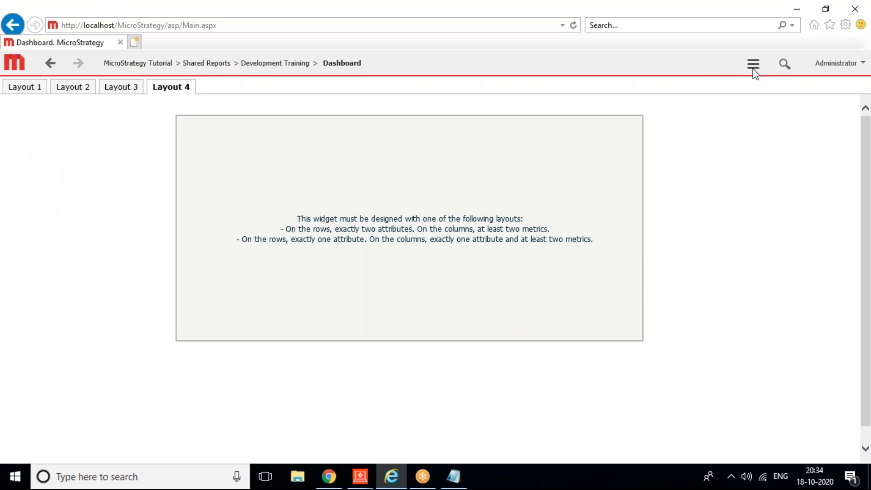
left_click(752, 67)
left_click(687, 264)
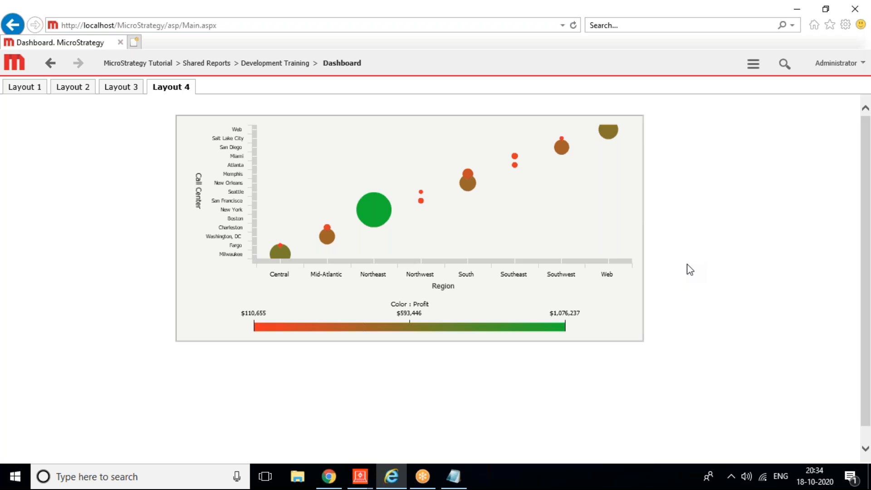
Step: In the Document Editor, remove Call Center and Profit from the Layout 4 grid
key("alt+Tab")
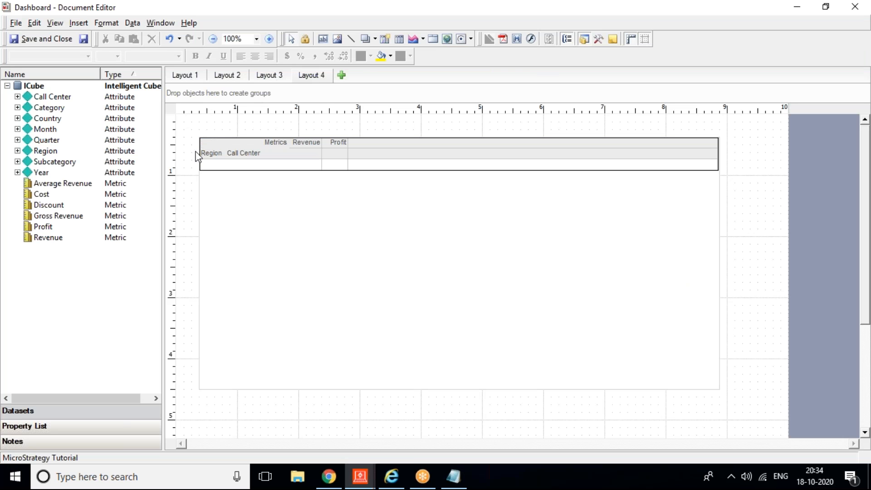
double_click(204, 146)
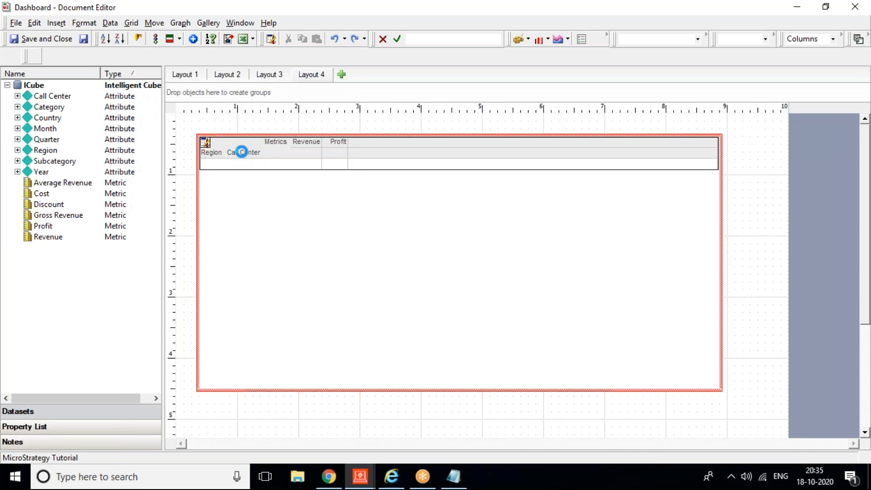
left_click(241, 153)
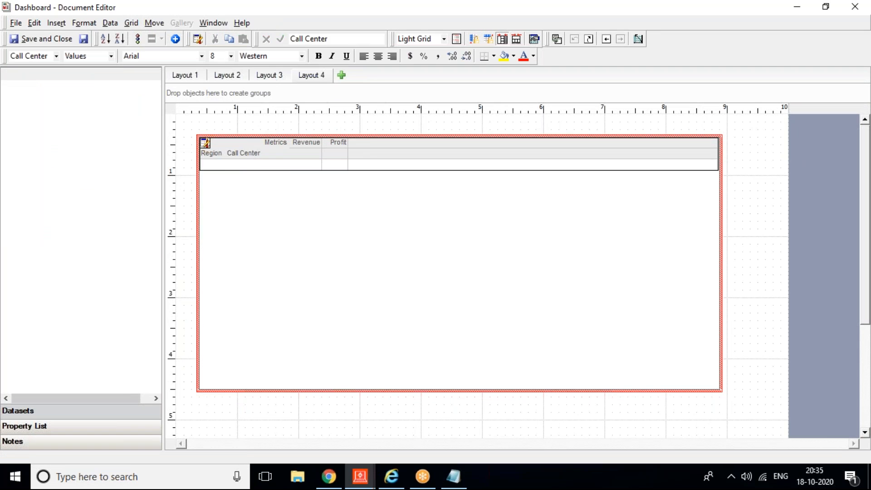
right_click(242, 154)
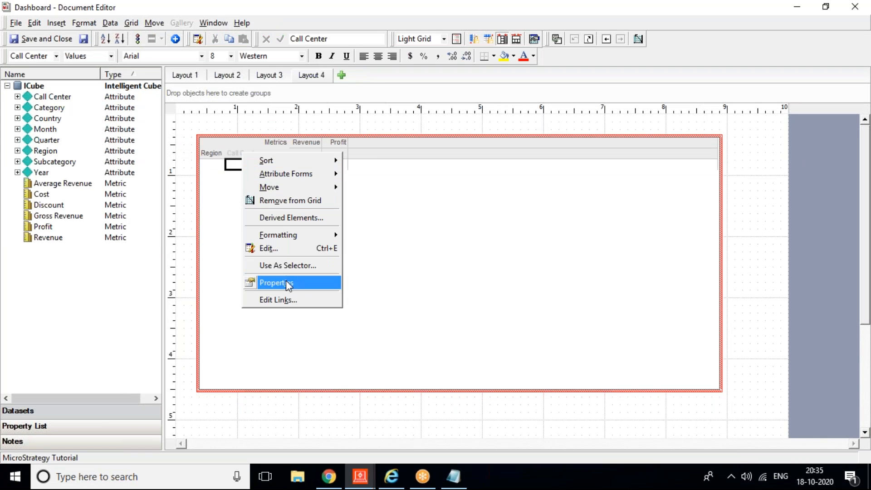
left_click(273, 202)
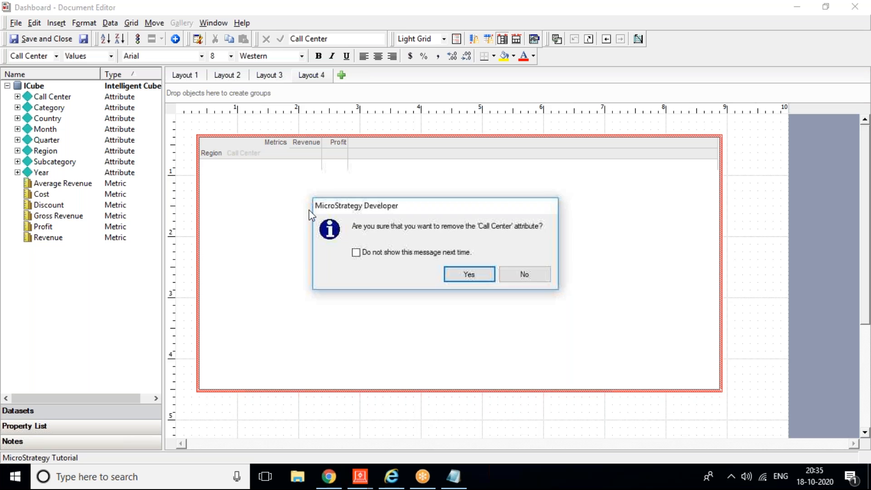
left_click(457, 273)
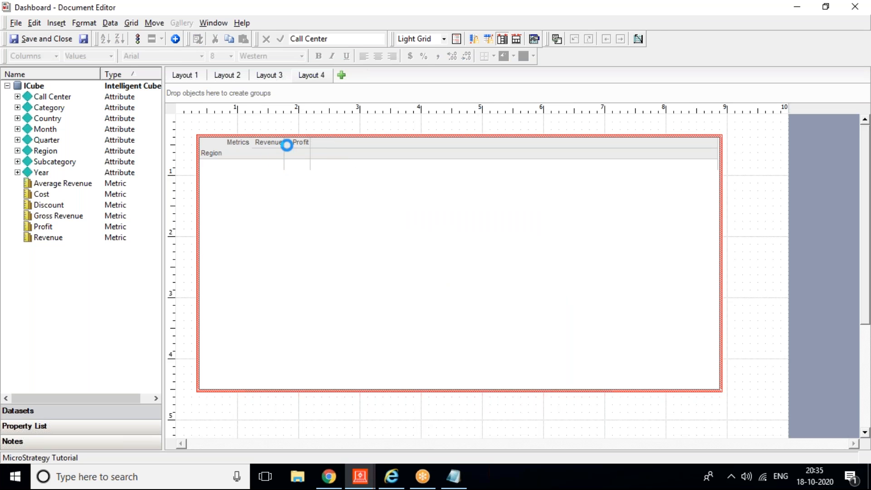
left_click(300, 142)
right_click(300, 142)
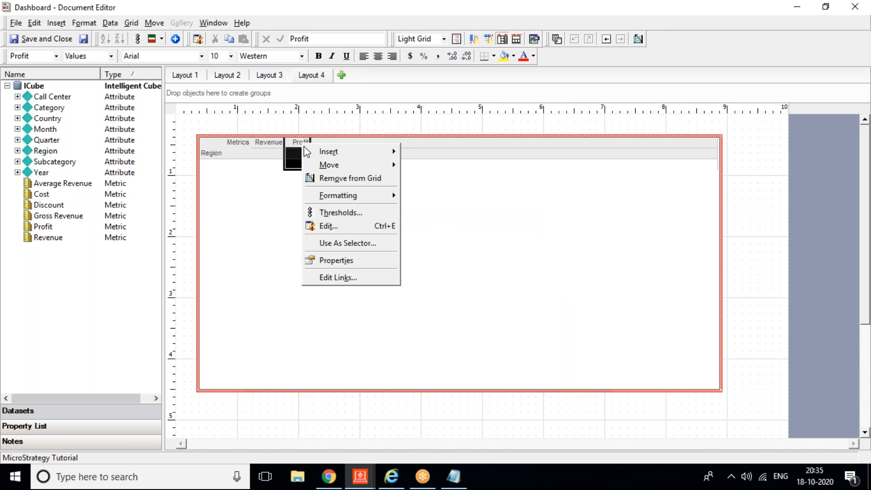
left_click(325, 177)
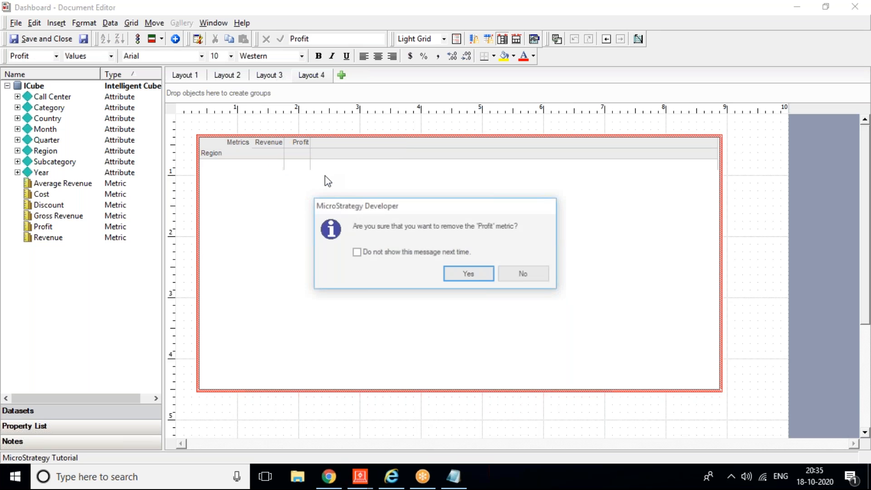
left_click(463, 275)
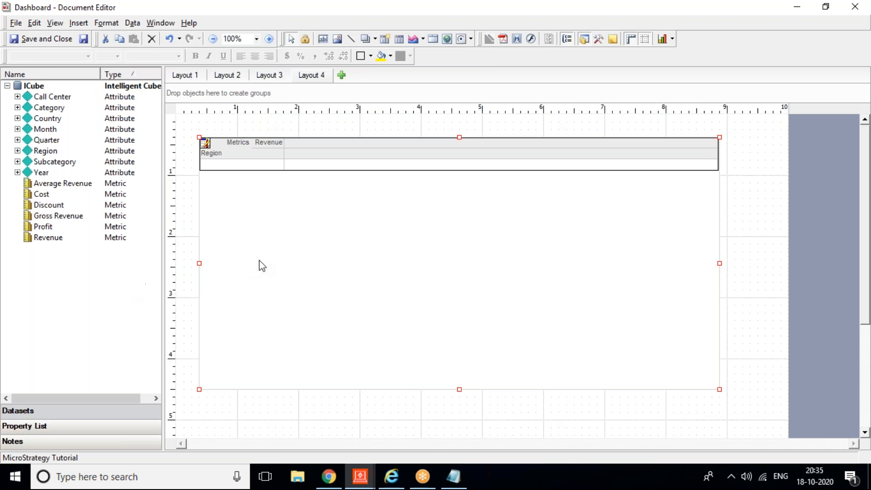
Step: Set the GridGraph5 widget to Waterfall in the Property List and return to the browser
left_click(42, 428)
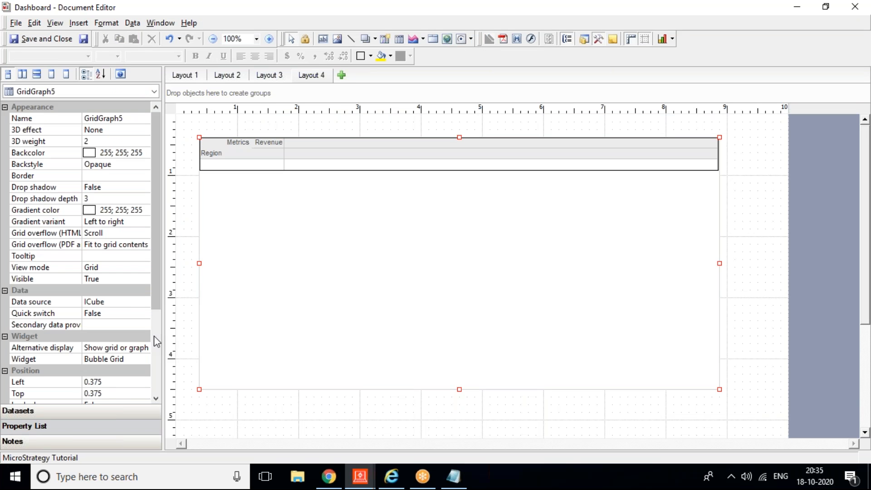
left_click(141, 359)
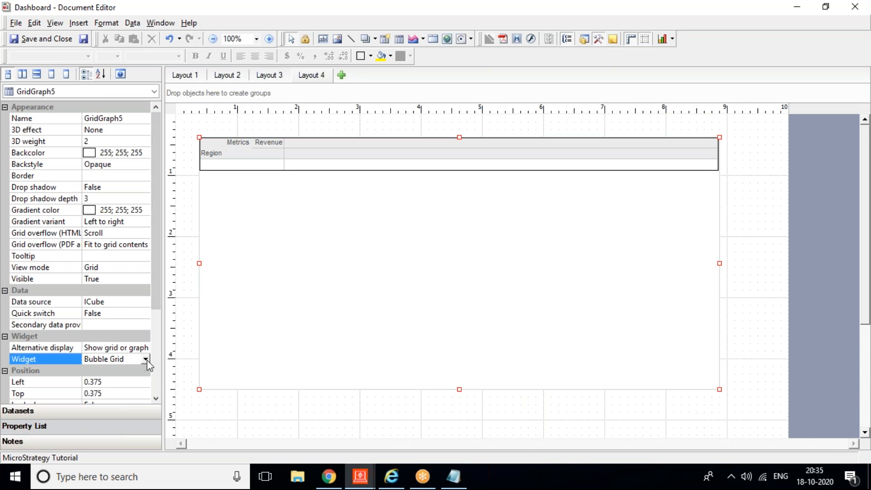
left_click(146, 359)
left_click_drag(142, 386, 154, 474)
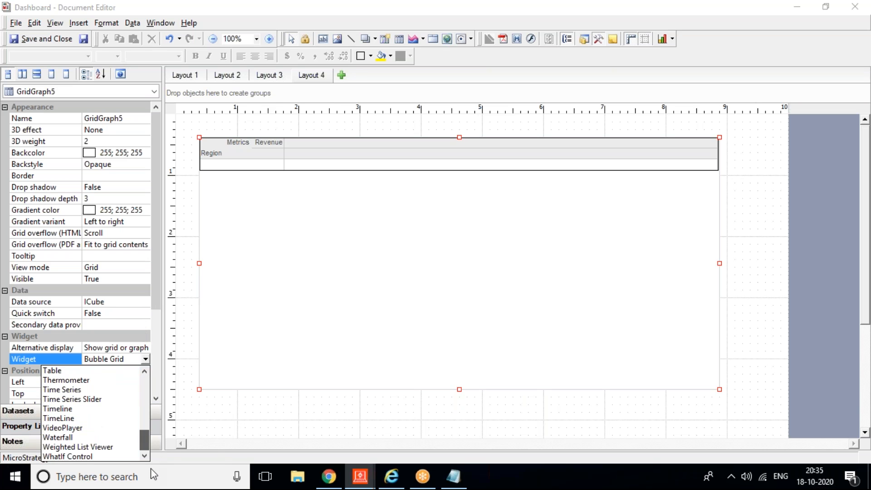
left_click(65, 437)
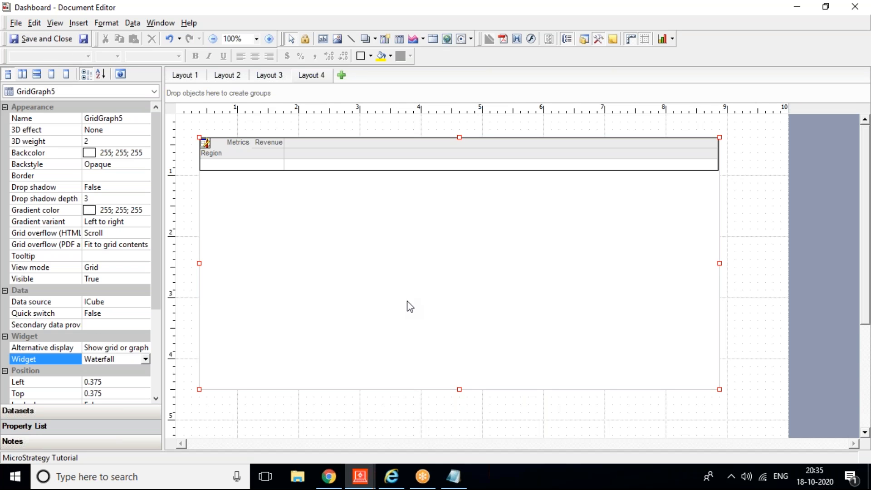
left_click(389, 478)
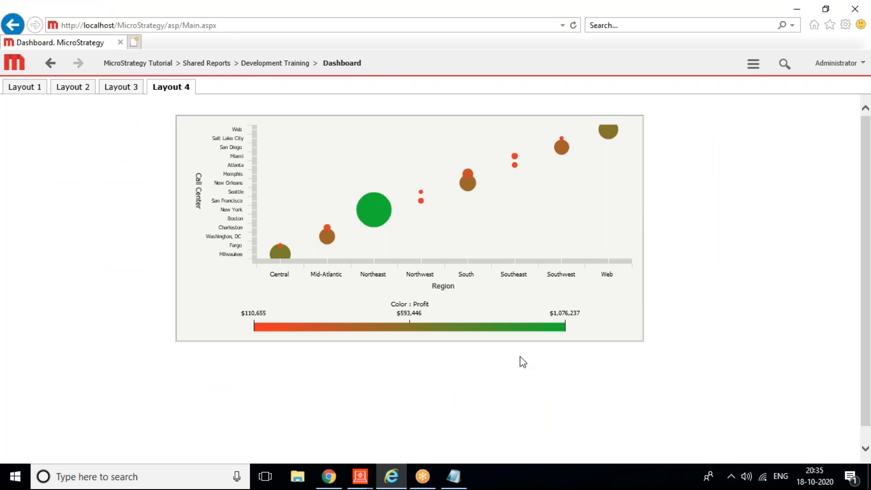
Step: Refresh the web dashboard so Layout 4 shows the Revenue waterfall chart across regions
left_click(754, 67)
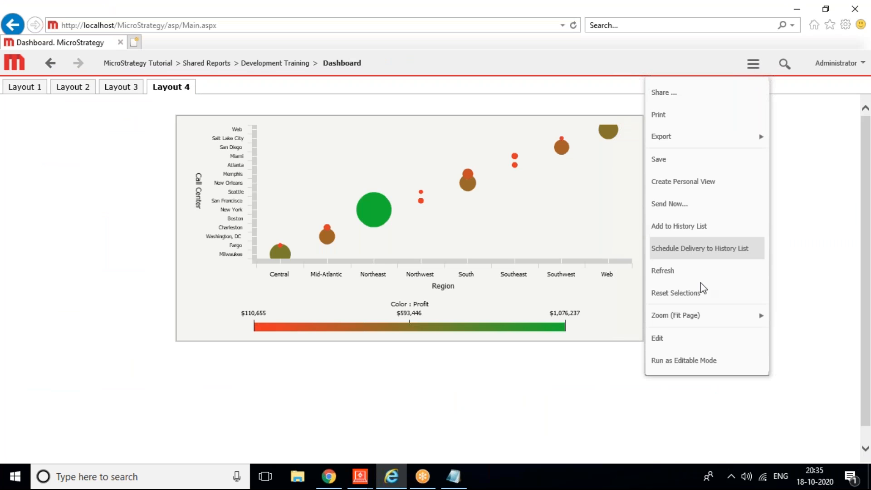
left_click(676, 267)
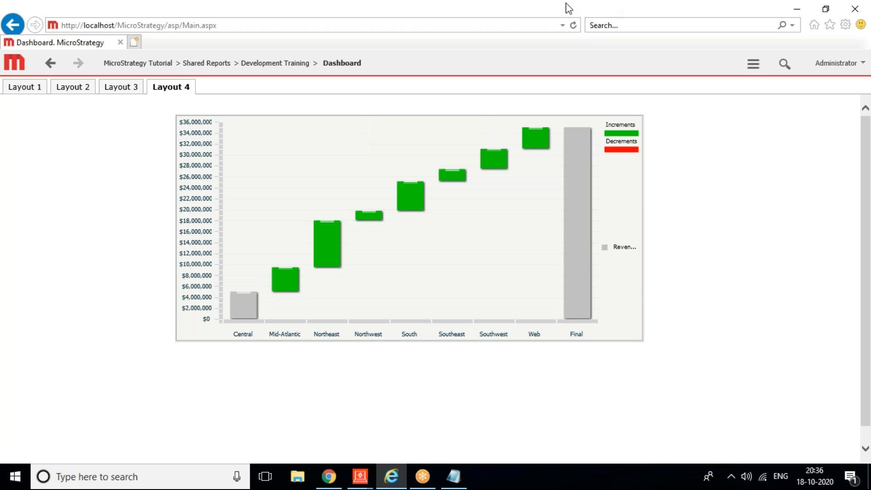
Step: Put the web dashboard into design mode, showing Layout 4's Region and Revenue grid
left_click(604, 18)
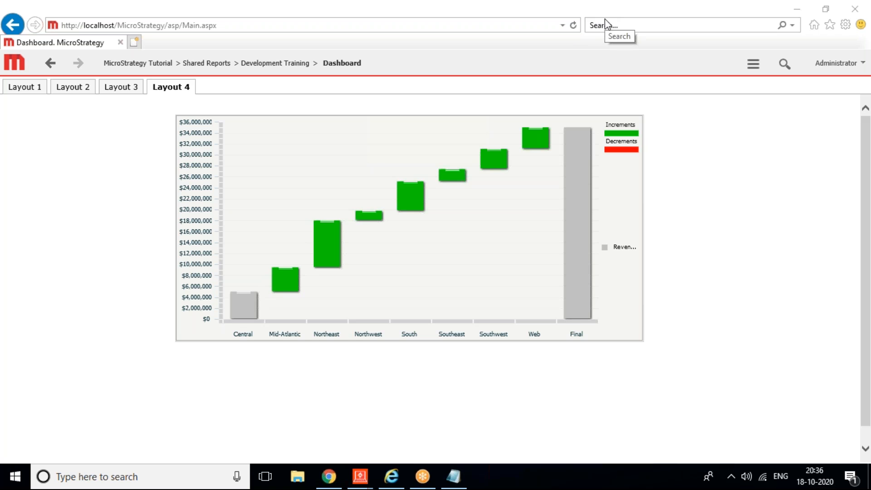
left_click(562, 385)
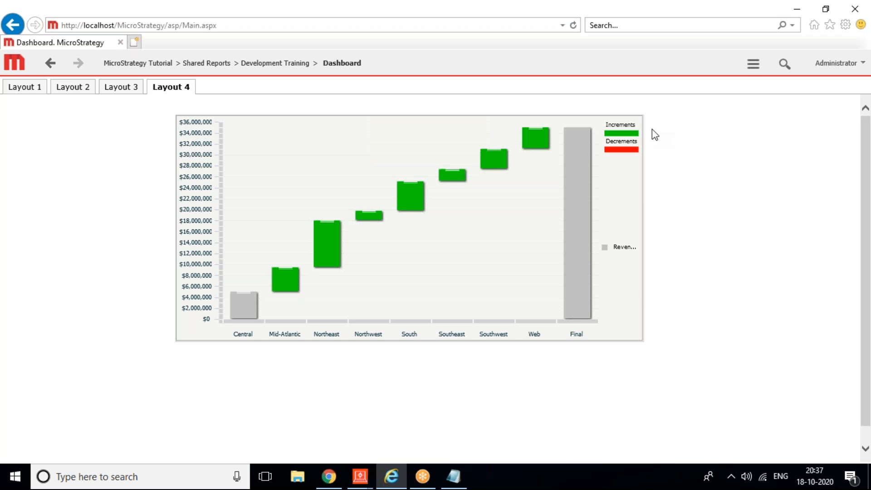
left_click(646, 56)
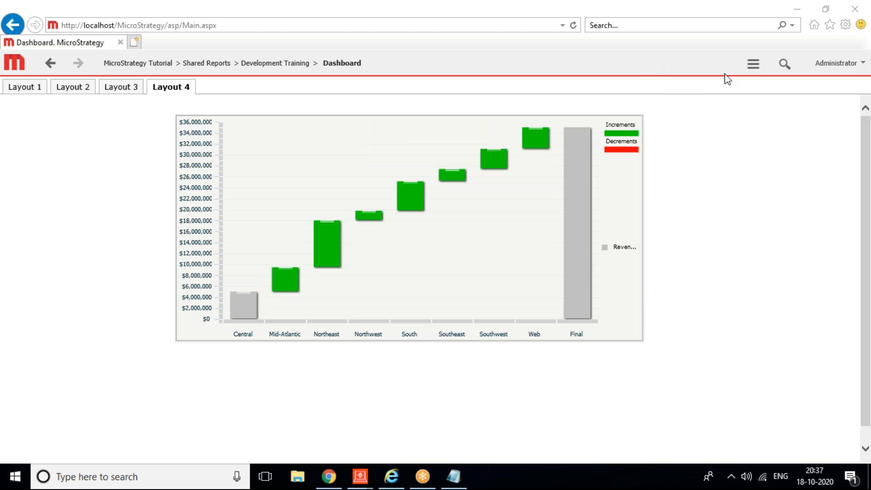
left_click(754, 64)
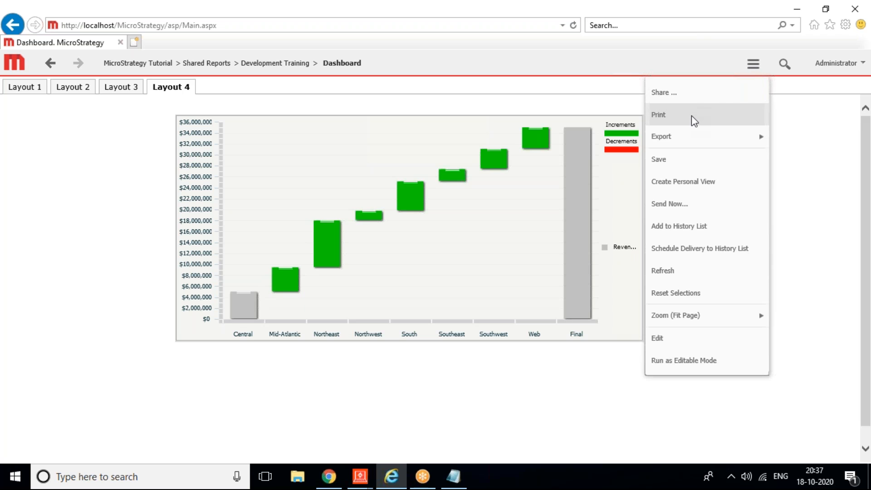
left_click(669, 337)
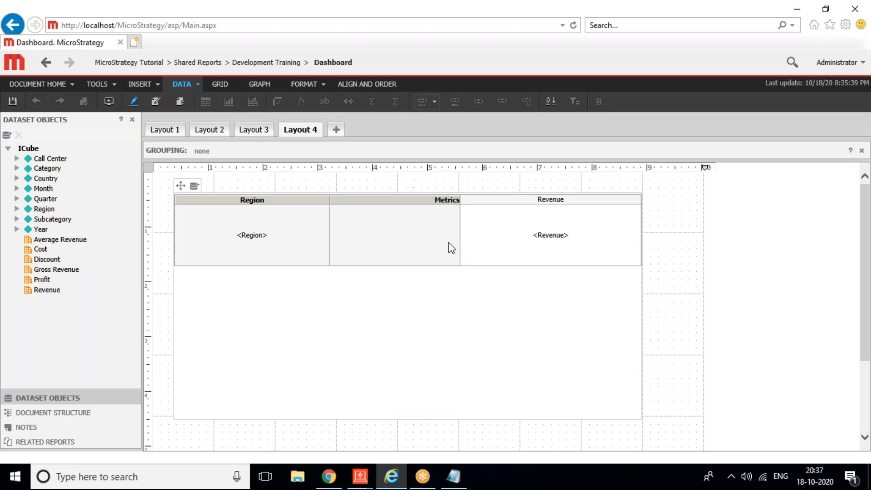
Step: Open the grid's Properties and Formatting dialog at its widget settings
mouse_move(191, 220)
right_click(181, 195)
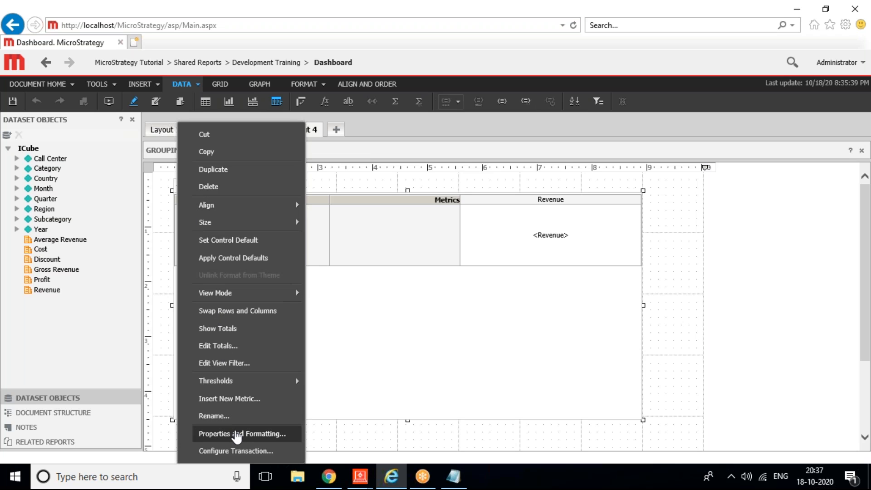
left_click(237, 434)
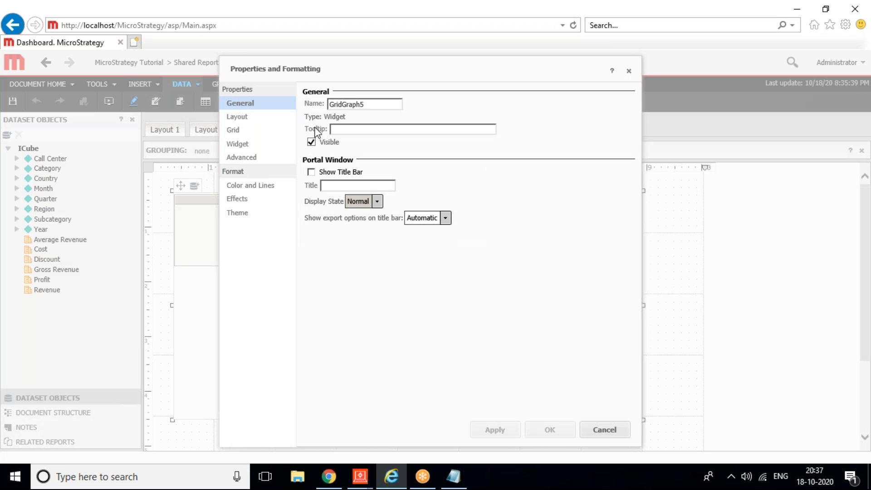
left_click(257, 141)
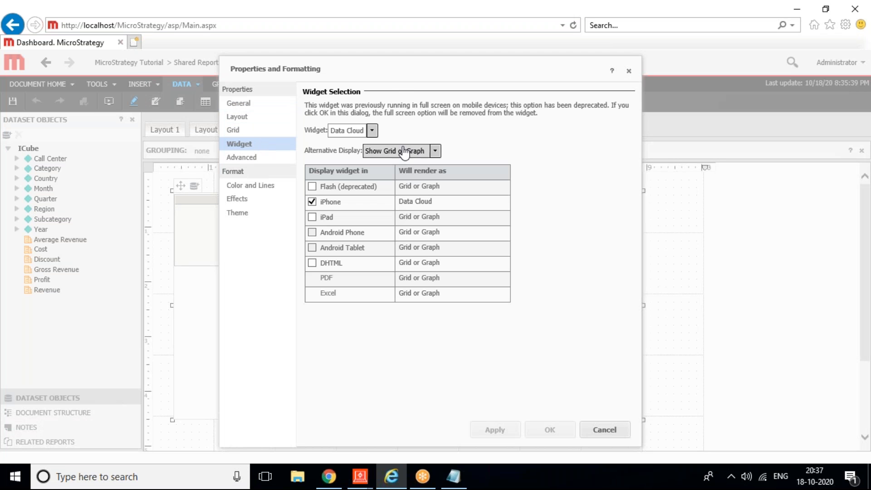
Step: Browse the widget types without picking one, then cancel so the Region/Revenue grid stays unchanged
left_click(371, 131)
mouse_move(438, 175)
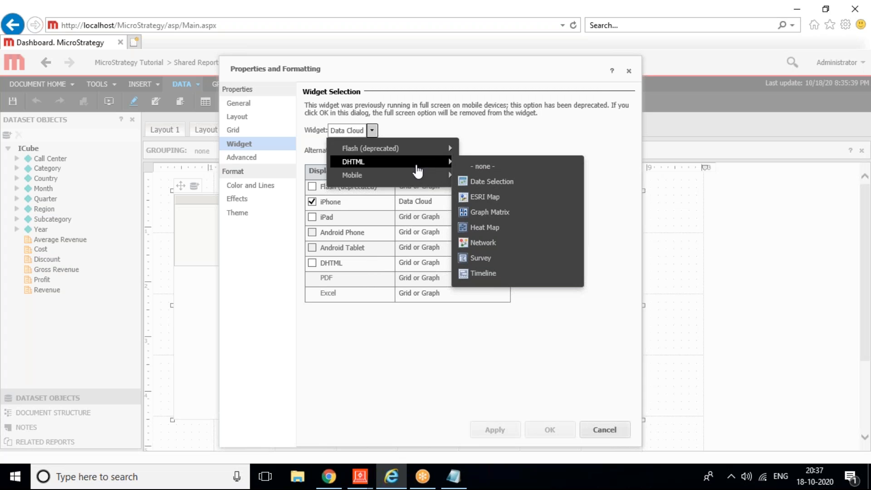
left_click(438, 325)
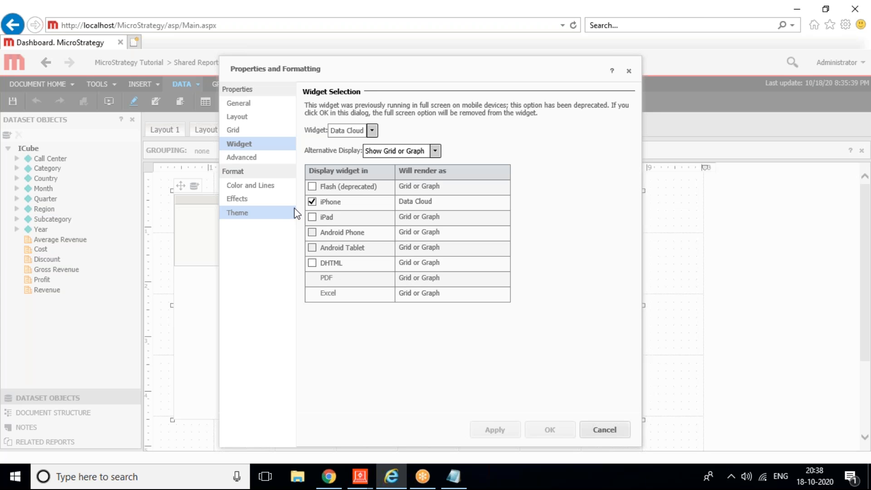
left_click(373, 135)
mouse_move(389, 150)
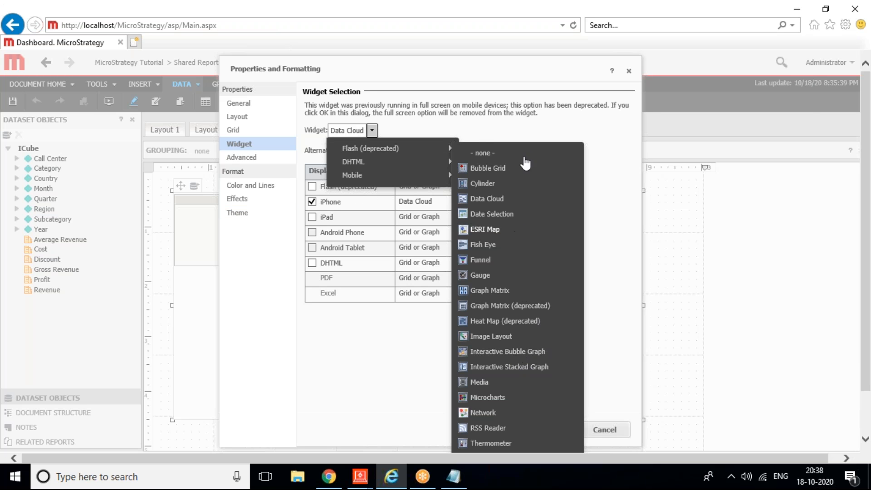
left_click(363, 349)
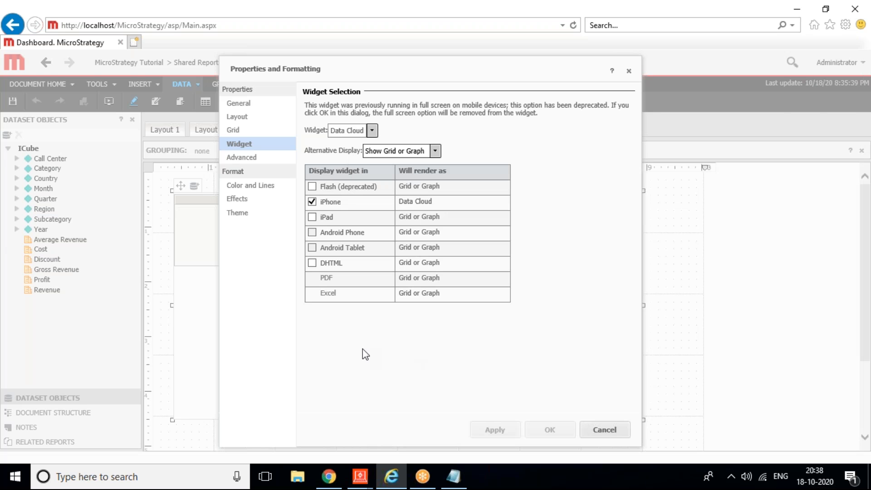
left_click(612, 435)
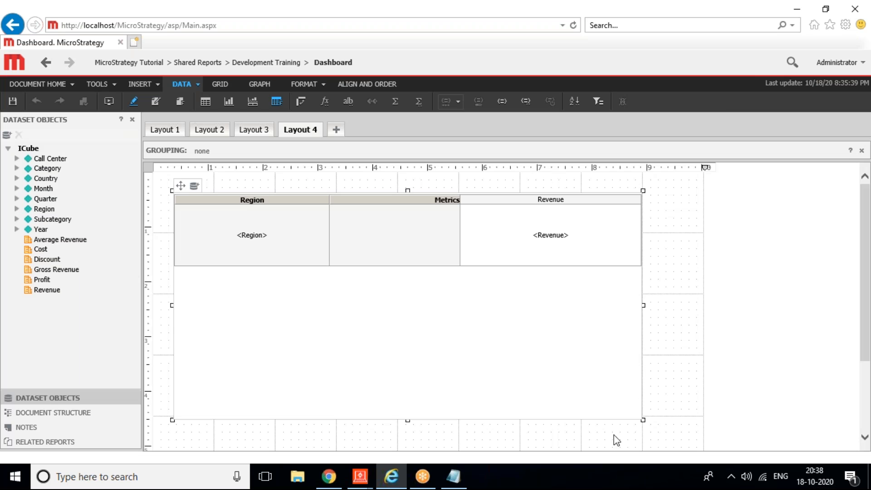
left_click(609, 25)
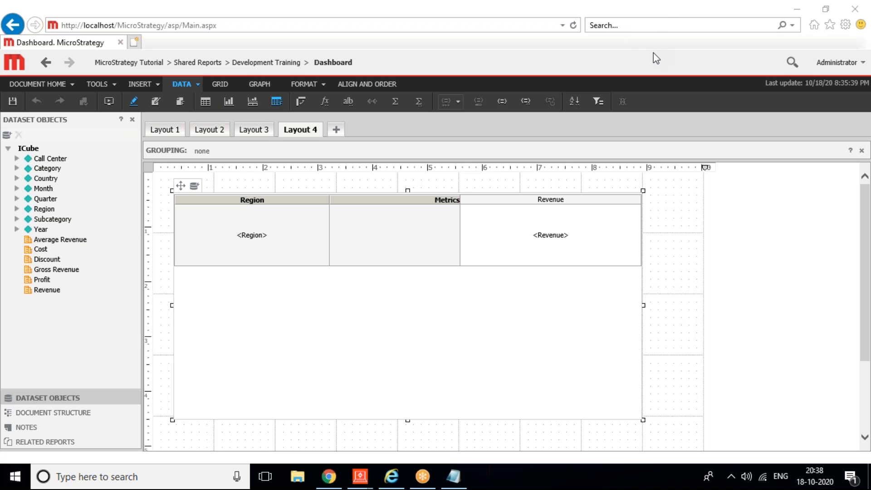
Step: Add Layout 5 to the Dashboard document from the 01 Blank Dashboard template
mouse_move(359, 476)
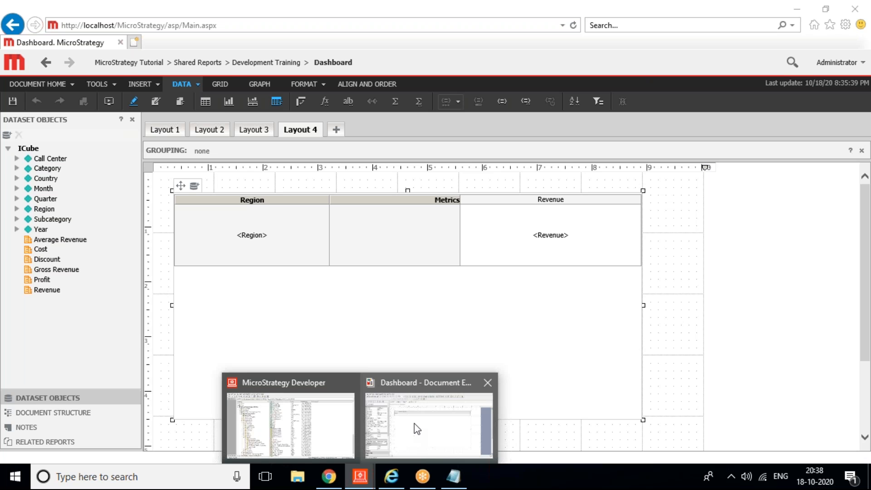
left_click(414, 425)
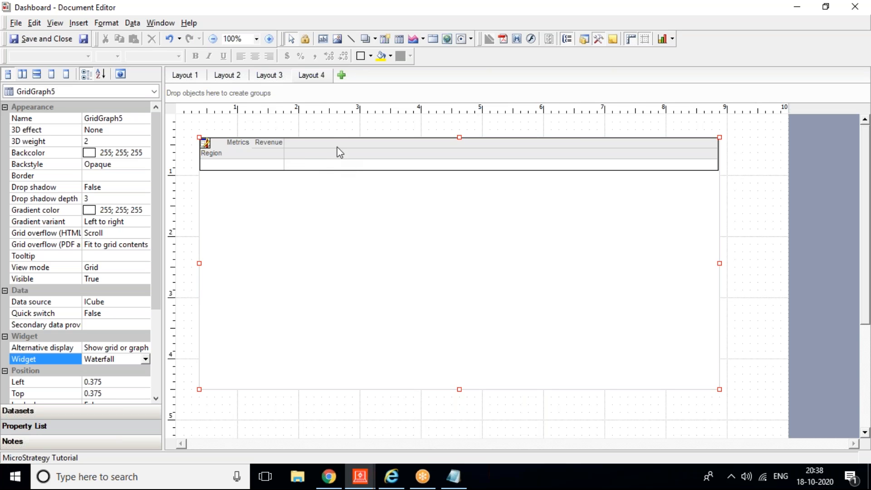
left_click(342, 78)
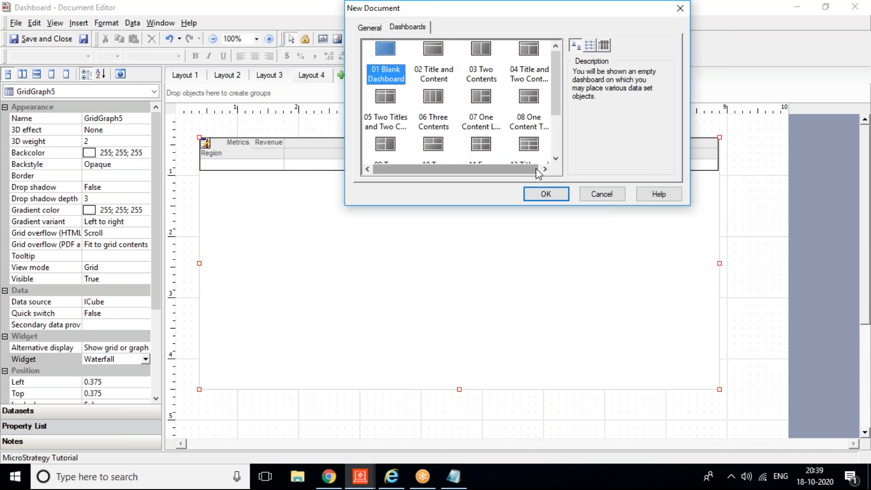
left_click(537, 197)
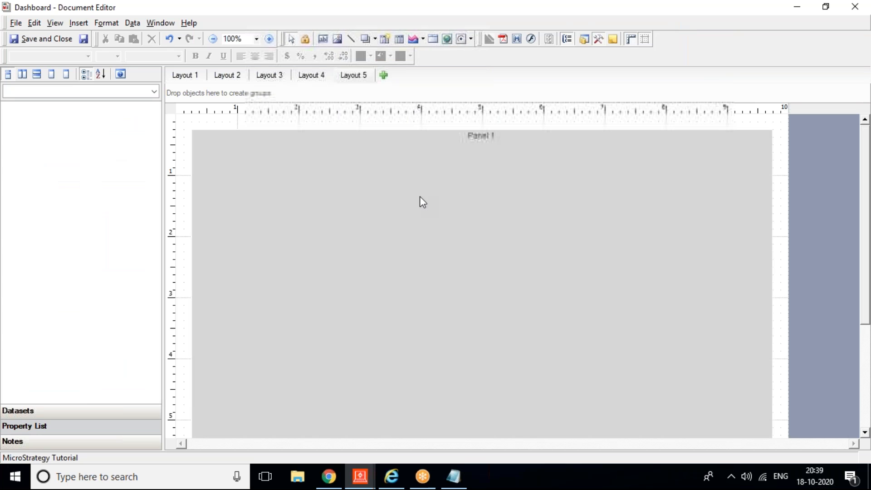
Step: Replace Panel 1 with an enlarged Current User auto-text field ({&USER}) at Left 0.25, Top 0.375
key("Delete")
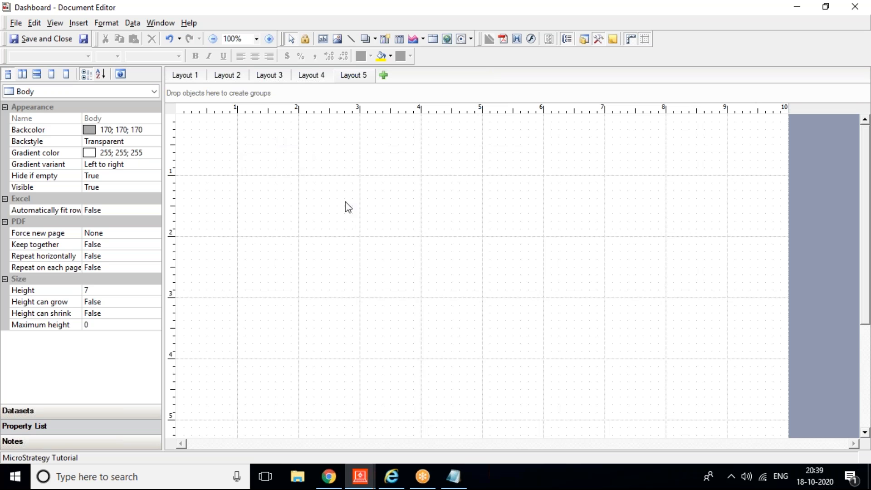
left_click(85, 24)
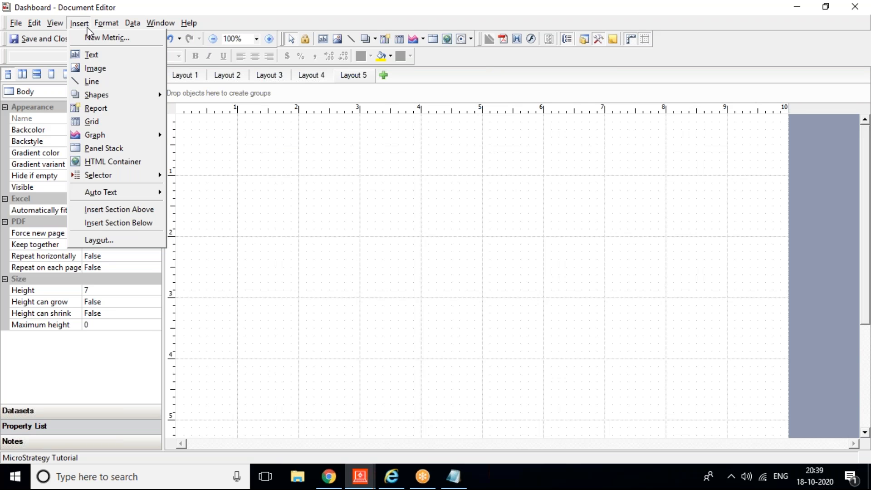
mouse_move(122, 193)
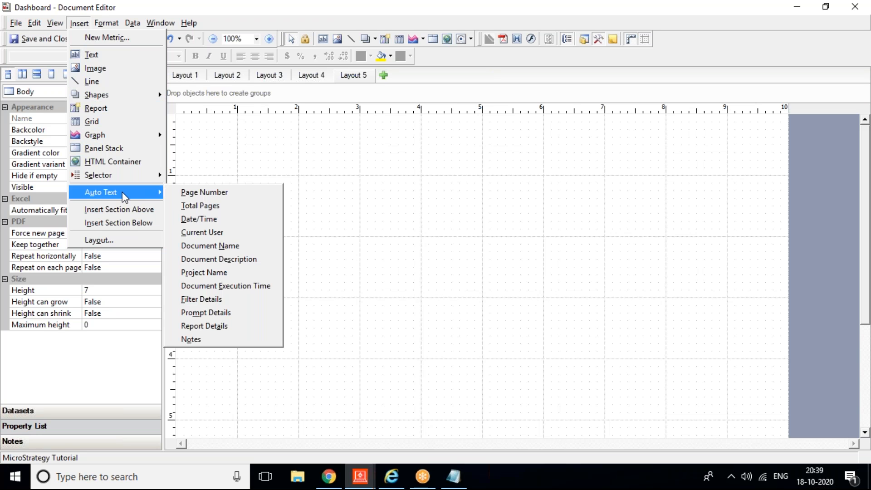
left_click(216, 232)
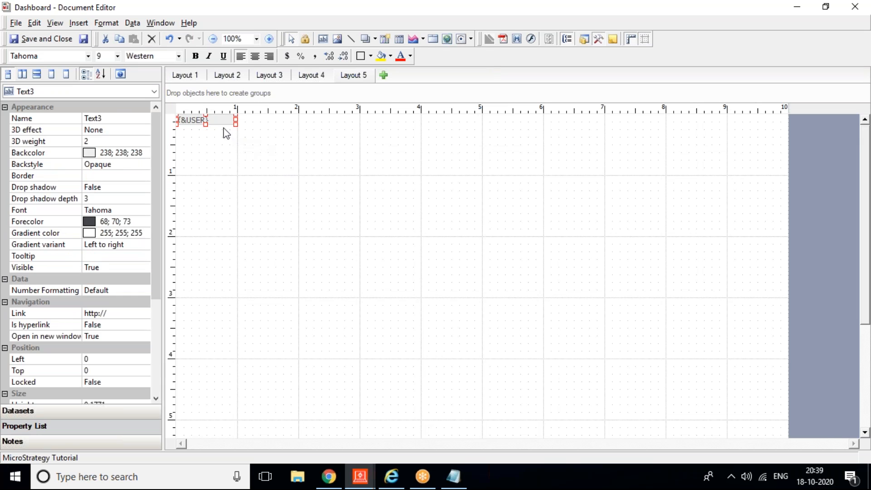
left_click_drag(236, 122, 335, 150)
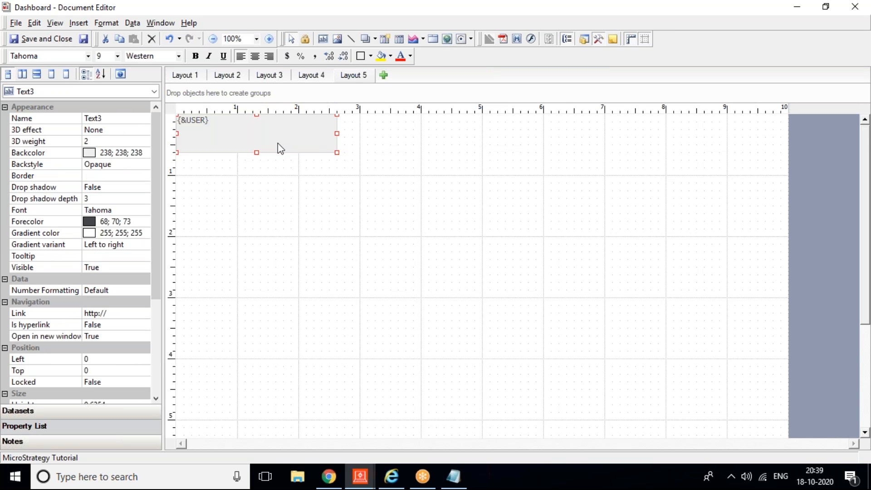
left_click_drag(277, 142, 294, 162)
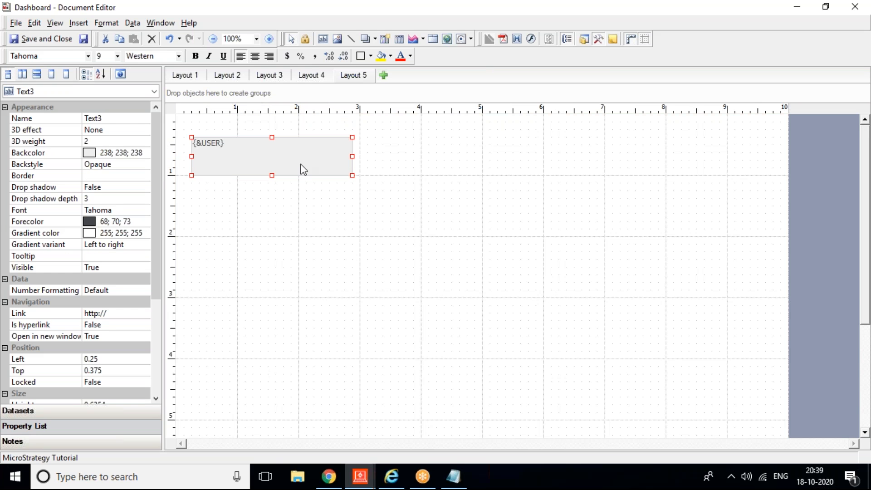
Step: Add an enlarged Date/Time auto-text field ({&DATETIME}) beside {&USER} at Left 3, Top 0.375
left_click(200, 127)
left_click(80, 23)
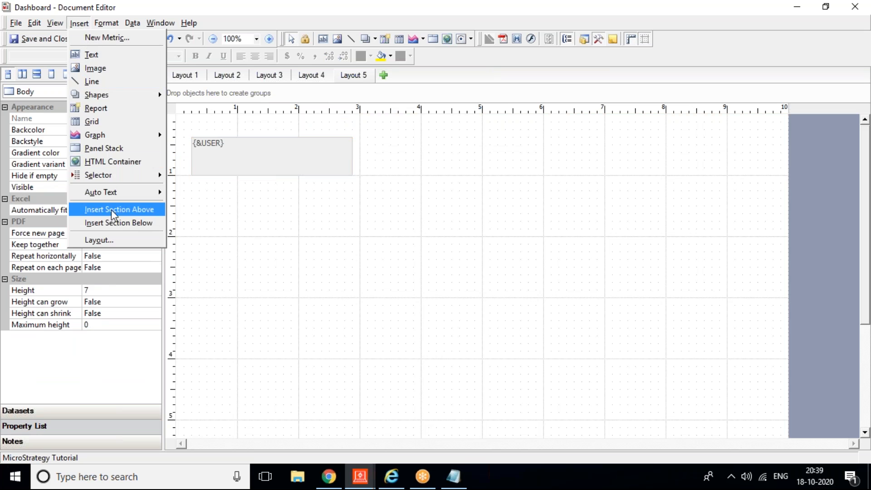
mouse_move(109, 193)
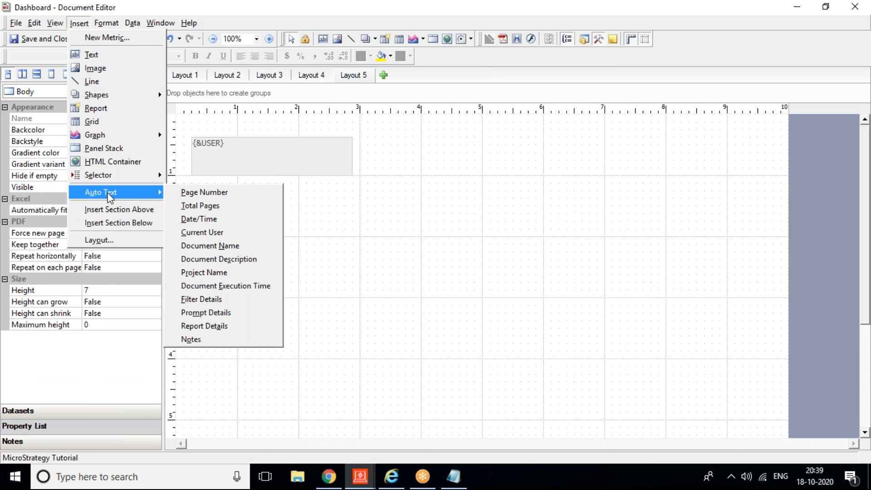
left_click(220, 222)
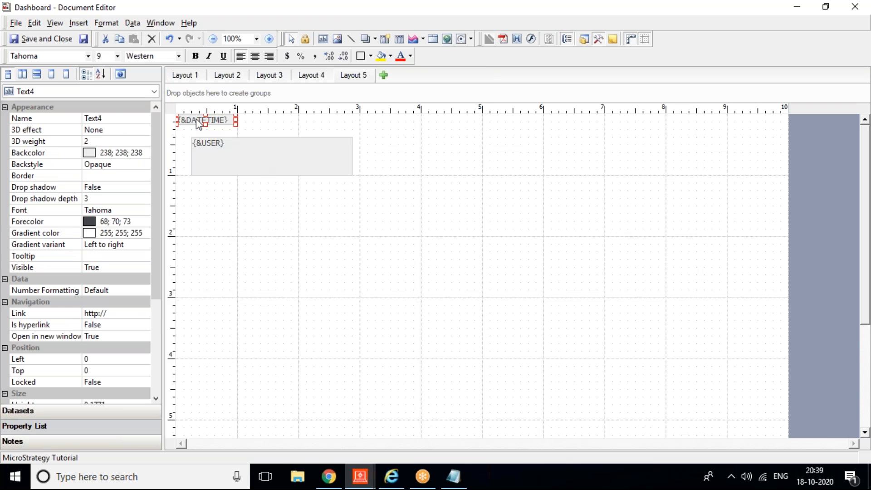
left_click_drag(199, 124, 382, 144)
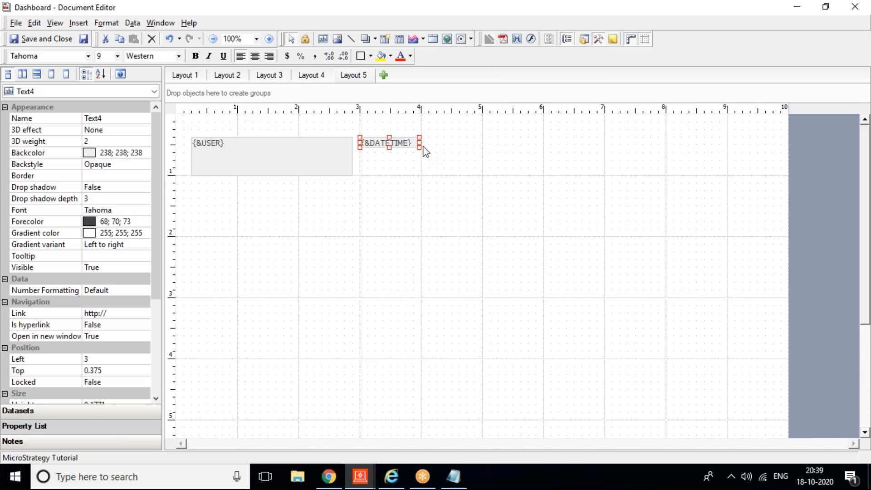
left_click_drag(419, 147, 520, 175)
left_click(463, 262)
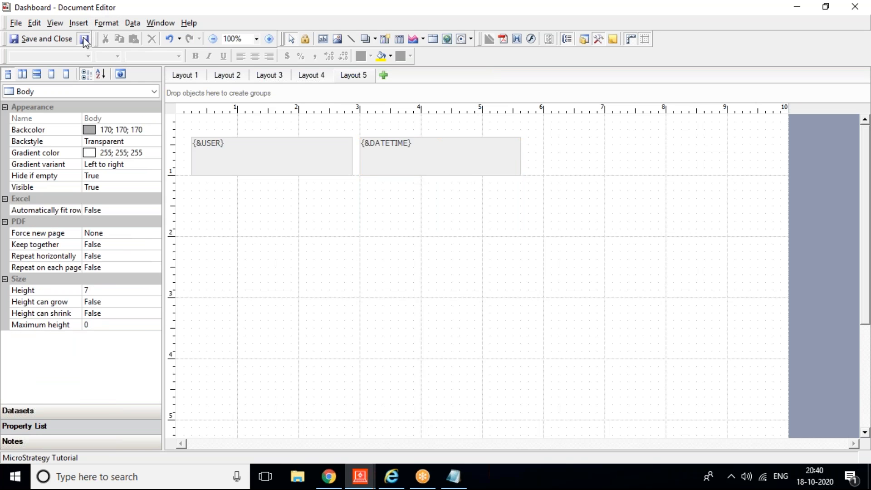
Step: Refresh the Dashboard in Presentation Mode and view Layout 5 showing the user and 10/18/2020 date/time
left_click(393, 476)
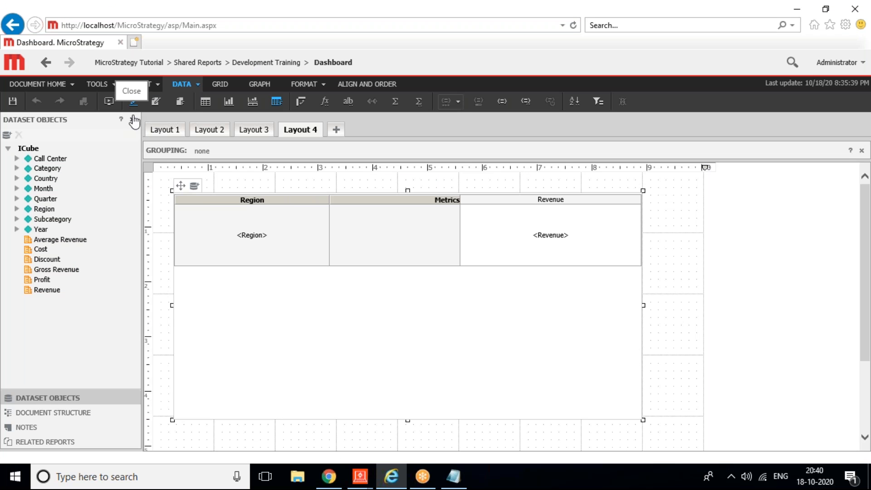
left_click(109, 103)
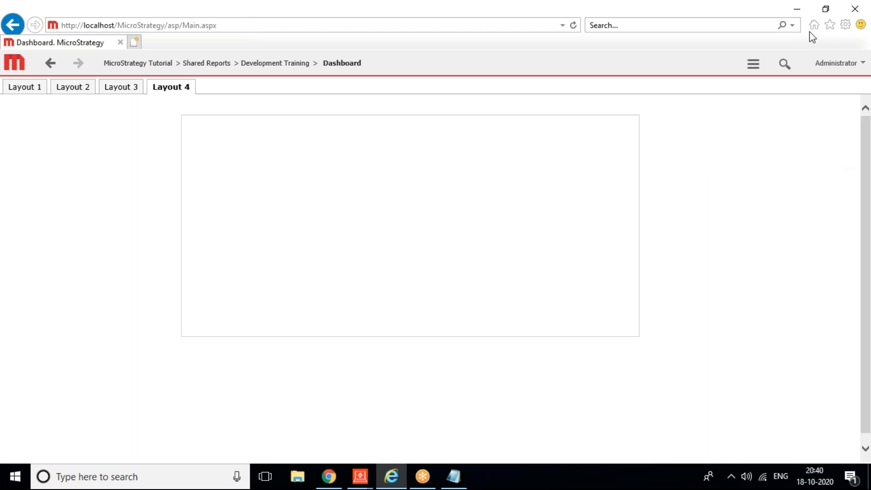
left_click(760, 65)
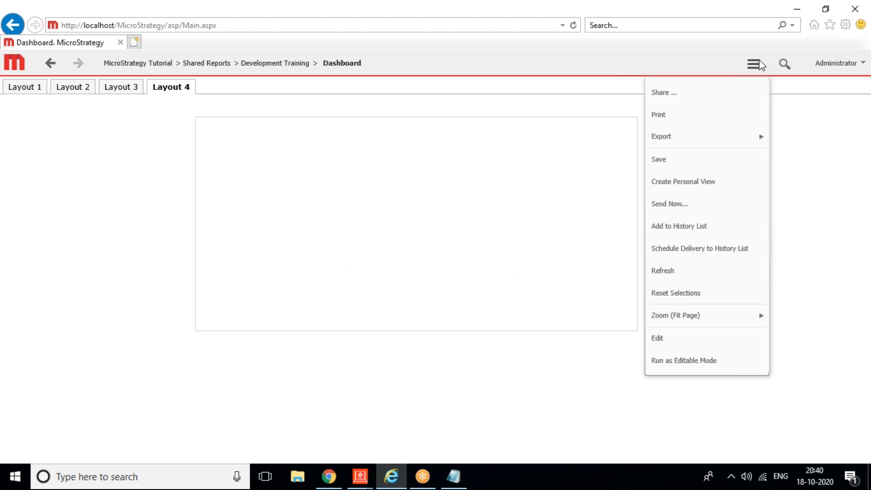
left_click(664, 271)
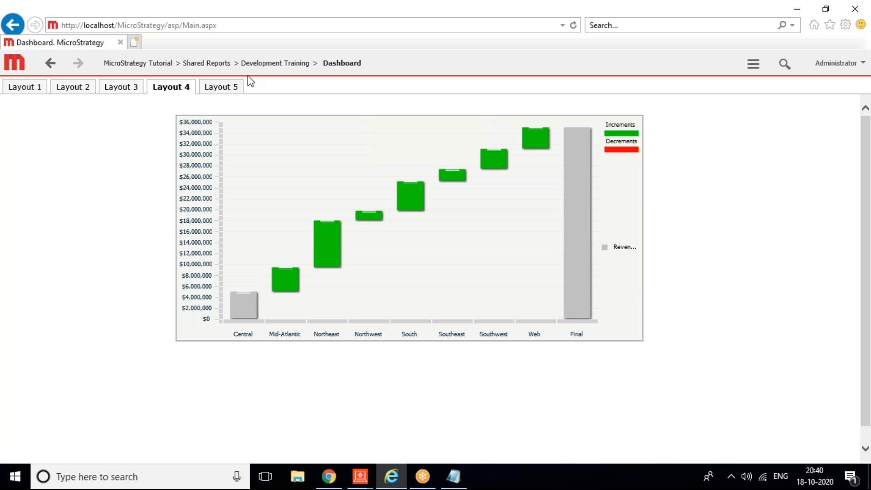
left_click(222, 88)
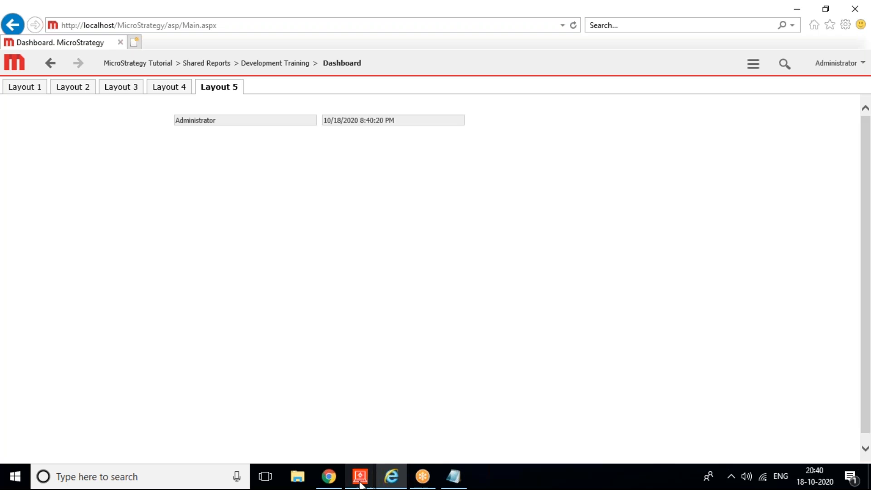
Step: Add Layout 6 from the 01 Blank Dashboard template and delete its default Panel 1
mouse_move(359, 476)
left_click(426, 426)
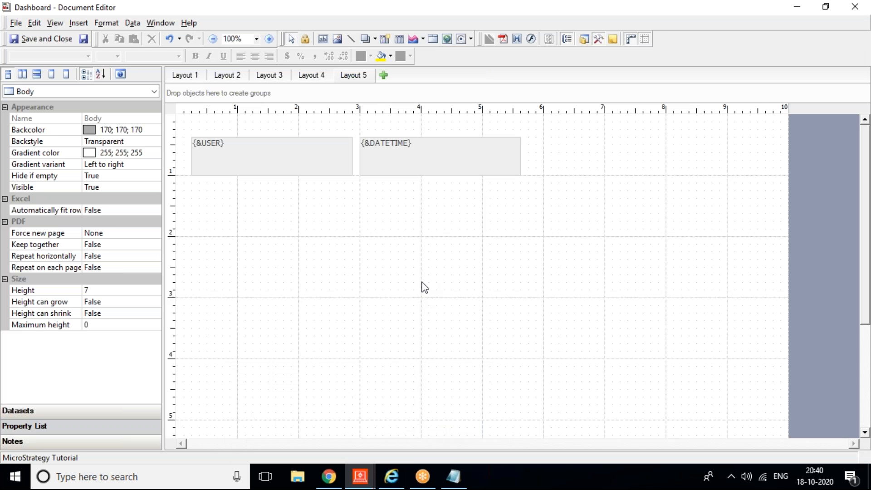
left_click(383, 76)
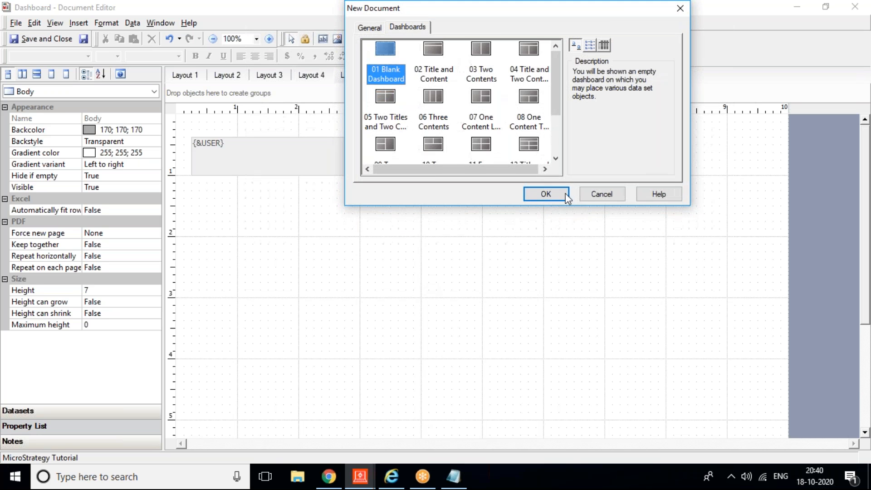
left_click(553, 198)
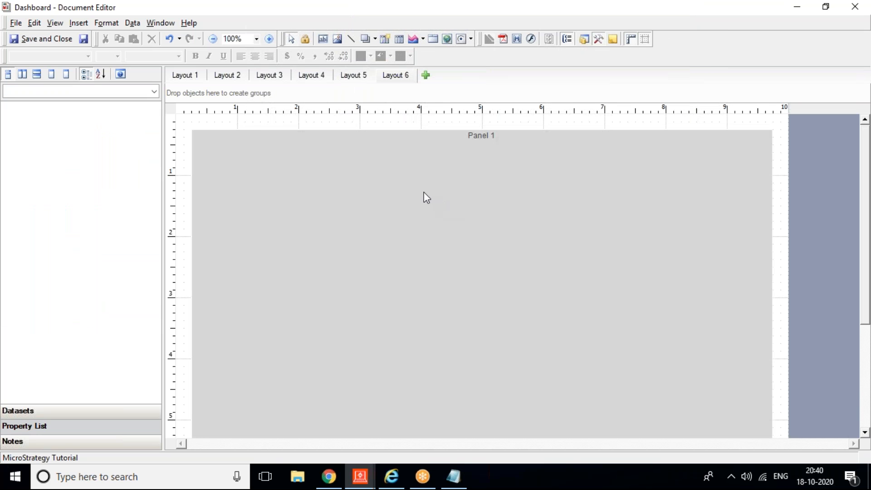
left_click(426, 197)
key("Delete")
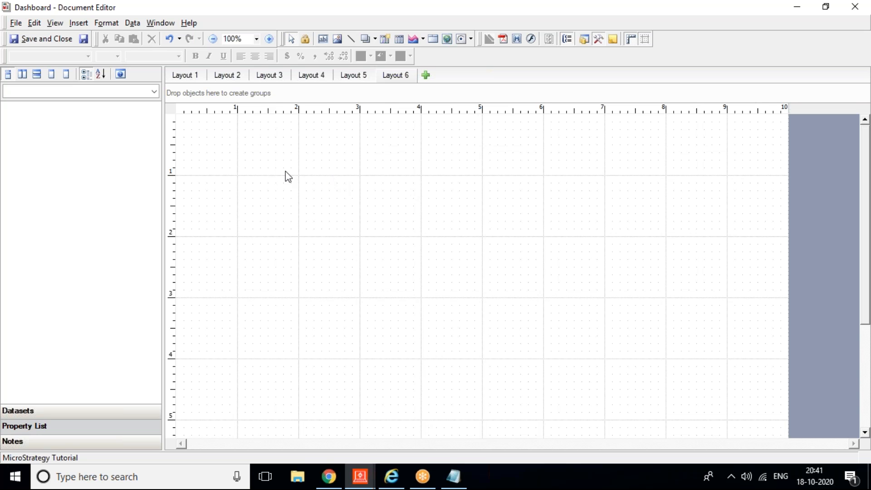
Step: Insert a second section below the existing one in Layout 6
left_click(44, 407)
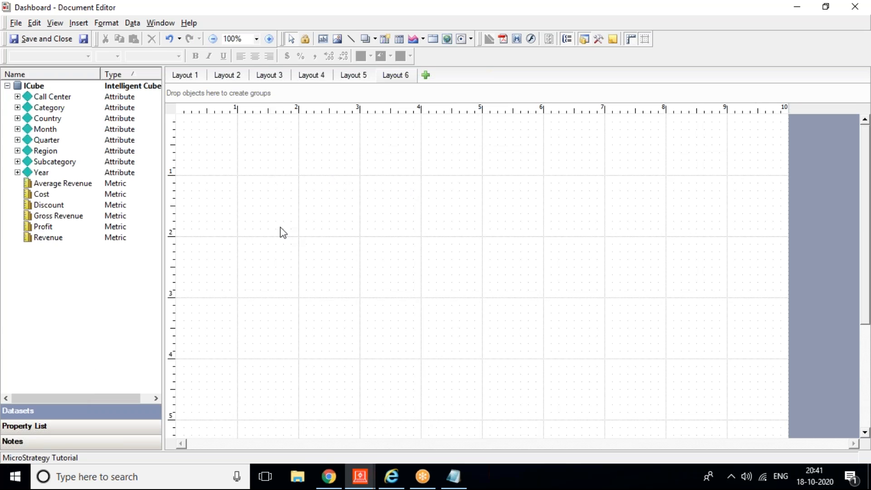
right_click(257, 184)
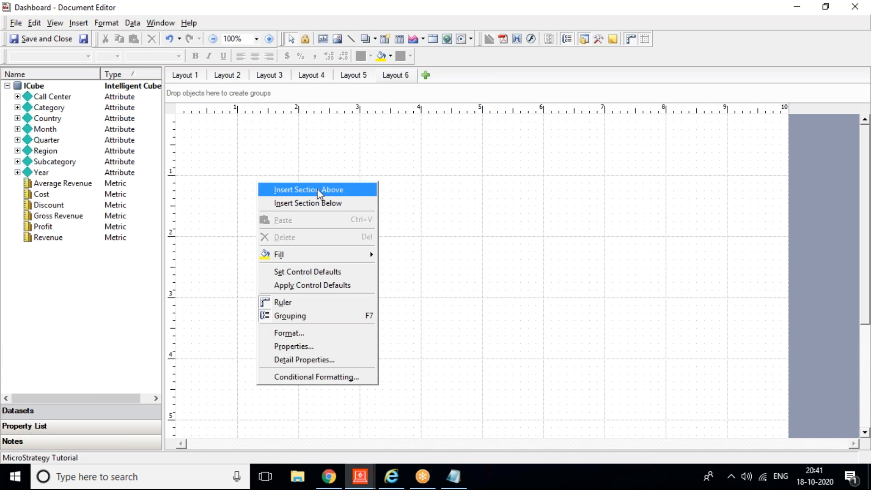
left_click(318, 202)
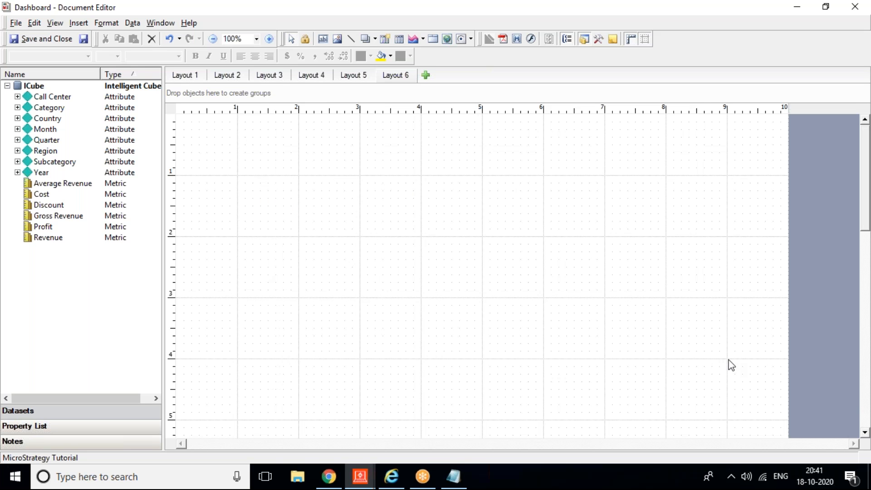
Step: Raise the section boundaries so both sections together span about 2.5 inches
left_click_drag(865, 164, 856, 259)
left_click_drag(641, 253, 663, 127)
left_click_drag(865, 357, 865, 428)
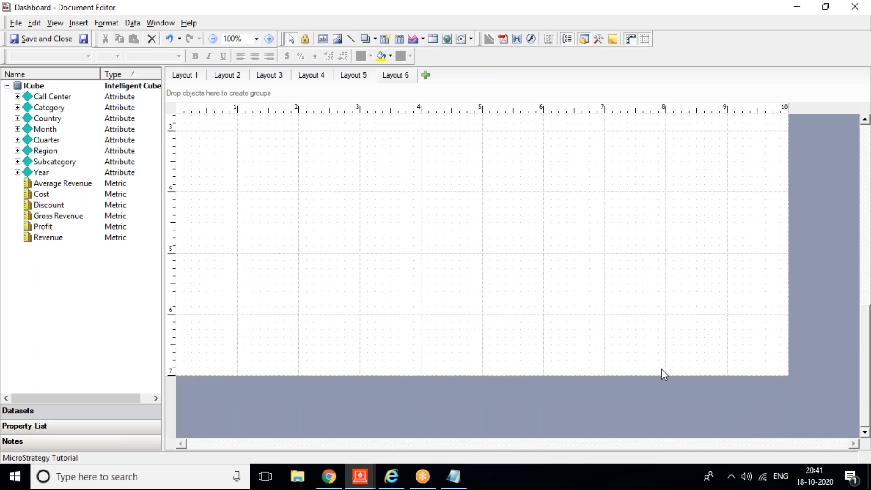
left_click_drag(662, 374, 688, 162)
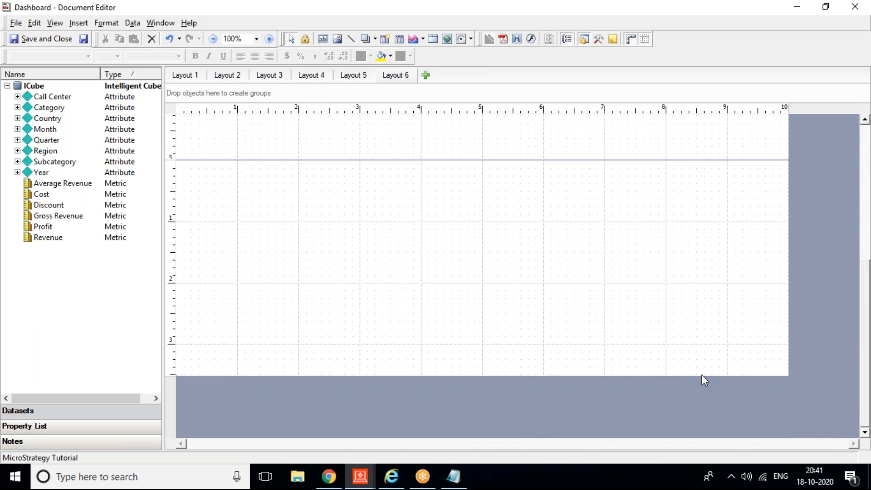
left_click_drag(697, 353, 678, 195)
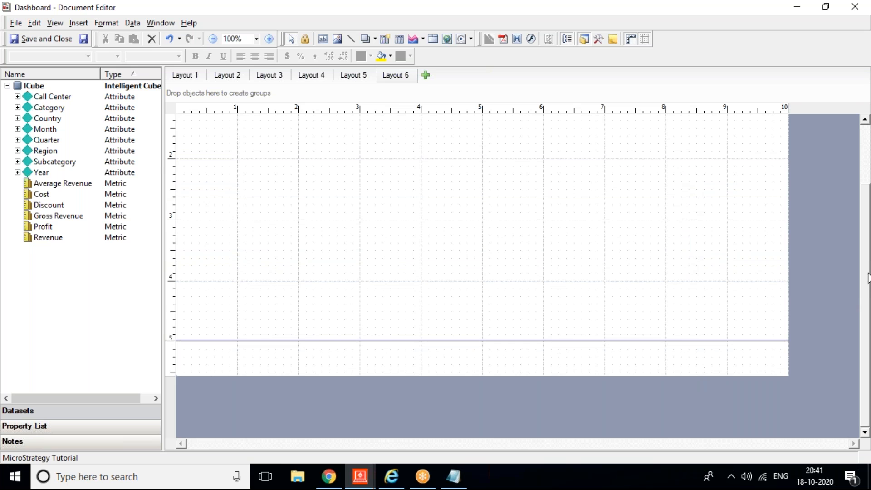
left_click_drag(865, 271, 866, 204)
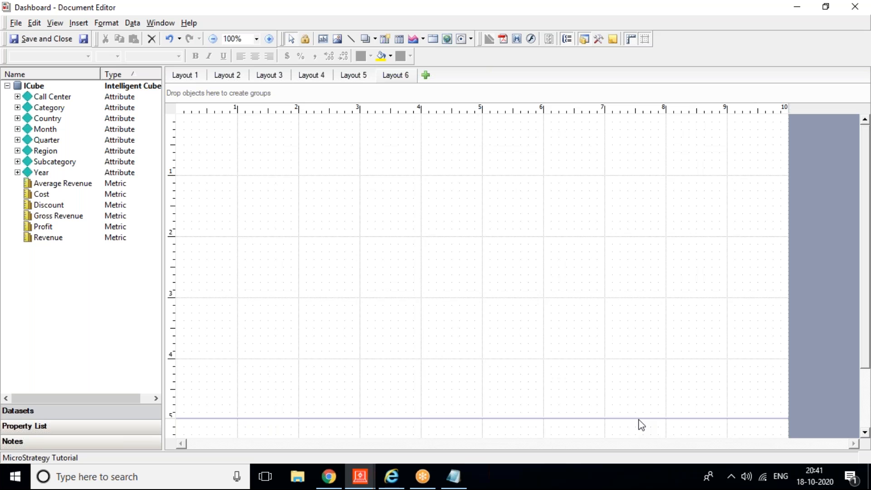
left_click_drag(637, 417, 594, 267)
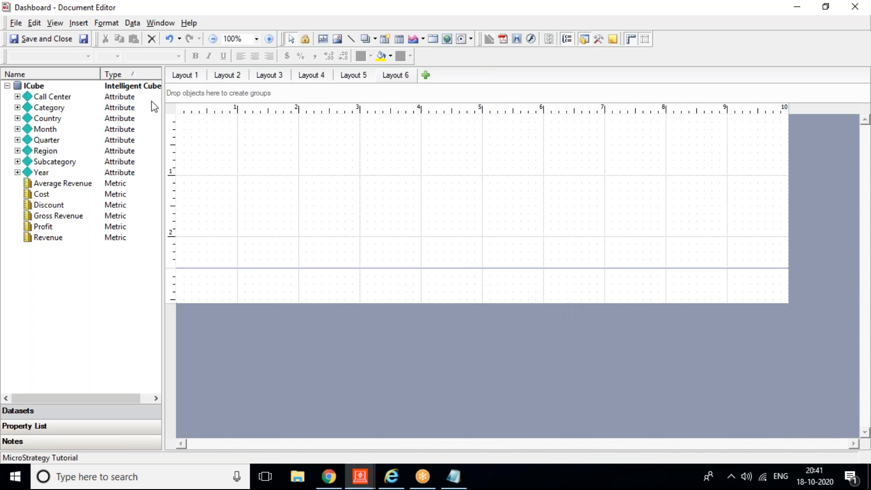
Step: Draw a text box at the top of the first section reading 'Section 1'
left_click(74, 25)
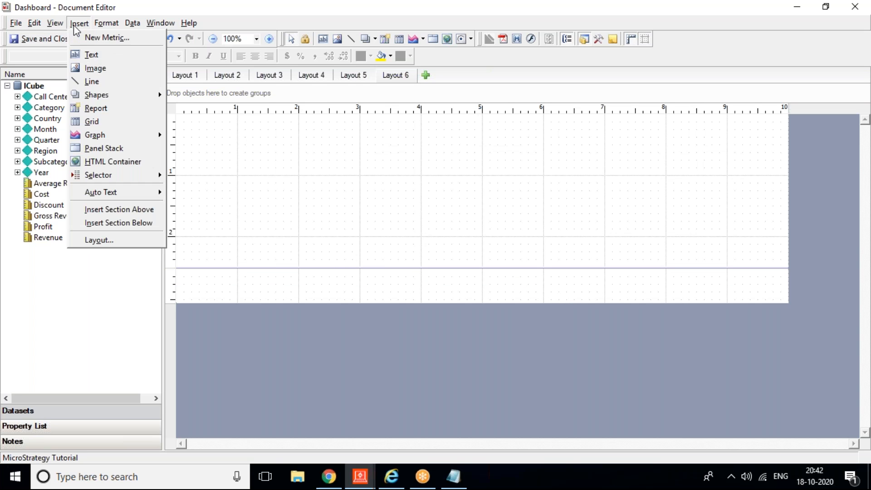
left_click(99, 52)
left_click_drag(183, 122, 292, 138)
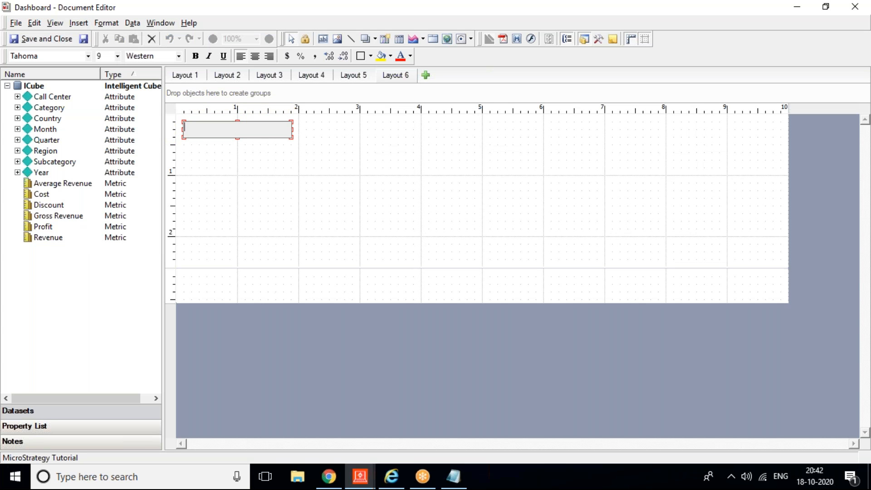
type("Section 1")
key("Escape")
Step: Add a 'Section 2' text box in the second section, aligned to its top edge
left_click(55, 23)
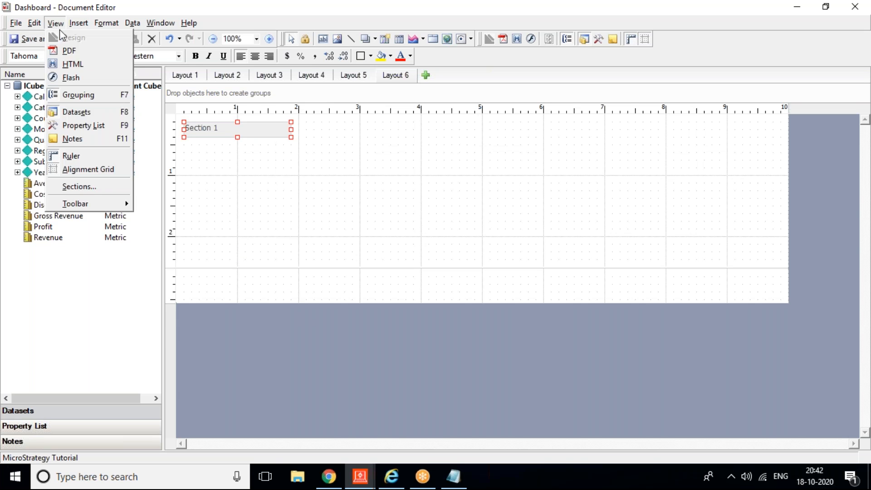
mouse_move(78, 23)
left_click(86, 55)
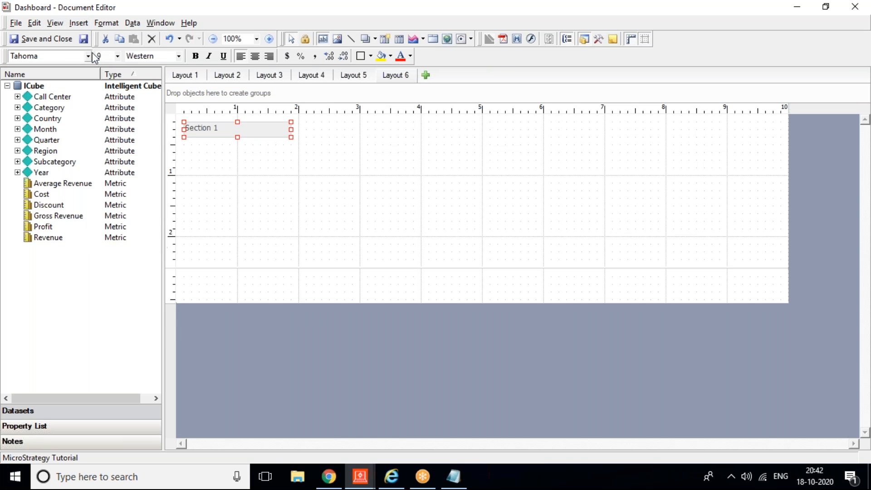
left_click_drag(186, 276, 326, 287)
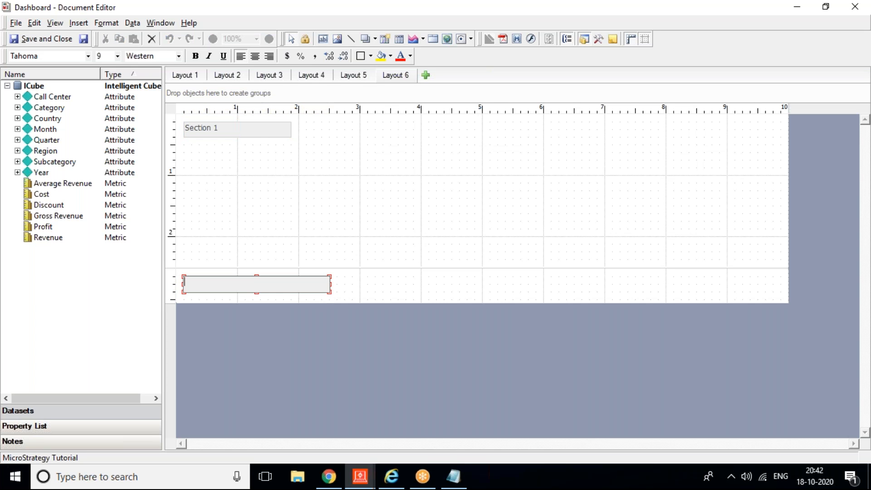
type("Section 2")
left_click(380, 341)
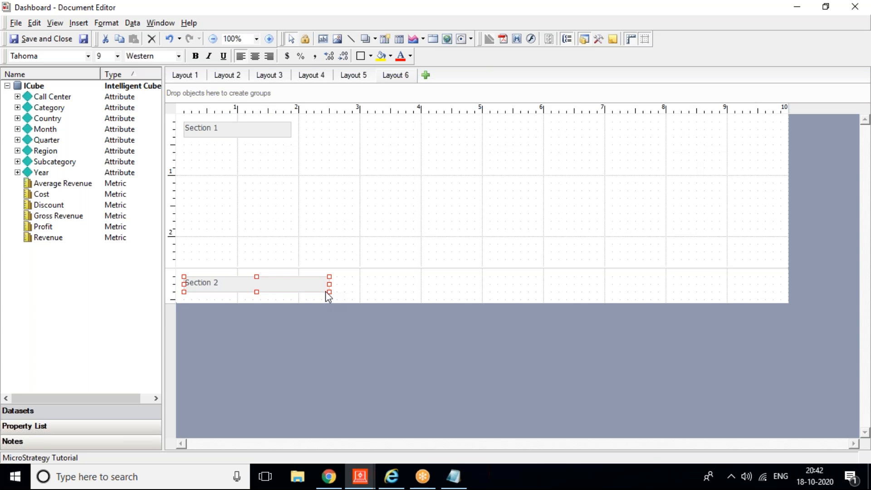
left_click(296, 284)
left_click_drag(295, 280, 296, 278)
left_click(360, 217)
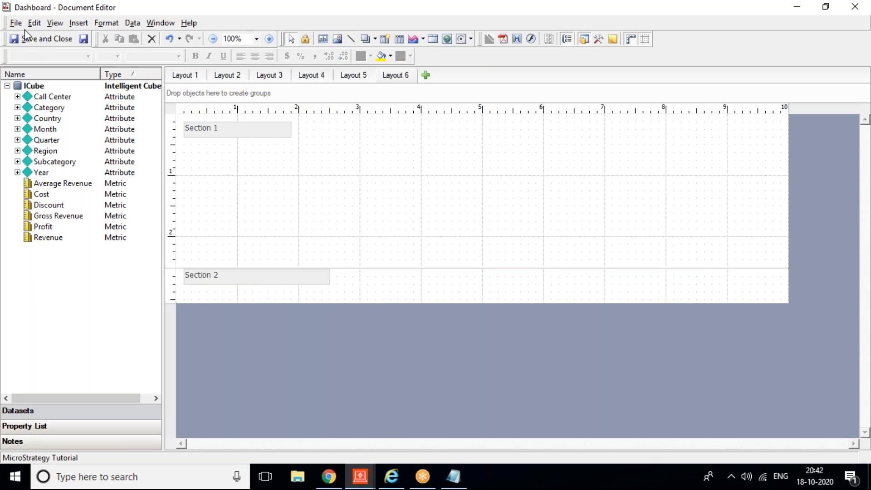
left_click(14, 24)
mouse_move(19, 34)
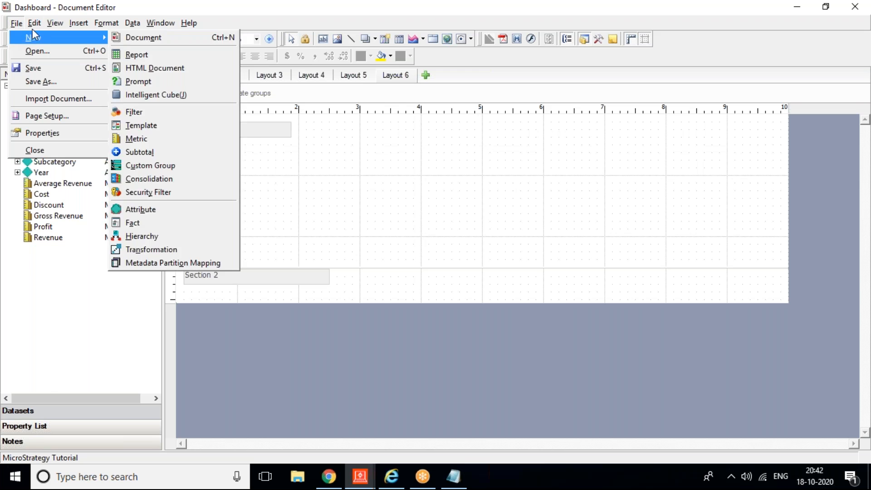
mouse_move(79, 24)
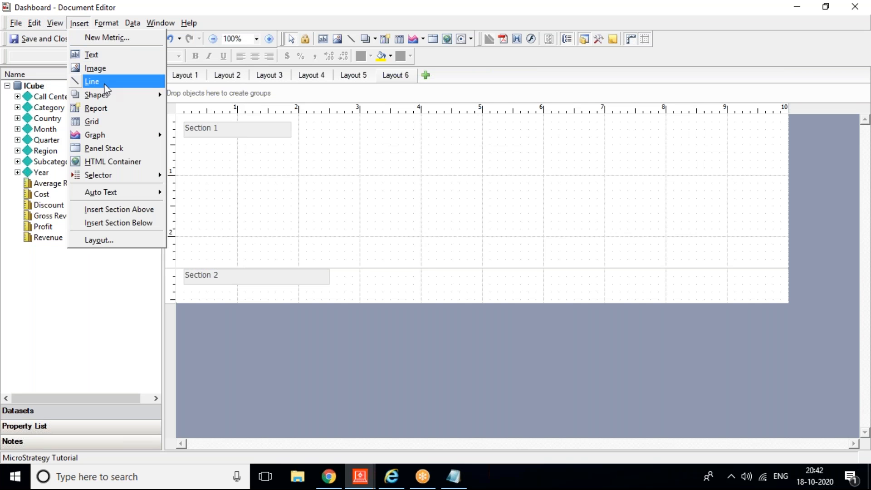
Step: Draw a grid in Section 1 with Category on rows and Revenue, then place a {Revenue} field in Section 2
left_click(110, 120)
left_click_drag(342, 129, 597, 228)
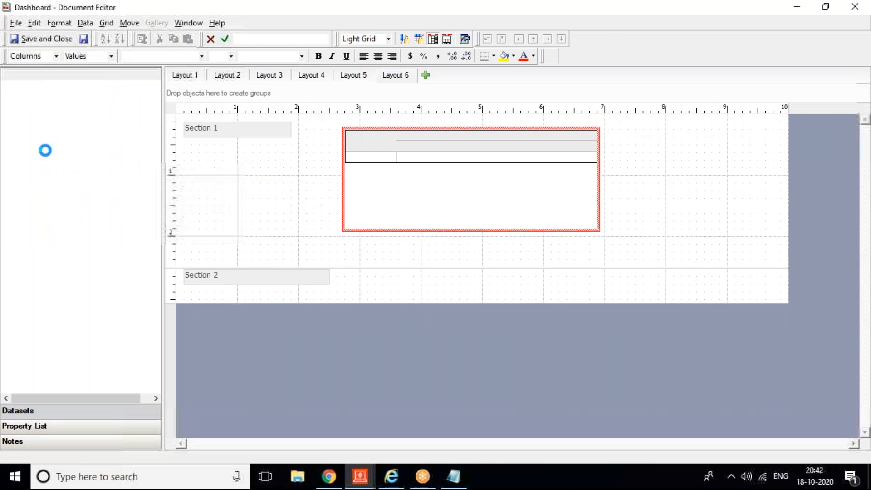
mouse_move(45, 151)
left_mouse_down()
mouse_move(208, 148)
mouse_move(56, 157)
mouse_move(40, 145)
left_mouse_up()
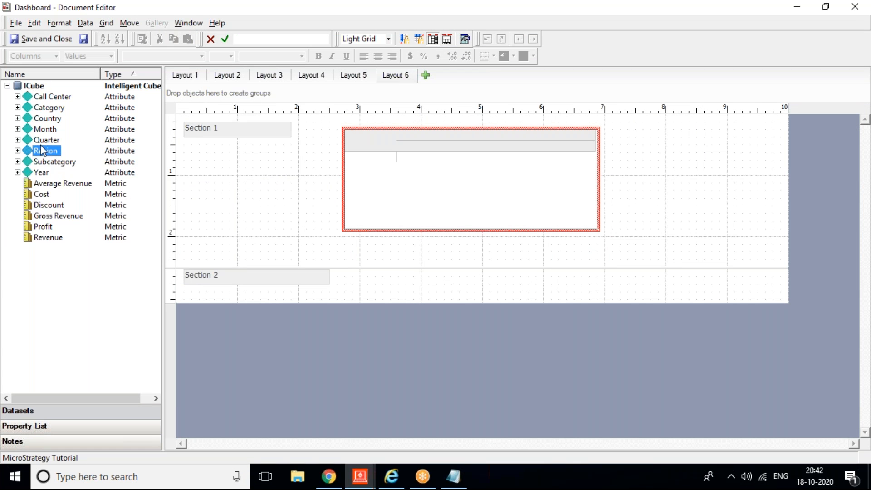
left_click_drag(41, 110, 455, 205)
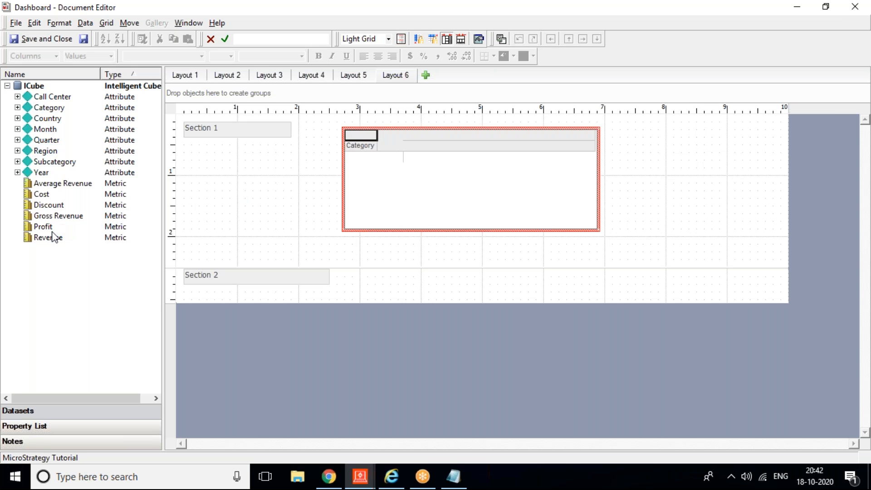
left_click_drag(54, 238, 428, 140)
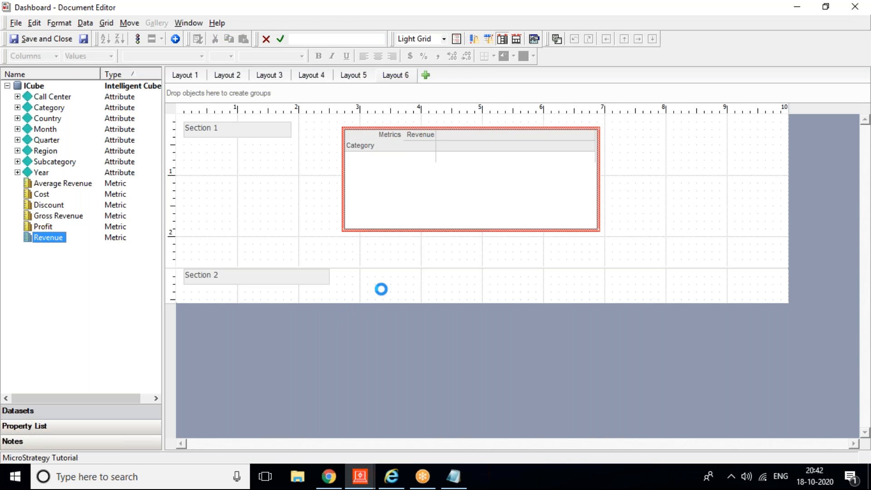
left_click_drag(50, 239, 377, 280)
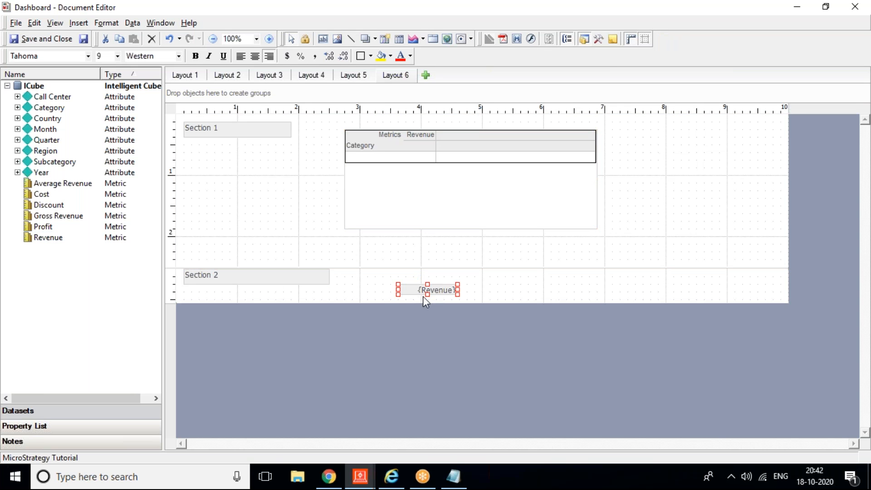
left_click_drag(421, 291, 486, 290)
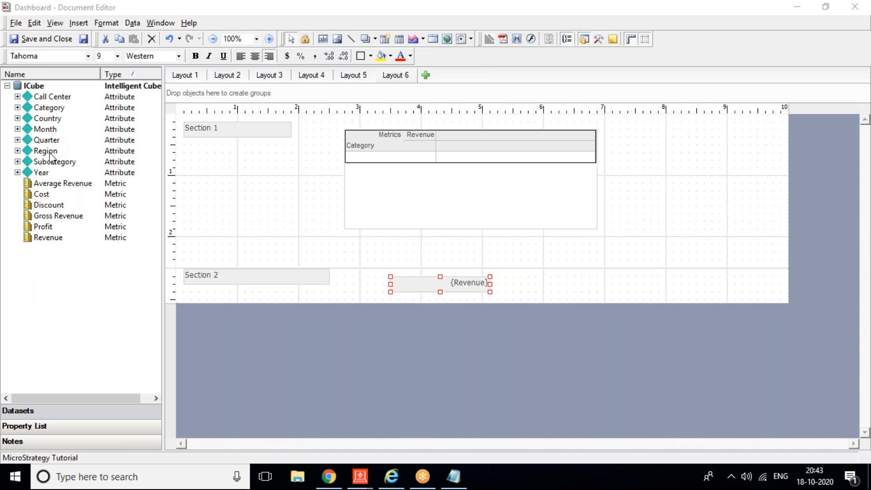
Step: Add Category to the document grouping and collapse the Category Header and Category Footer bands
right_click(43, 107)
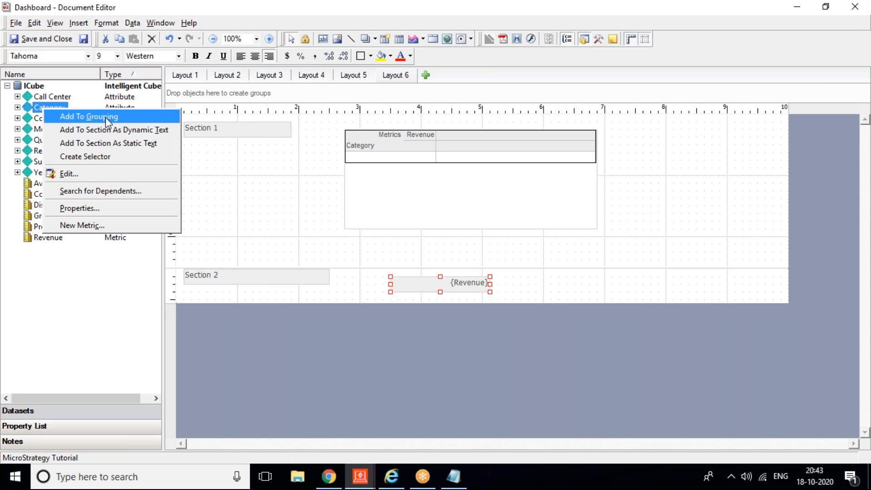
left_click(105, 117)
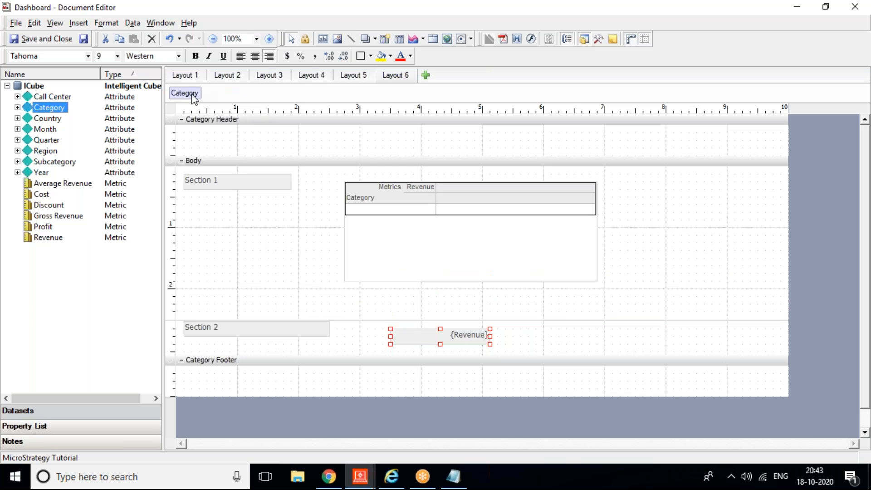
left_click(181, 120)
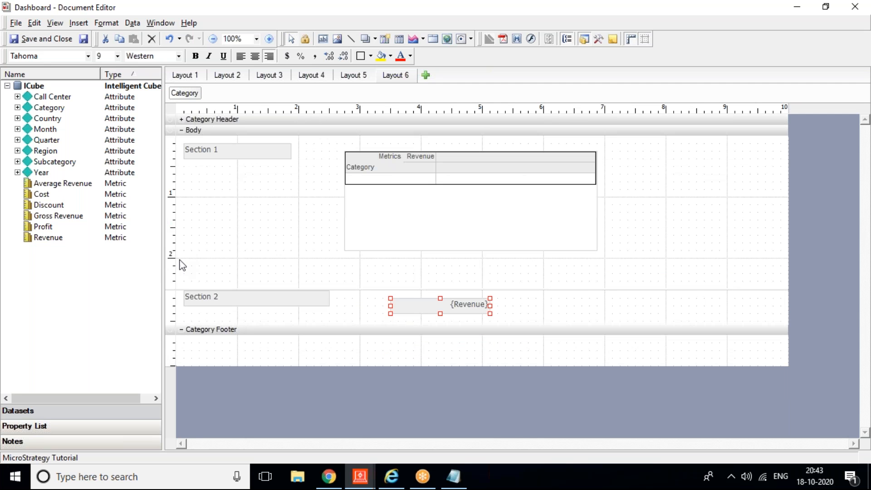
left_click(181, 329)
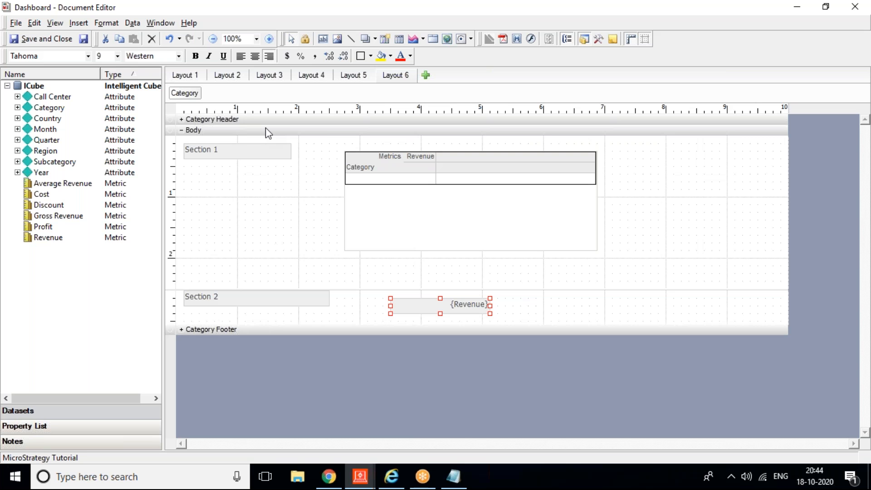
left_click(711, 218)
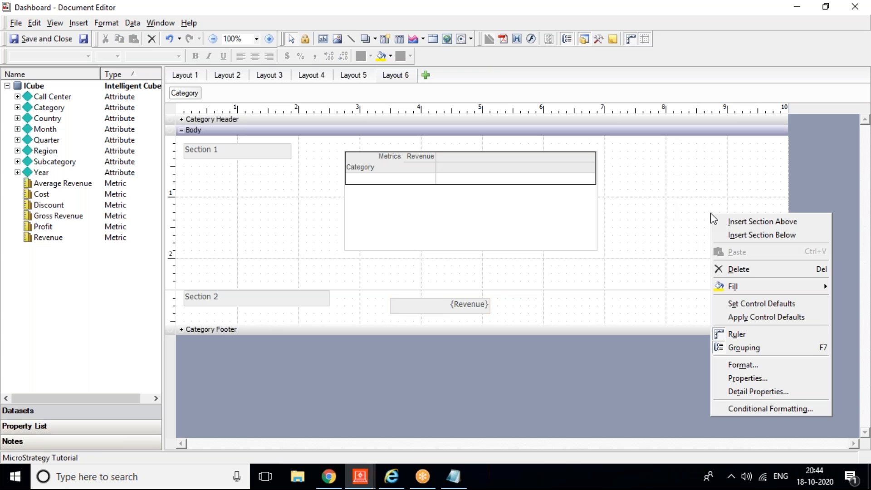
Step: Add a threshold to Body 1 with the condition Category In list (Electronics)
left_click(751, 409)
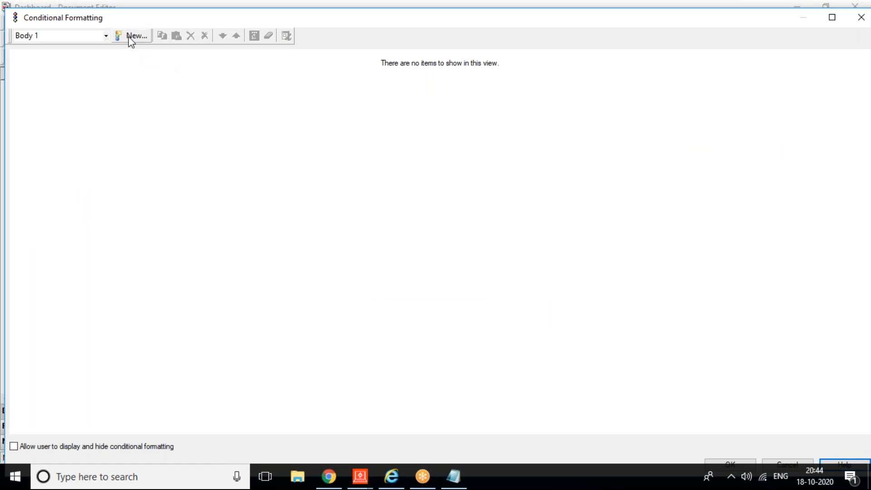
left_click(130, 35)
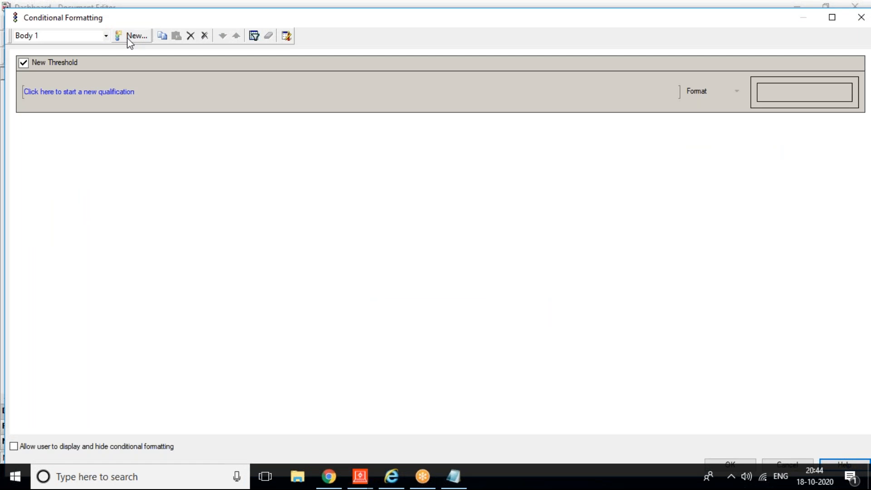
left_click(26, 91)
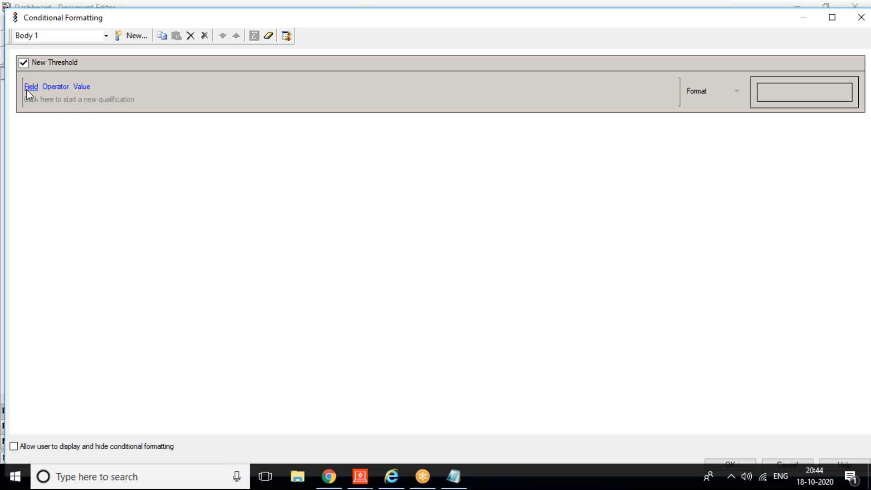
left_click(27, 88)
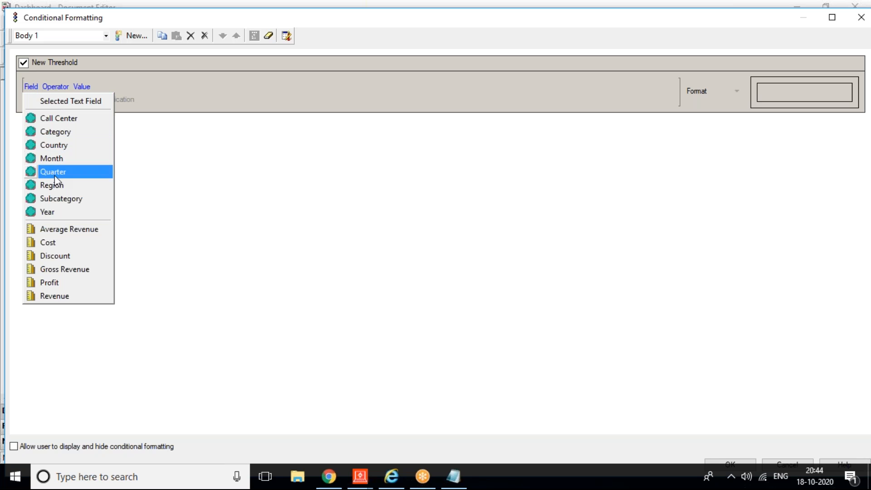
left_click(58, 130)
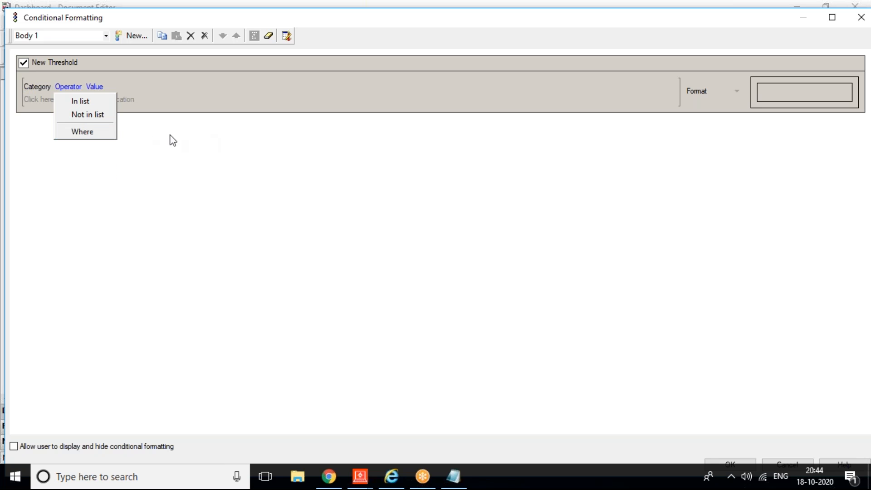
left_click(84, 104)
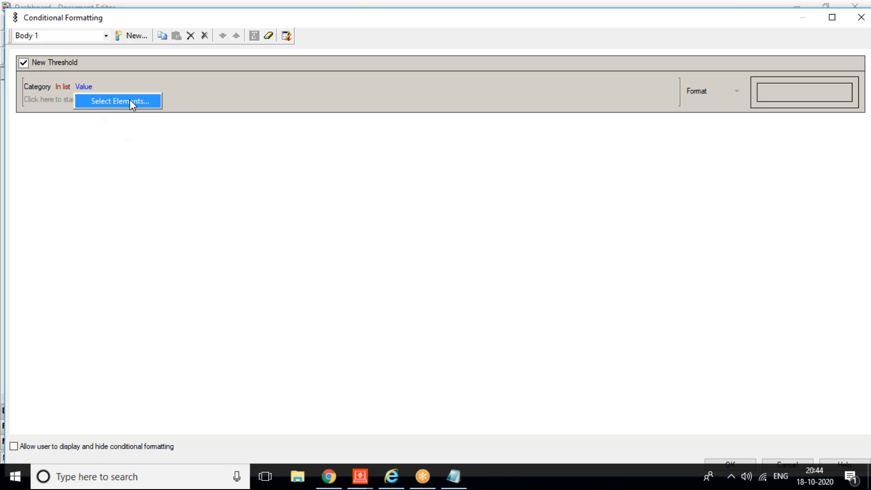
left_click(130, 100)
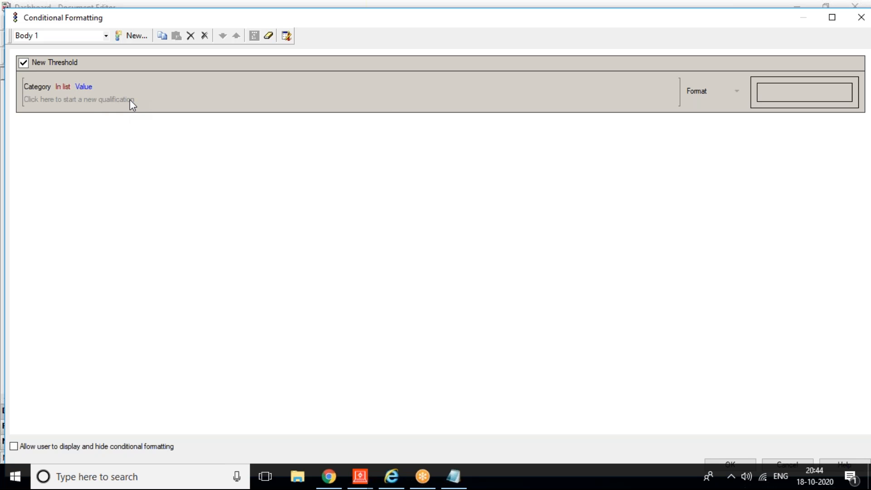
double_click(119, 162)
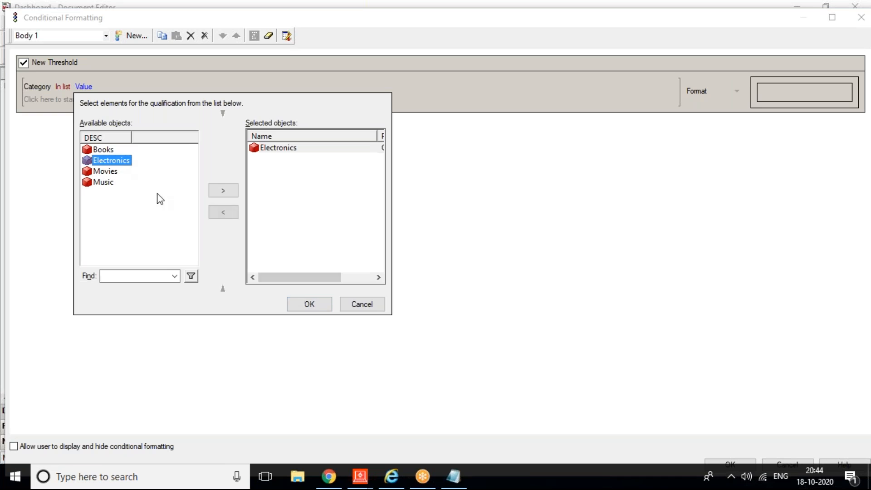
left_click(305, 303)
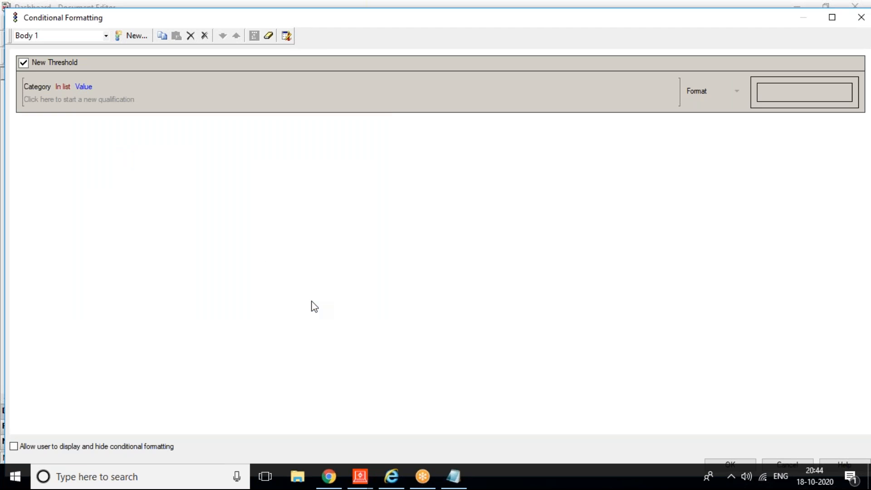
Step: Set the threshold's format to Hide object and confirm the conditional formatting
left_click(738, 93)
left_click(732, 121)
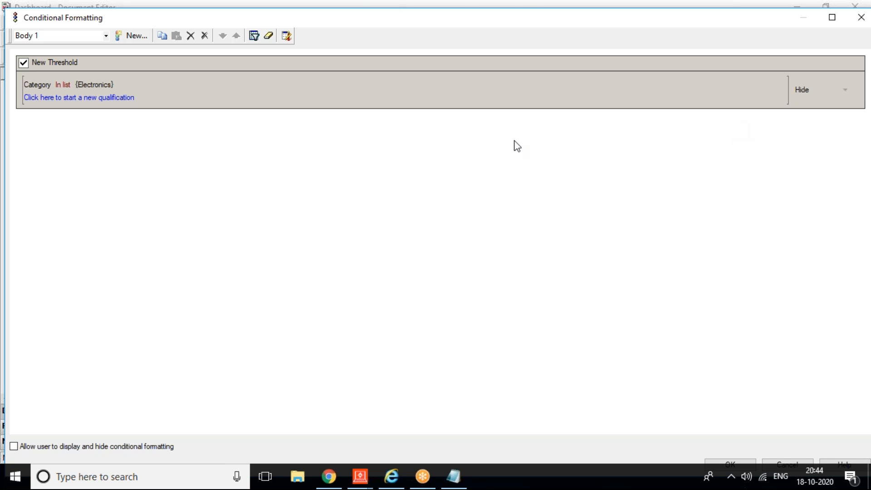
double_click(195, 17)
left_click_drag(163, 68, 87, 136)
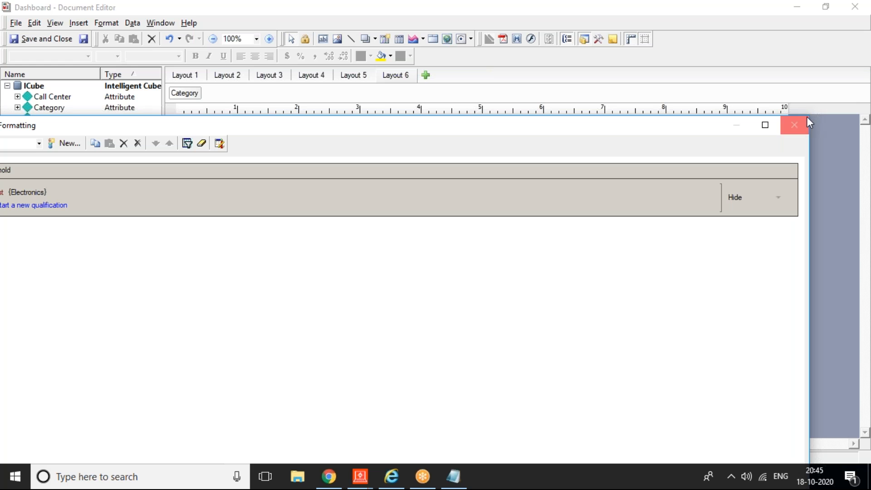
left_click_drag(809, 115, 368, 263)
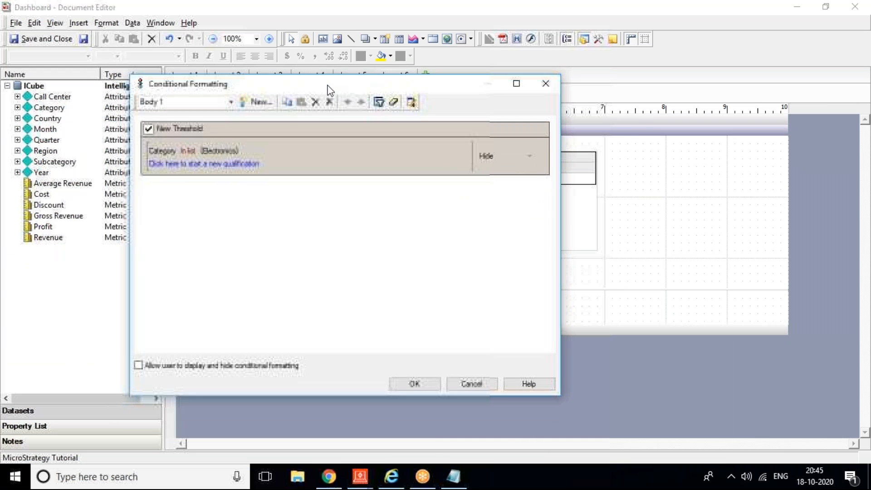
left_click(413, 383)
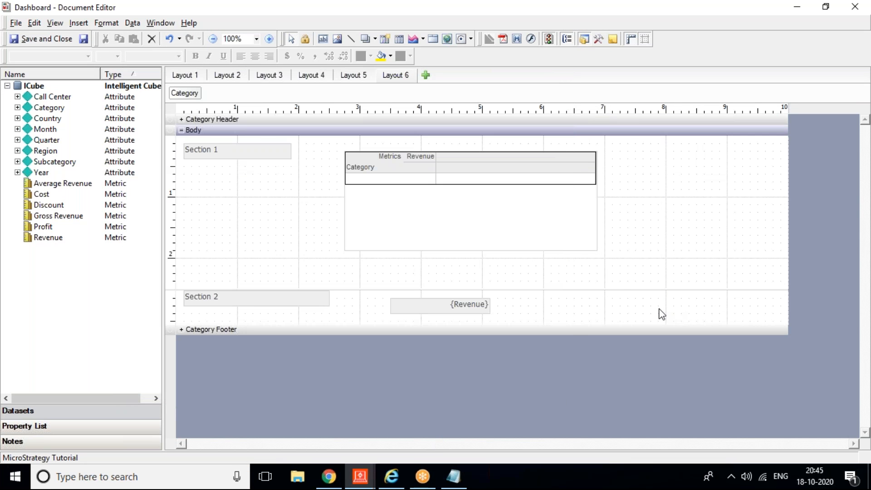
Step: Add a threshold to Section 2 with the condition Category Not in list (Electronics)
left_click(660, 314)
right_click(660, 314)
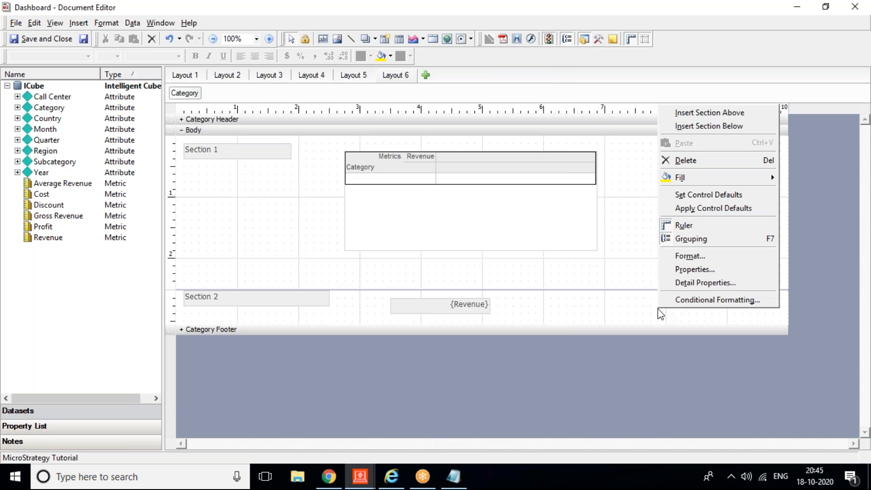
left_click(693, 300)
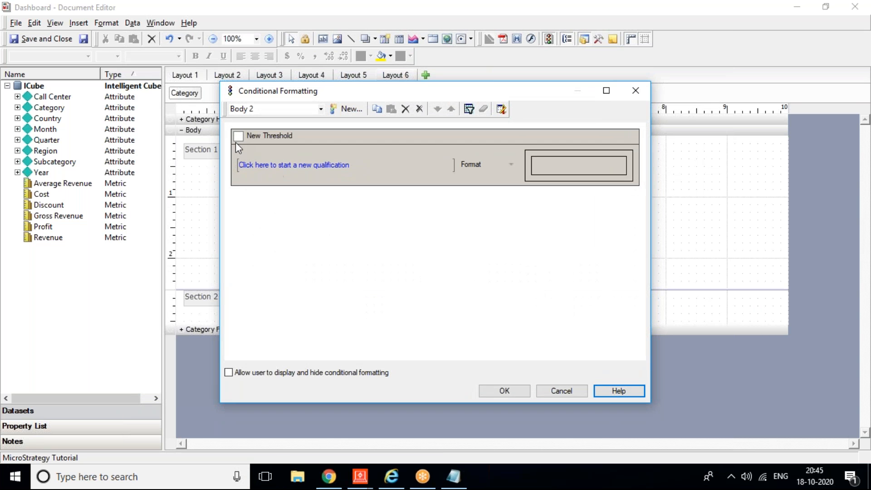
left_click(238, 136)
left_click(244, 165)
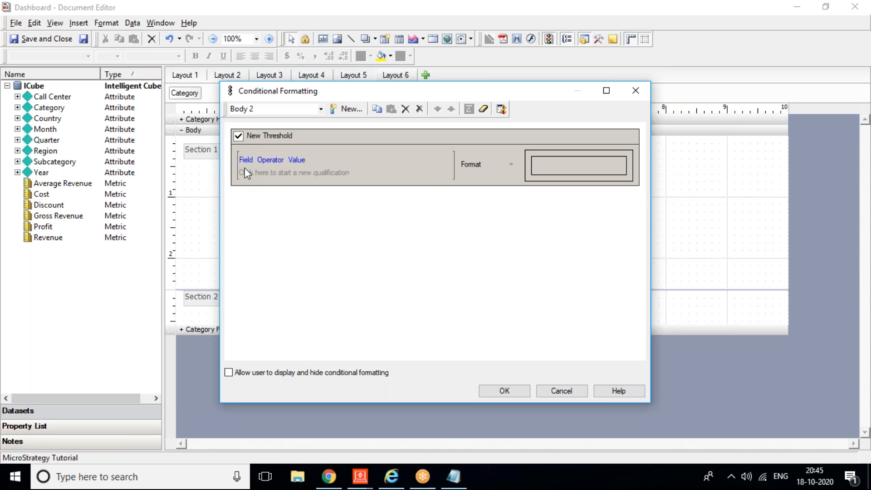
left_click(245, 159)
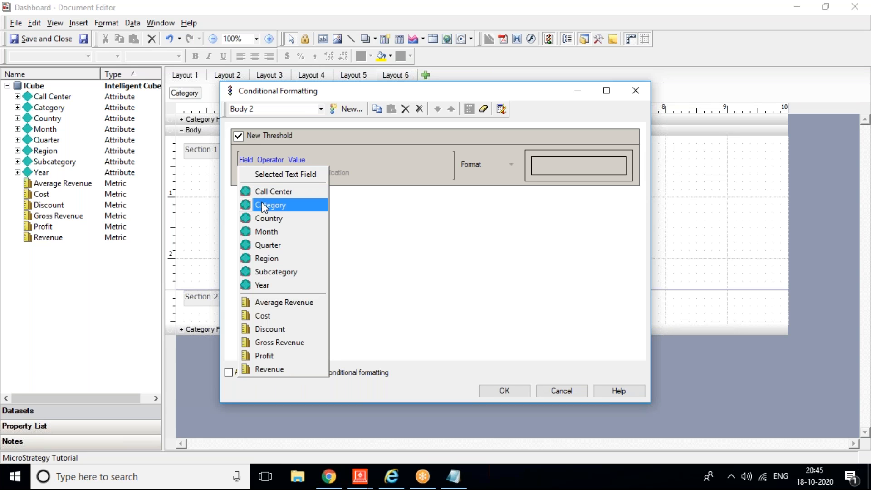
left_click(268, 204)
left_click(287, 188)
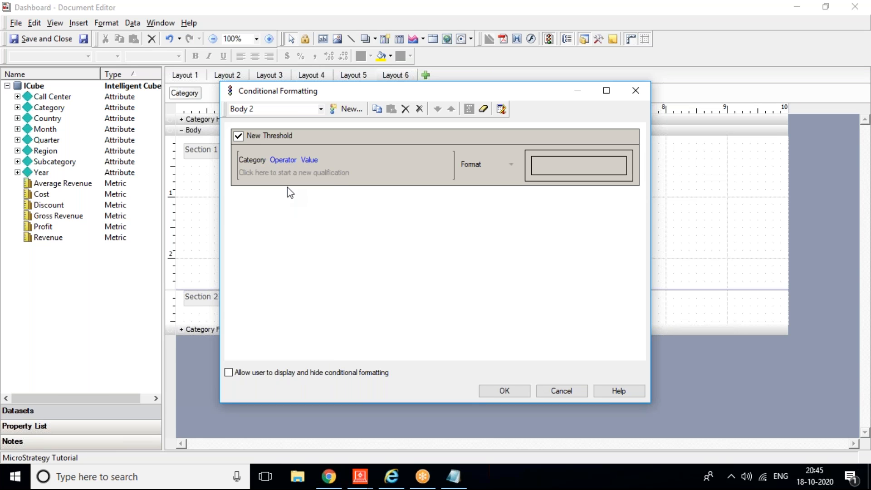
left_click(338, 176)
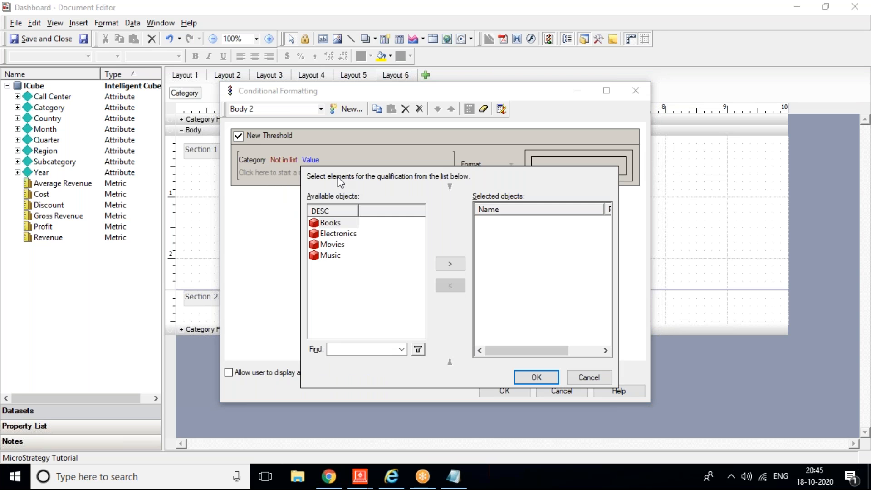
double_click(337, 233)
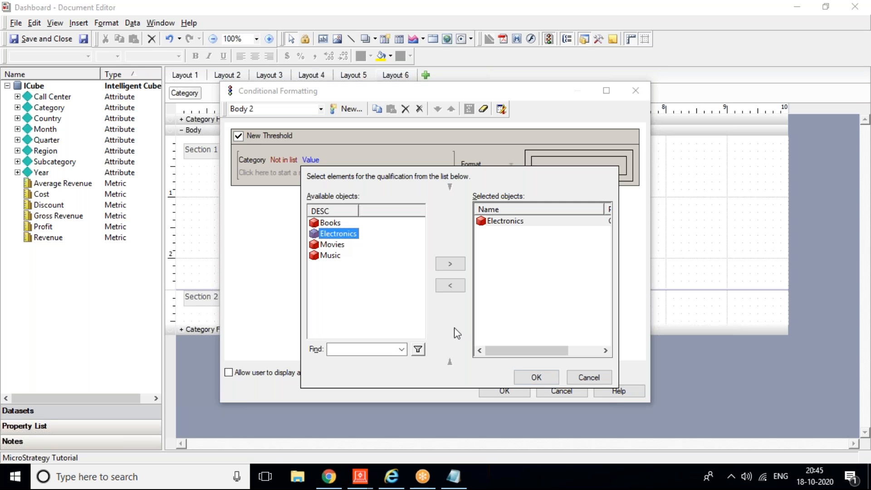
left_click(535, 377)
Step: Make the Section 2 threshold Hide object and apply it
left_click(514, 162)
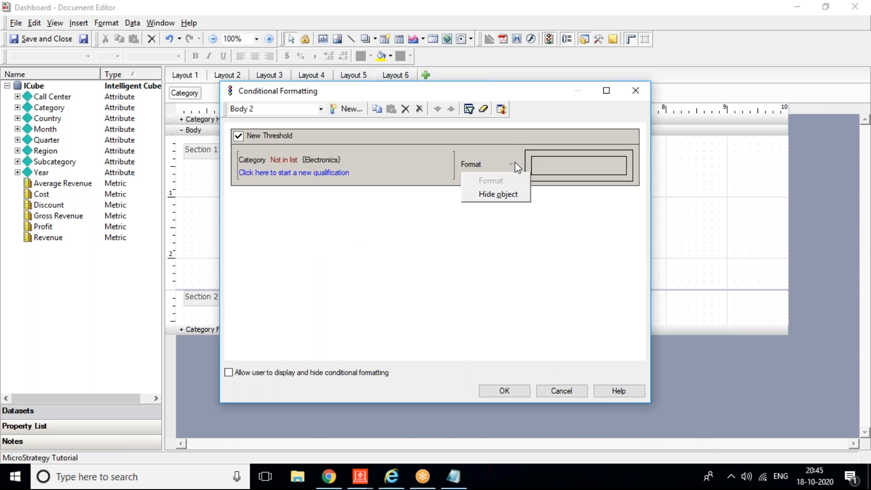
left_click(509, 191)
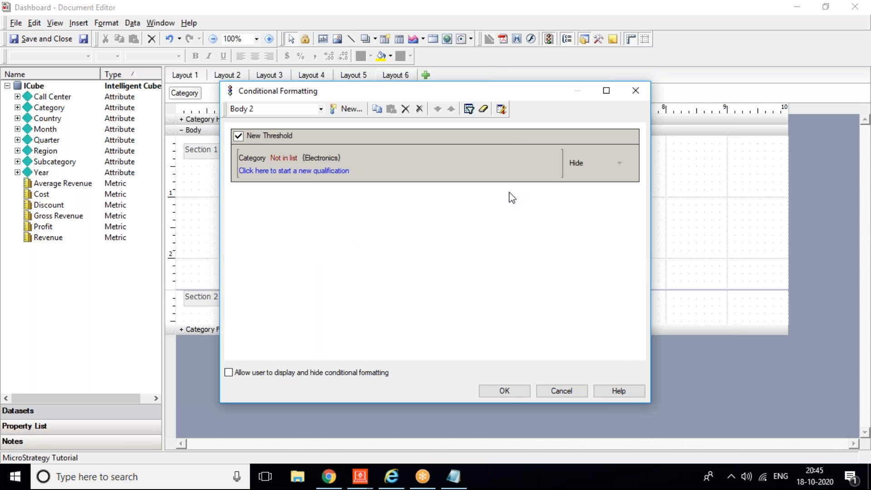
left_click(498, 390)
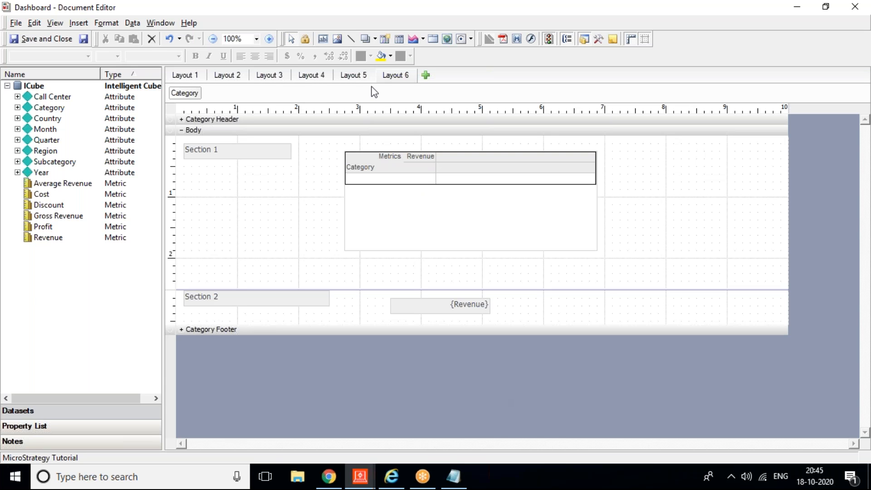
Step: Set the Category grouping's Page-By mode to Single Element Only and save the document
right_click(190, 99)
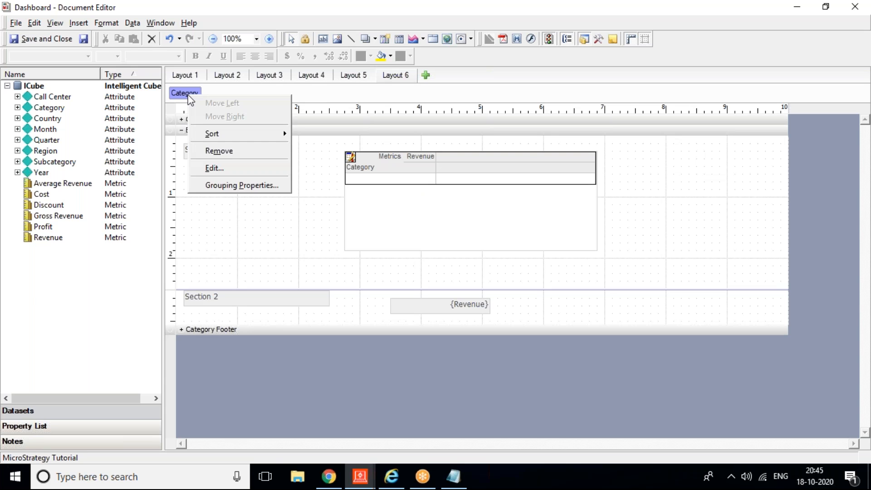
left_click(223, 185)
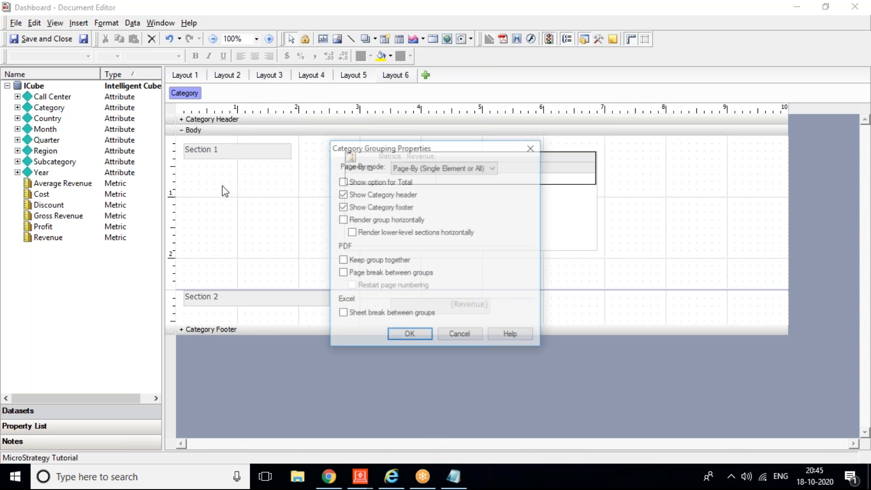
left_click(447, 168)
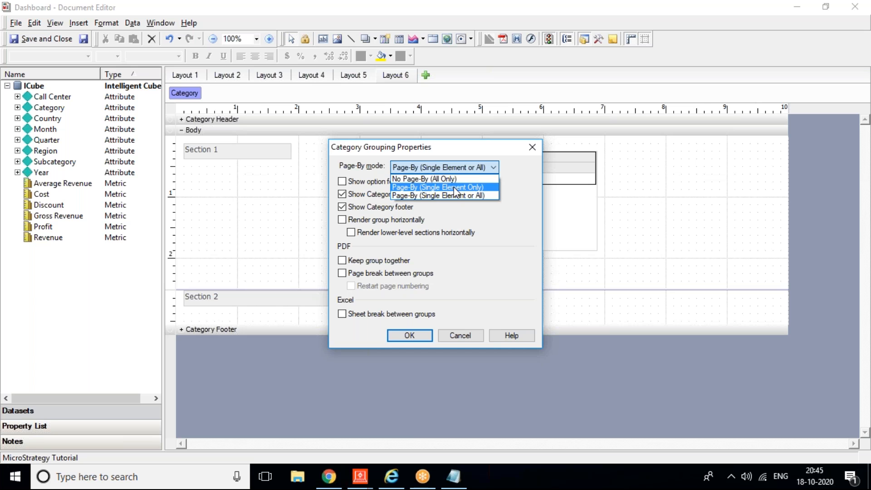
left_click(453, 186)
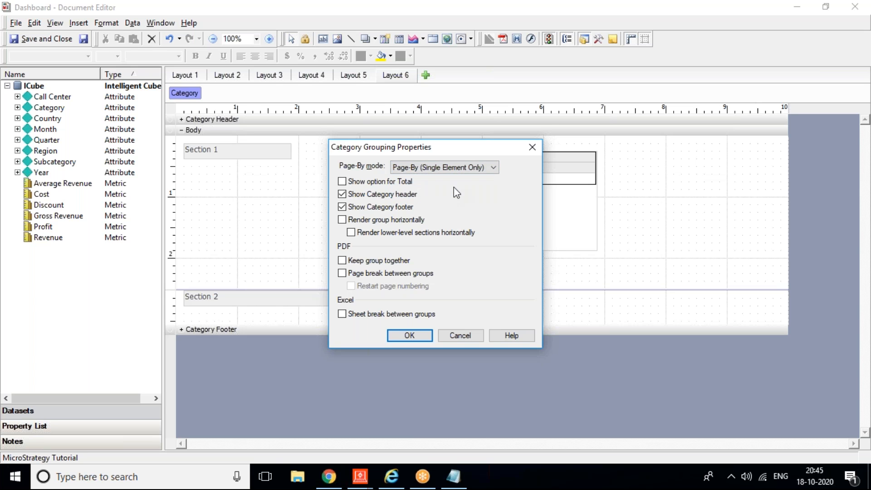
left_click(409, 335)
left_click(84, 40)
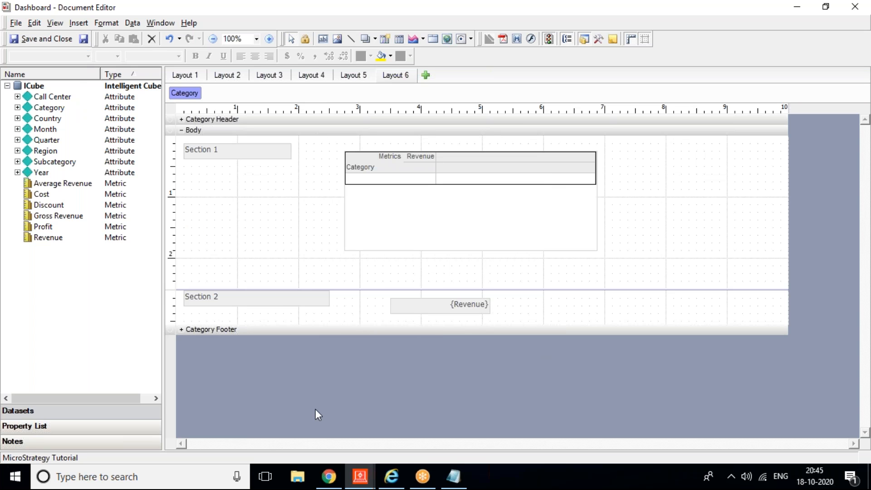
left_click(391, 476)
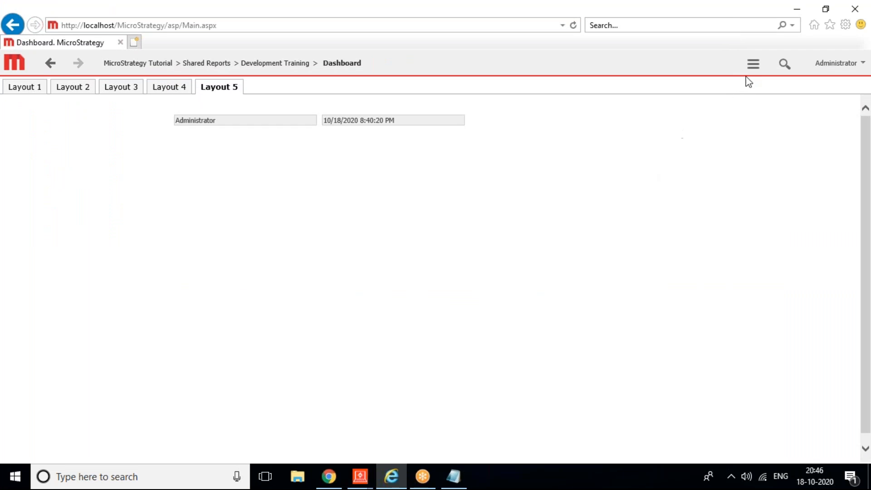
Step: Refresh the dashboard in MicroStrategy Web and go to Layout 6
left_click(753, 63)
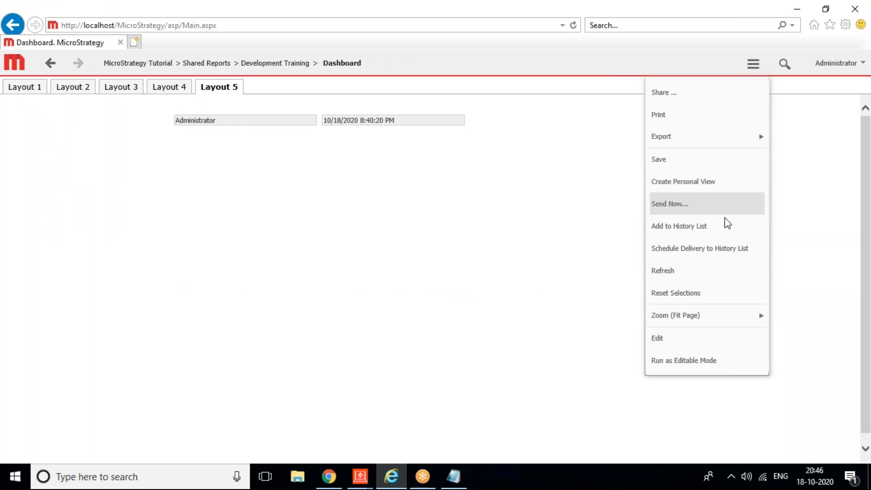
left_click(701, 278)
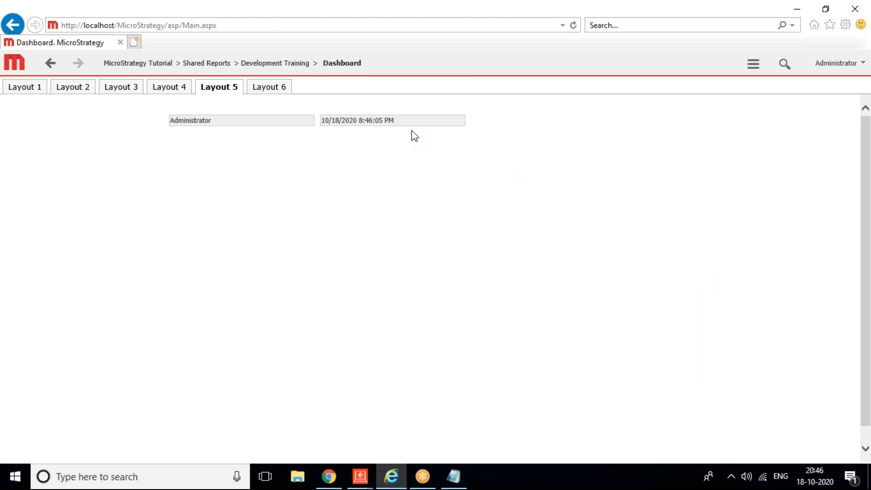
left_click(258, 92)
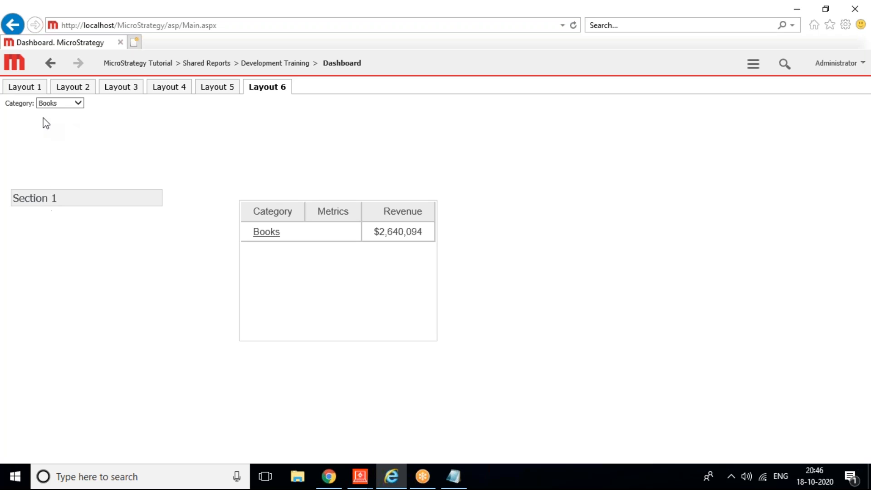
Step: Pick Music, then Electronics, in the Category selector to check which sections appear
left_click(51, 105)
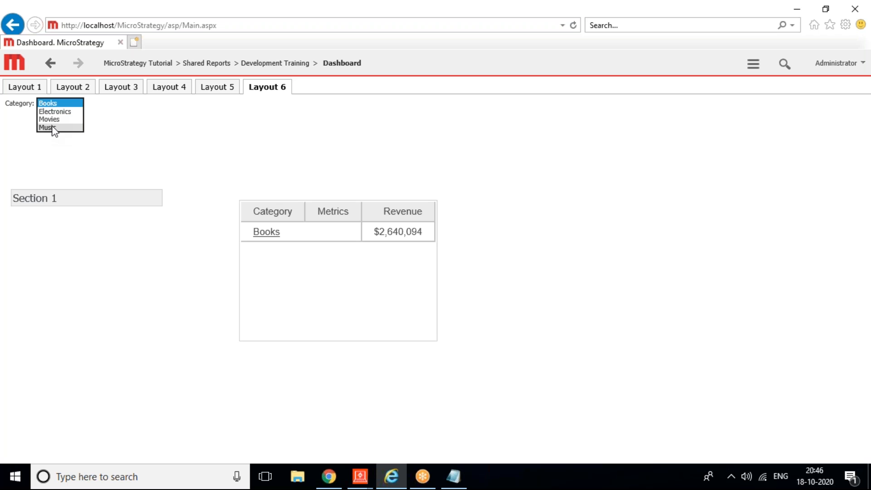
left_click(52, 128)
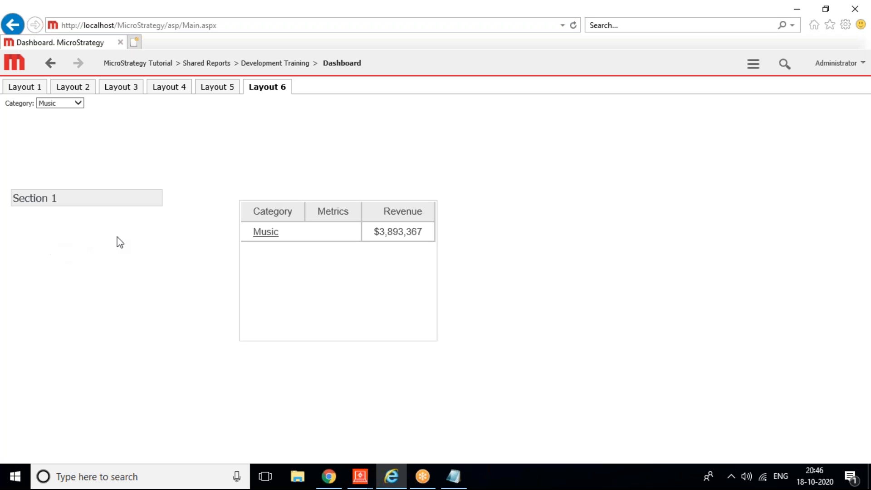
left_click(57, 104)
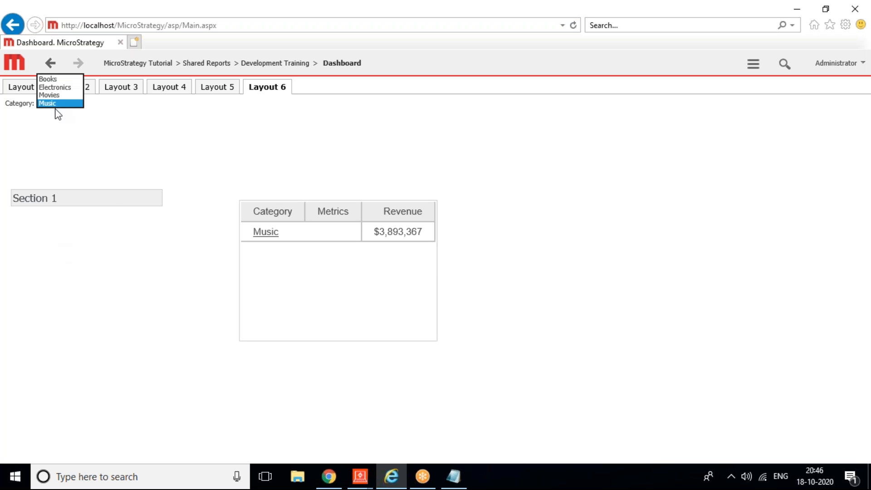
left_click(49, 87)
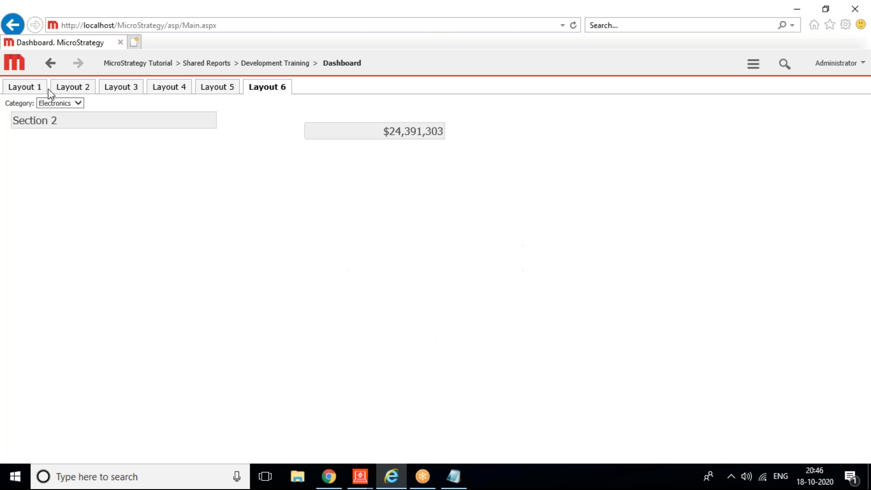
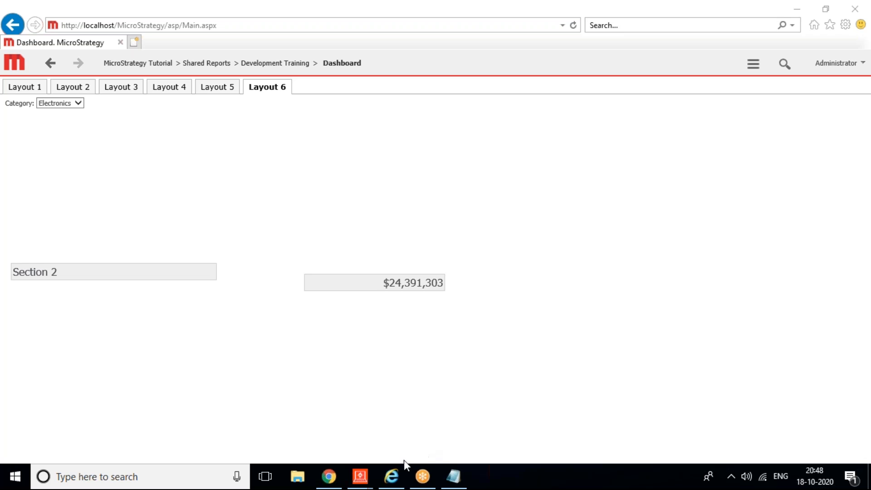
Step: Switch to the 'Dashboard - Document Editor' window from the MicroStrategy taskbar preview
mouse_move(360, 476)
left_click(428, 396)
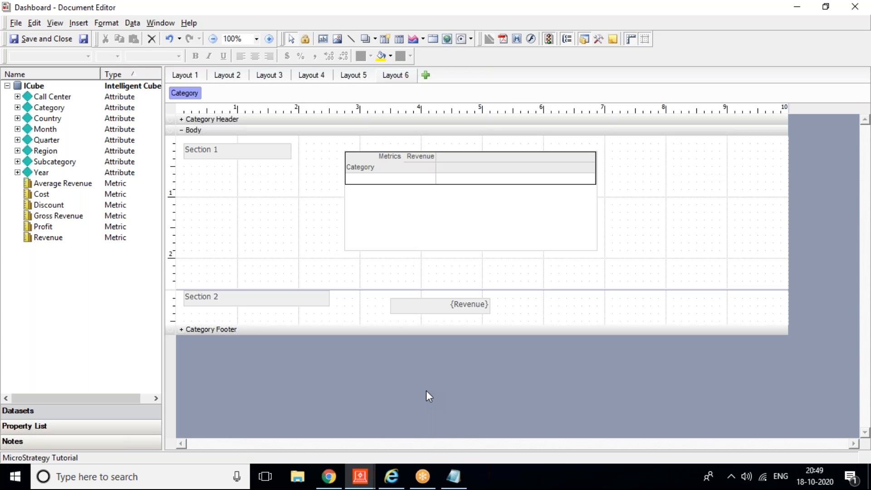
Step: Add Year as a grouping under Category and collapse the Year Footer and Year Header sections
left_click(390, 465)
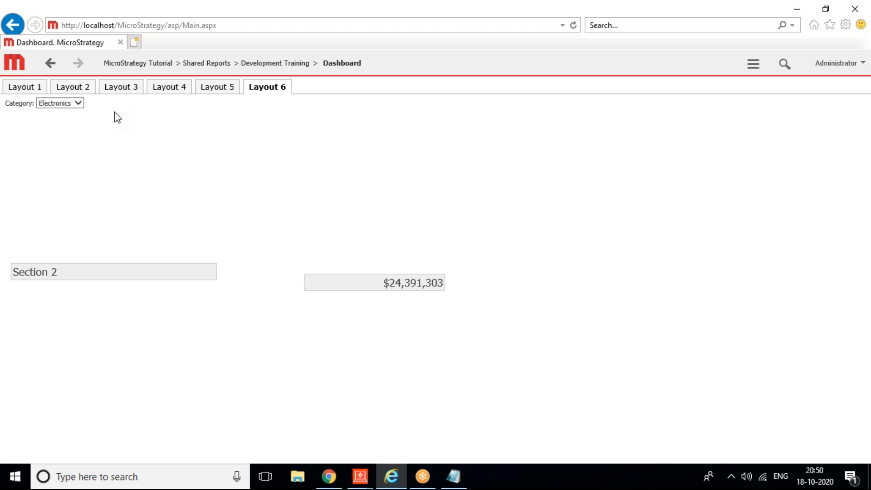
key("alt+Tab")
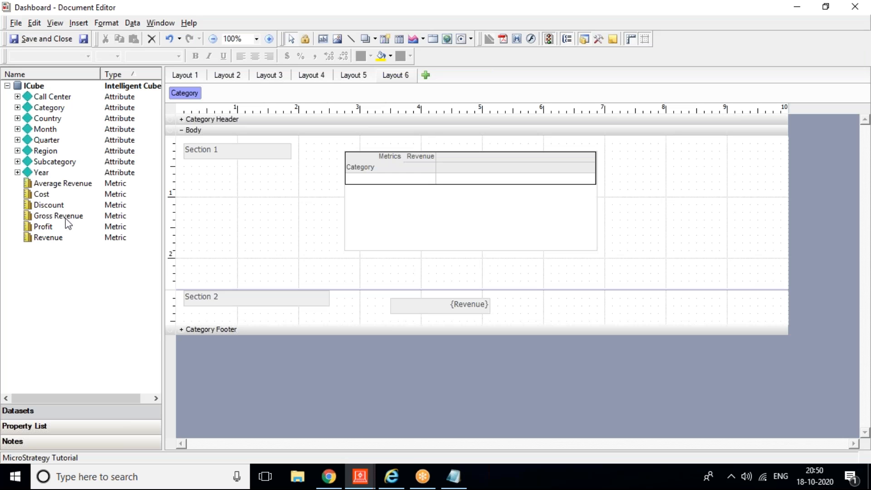
mouse_move(38, 172)
left_mouse_down()
mouse_move(221, 114)
mouse_move(224, 99)
left_mouse_up()
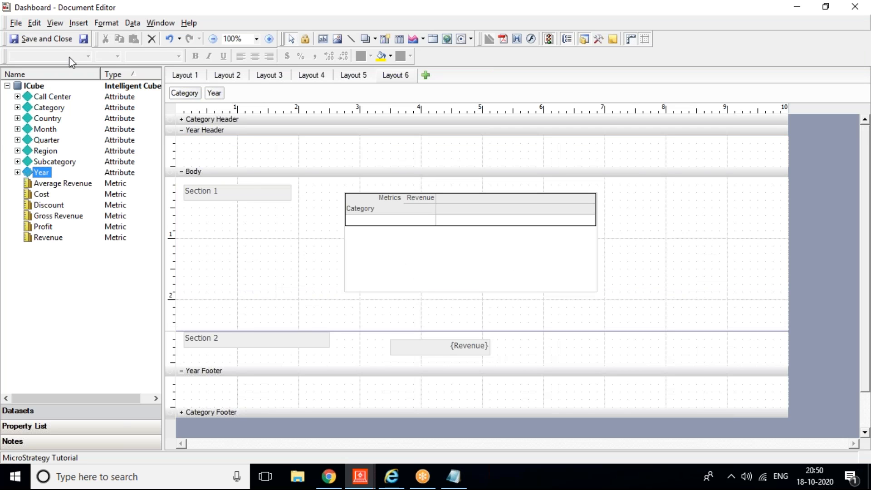
left_click(182, 371)
left_click(182, 130)
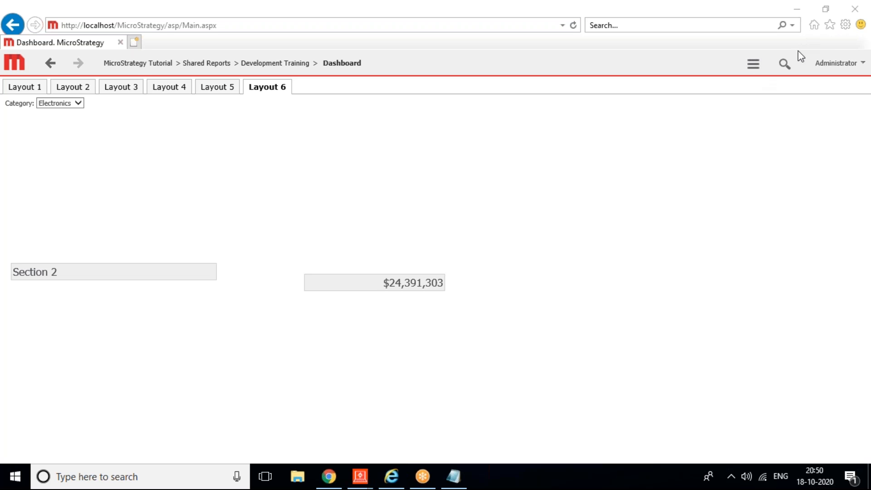
Step: Refresh the Layout 6 dashboard and show Electronics revenue for 2015
left_click(754, 67)
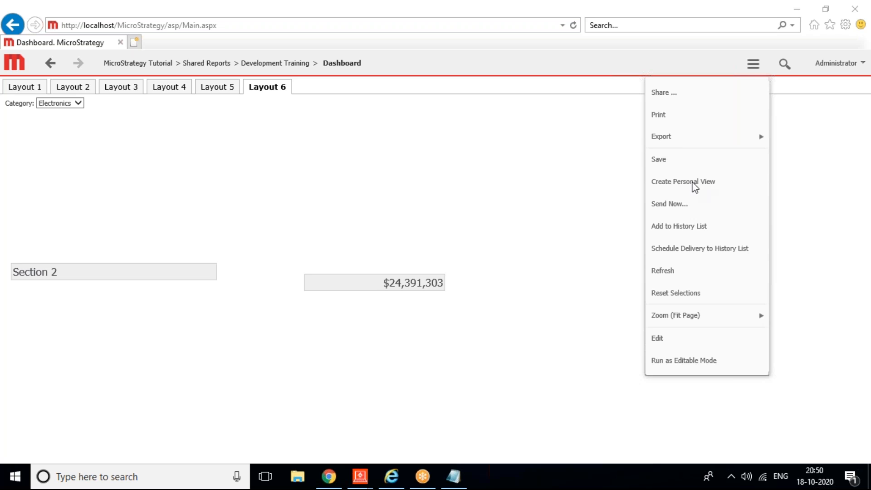
left_click(711, 275)
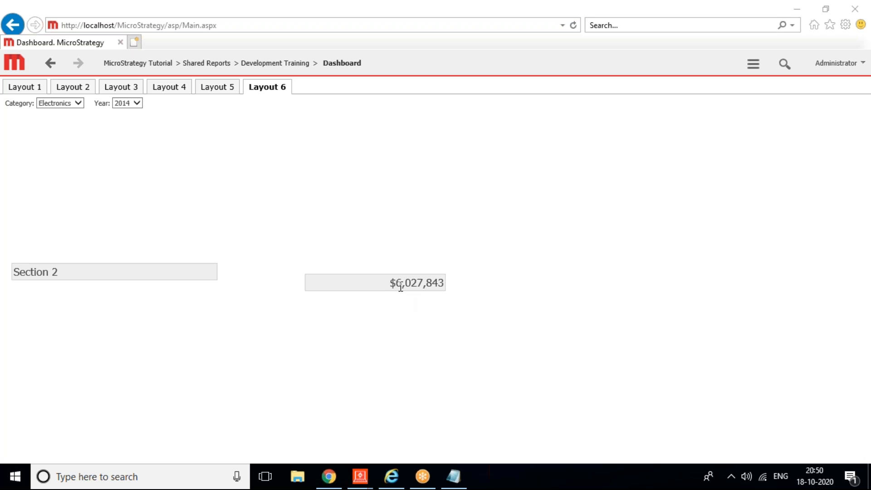
left_click(134, 104)
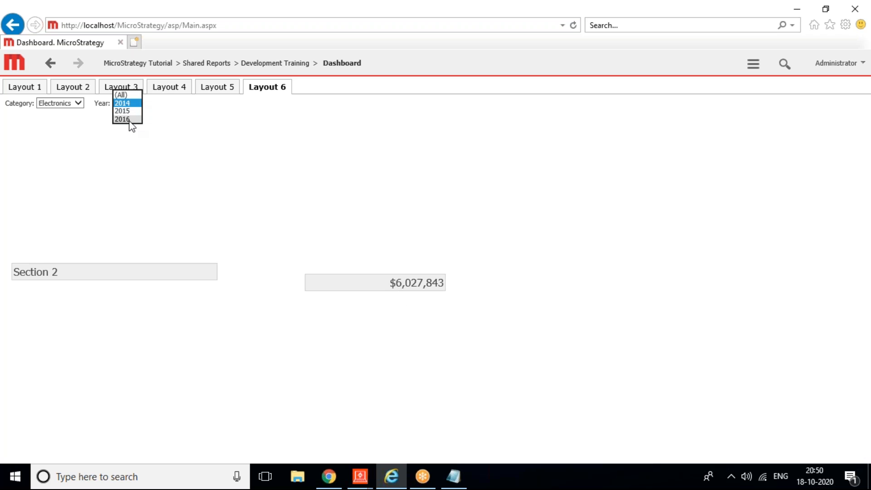
left_click(130, 111)
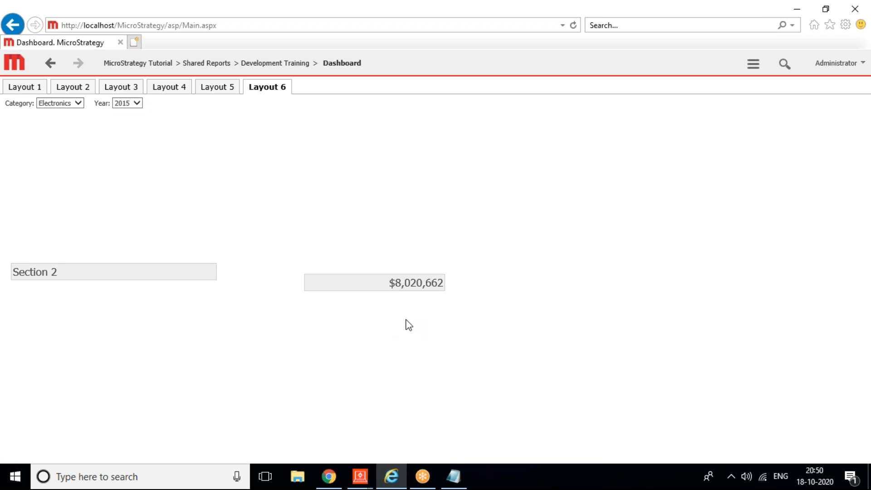
Step: Show revenue for (All) years, then for 2016, and return to the Document Editor
left_click(136, 106)
left_click(124, 88)
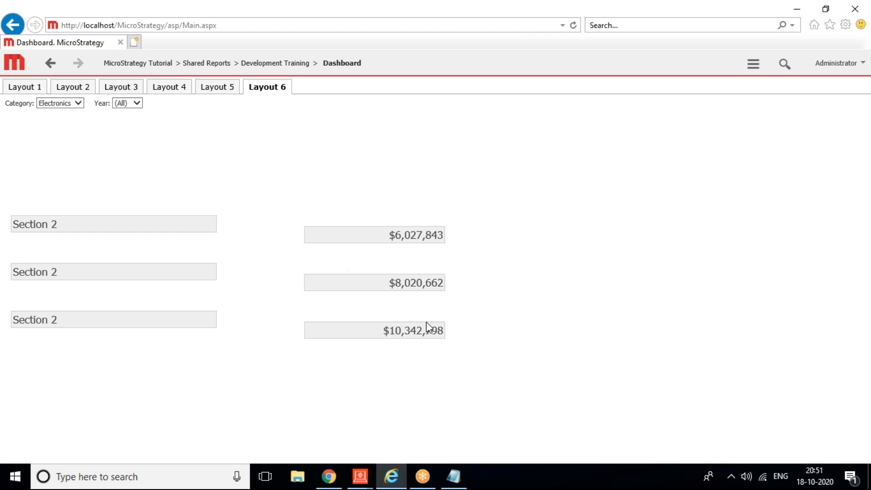
left_click(132, 107)
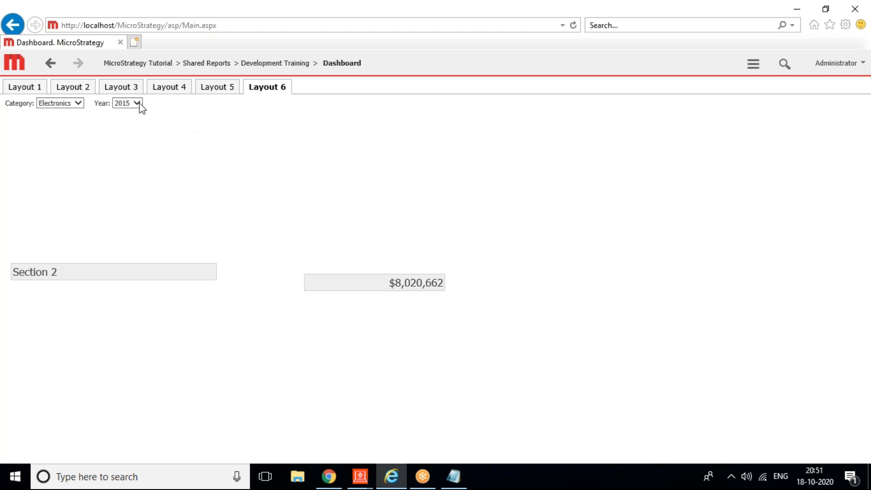
left_click(130, 112)
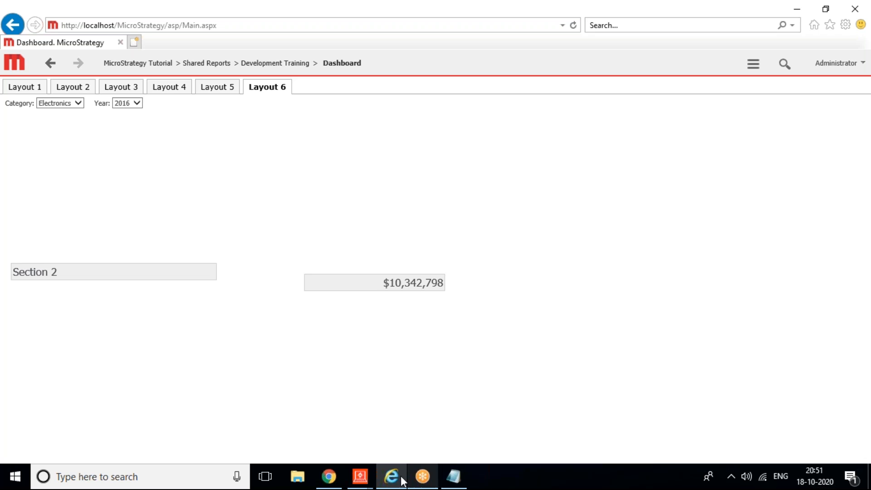
mouse_move(361, 474)
left_click(390, 434)
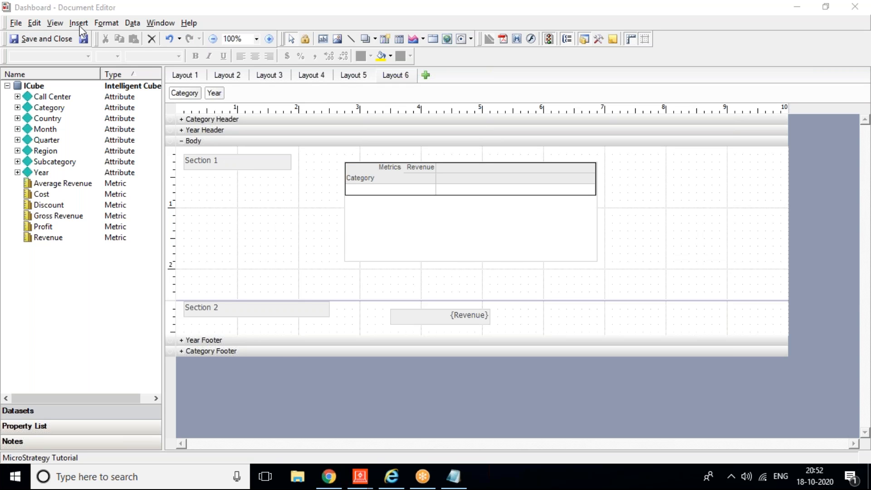
Step: Review Page Setup with Letter paper and the Mobile settings, then cancel without changes
left_click(101, 25)
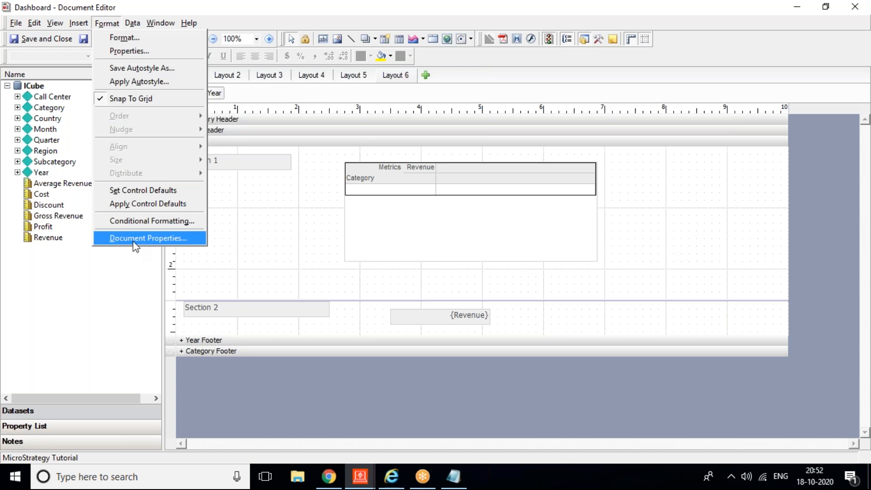
mouse_move(18, 26)
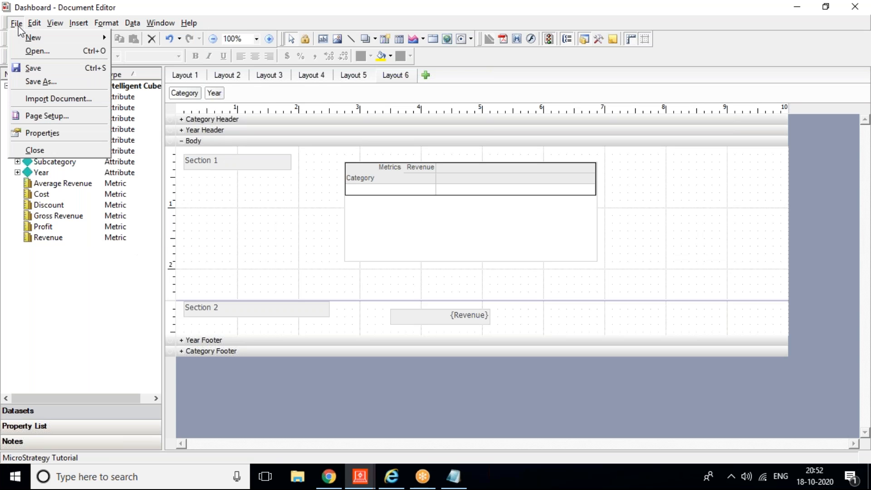
left_click(37, 116)
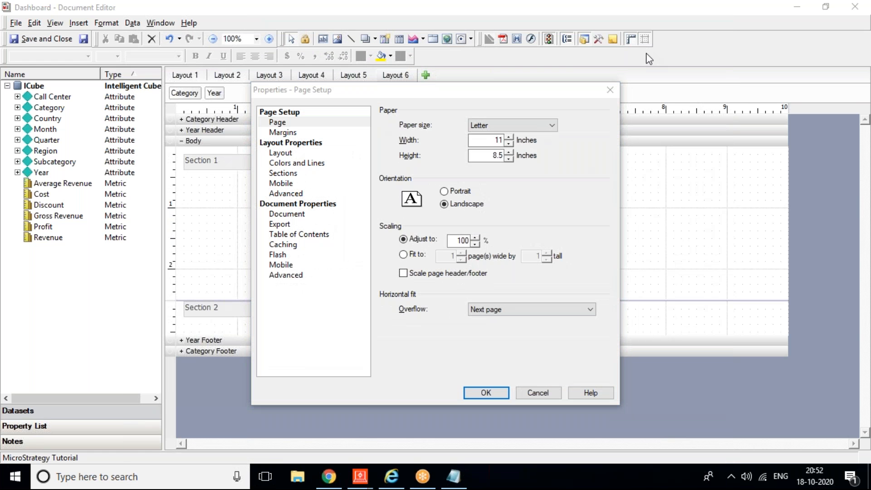
left_click(506, 126)
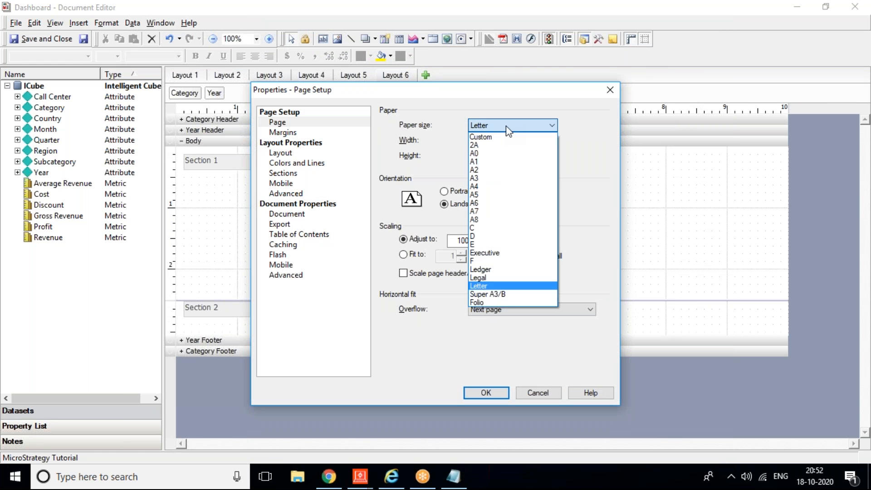
left_click(443, 371)
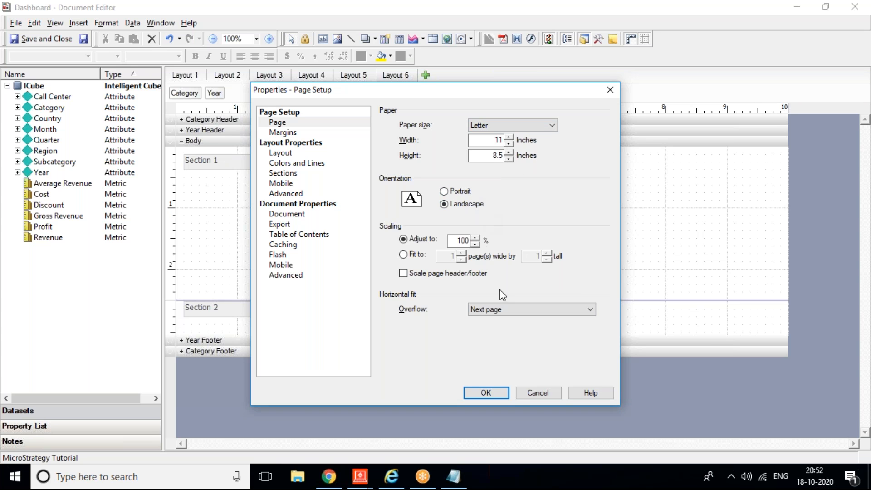
left_click(277, 264)
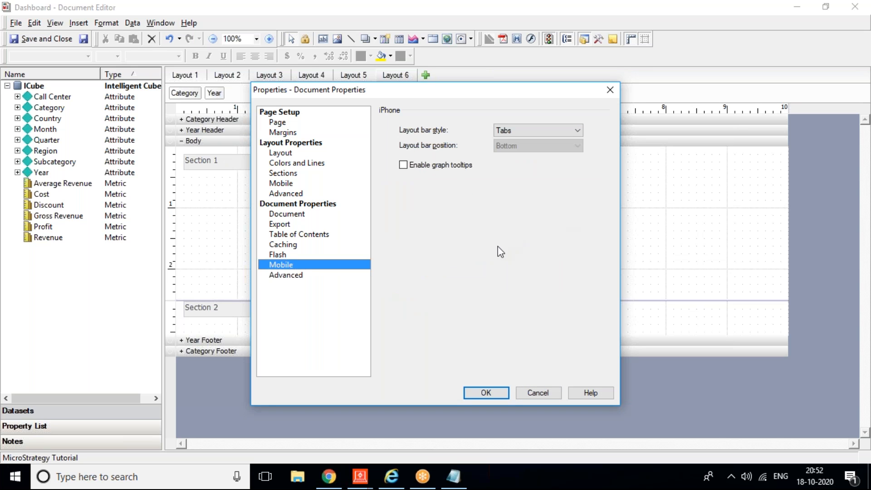
left_click(535, 393)
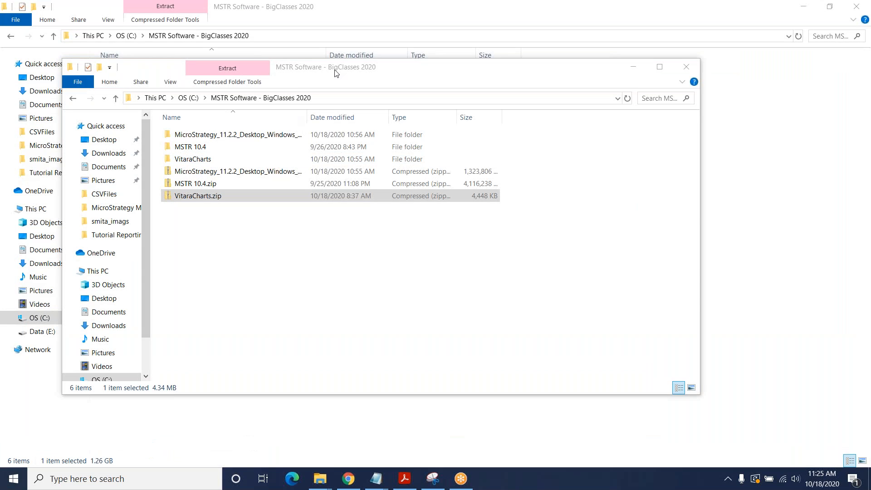
Step: Maximize Explorer, open MicroStrategy_11.2.2 > MicroStrategy Desktop 11.2.2, and select DesktopSetup.exe
left_click(336, 72)
double_click(335, 70)
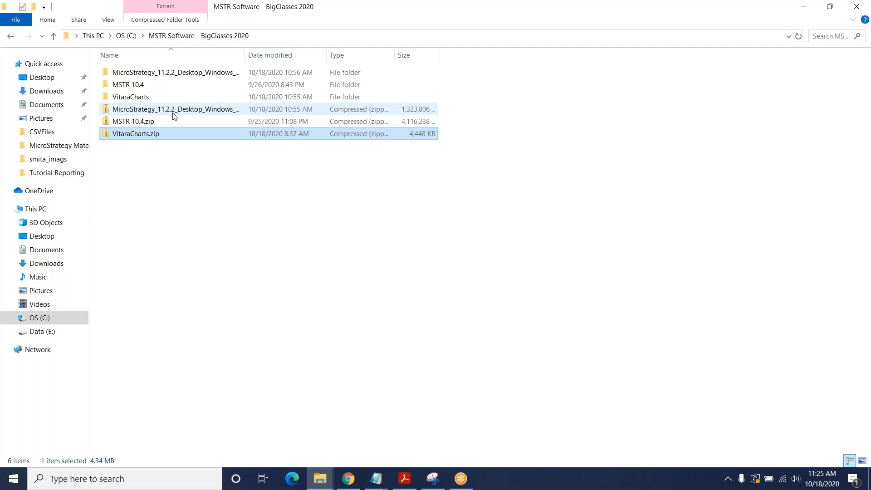
left_click(185, 74)
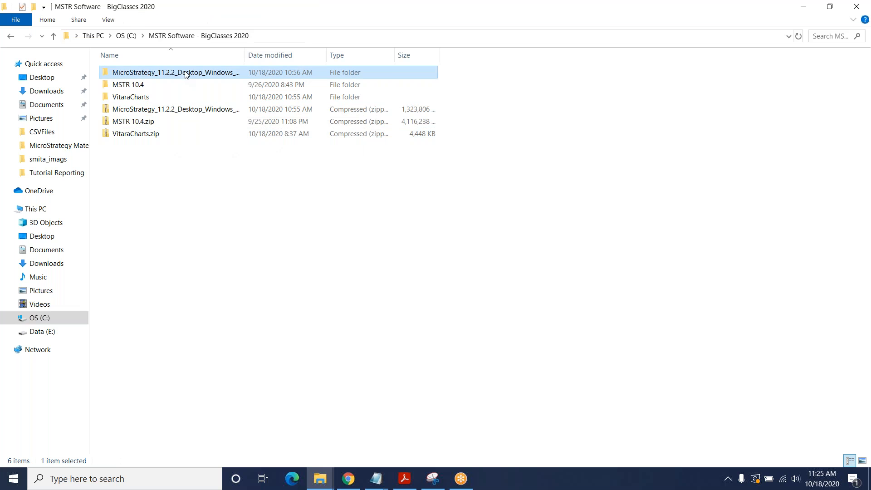
double_click(246, 55)
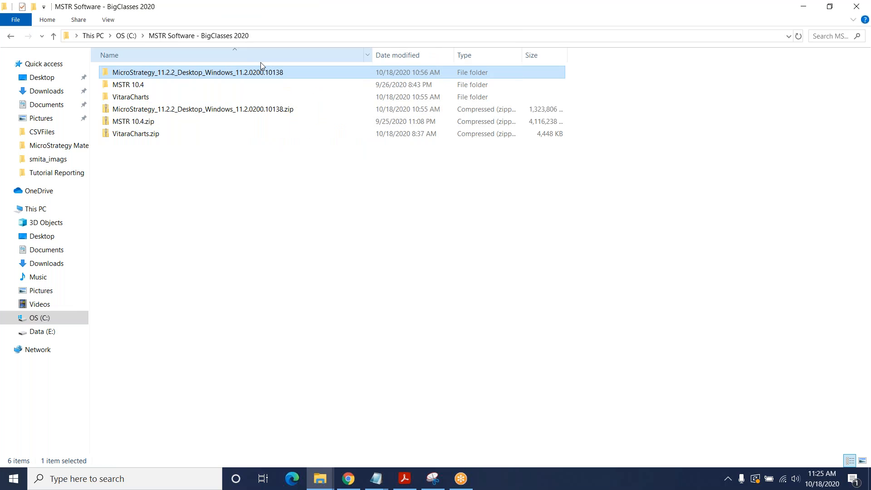
double_click(233, 72)
double_click(192, 74)
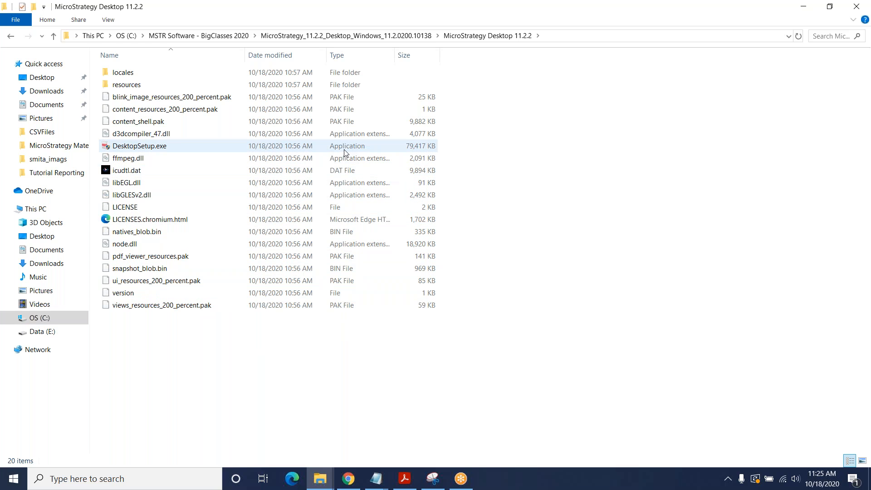
left_click(159, 147)
left_click(160, 147)
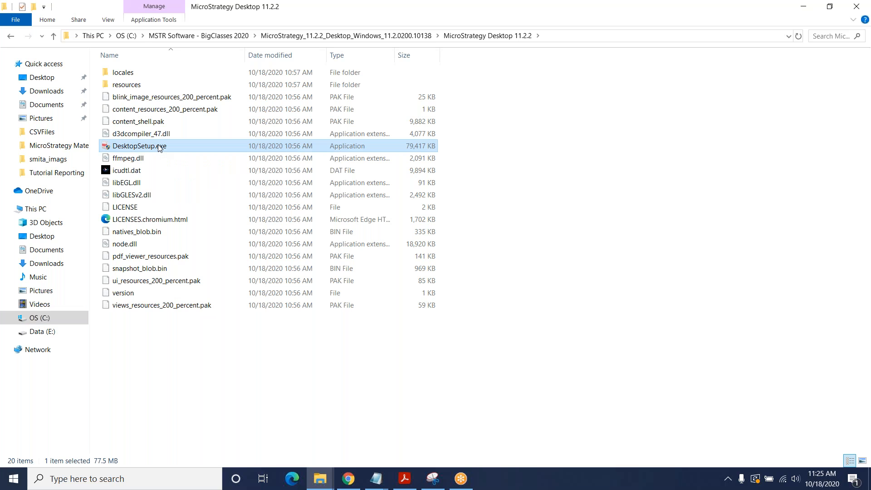
Step: Run DesktopSetup.exe, accept the license agreement, and start the installation
double_click(160, 147)
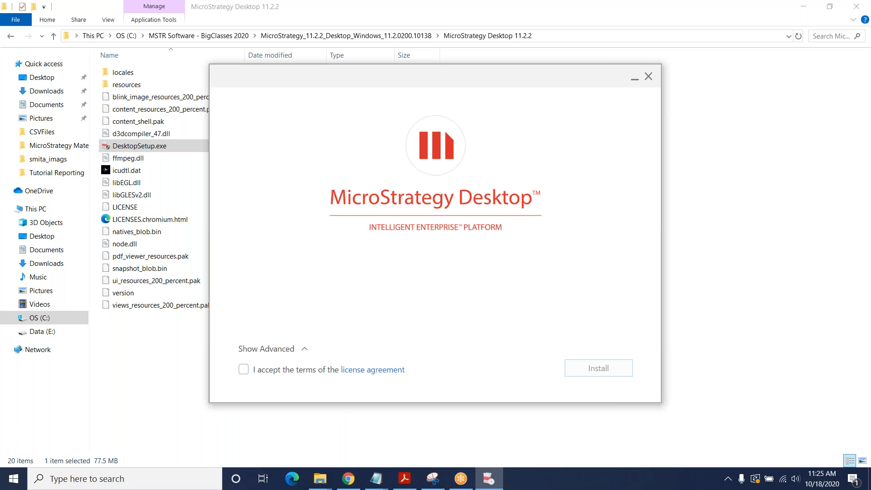
left_click(247, 370)
left_click(603, 371)
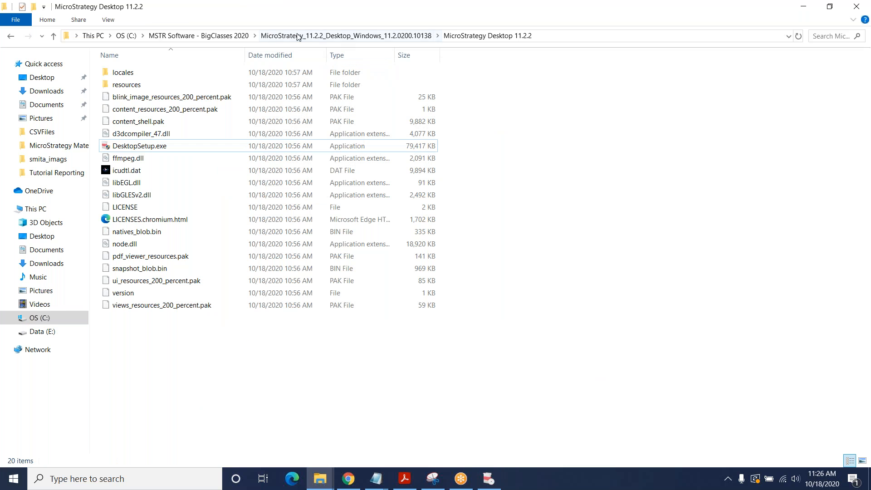
Step: Browse into the VitaraCharts folder and its subfolder, then return to MSTR Software - BigClasses 2020
left_click(235, 36)
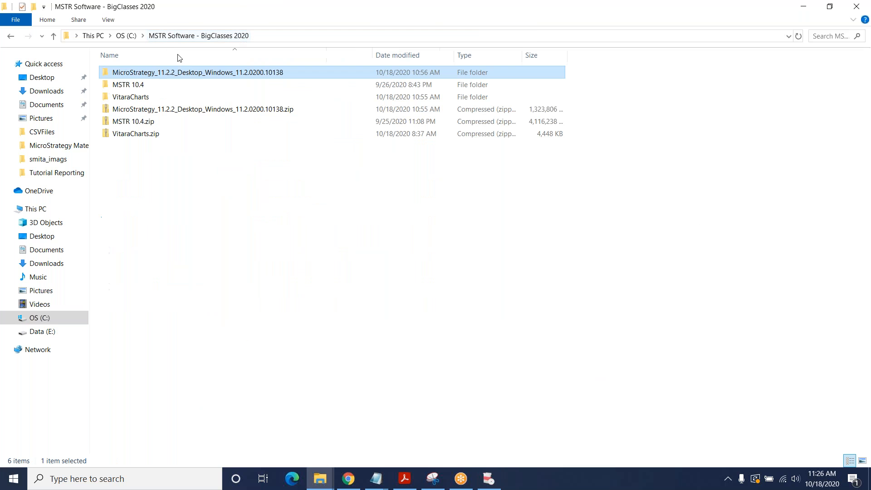
left_click(139, 97)
double_click(139, 98)
double_click(133, 74)
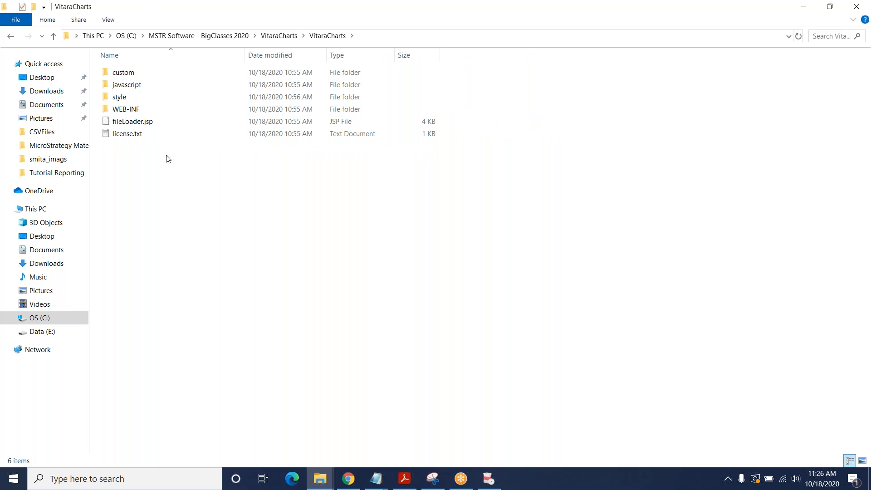
left_click(221, 36)
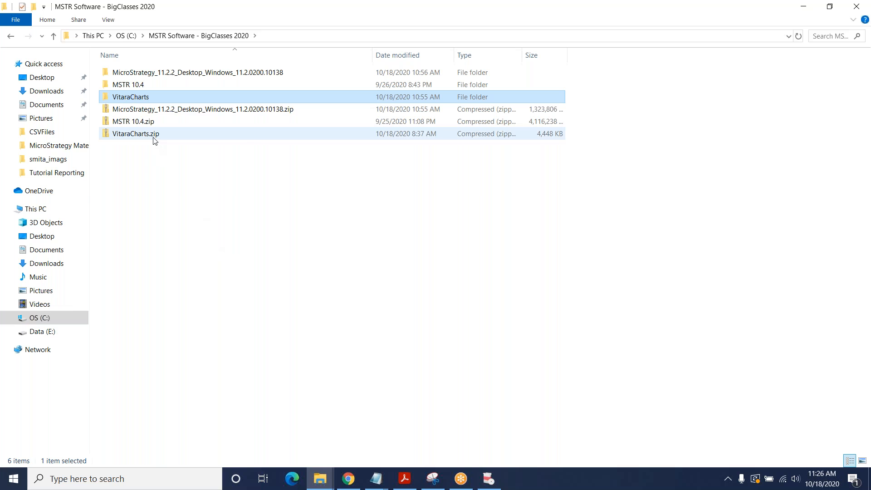
left_click(358, 266)
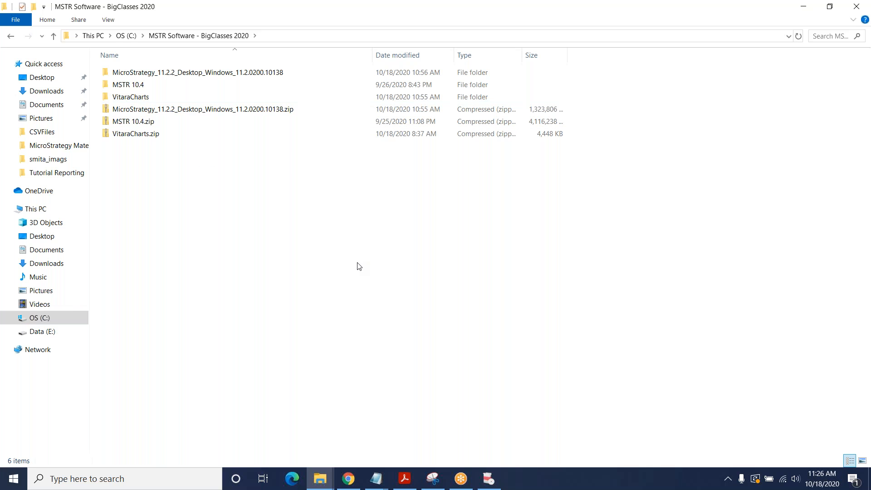
Step: Choose Proceed Anyway on the installer's Reboot recommended prompt
left_click(494, 485)
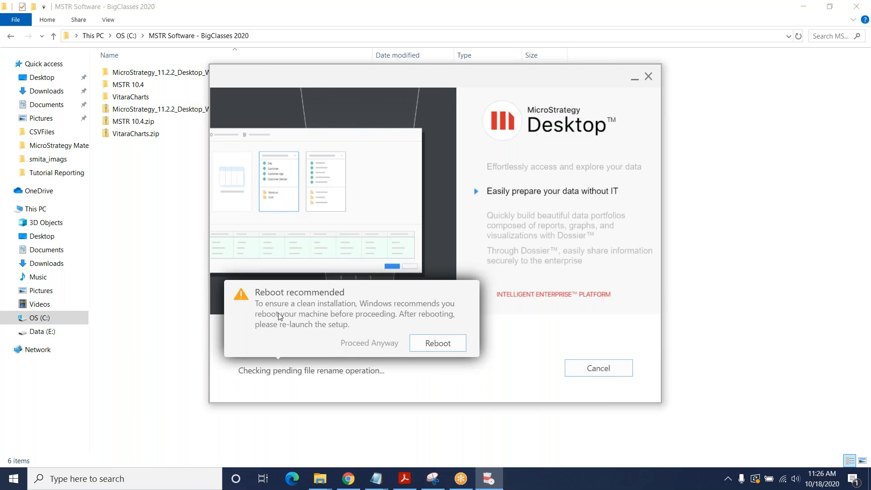
left_click(441, 346)
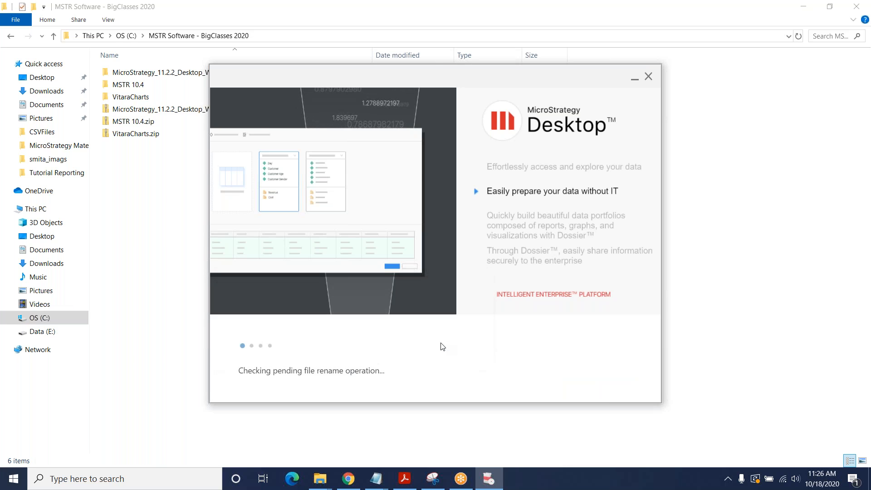